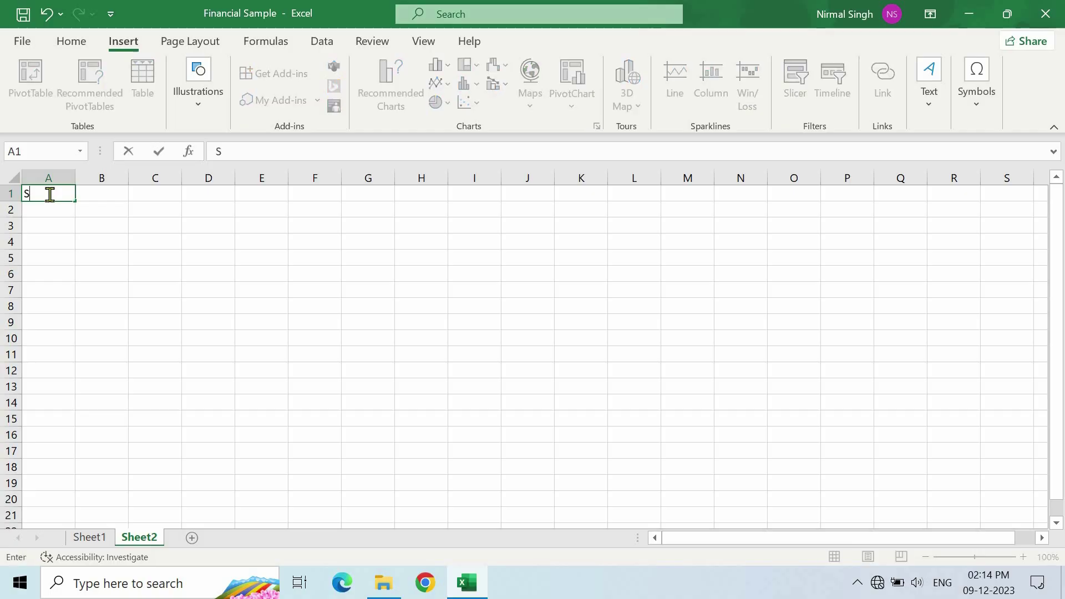
Type the headings Segment, Country, Product, Discount Band, Unit Sold, Manufacturing Price, Sale Price, Gross Sales in A1:H1
text(egment)
key(Tab)
text(Country)
key(Tab)
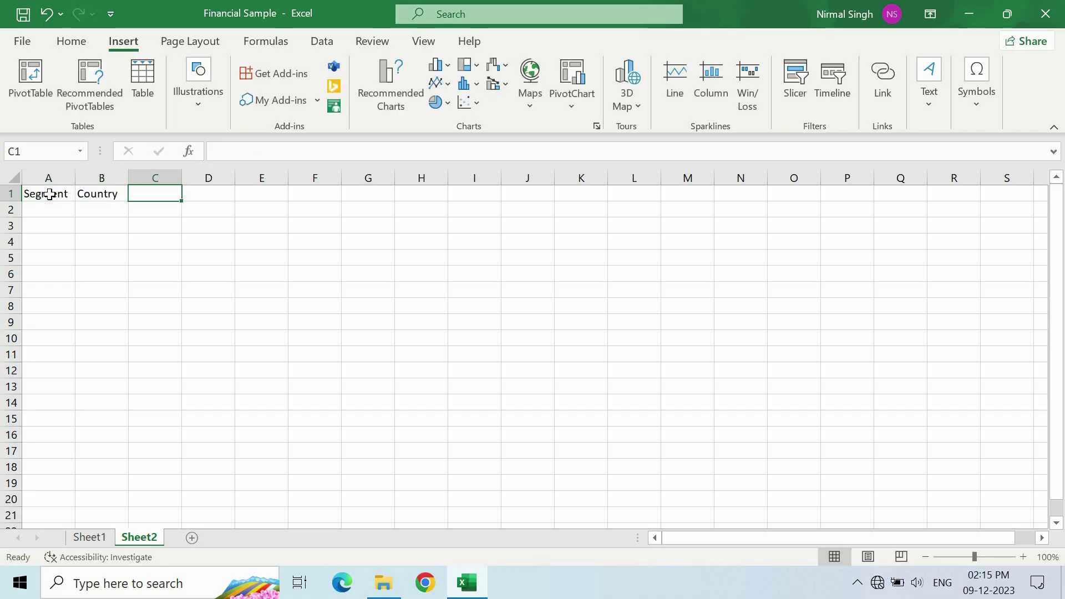
text(ProductDiscount Band)
key(Tab)
text(Un)
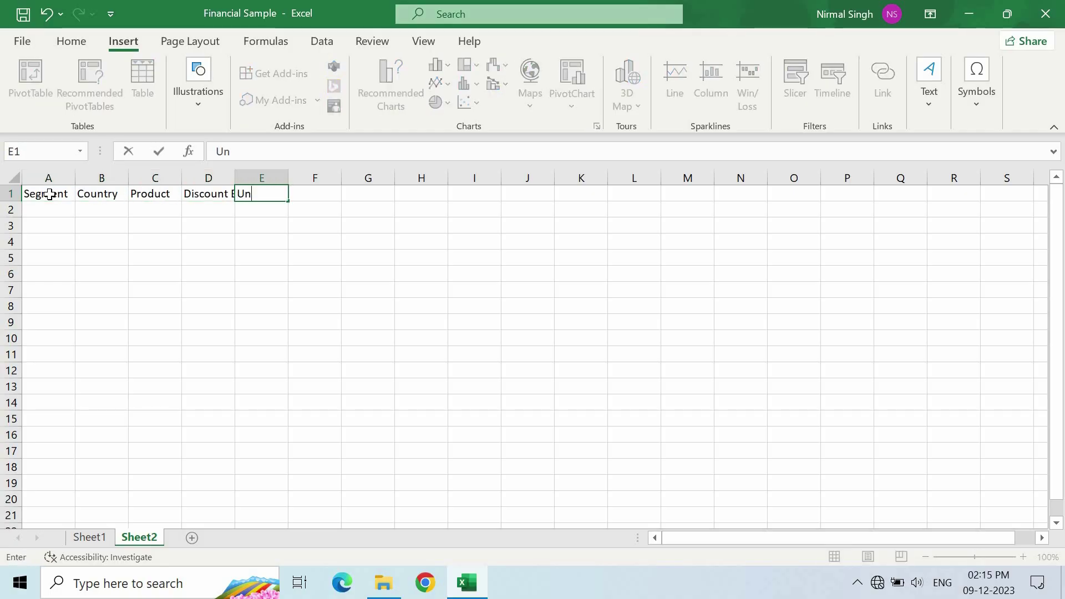
text(it Sold)
key(Tab)
text(Manufacturing Pric)
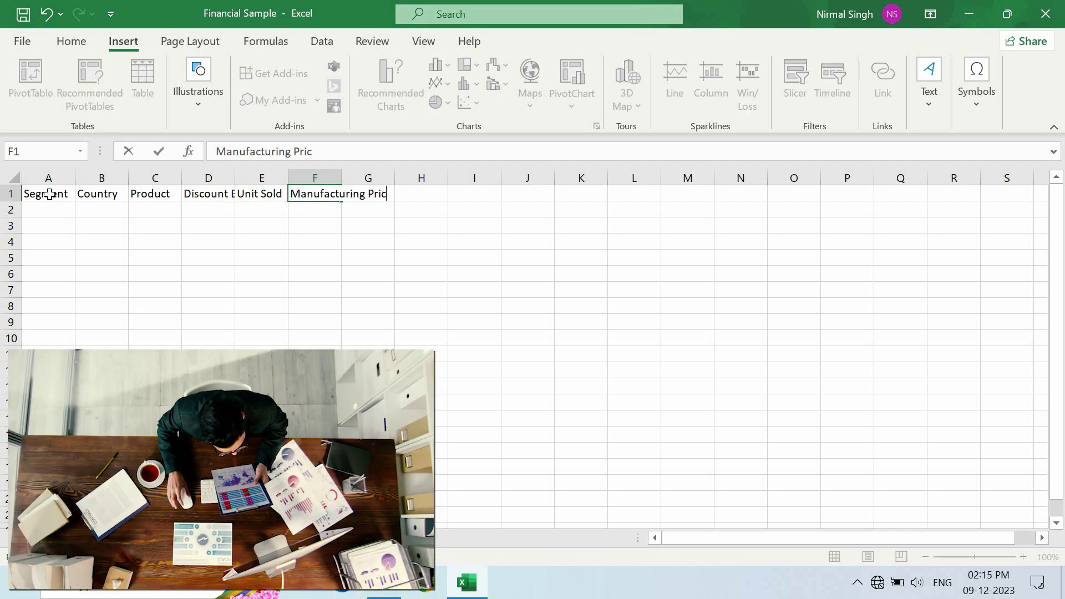
text(e)
key(Tab)
text(Sa)
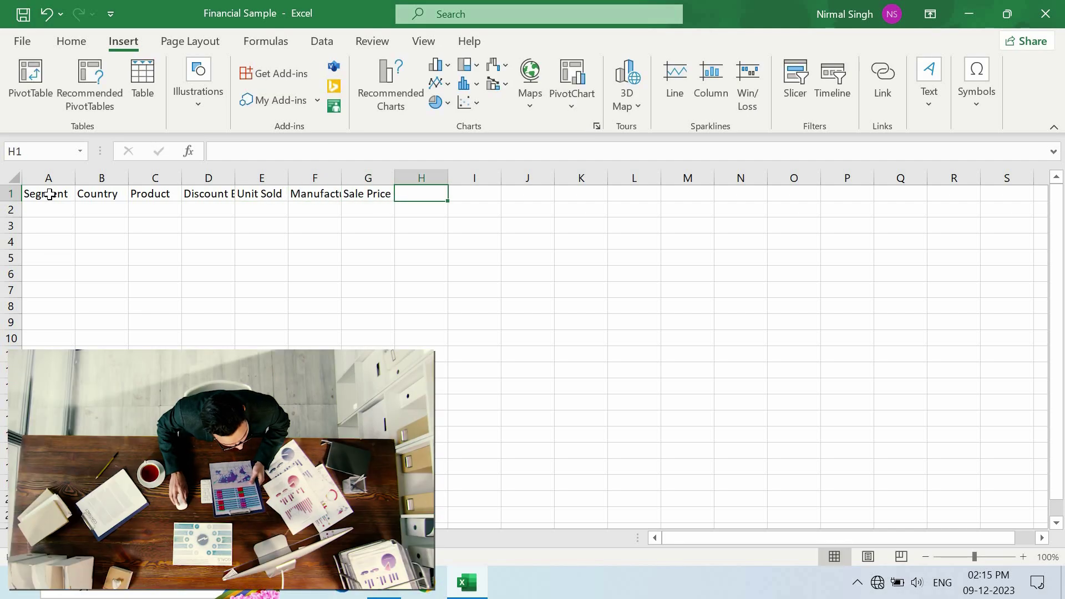
text(Gross Sale)
key(Tab)
Continue with Discounts, Sales, COGS, Profit, Date, Month Number and Month Name in I1:O1
text(Discount)
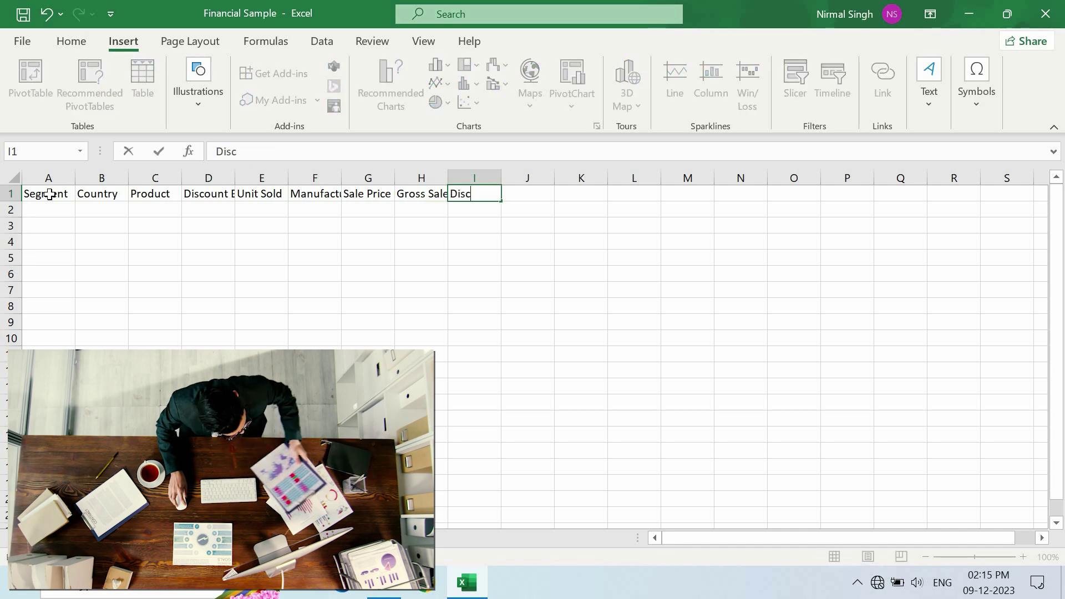
text(s)
key(Tab)
text(Sales)
key(Tab)
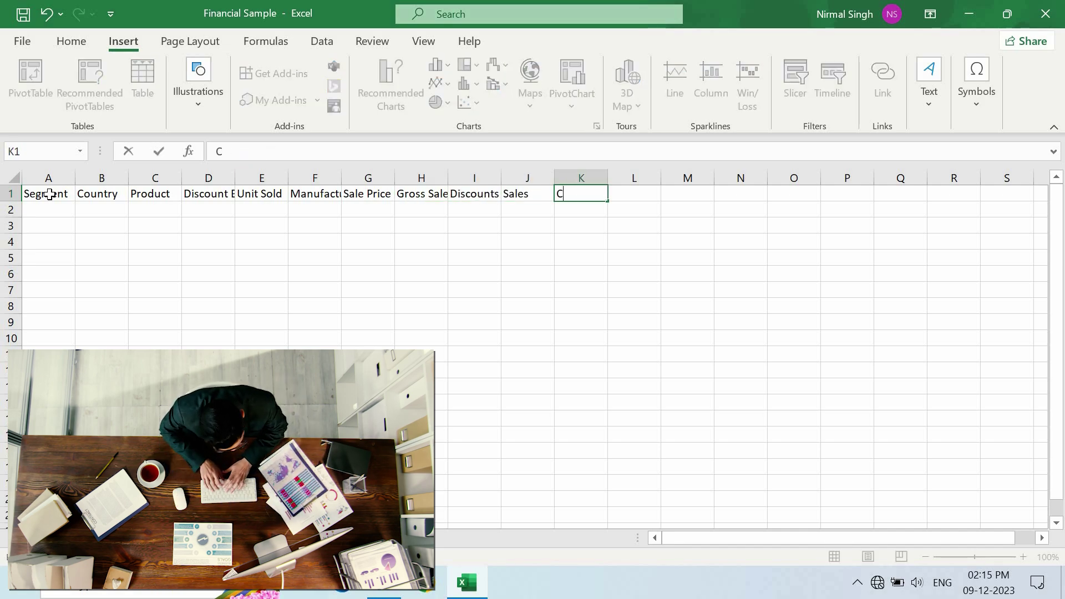
text(COGS)
key(Tab)
text(Profit)
key(Tab)
text(Date)
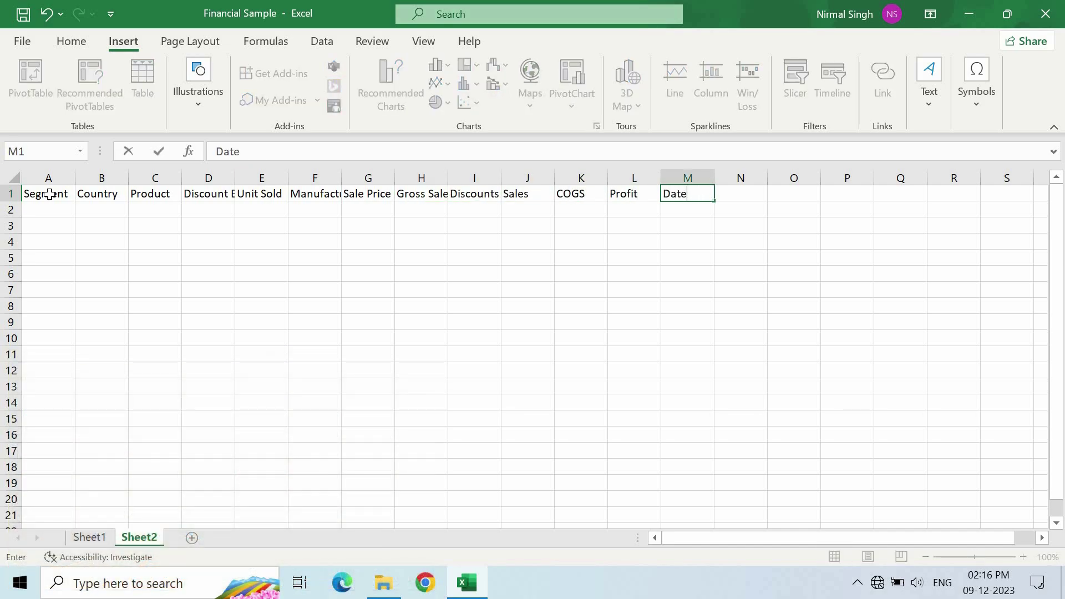
key(Tab)
text(Mon)
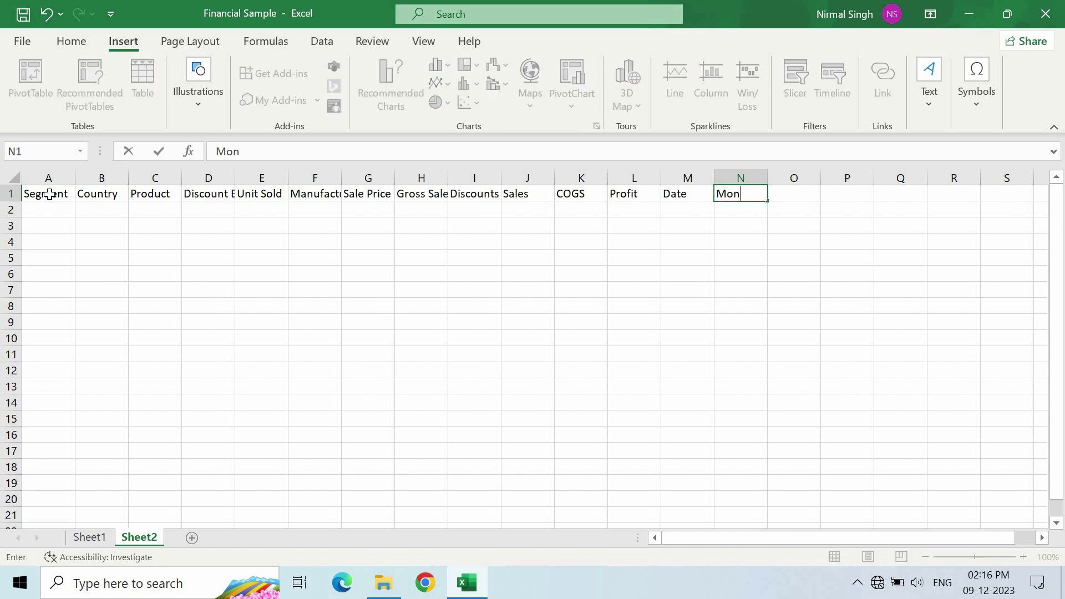
key(Tab)
text(Month Name)
key(Tab)
Add Year in P1, then make A1:P1 bold with a light-blue fill
text(Year)
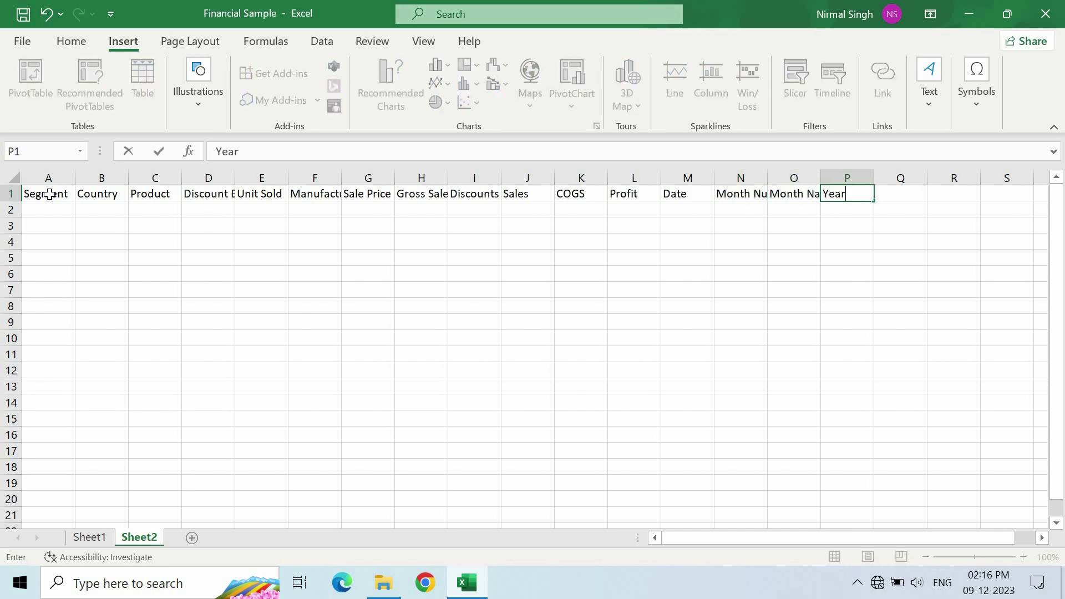
drag(50, 195, 102, 194)
drag(578, 198, 847, 194)
click(71, 41)
click(94, 100)
click(216, 99)
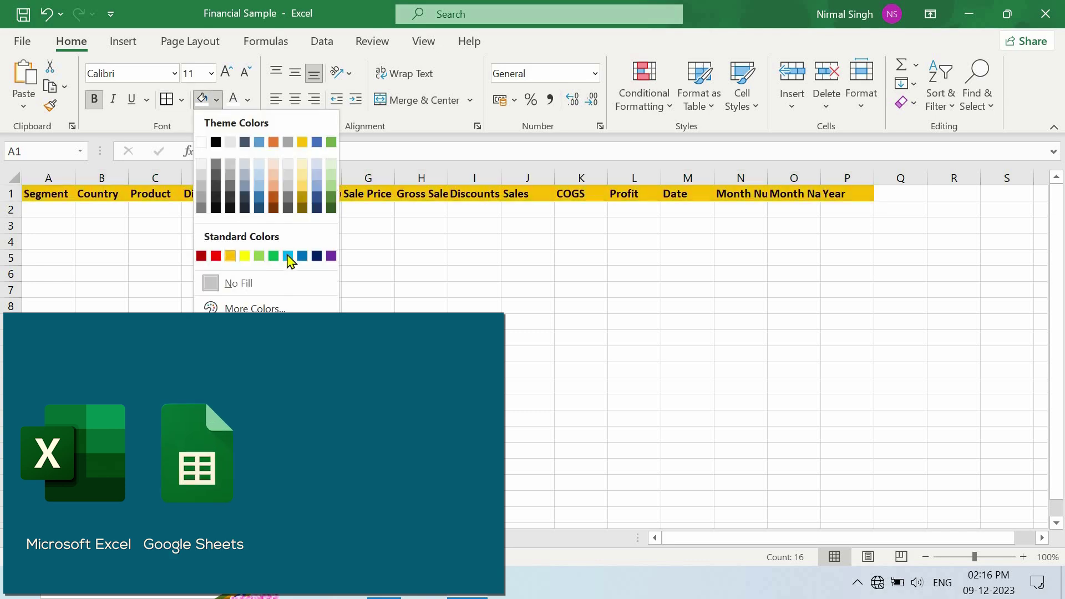
click(284, 254)
click(105, 194)
AutoFit columns D, F, H, N and O so their headings show in full
double_click(235, 178)
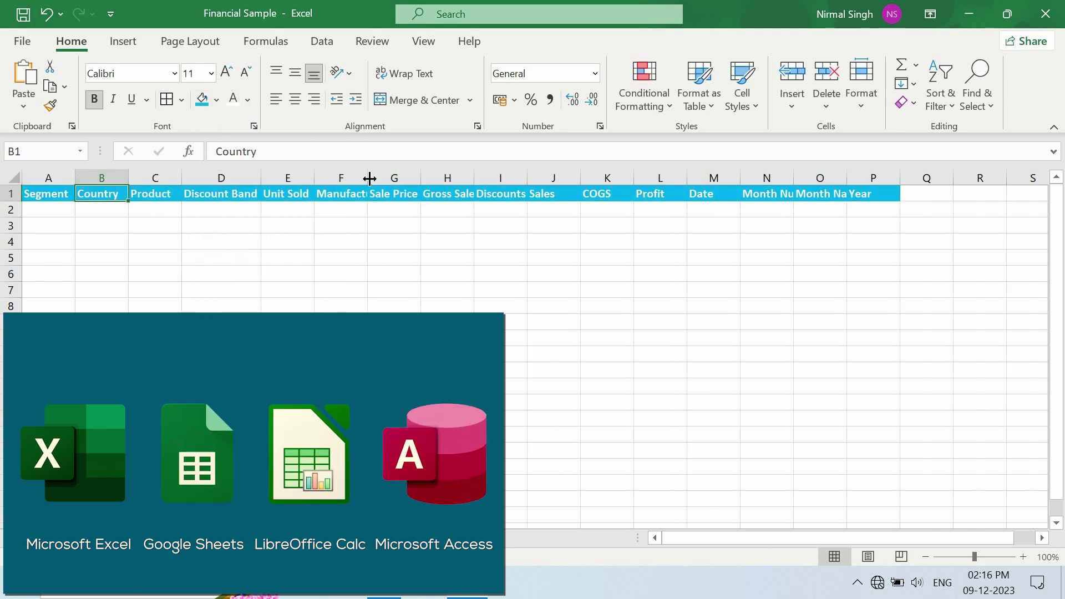
double_click(368, 177)
double_click(529, 177)
double_click(860, 178)
double_click(944, 177)
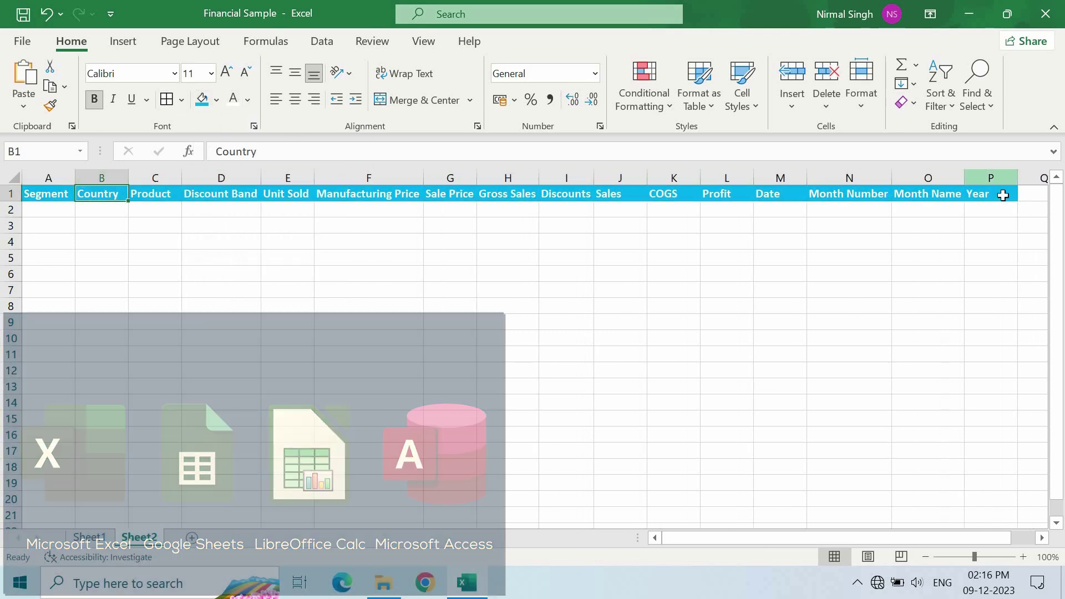
drag(991, 193, 33, 194)
click(102, 193)
click(47, 211)
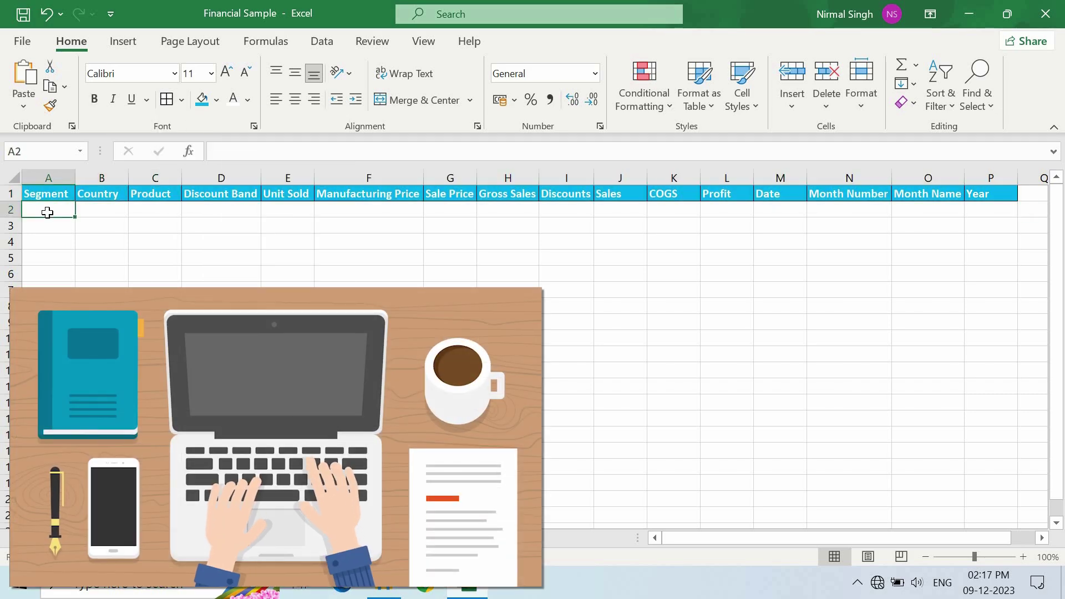
Enter Government, Government, Midmarket, Midmarket in A2:A5, fixing the 'Midemarket' misspelling
text(Government)
key(Return)
text(Government)
key(Return)
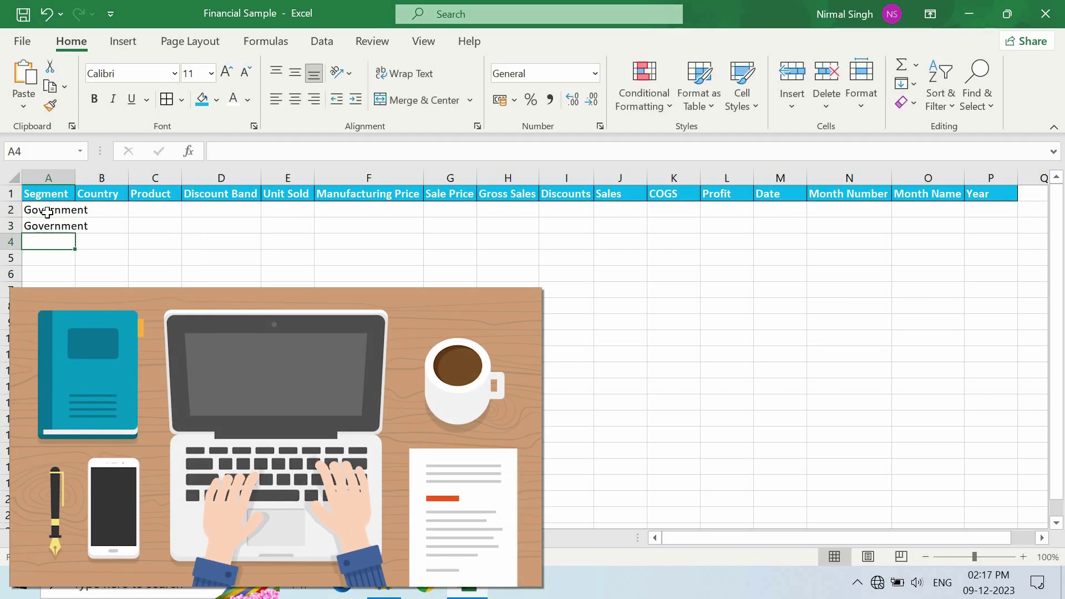
text(Midemarket)
key(Return)
text(Midemarket)
key(Return)
click(51, 244)
text(Mid)
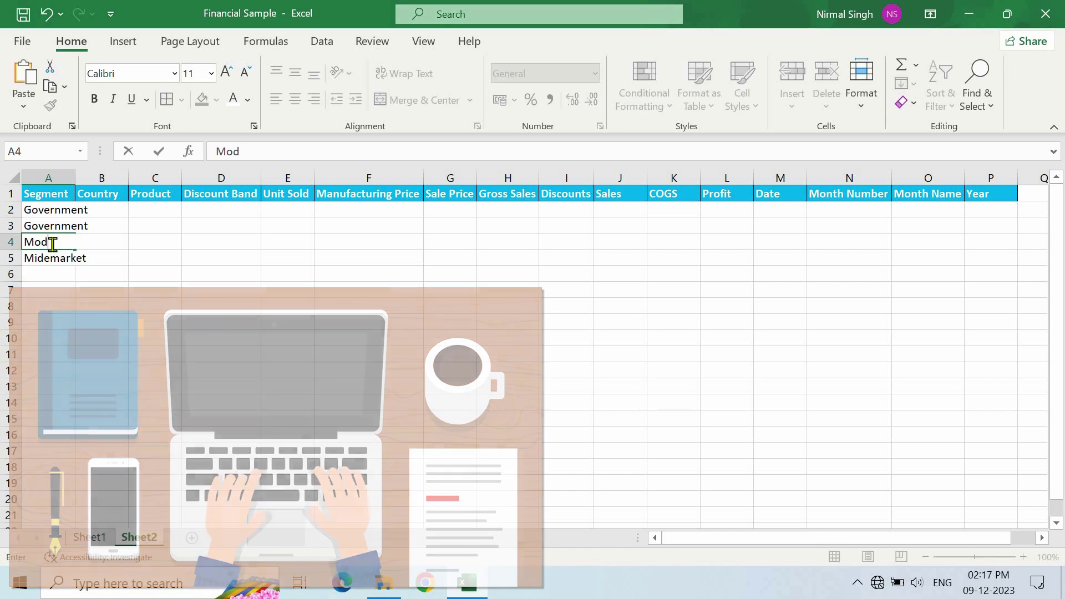
text(market)
key(Return)
text(midmarket)
key(Return)
text(Government)
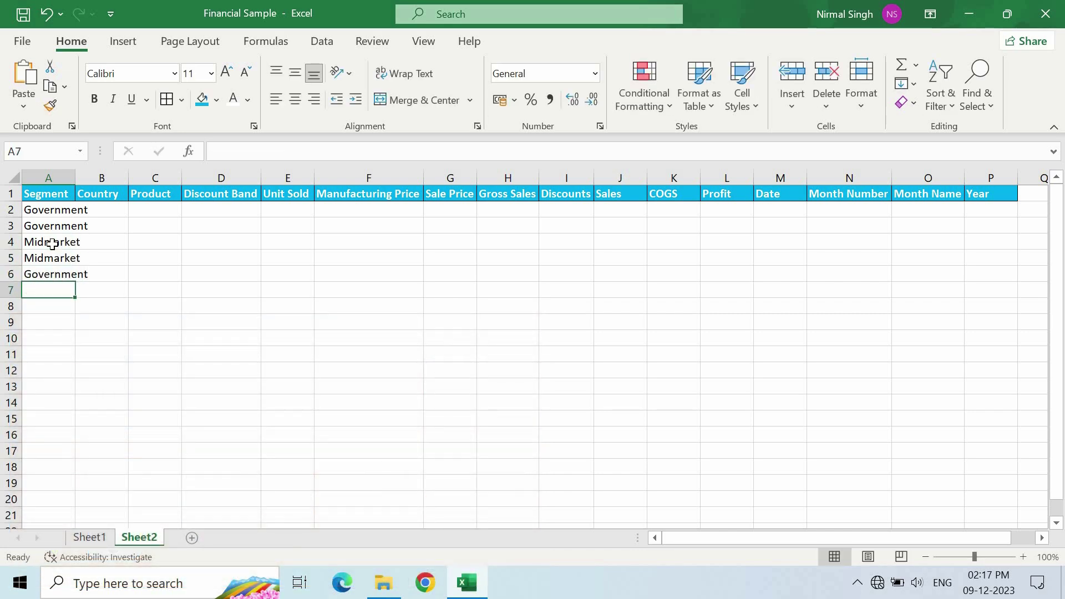
Continue column A with Channel Parterns, Midmarket, Enterprise, Small Bussiness and autocompleted repeats
text(Midmarket)
key(Return)
text(Channel Parter)
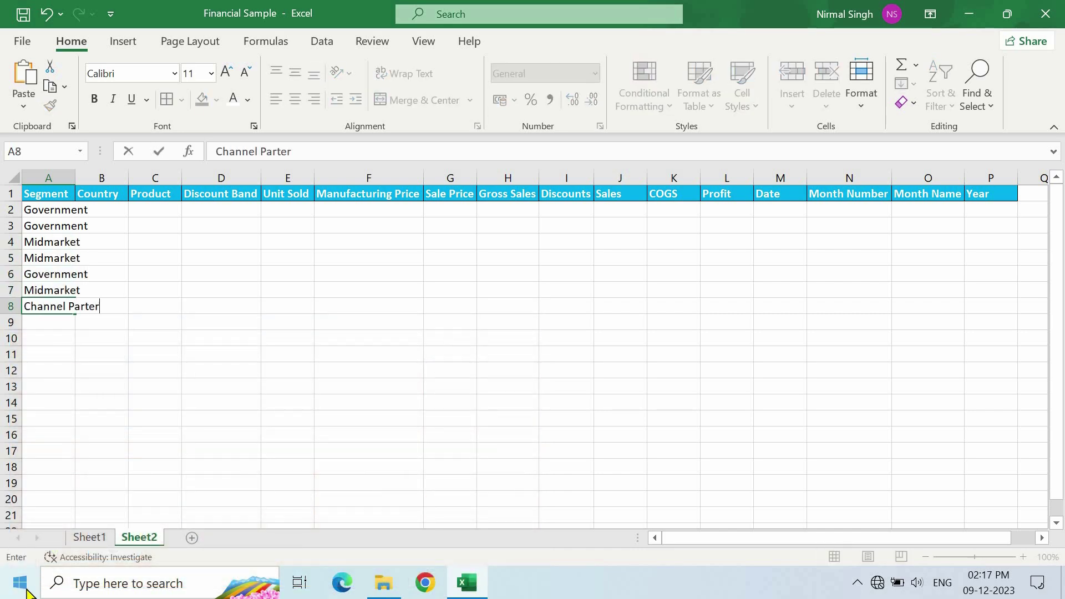
text(ns)
key(Return)
text(Midmarket)
key(Return)
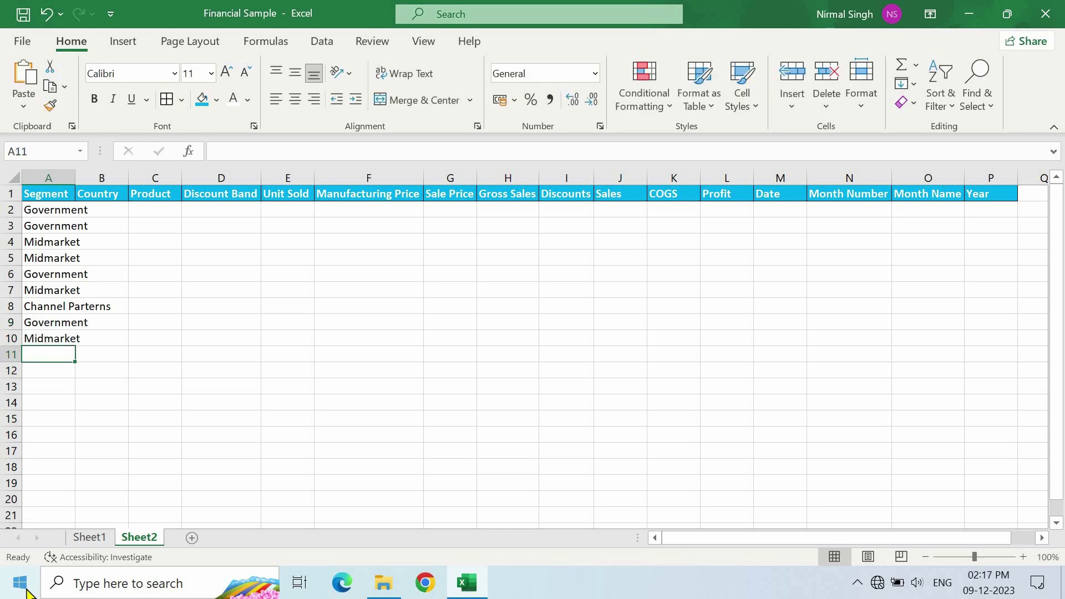
text(Enterprise)
key(Return)
text(Small Bussiness)
key(Return)
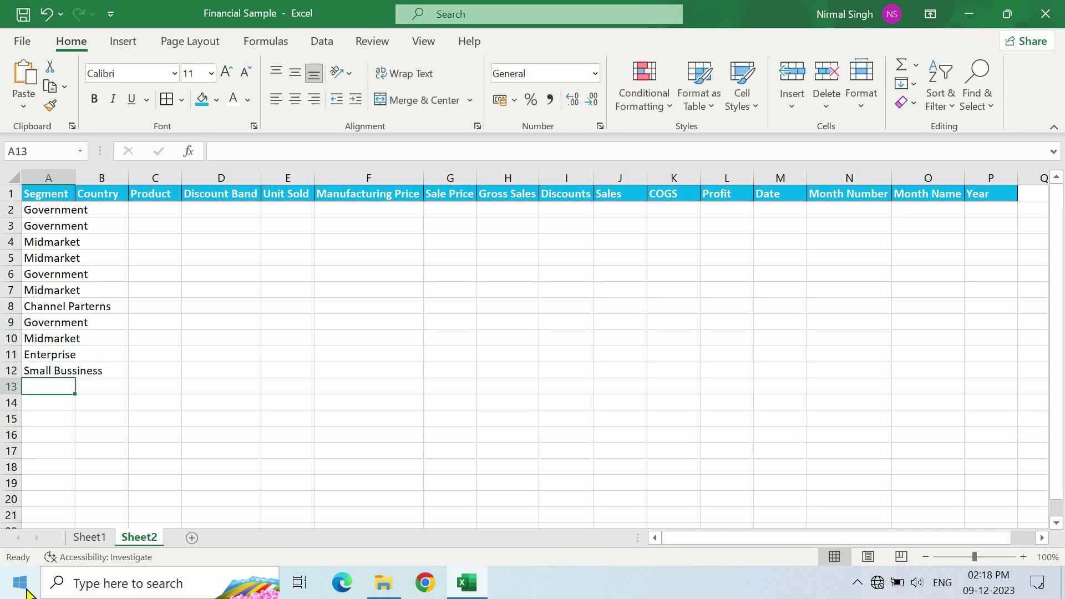
text(Government)
key(Return)
text(E)
key(Return)
text(S)
key(Return)
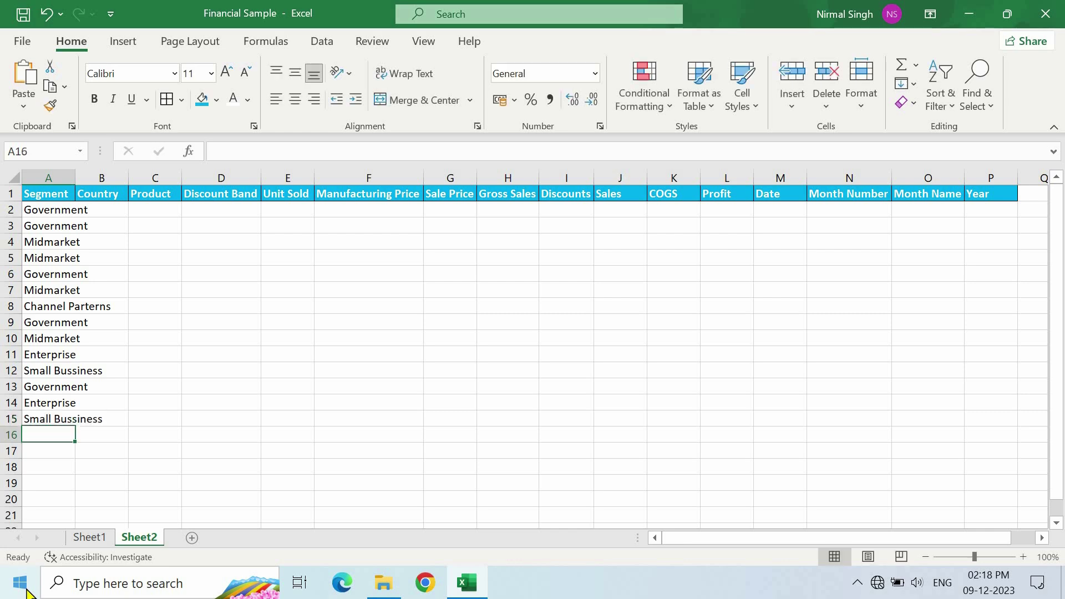
text(G)
key(Return)
text(C)
key(Return)
text(ssiness)
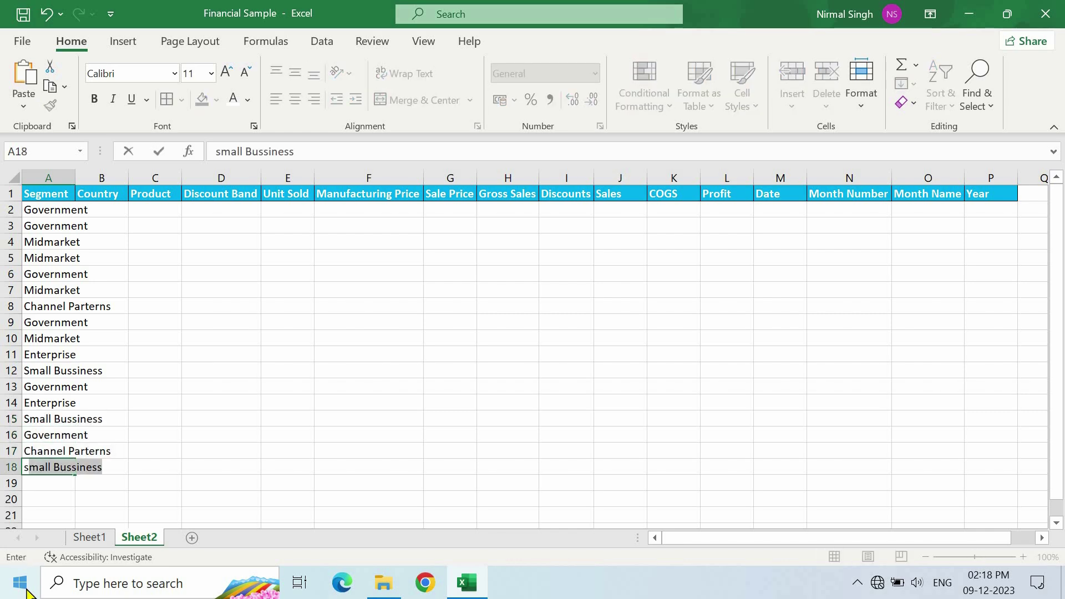
Enter countries Canada, Germany, France, Germany, Mexico, Germany, Germany down C2:C8
click(151, 210)
text(Canada)
key(Return)
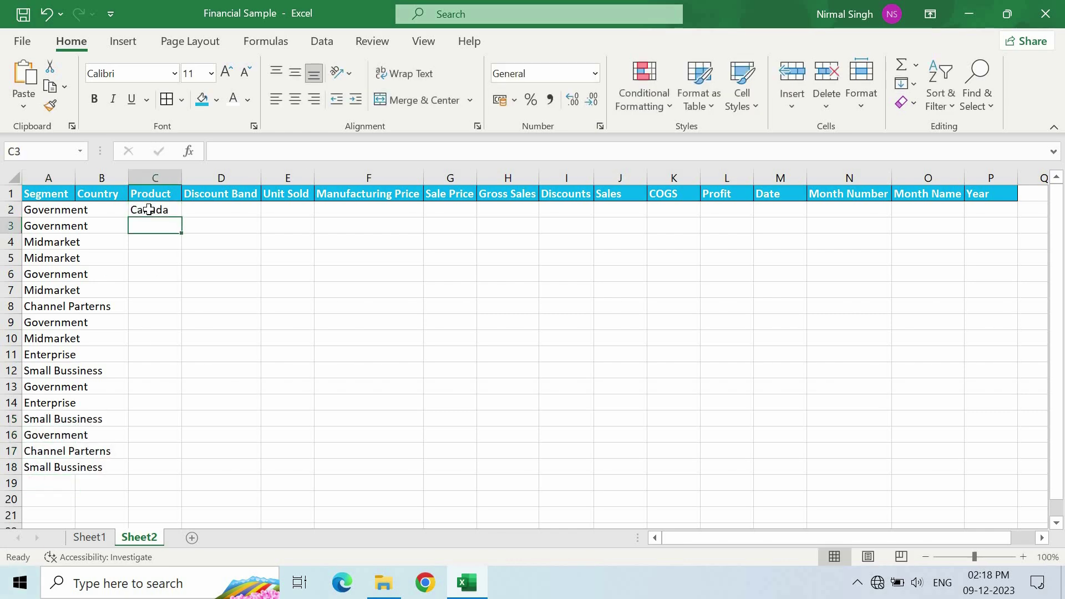
text(France)
key(Return)
text(Germany)
key(Return)
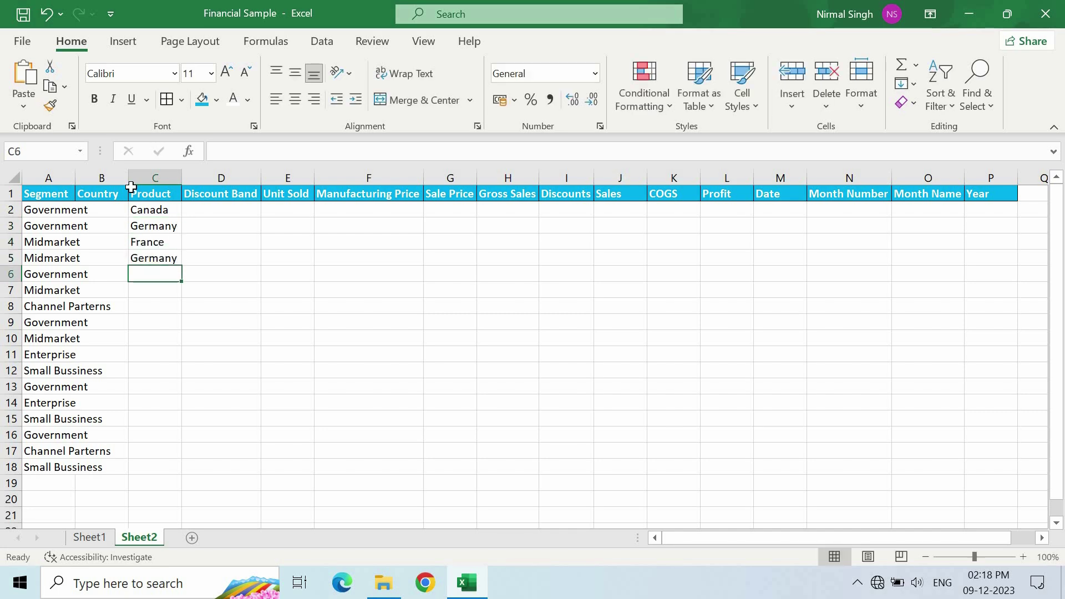
text(Mexico)
key(Return)
text(Germany)
key(Return)
text(Germany)
key(Return)
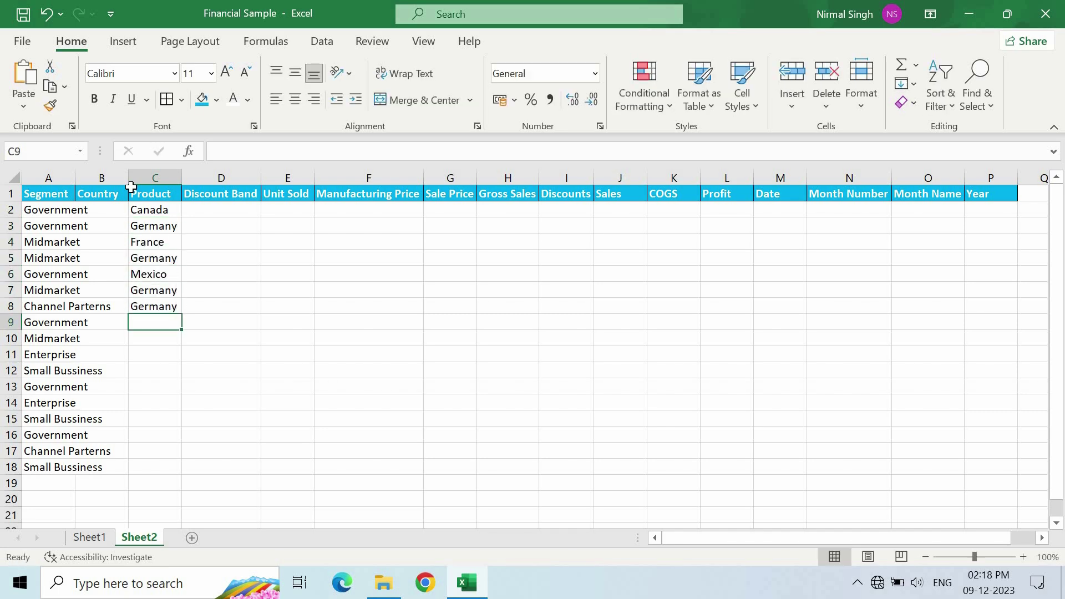
text(Canada)
key(Return)
text(Germany)
key(Return)
text(United States)
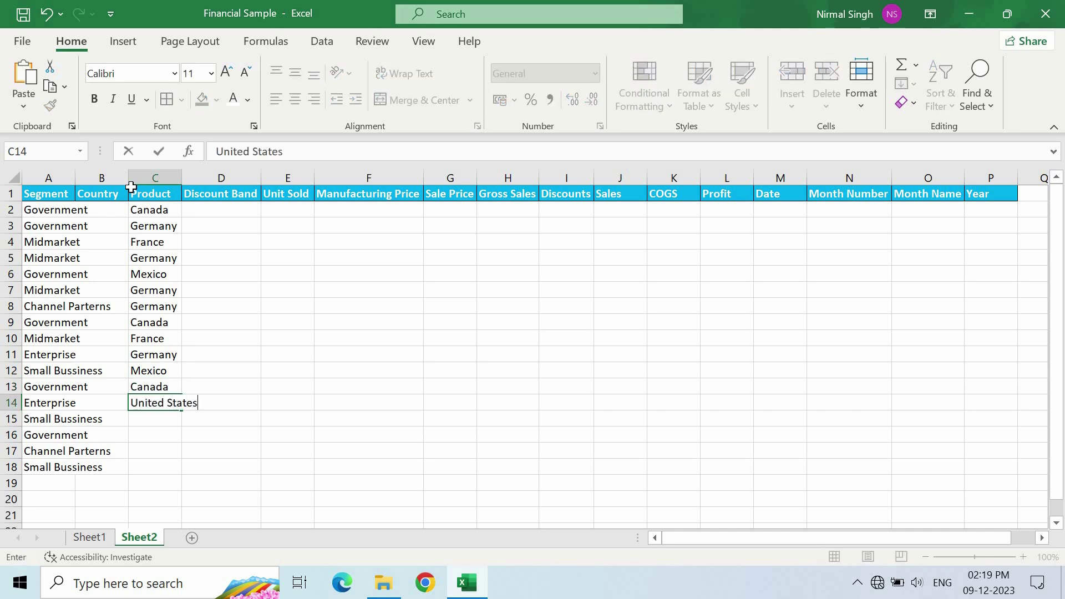
Add United States of America, Canada and Germany in C14:C16
text(of America)
key(Return)
text(Canada)
key(Return)
text(Germany)
key(Return)
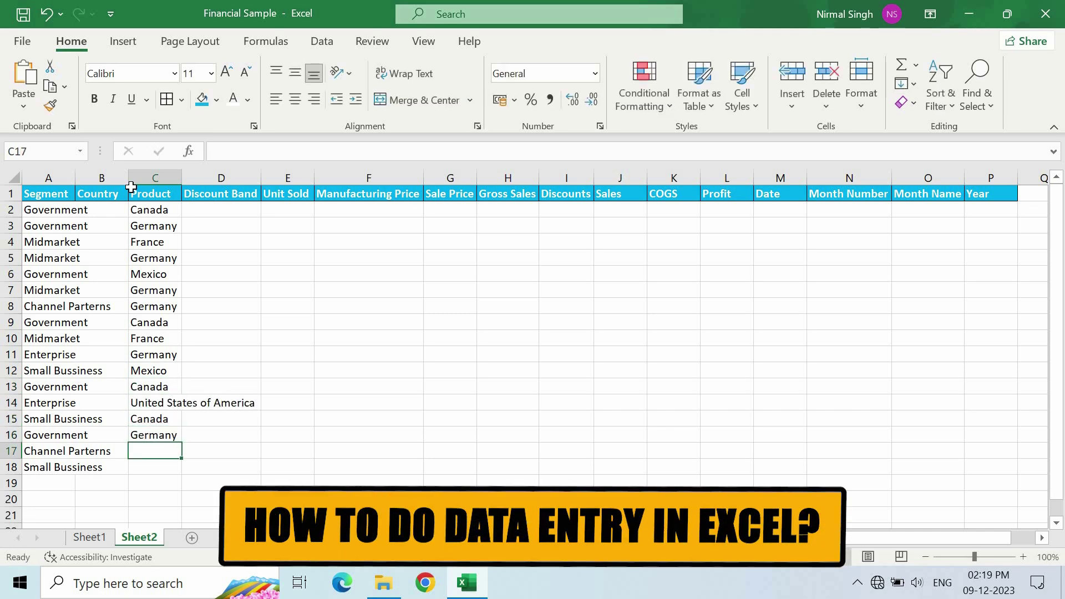
Add Germany and France in C17:C18 and AutoFit column C to the longest country
text(germany)
key(Return)
text(France)
Fill Discount Band with Carretera/Montana, the Unit Sold figures, and Manufacturing Prices from F2
key(Return)
click(221, 209)
double_click(181, 178)
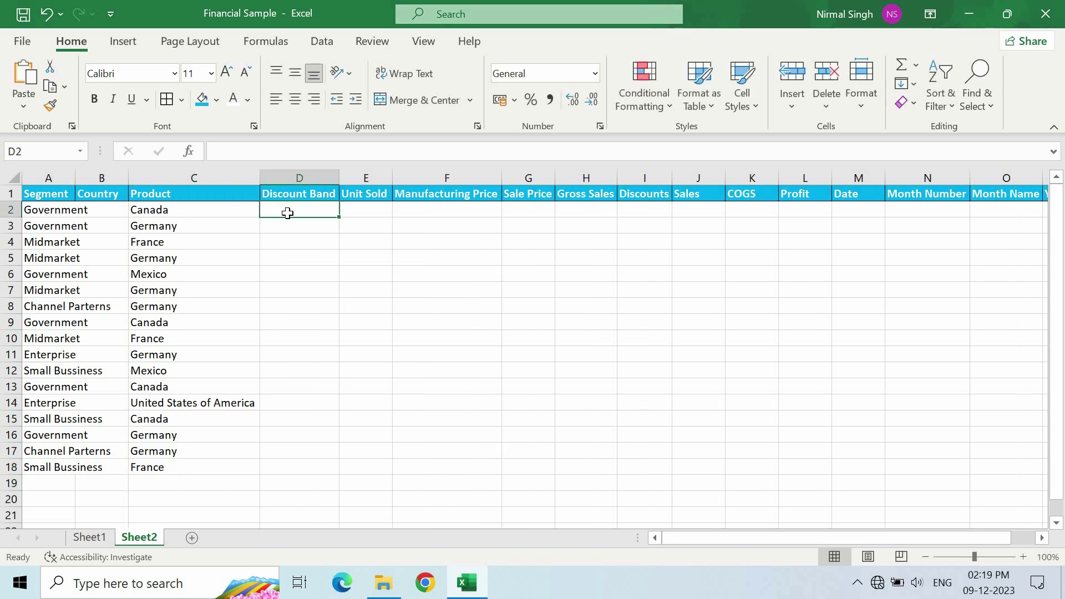
text(Carretera)
key(Return)
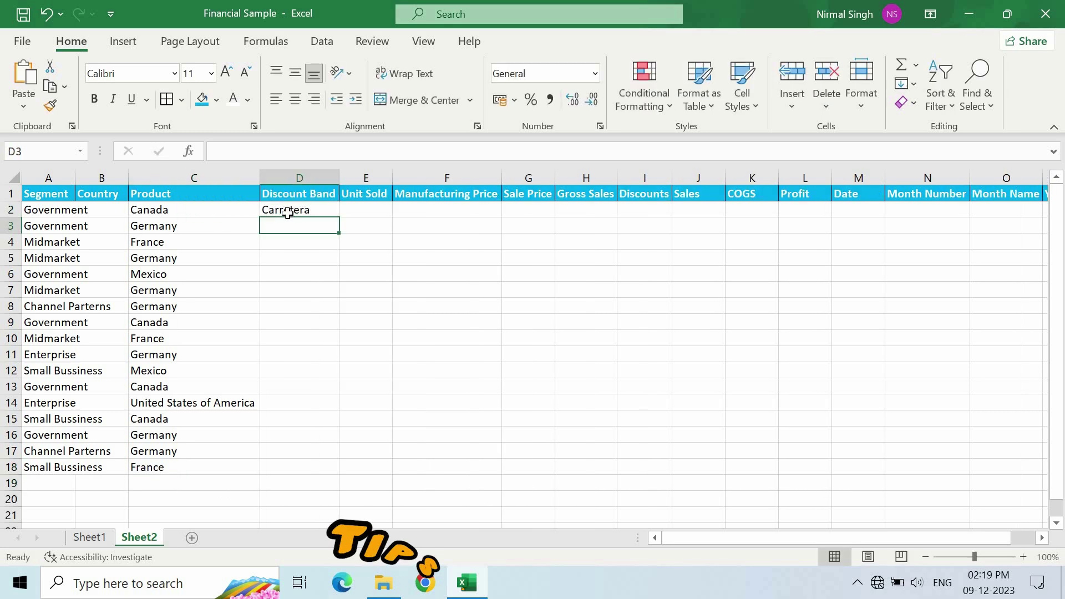
text(C C C C C Mon)
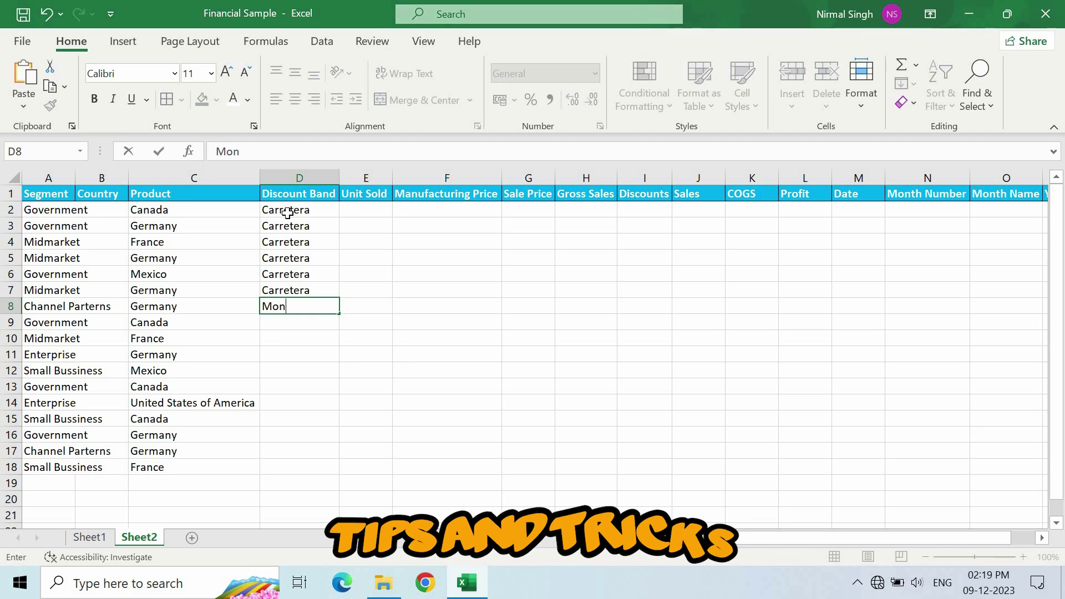
text(tana M M M M C C M C)
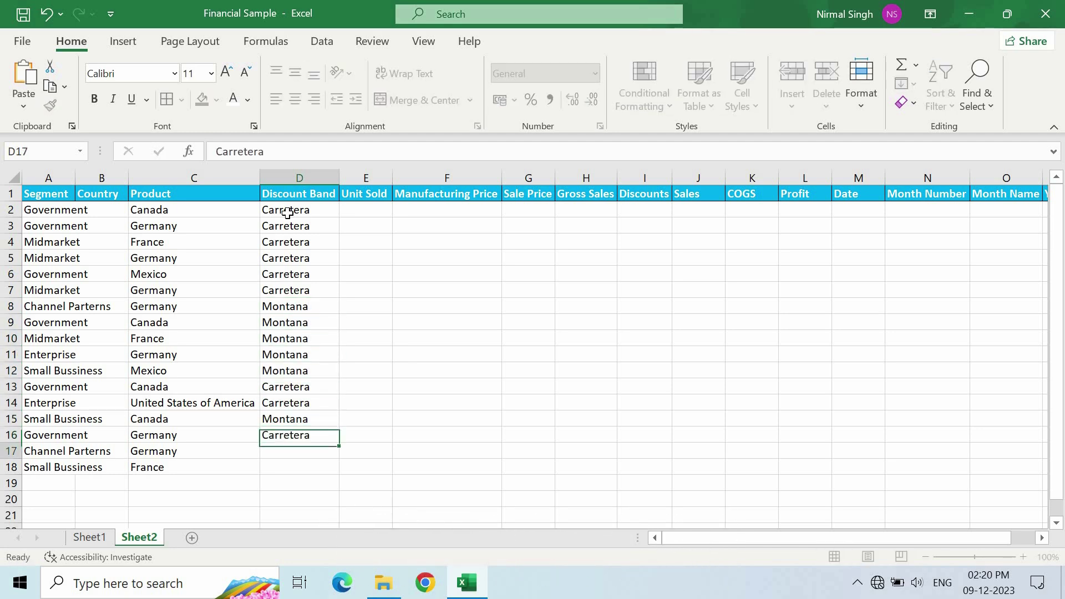
text( M M )
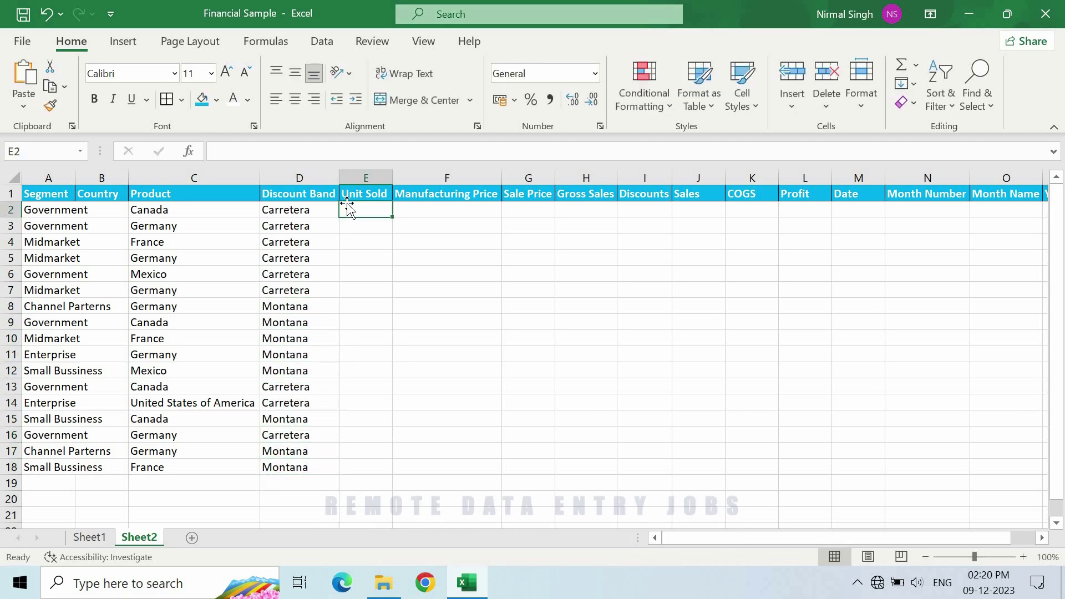
text(1618 1321 1)
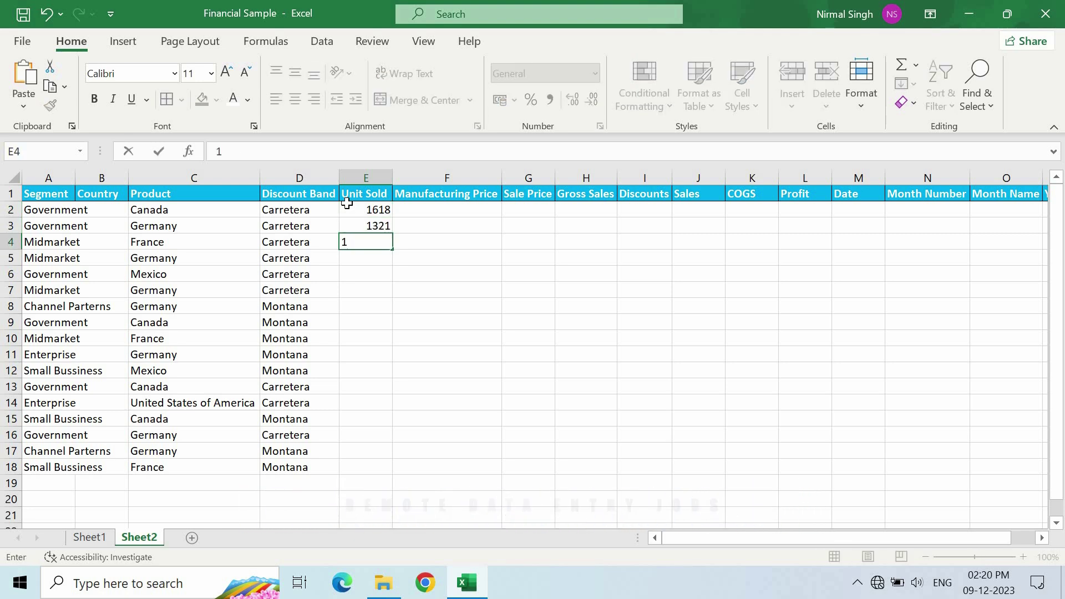
text(78 1503 6723 1)
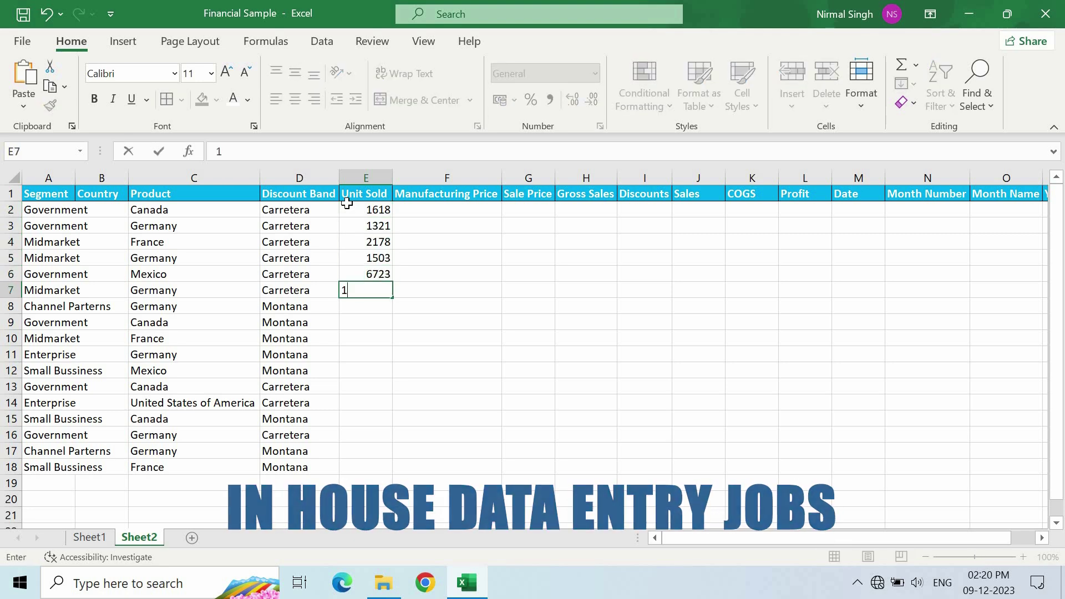
text(233 1283 897 657 981 2)
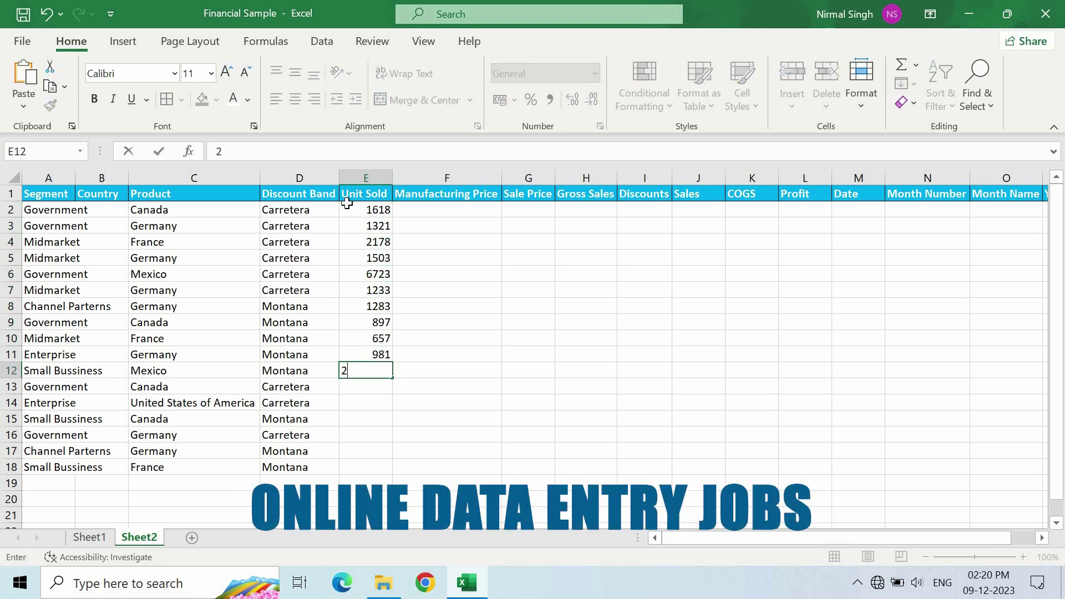
text(39 1234 1654 1897 356 239)
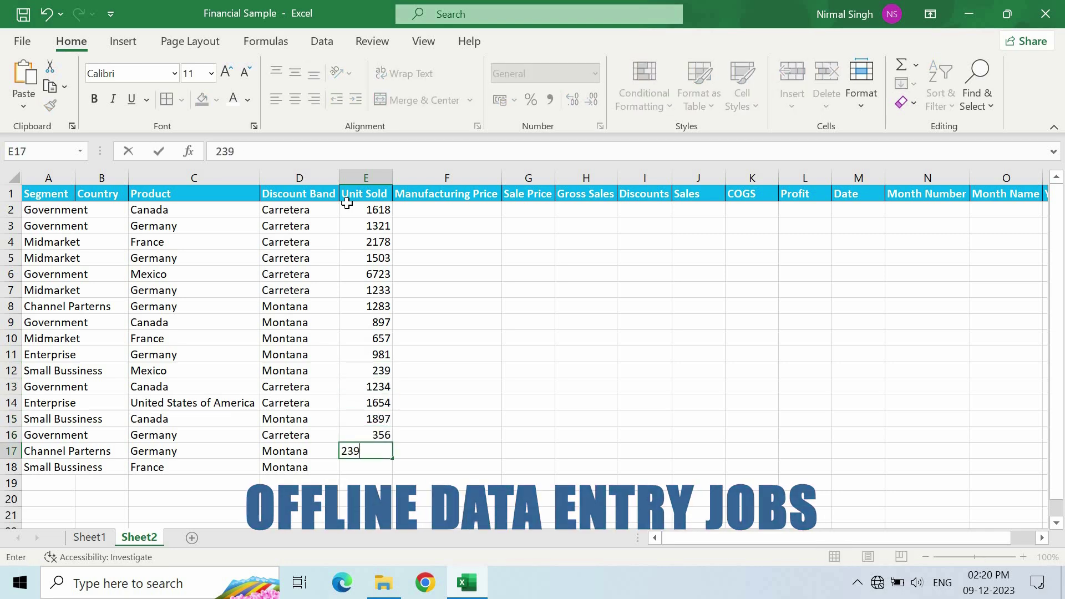
text(8 1256)
click(408, 214)
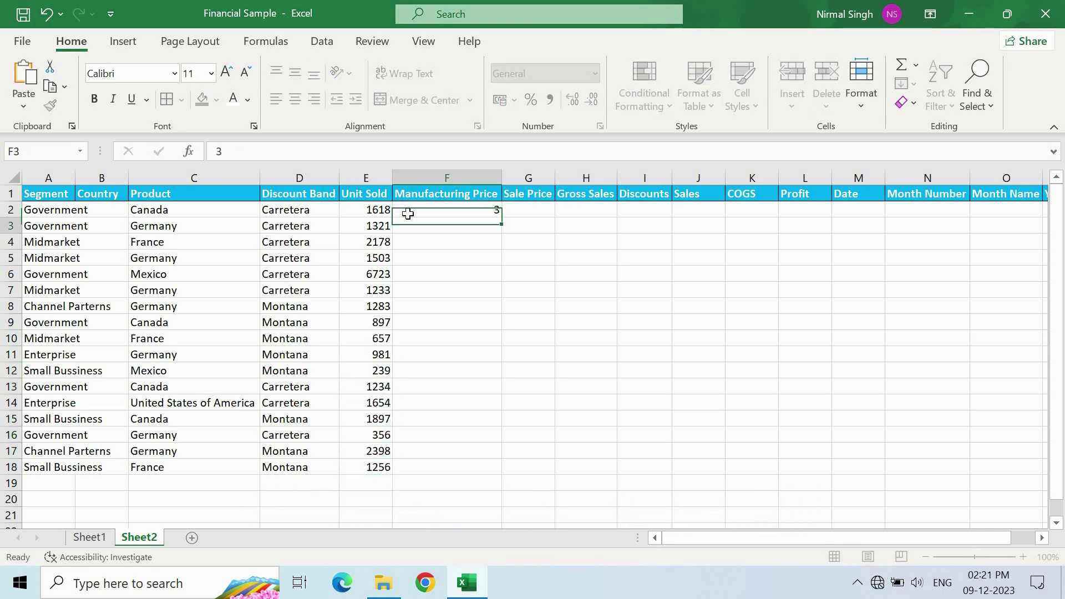
text(3 35 5 5 5 5 5 5 )
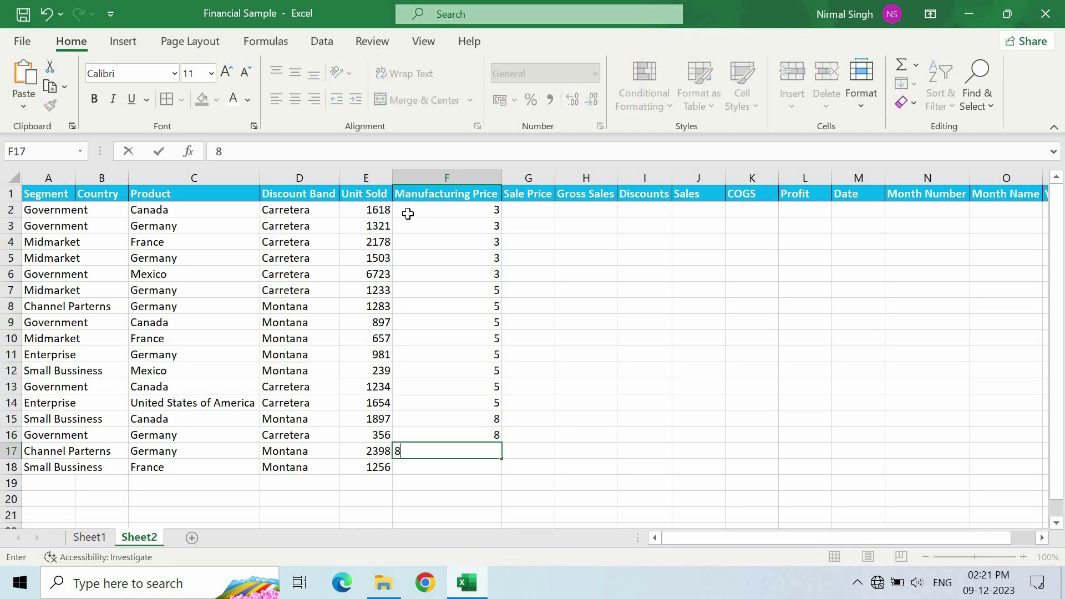
text( 8)
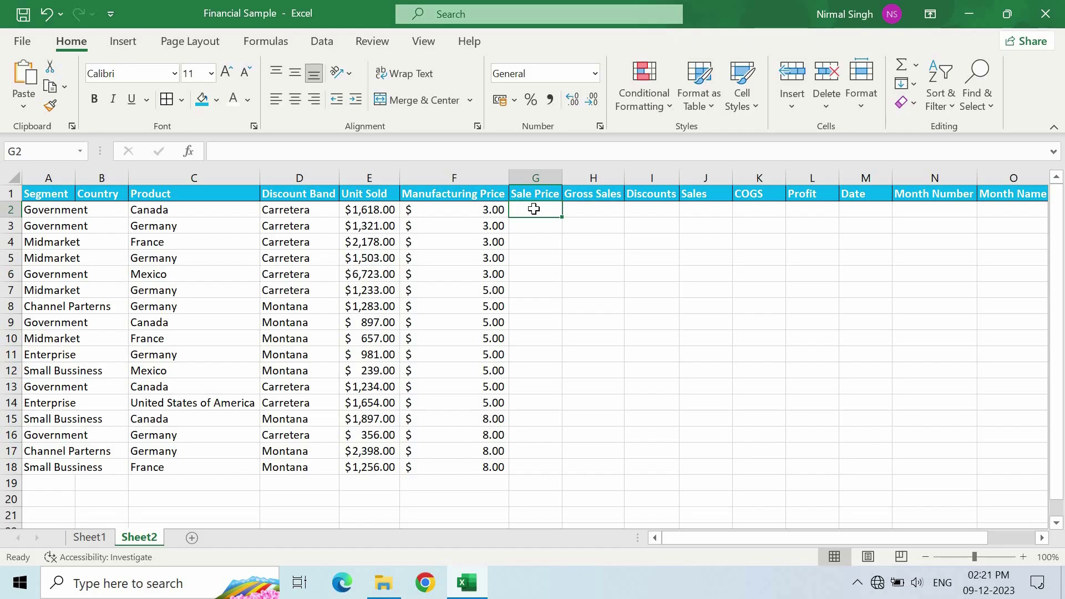
Enter Sale Price values in G2:G18 and format them as dollar amounts
text(834 )
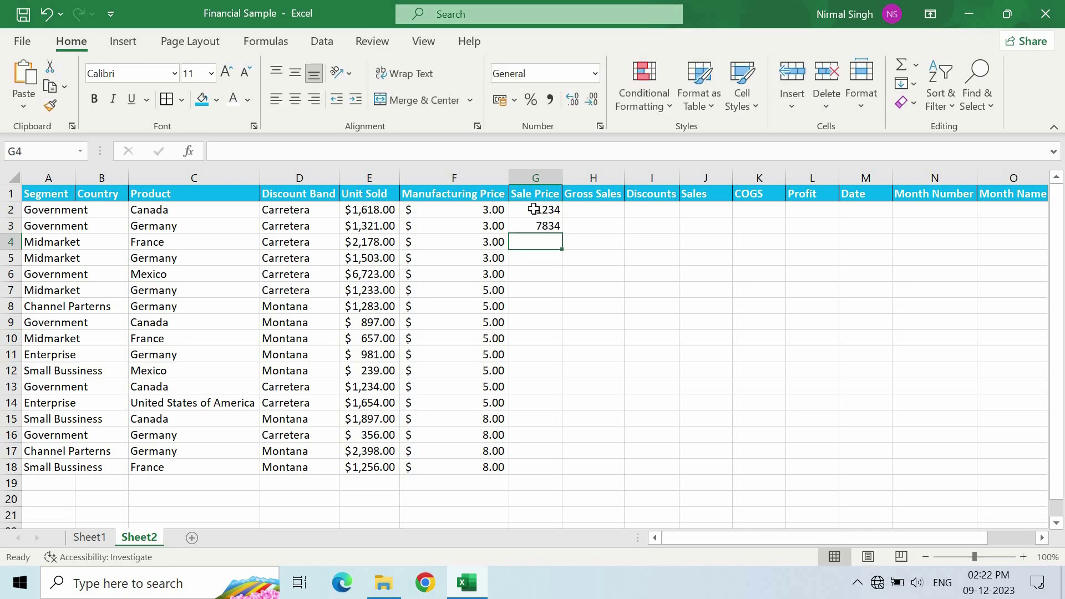
text(453 728 351 368 523 y)
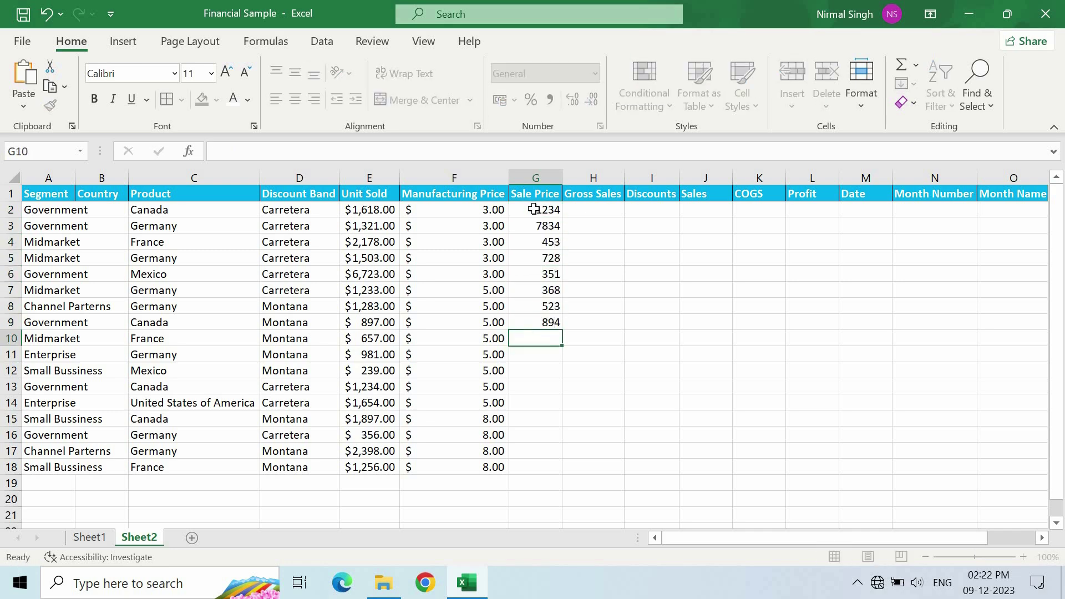
text( 256 624)
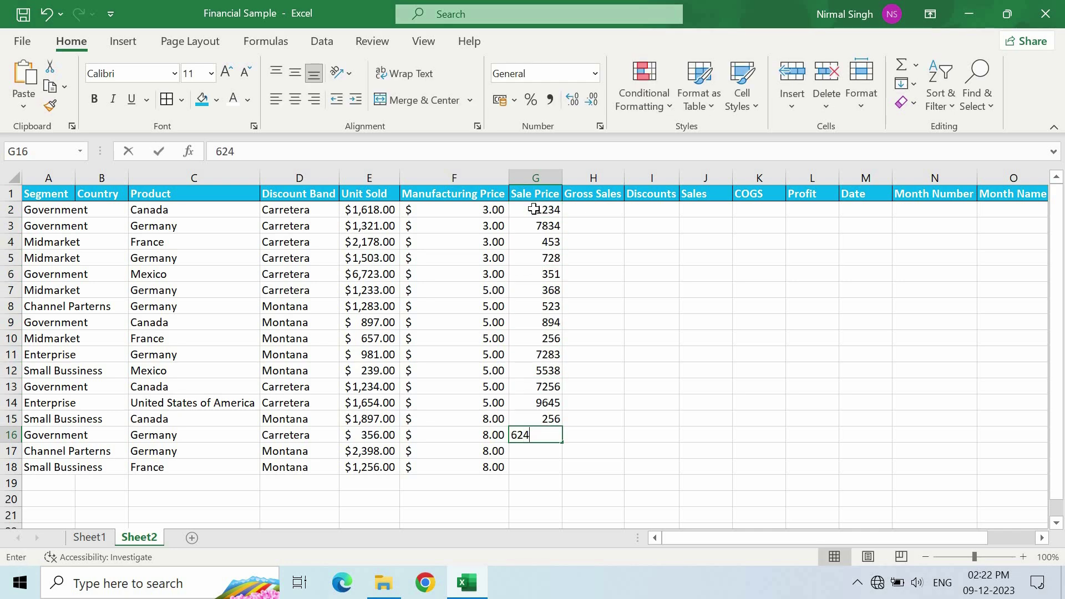
text(3 62 826)
drag(534, 209, 534, 467)
click(514, 100)
click(528, 147)
Type Gross Sales figures in column H and 10%, 15%, 20% discounts down column I
click(592, 208)
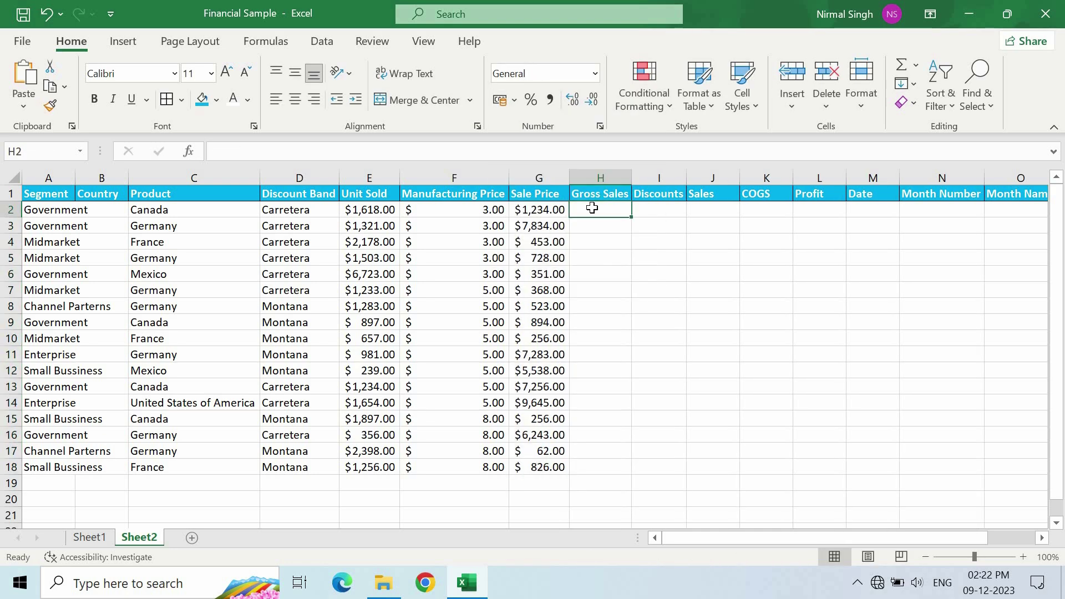
text(762 625 31)
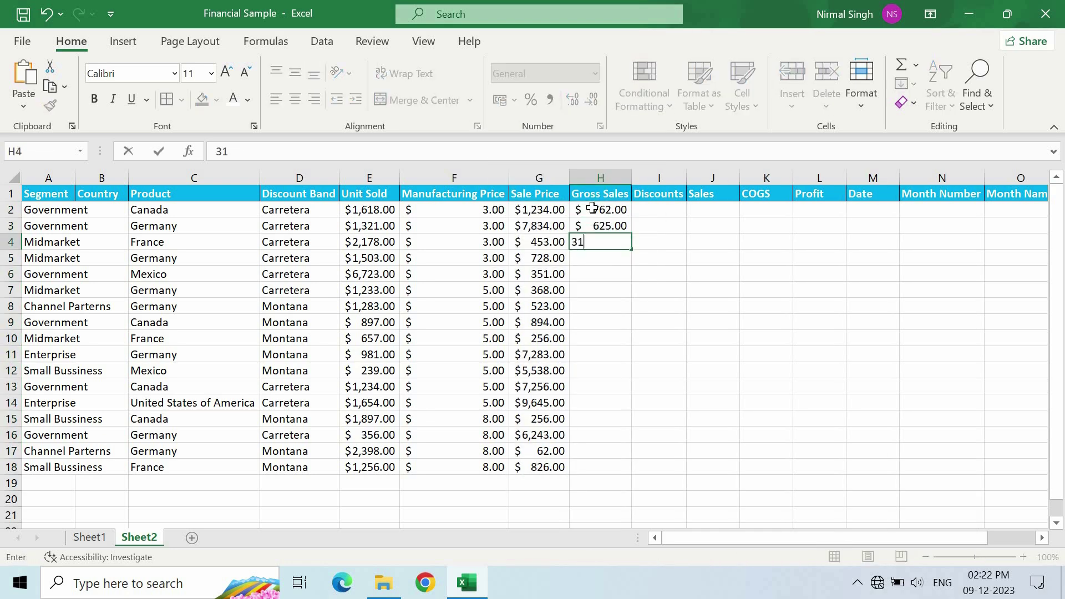
text(9 35173 64 374 2l894 25)
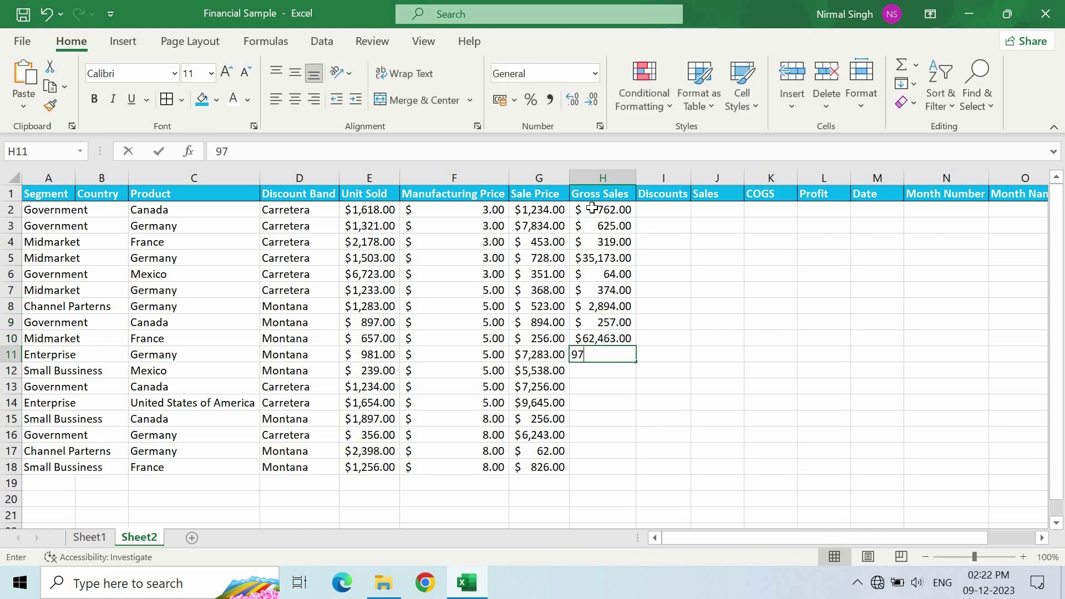
text(825482)
key(Return)
text(TR)
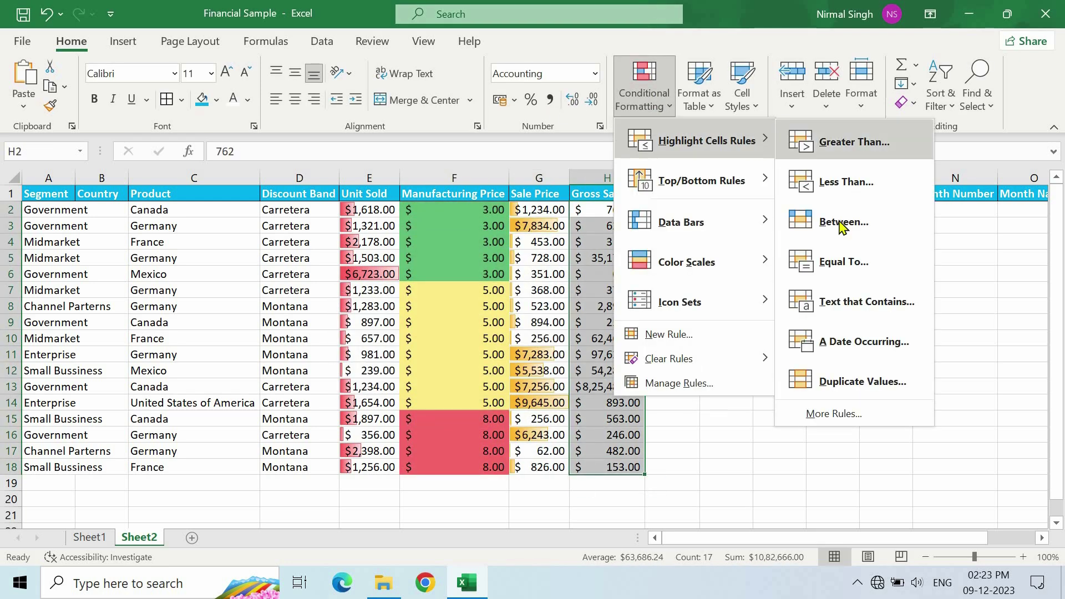
text(10% 10%)
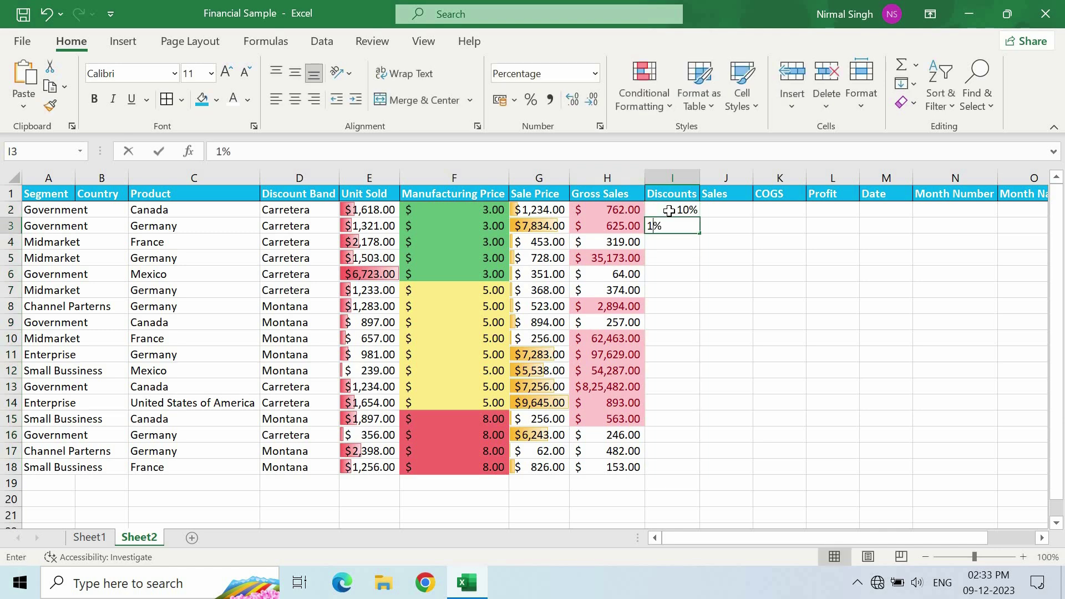
text( 10% 10% 10% 15% 15% 15% 15% 15% 15% )
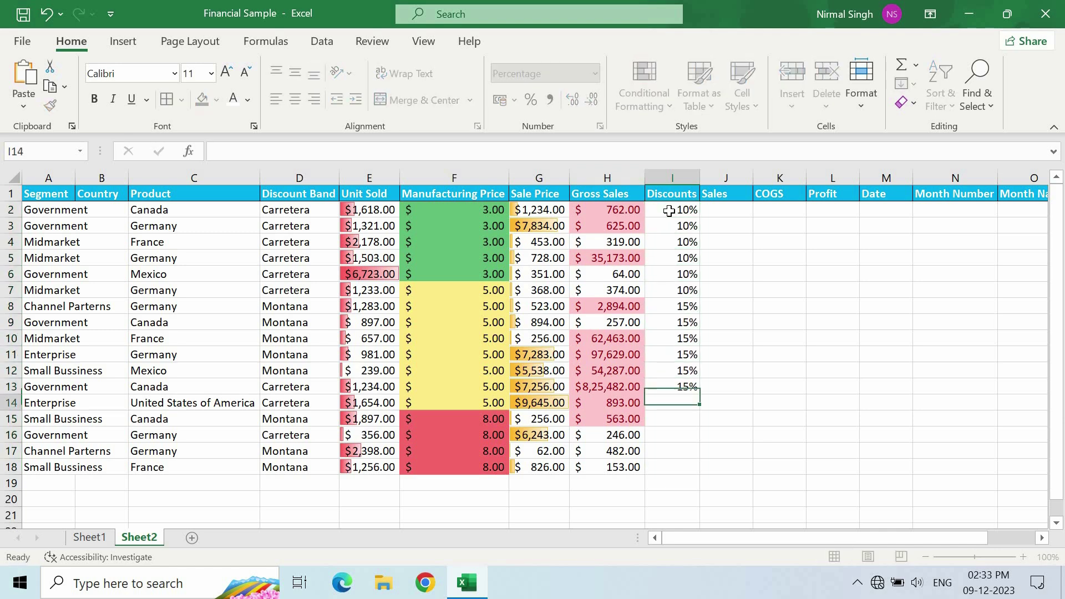
text(20% 20% 20% 20% 20)
Enter the Sales figures in J2:J18 and apply the Accounting dollar format
click(728, 212)
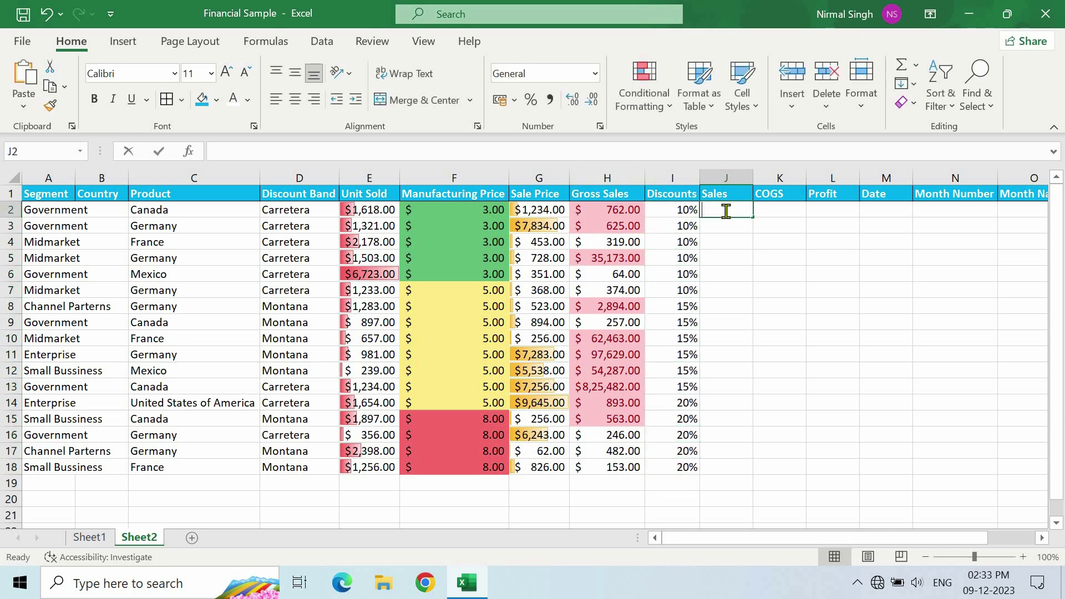
text(76)
key(Return)
text(35627)
key(Return)
text(734)
key(Return)
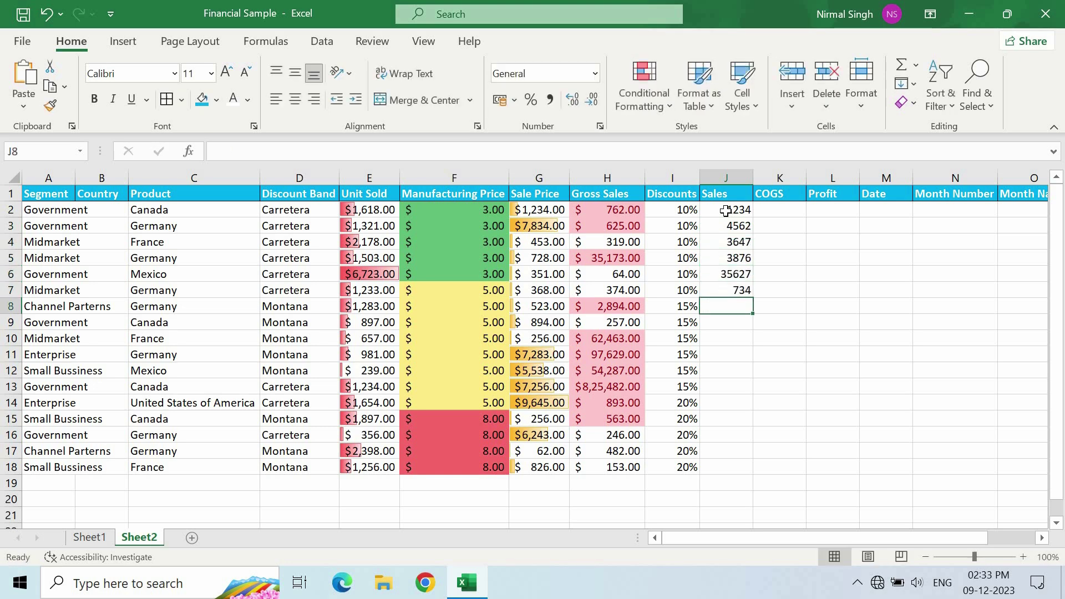
text(2 6474 2557 4862 7452 8472 4)
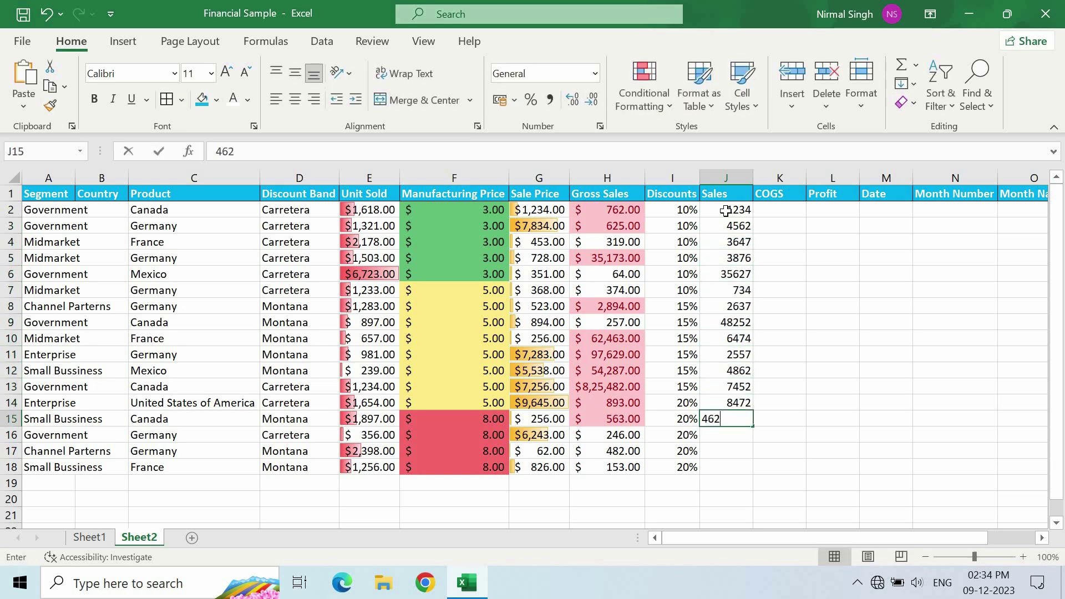
text(6)
key(Return)
text(4268)
key(Return)
drag(725, 211, 725, 467)
click(594, 73)
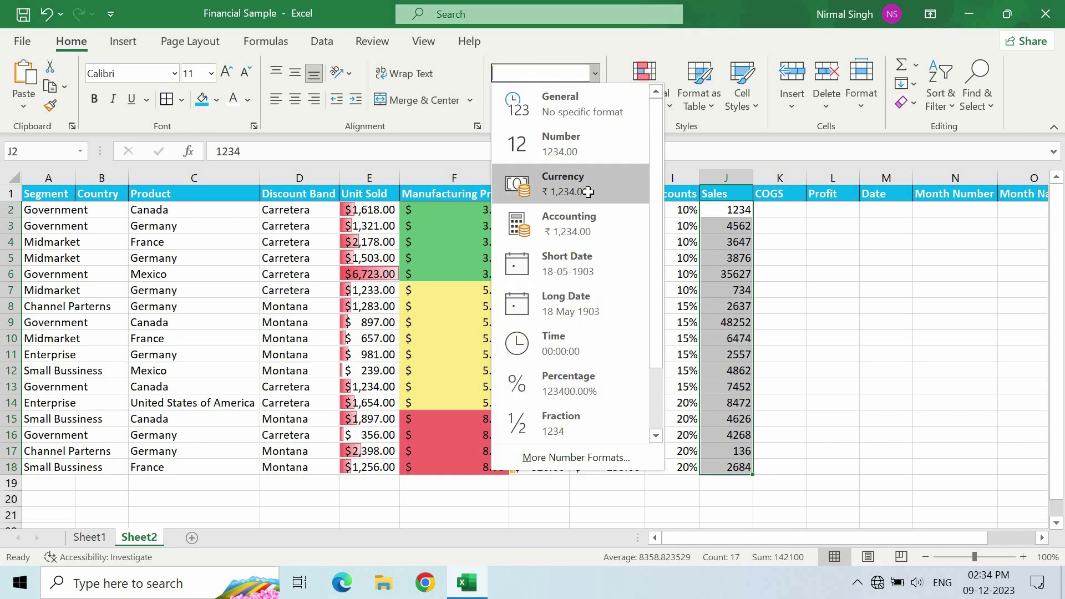
click(570, 218)
Enter COGS values in K2:K18 and format them as dollar amounts
click(799, 209)
text(1634 4825 47252 )
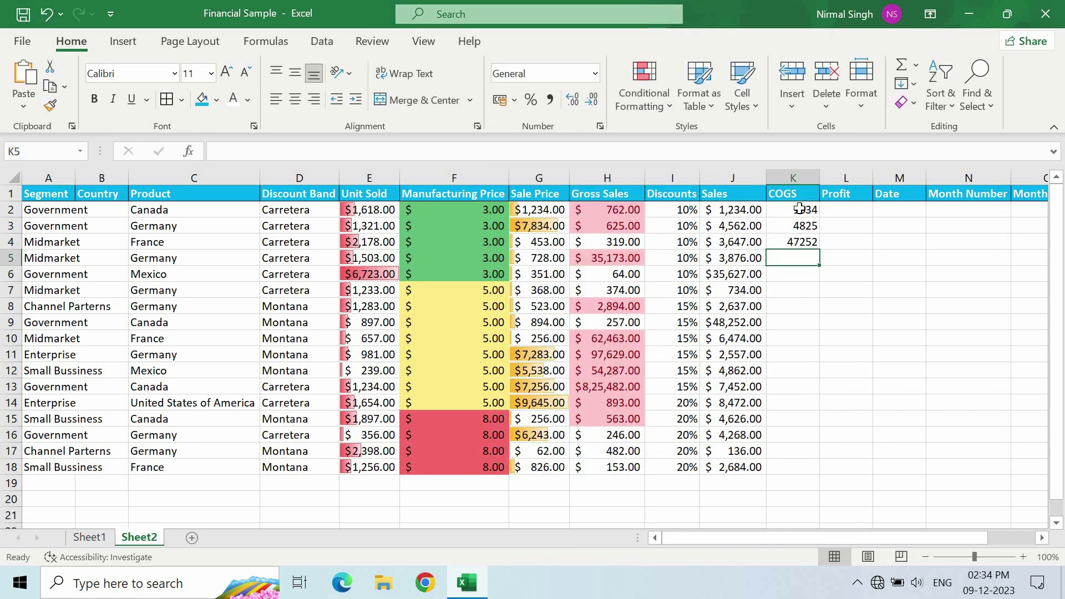
text(7362 16372 3623 287 2364 4825 28163 )
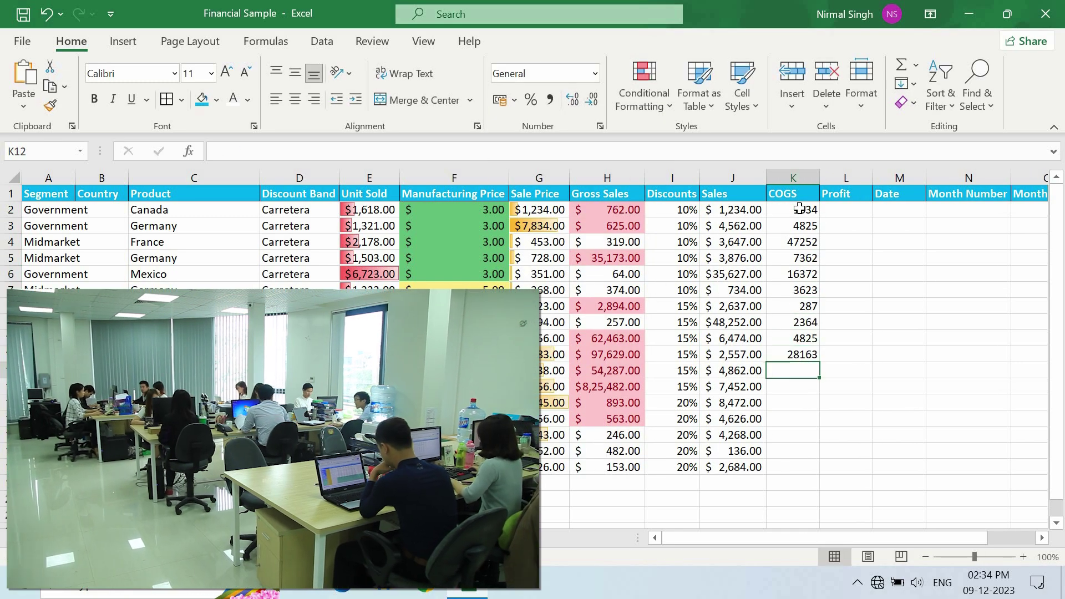
text(265474 7284 2868 2864 2748 284 27623)
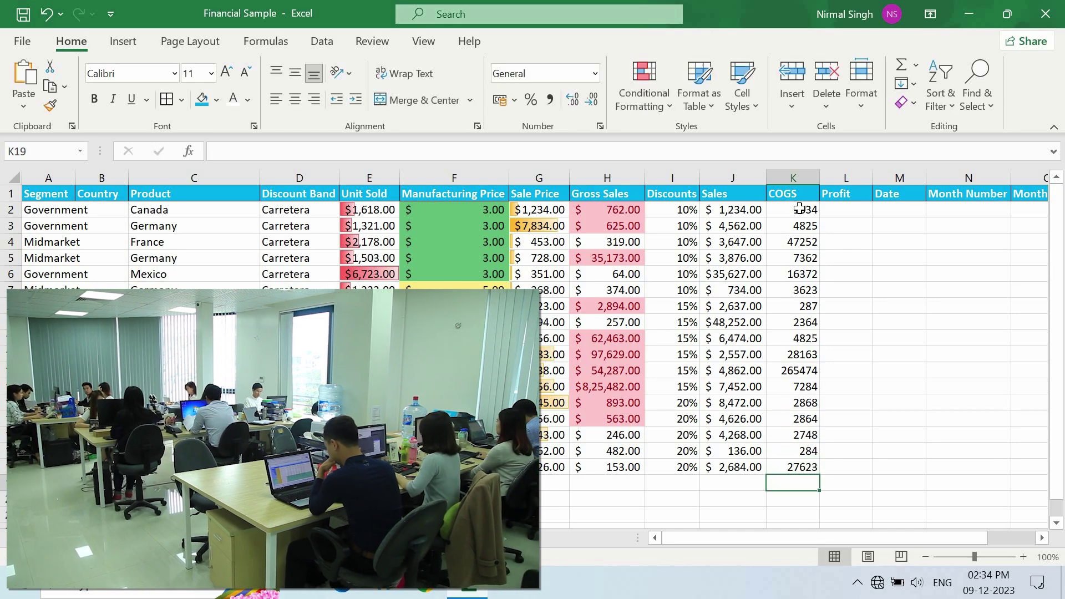
drag(799, 209, 799, 467)
click(595, 74)
click(570, 218)
Enter Profit values in L2:L18 and repeat the dollar format on them with F4
click(852, 212)
text(8729 286 209487 )
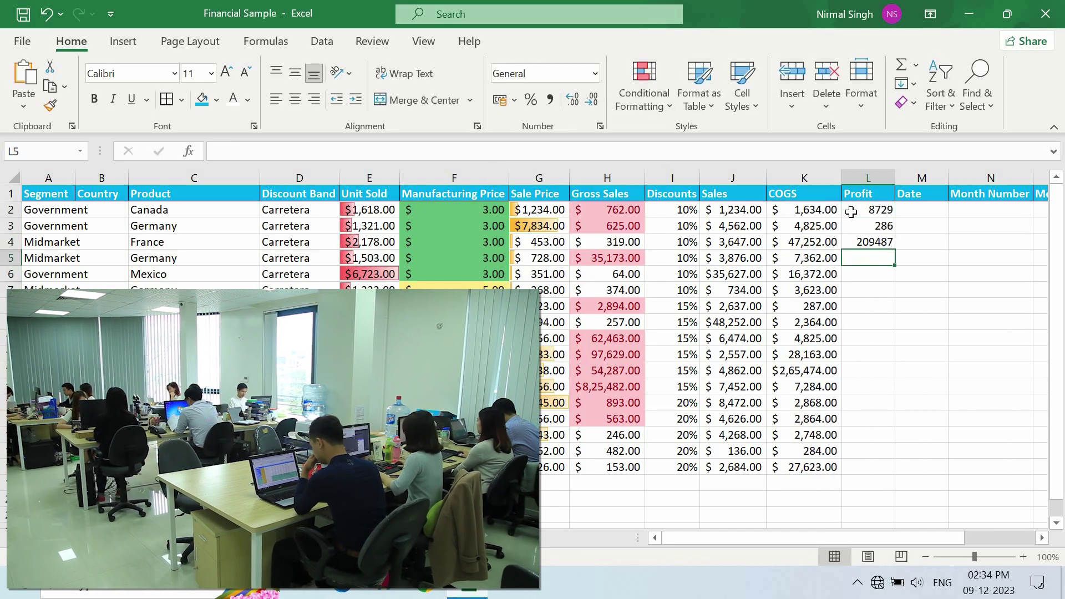
text(28173 2861873 138 2682 92663 725)
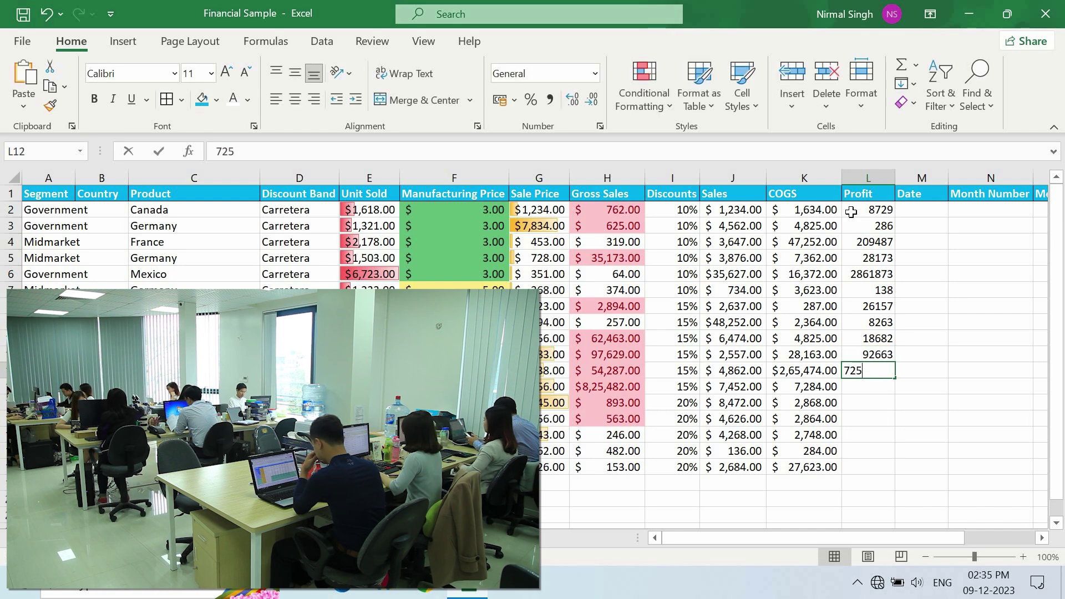
text(73 6158 265173 67156 2751)
text(2)
drag(851, 212, 868, 467)
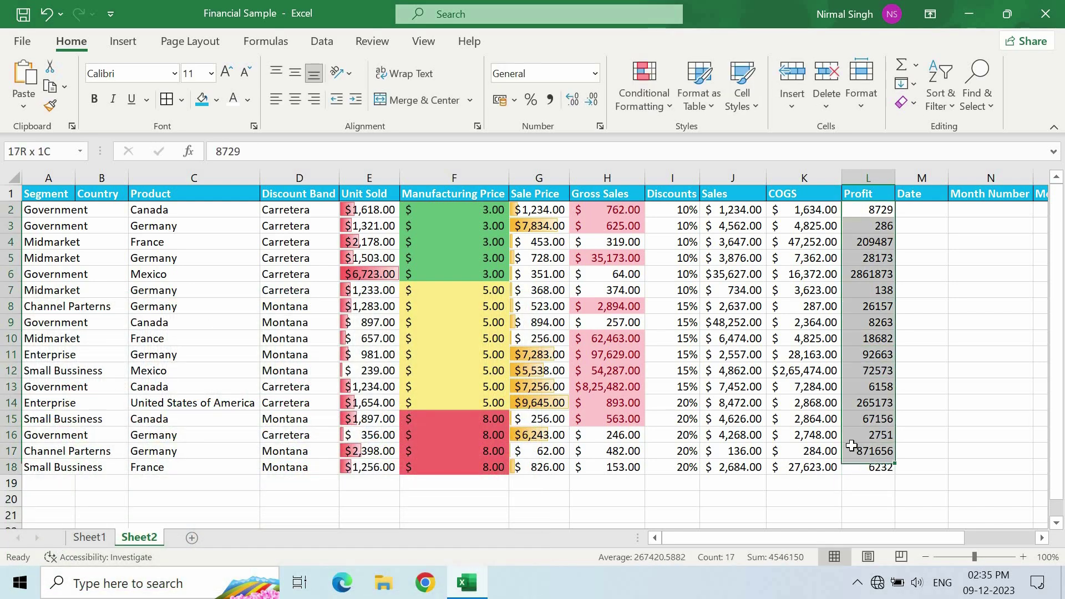
key(F4)
click(950, 210)
Type the 2014 dates (dd-mm-yyyy) down the Date column, ending with 09-12-2014
text(1-2201)
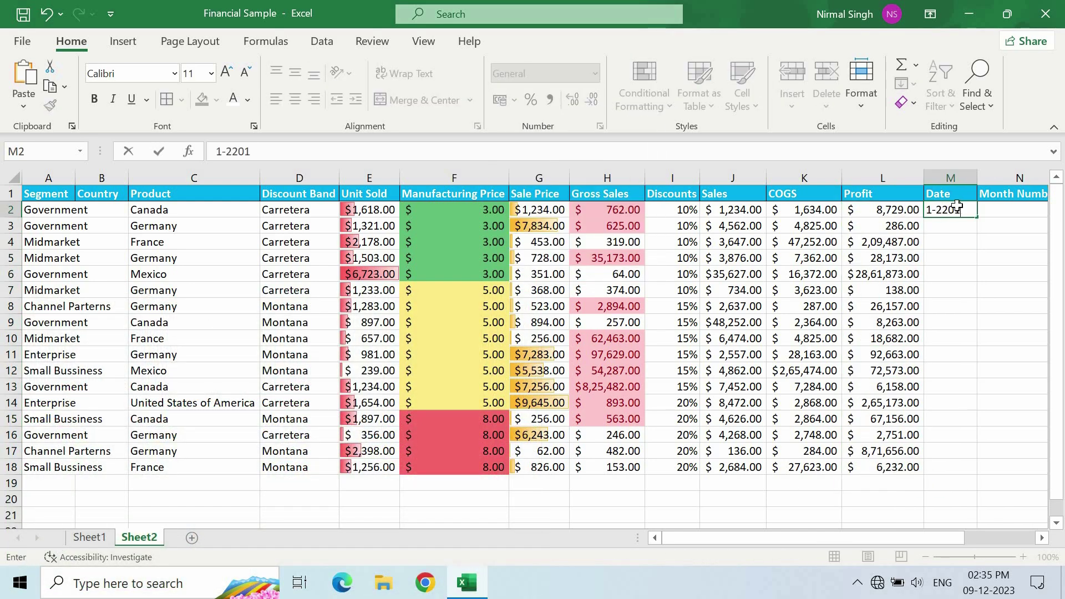
text(4)
key(BackSpace)
key(BackSpace)
key(BackSpace)
text(-2014 )
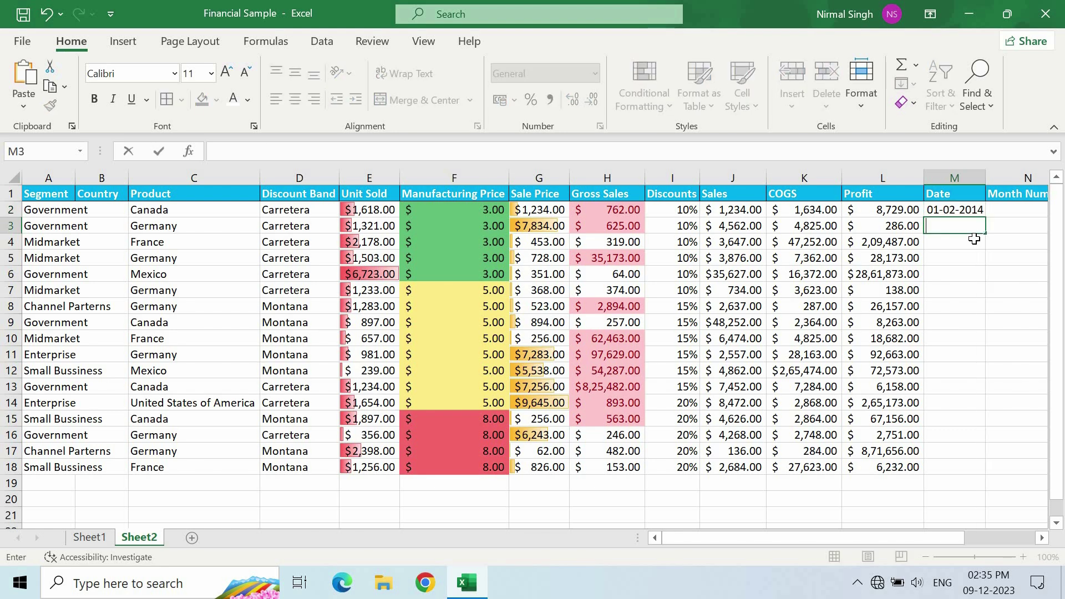
text(2014 5-0)
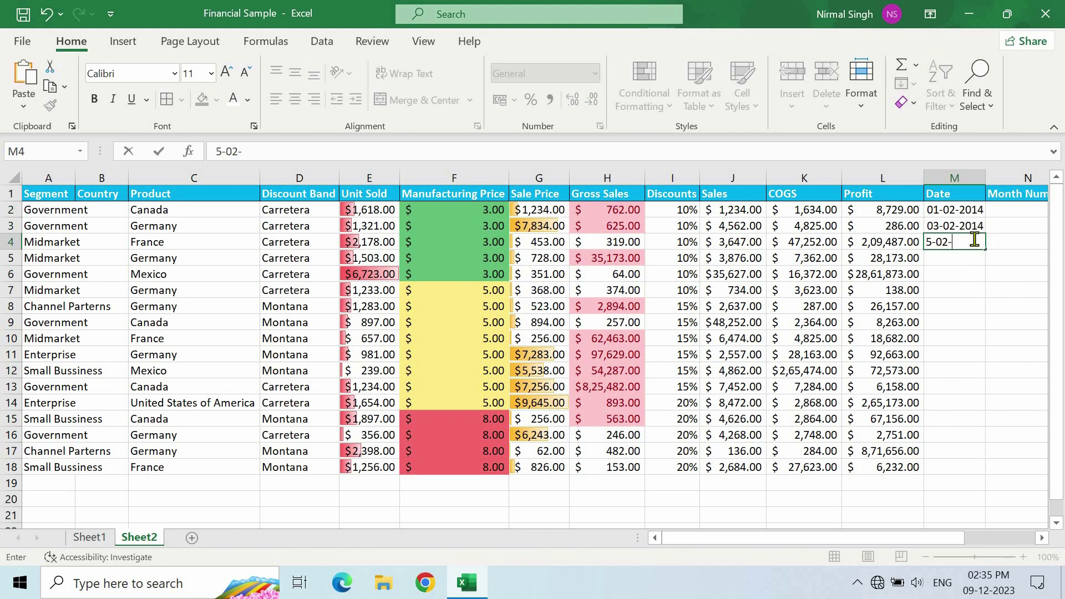
text(2014 4 7)
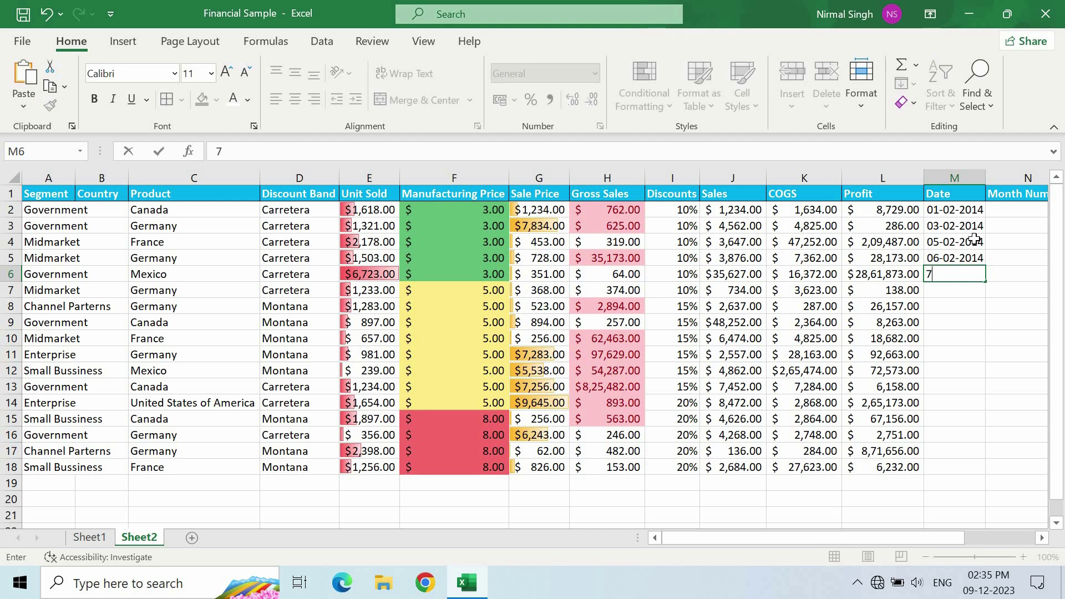
text(2014 7-10-2014 9)
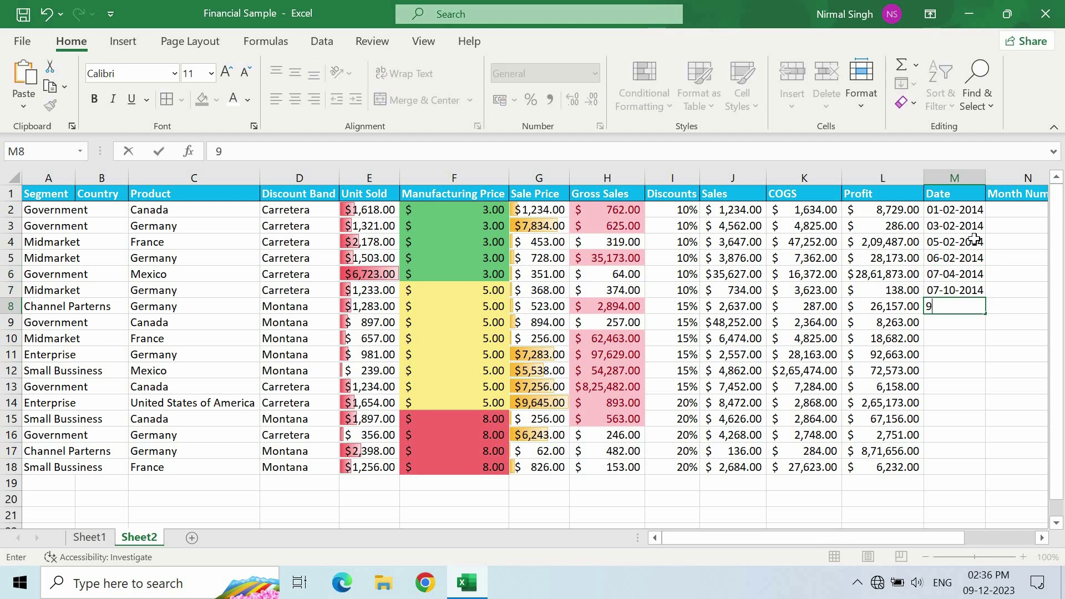
text(14)
key(Return)
text(7-01-2-13)
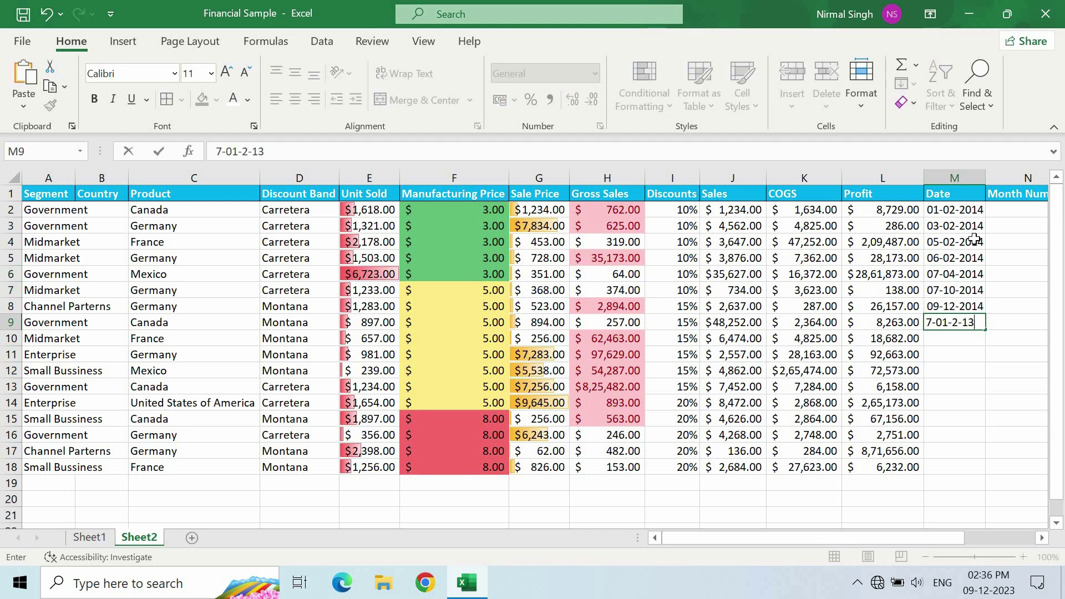
Replace the mistyped date in M9 with 07-01-2013
key(Return)
key(Up)
text(7-01-2013)
key(Return)
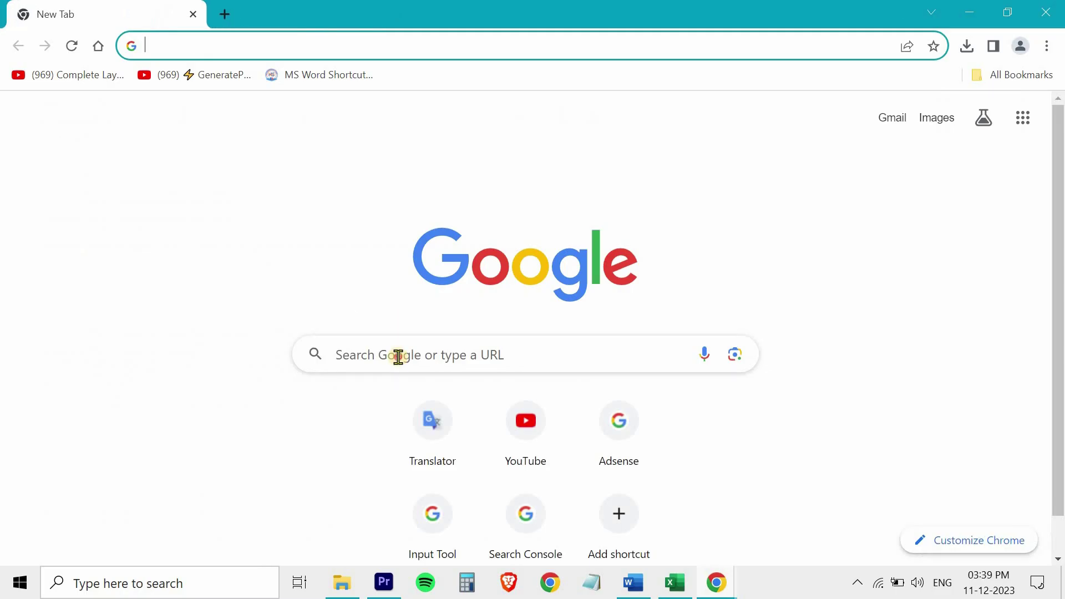
Search Google for 'online data entry jobs' and scroll down through the results
click(401, 356)
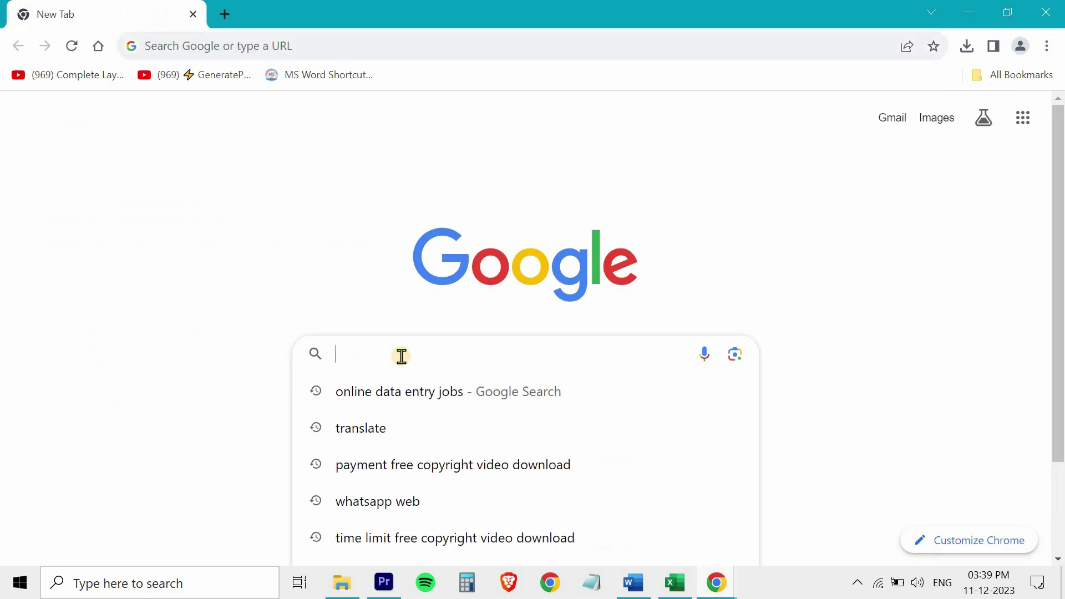
text(on)
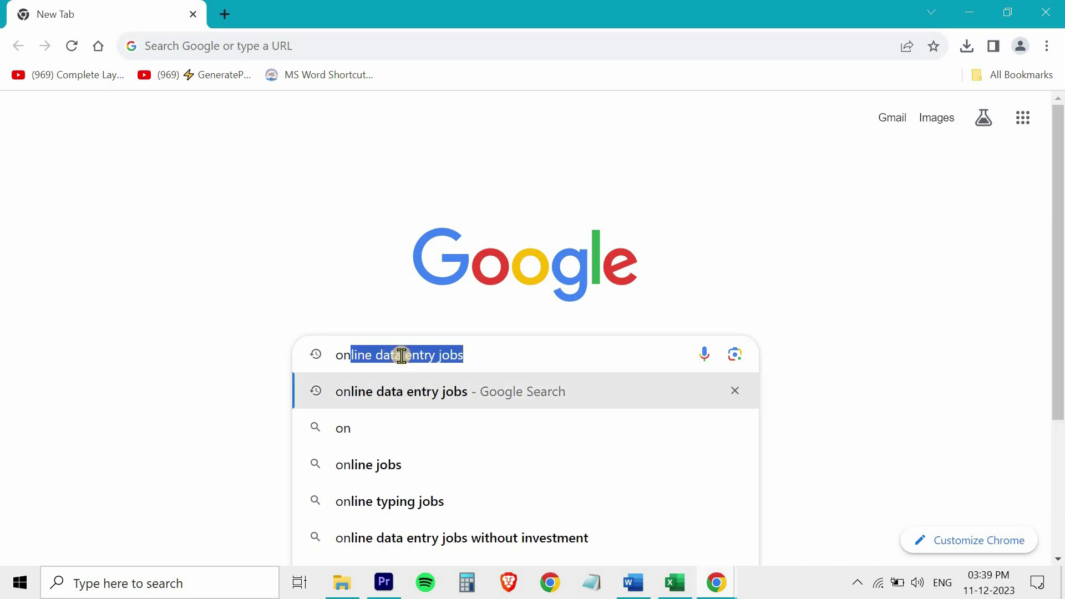
key(Return)
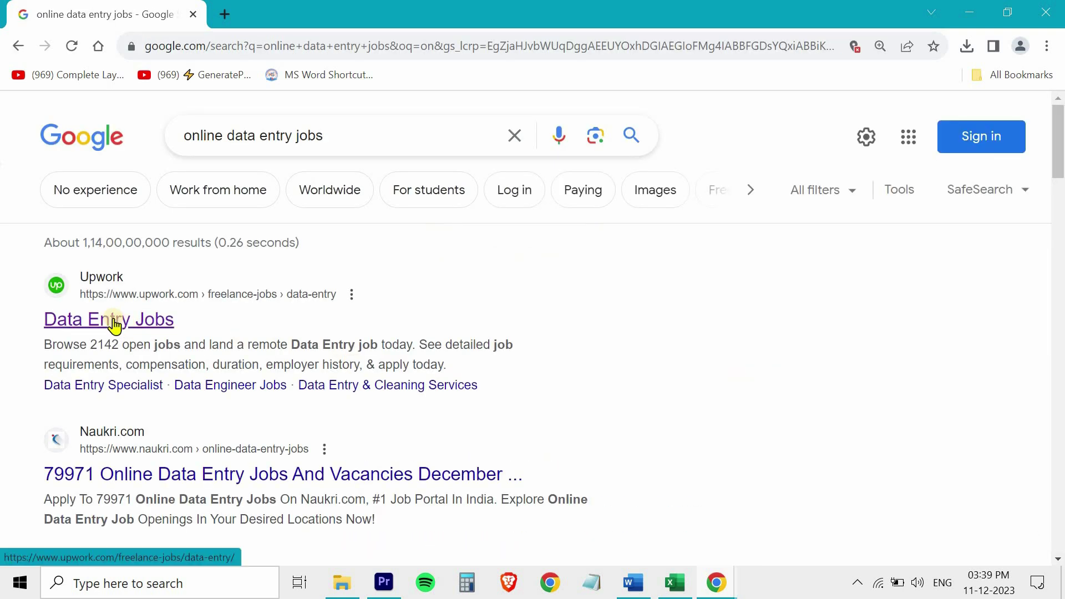
scroll(115, 324, down, 2)
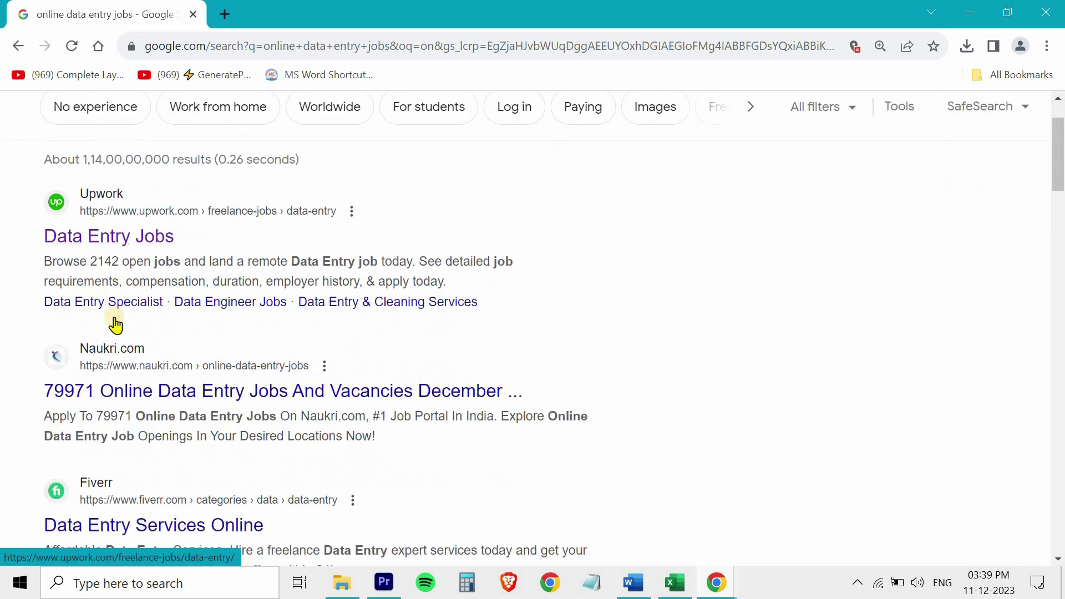
scroll(115, 323, down, 2)
scroll(114, 321, down, 2)
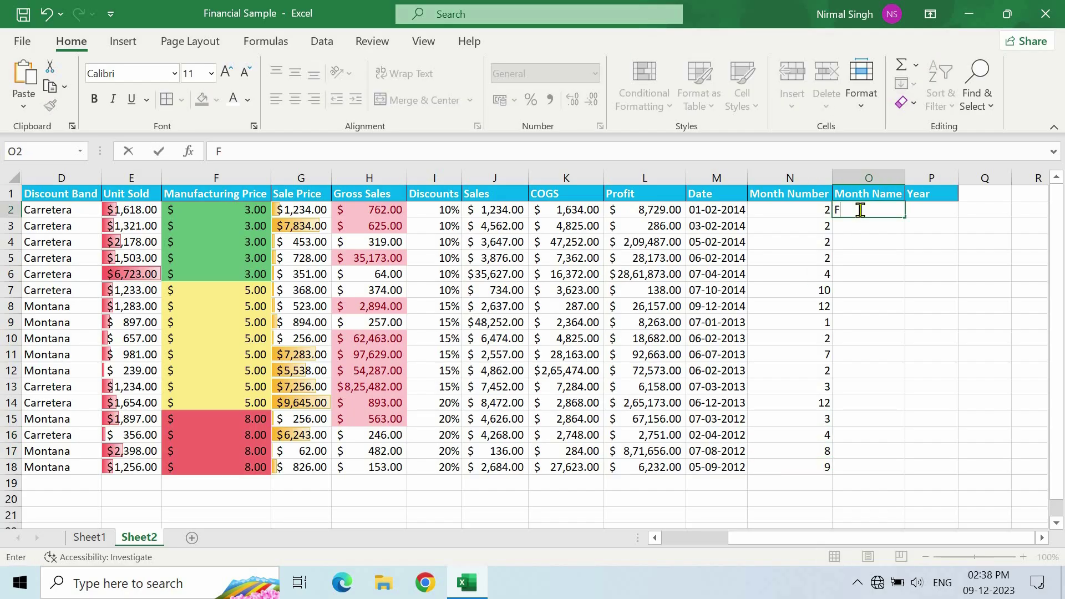
Enter month names Feb, March, October, December, January, Feb, July, Feb, March, December, March, April, August, September in column O
text(Feb)
key(Return)
text(Ma)
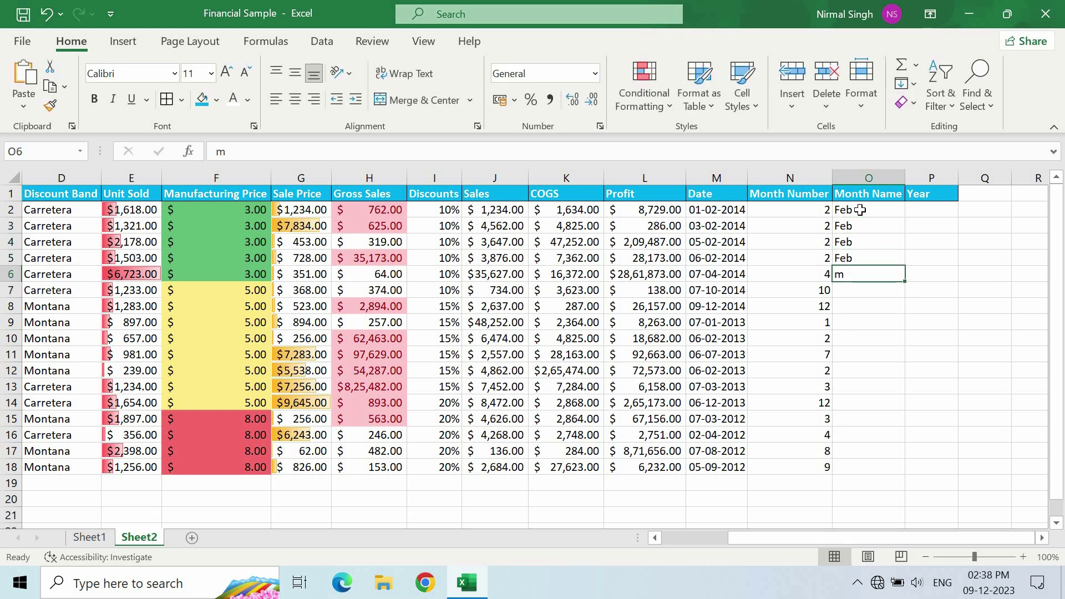
text(rch)
key(Return)
text(October)
key(Return)
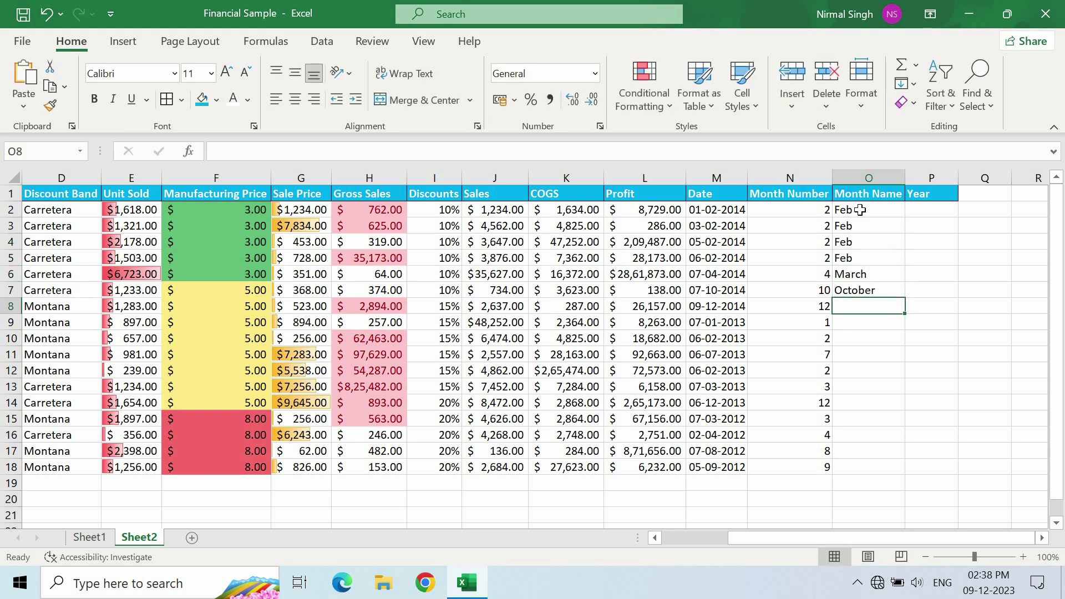
text(December)
click(864, 326)
text(January)
key(Return)
text(Feb)
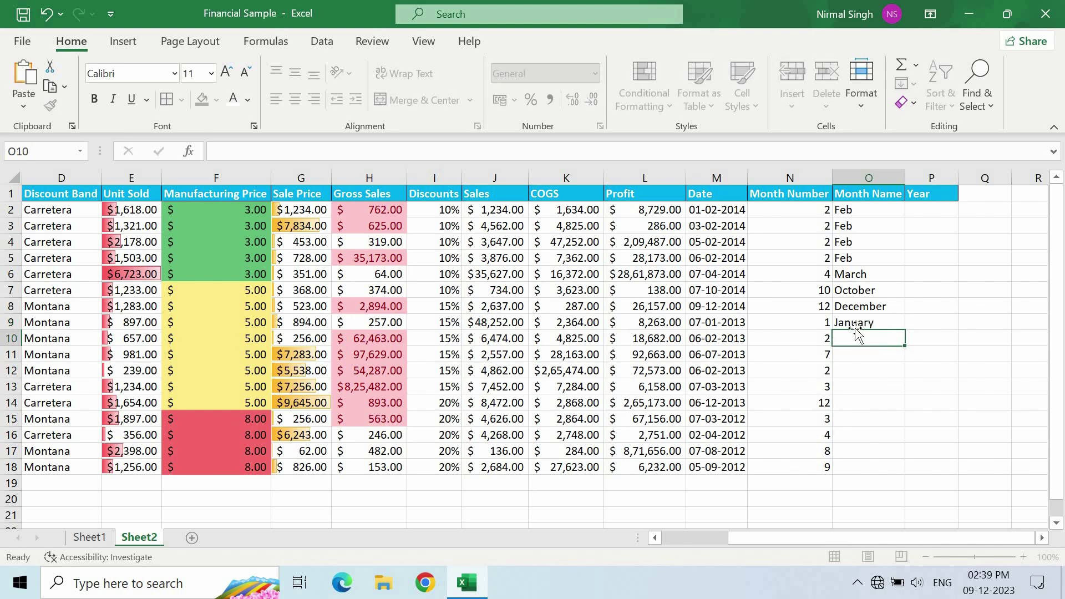
key(Return)
text(July)
key(Return)
text(Feb)
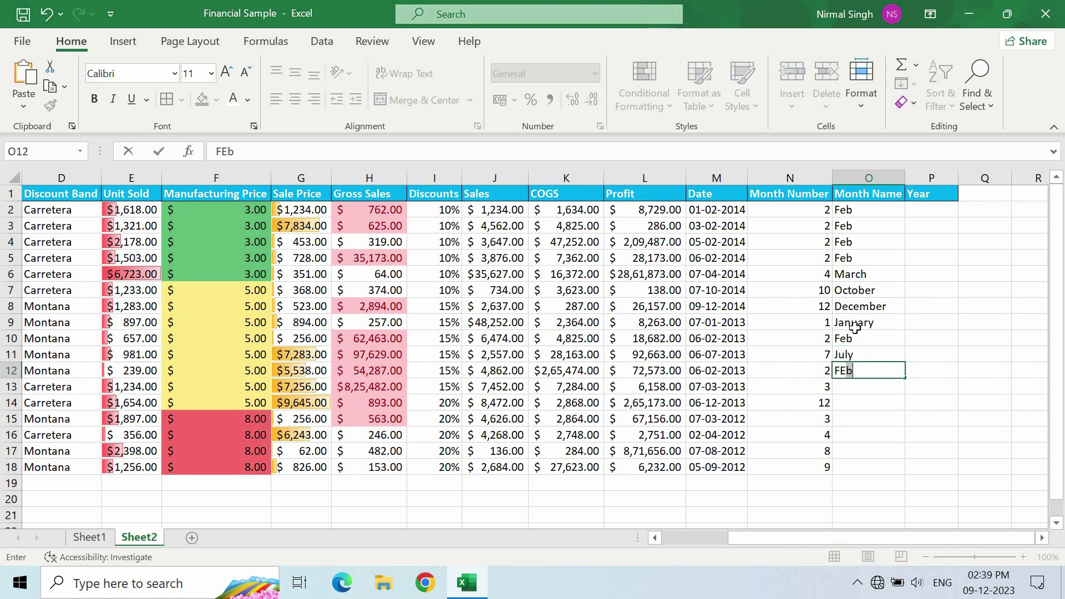
key(Return)
text(March)
key(Return)
text(December)
key(Return)
text(March)
key(Return)
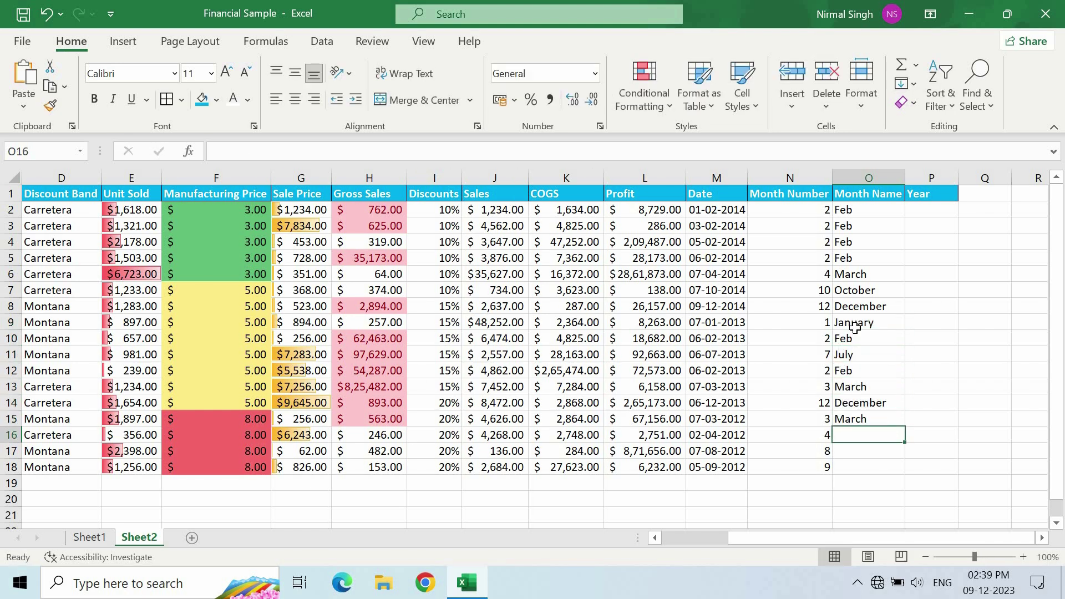
text(apriil)
key(Return)
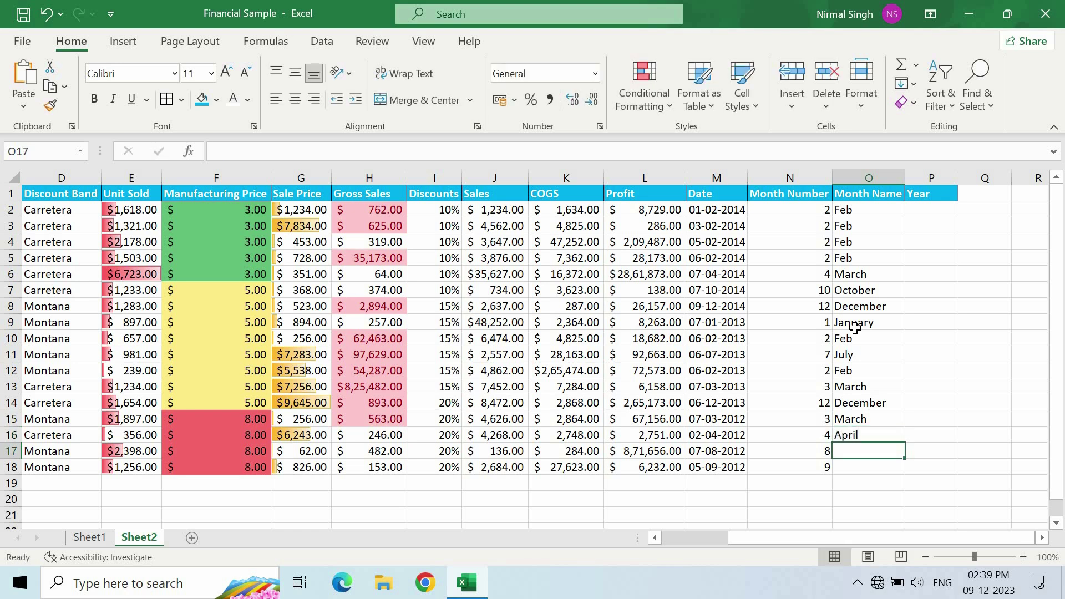
text(August)
key(Return)
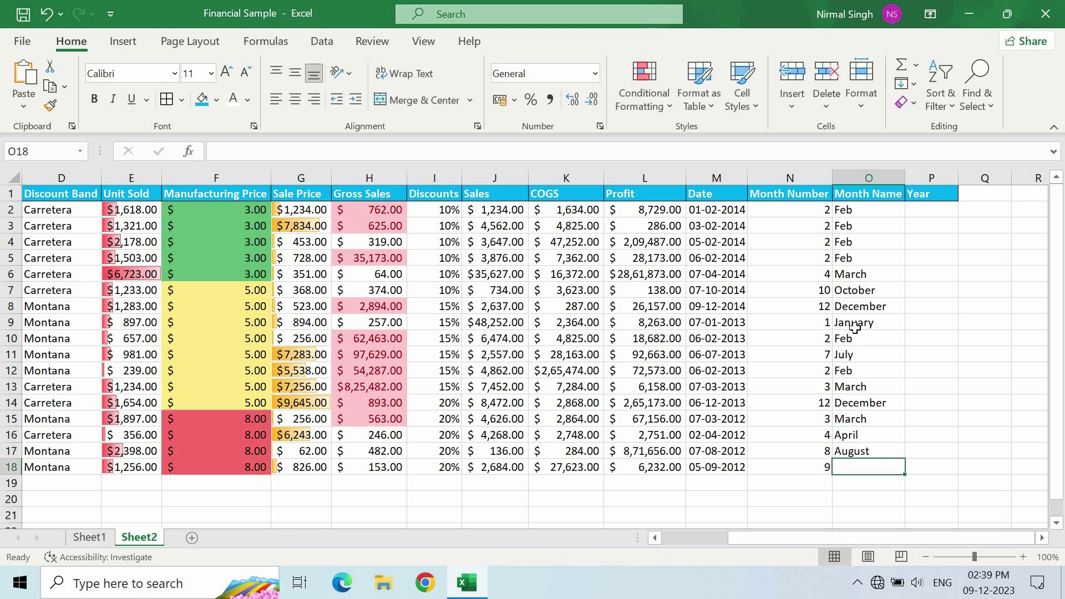
text(September)
Fill the Year column with 2014 in P2:P7, 2013 from P8, and 2012 at P15
click(926, 210)
text(2012)
key(ctrl+Return)
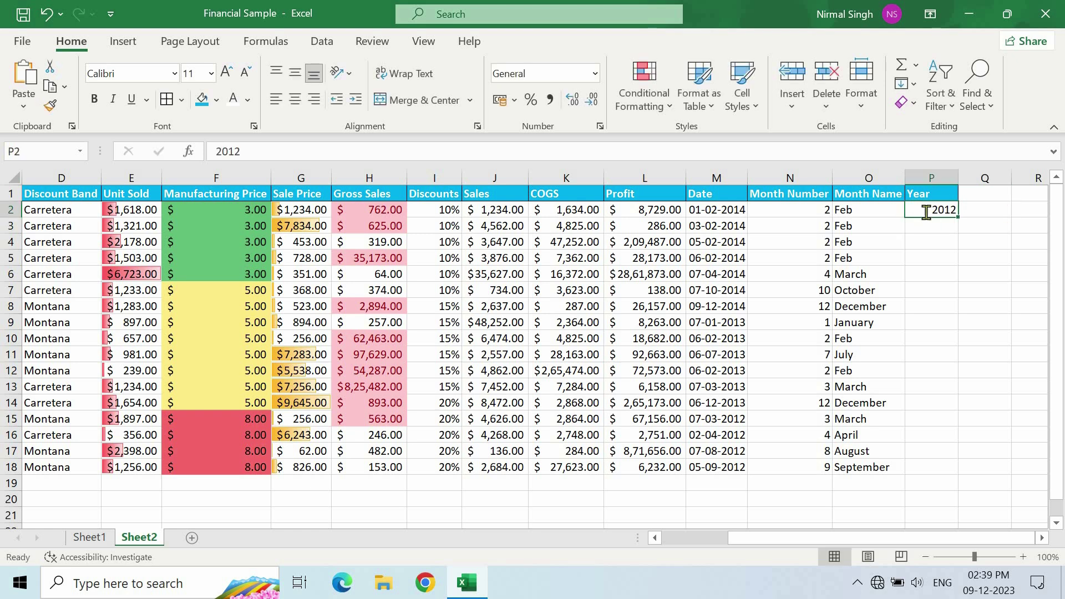
text(2014)
key(Return)
text(2014)
key(ctrl+Return)
drag(957, 233, 962, 474)
click(948, 306)
text(2013)
key(ctrl+Return)
click(949, 419)
text(2012)
key(ctrl+Return)
scroll(416, 277, left, 3)
Apply a colour scale to the Discounts column and data bars to the Sales values J2:J18
drag(672, 210, 672, 466)
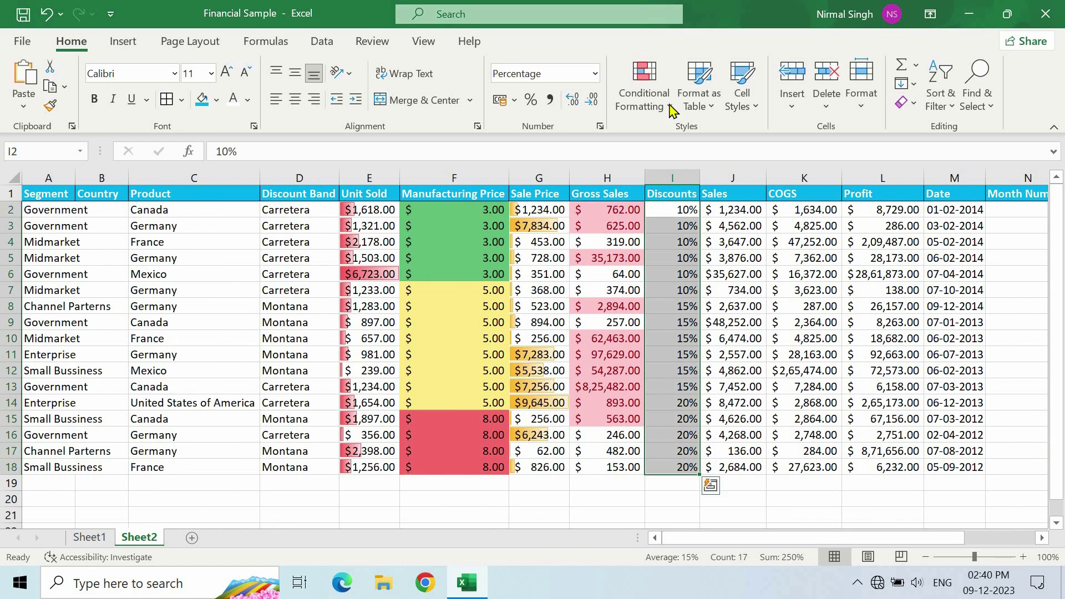
click(672, 106)
click(787, 278)
drag(732, 210, 732, 467)
click(643, 89)
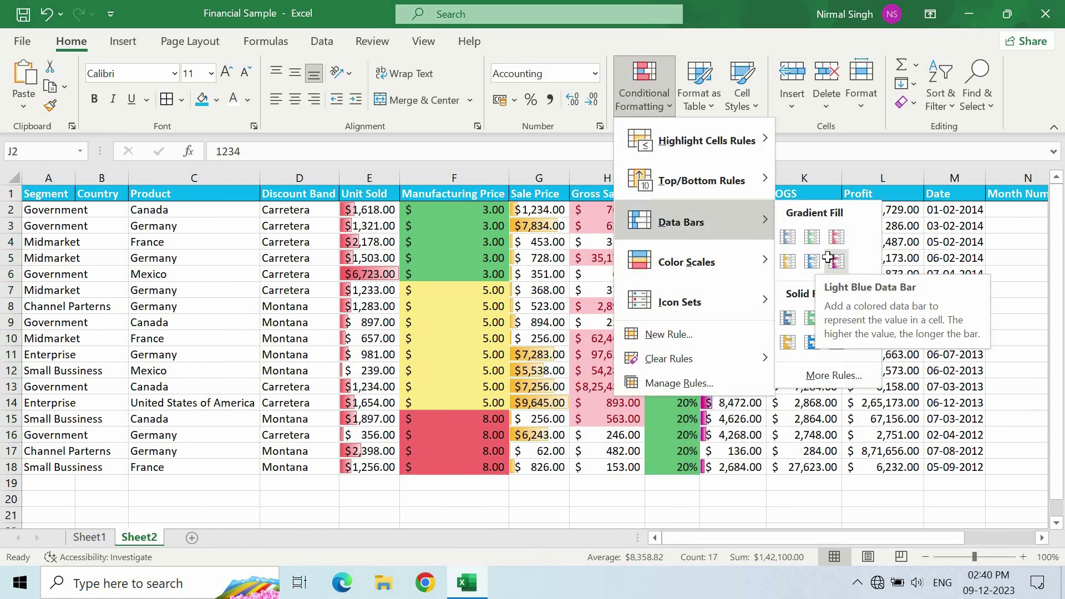
click(832, 259)
Highlight the top 10 COGS values (K2:K18) with a green fill
drag(804, 210, 804, 467)
click(643, 89)
click(832, 178)
click(629, 326)
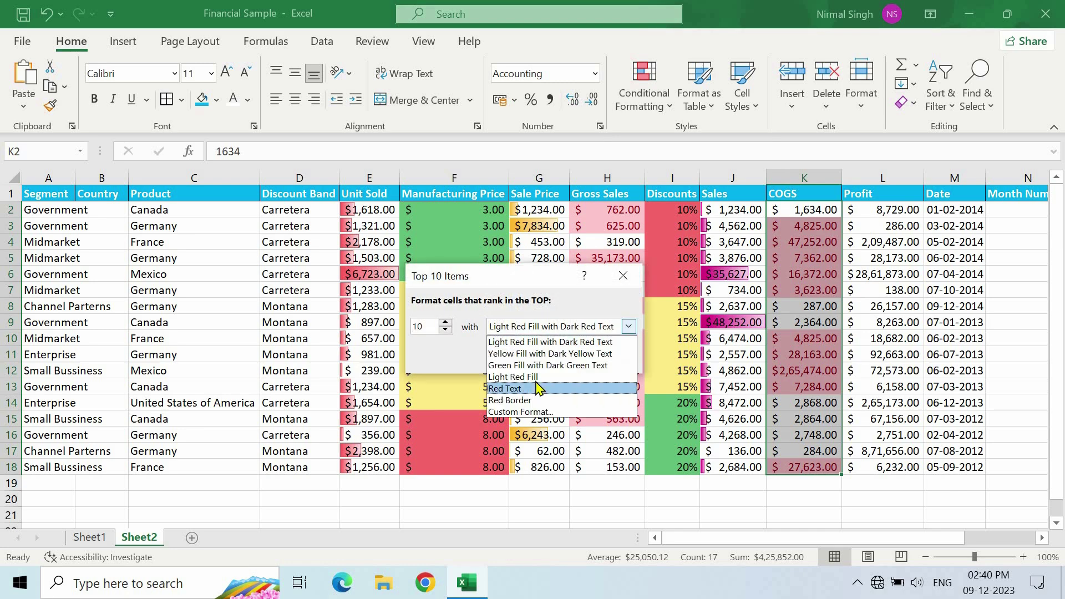
click(547, 365)
click(537, 356)
Add arrow icons to the Profit values L2:L18 and autofit the Profit column
drag(881, 209, 882, 467)
click(643, 89)
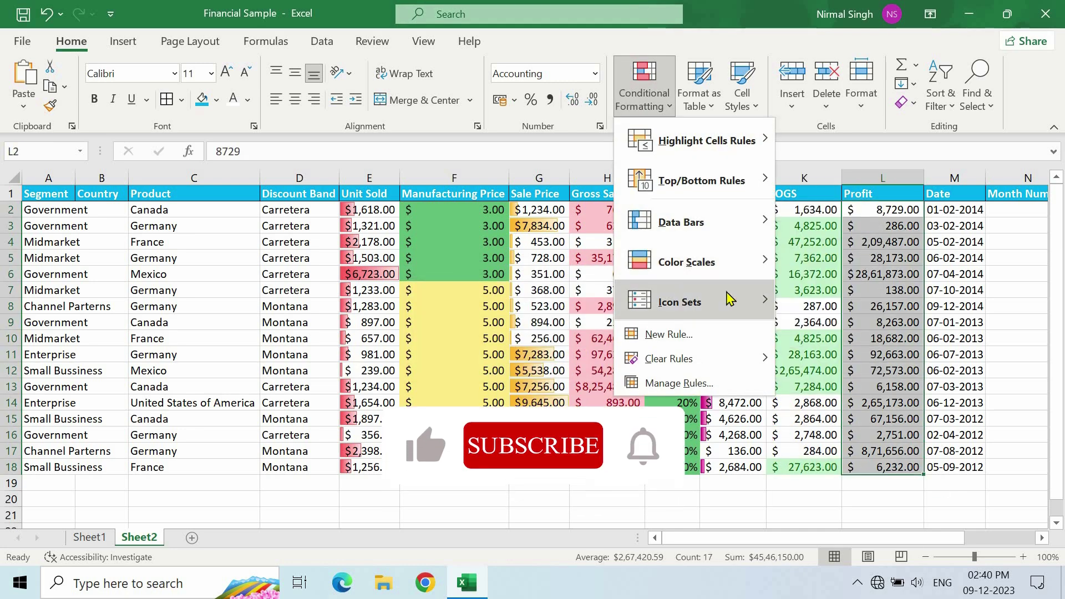
click(804, 327)
double_click(924, 177)
Format the whole data range as a table with headers in a light grey banded style
click(40, 193)
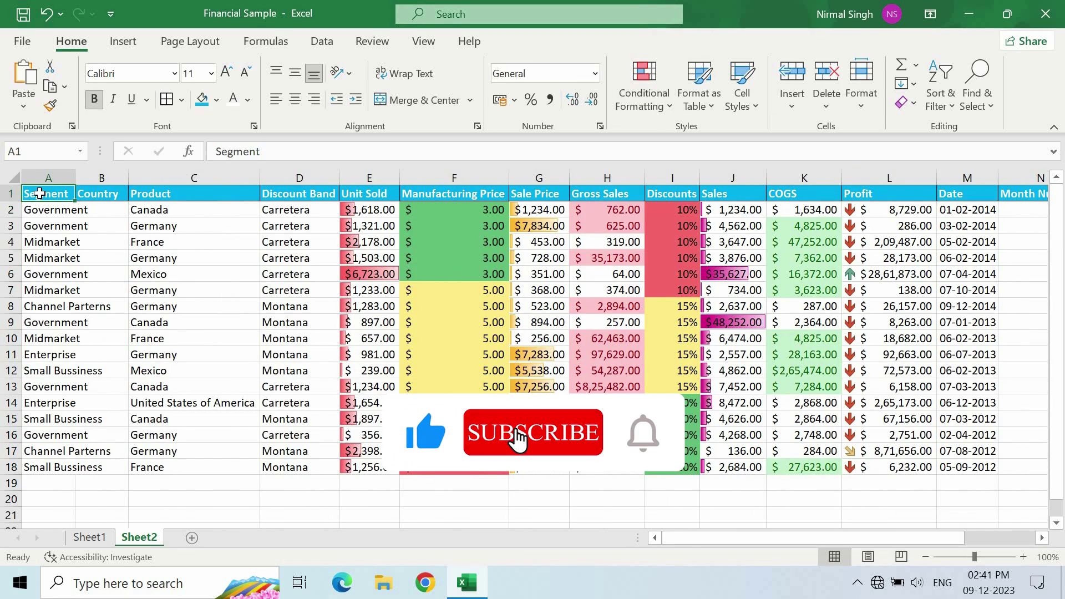
key(ctrl+a)
click(699, 89)
click(690, 332)
click(546, 336)
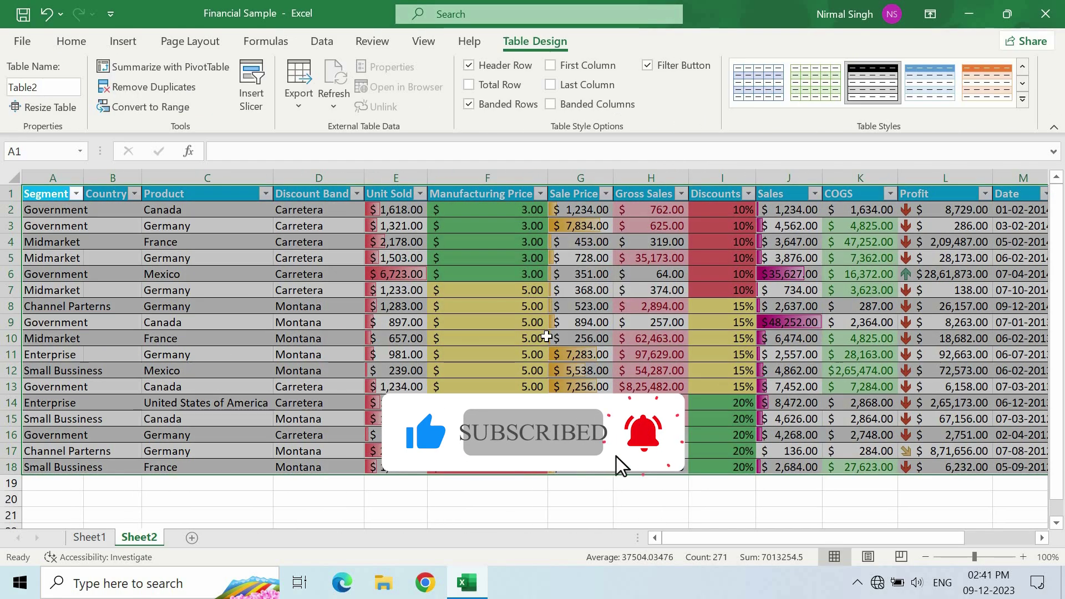
click(1022, 99)
click(824, 304)
click(207, 258)
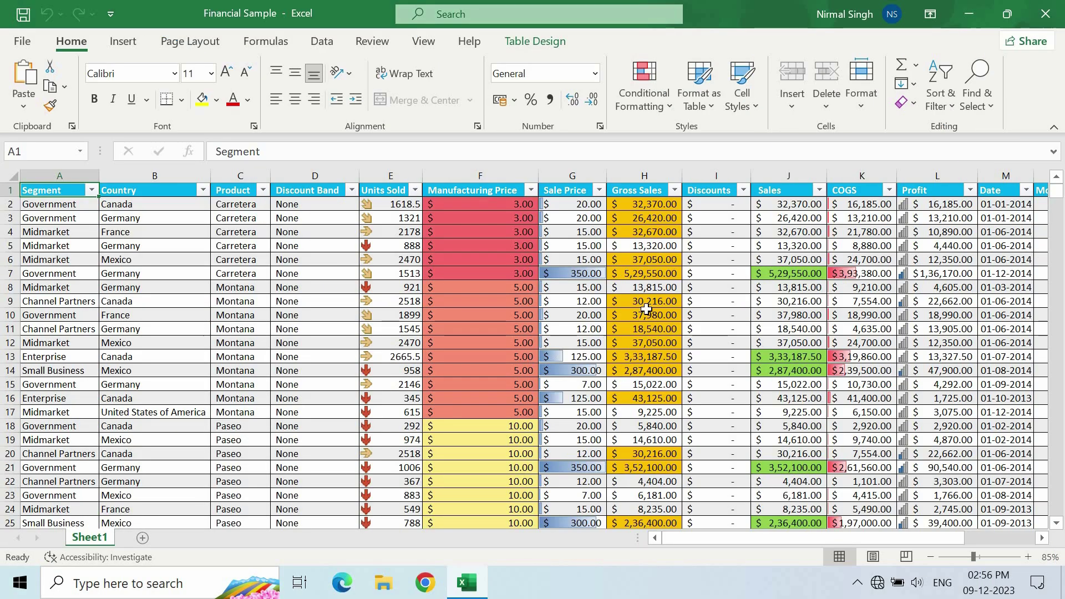
Close the Financial Sample workbook, reopen Excel via taskbar search for 'excel', and maximize its window
click(1046, 14)
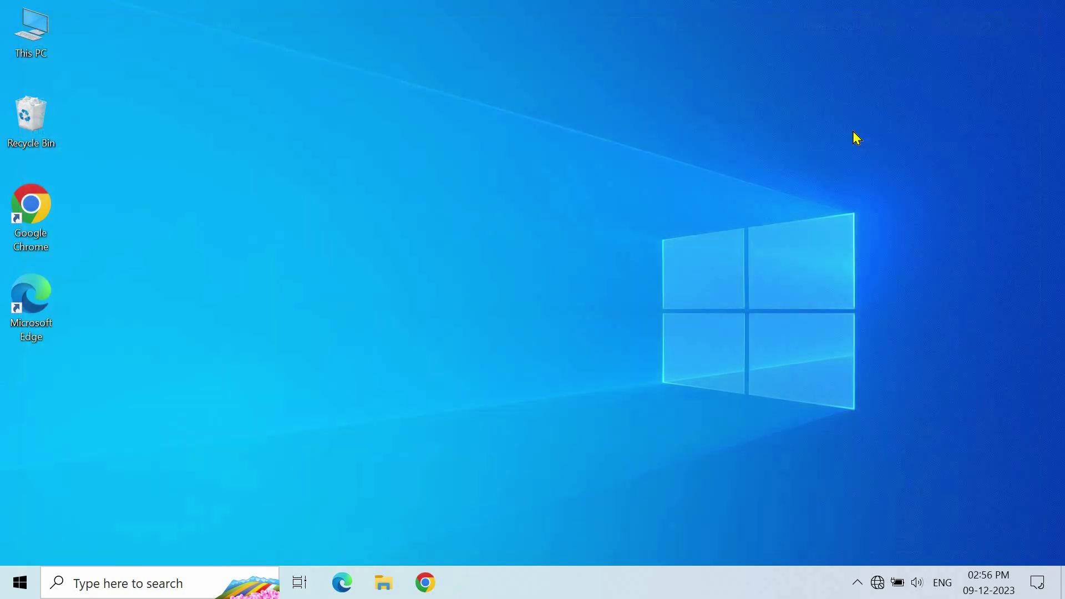
click(176, 573)
text(exc)
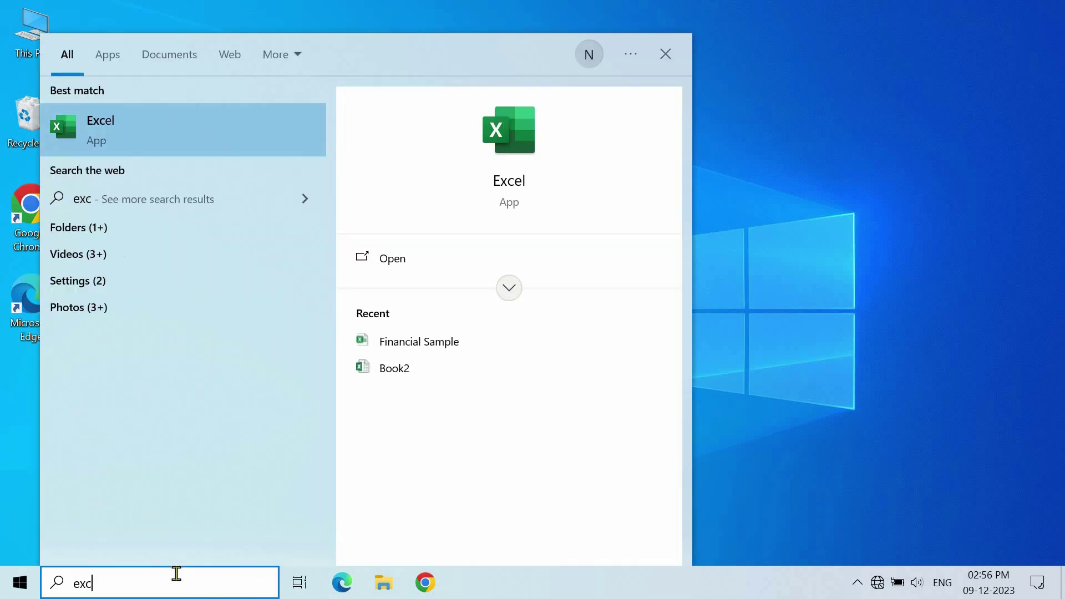
text(el)
click(400, 260)
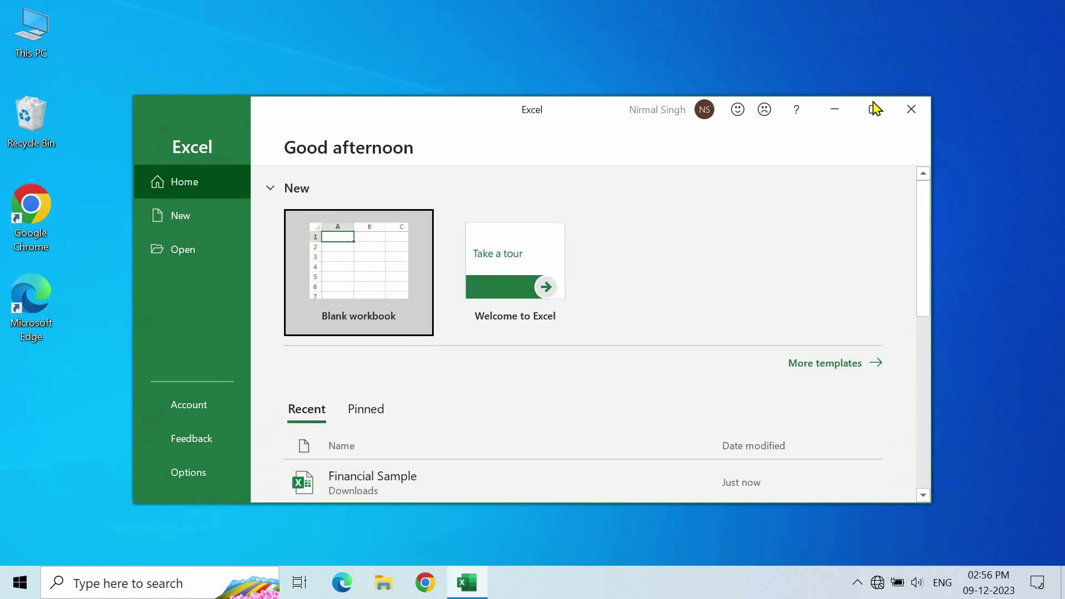
click(874, 107)
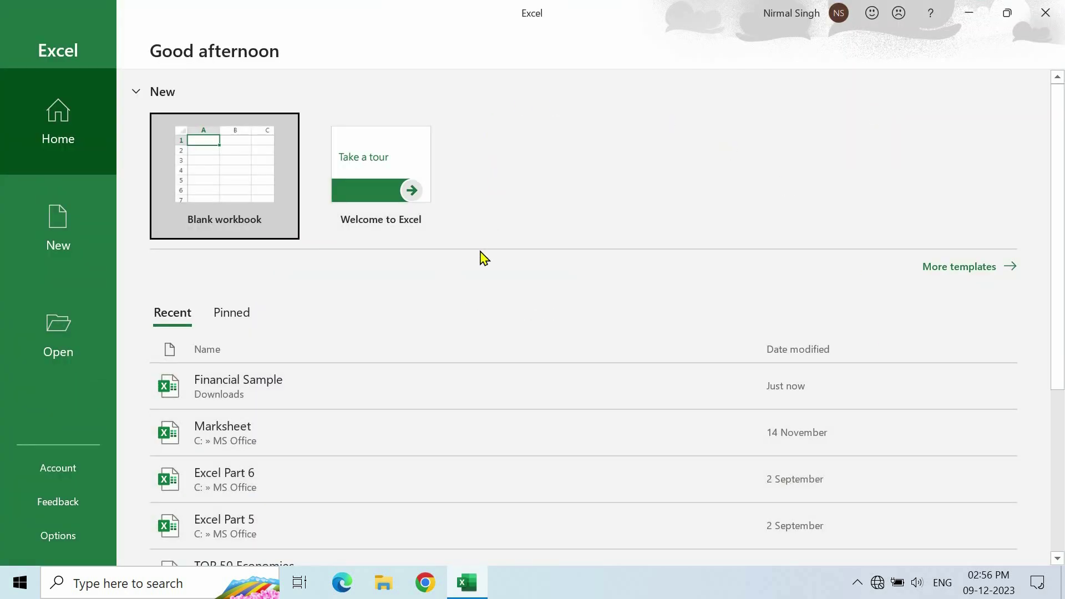
click(251, 175)
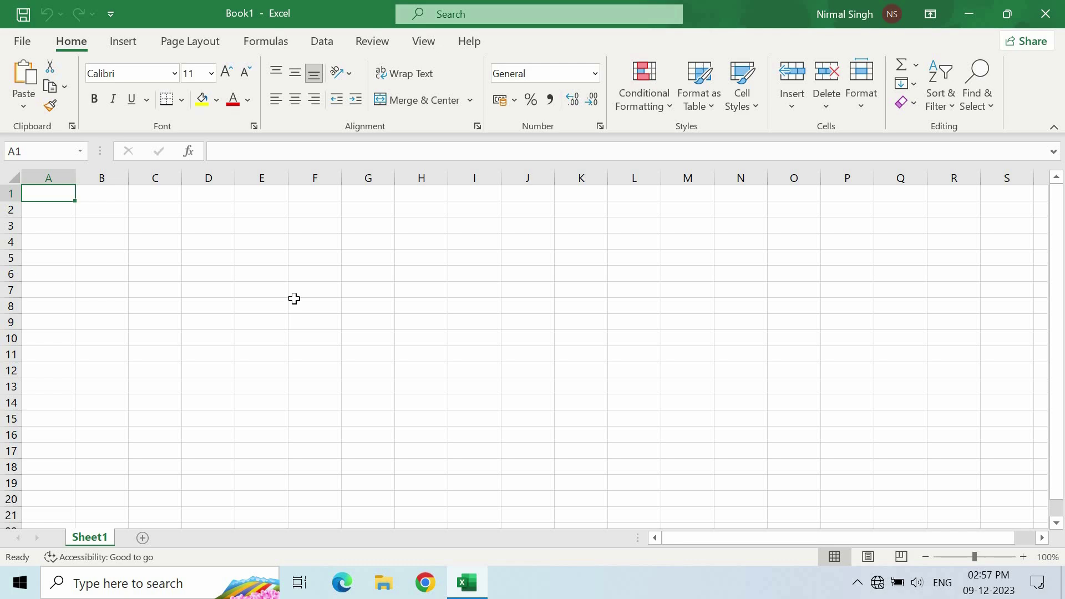
click(299, 296)
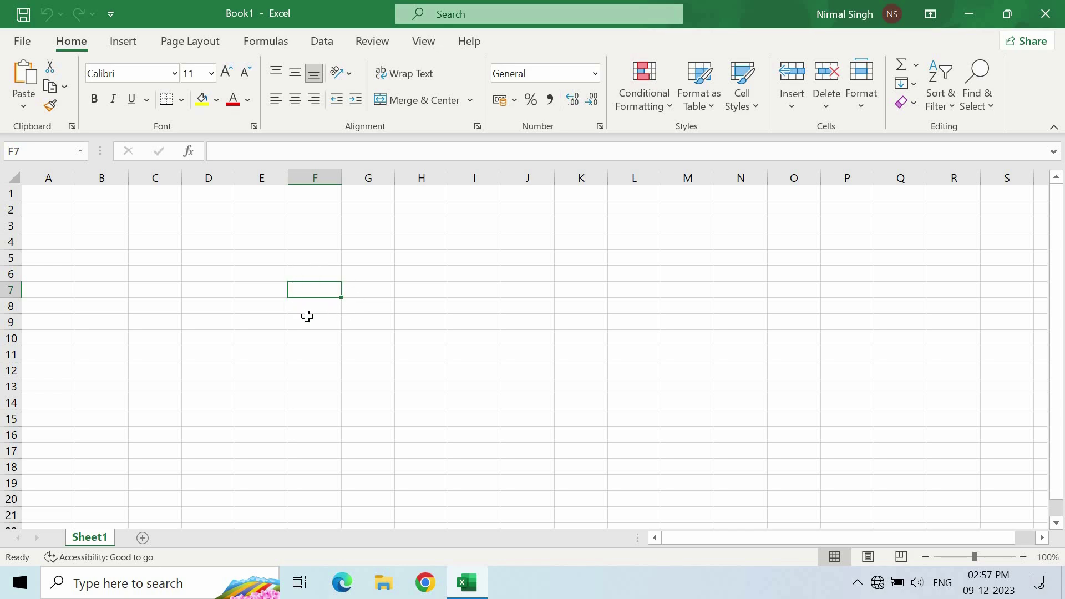
click(429, 258)
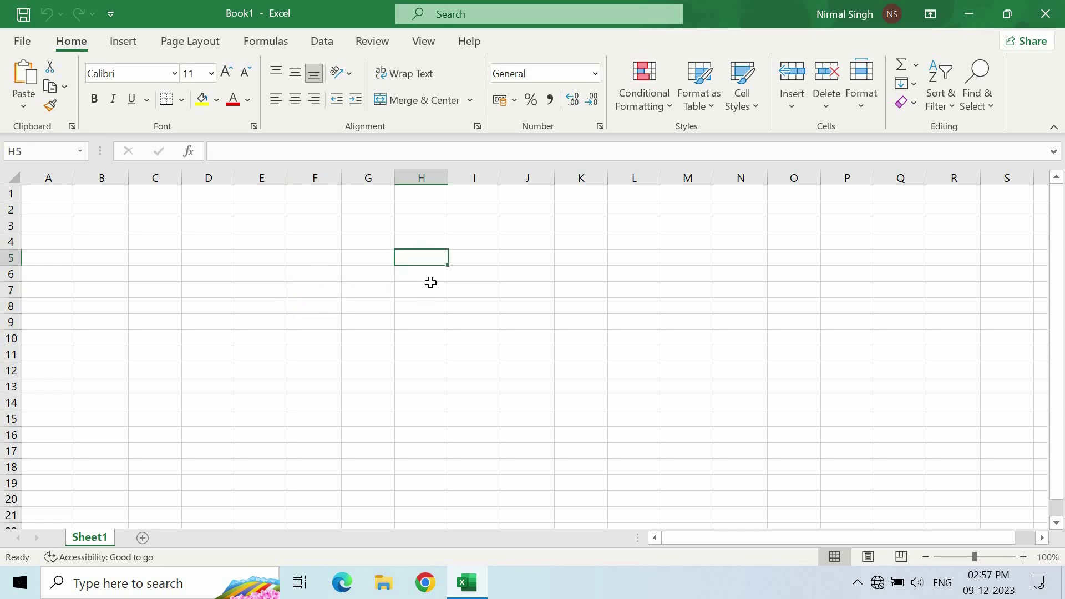
click(263, 262)
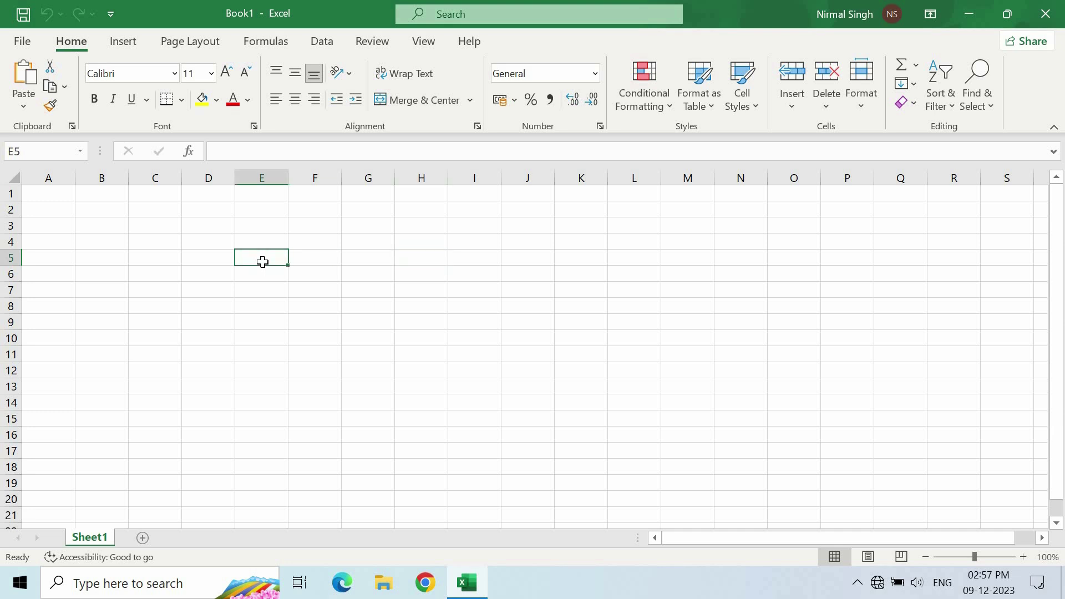
click(174, 226)
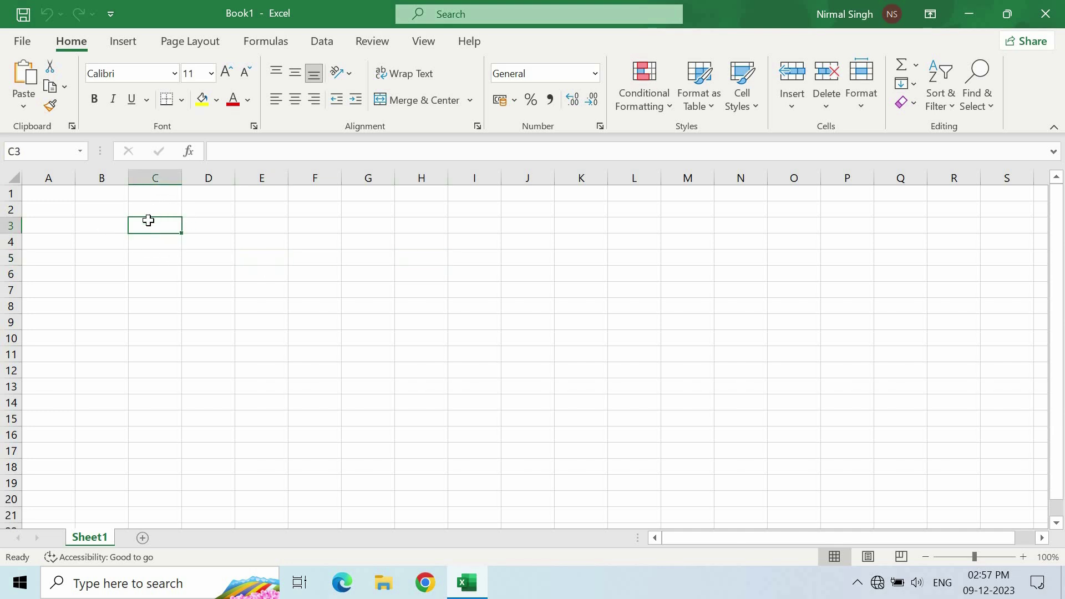
click(252, 225)
key(ctrl+Home)
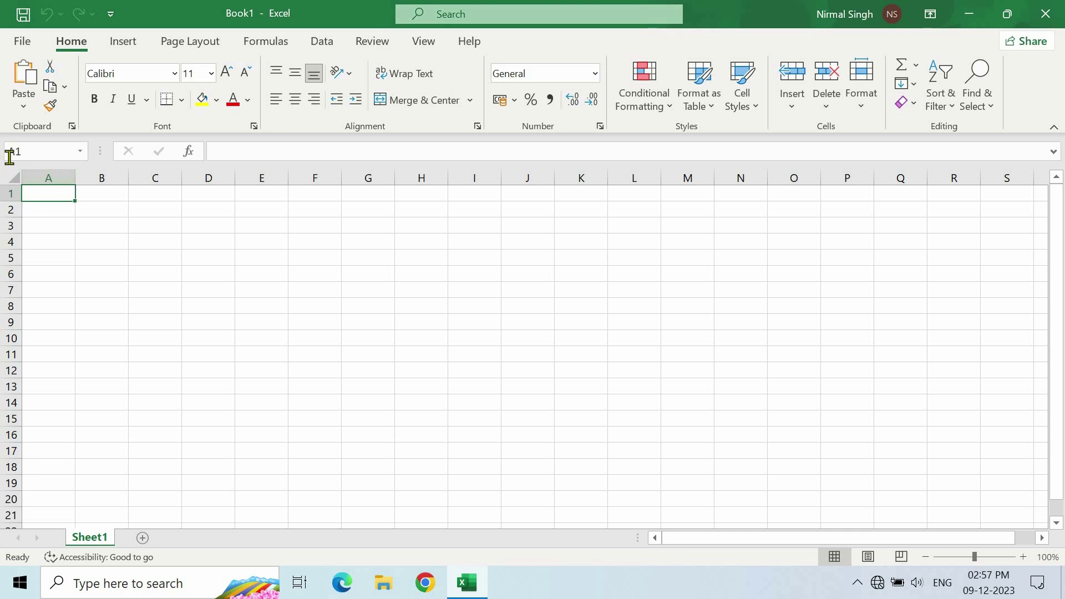
click(250, 263)
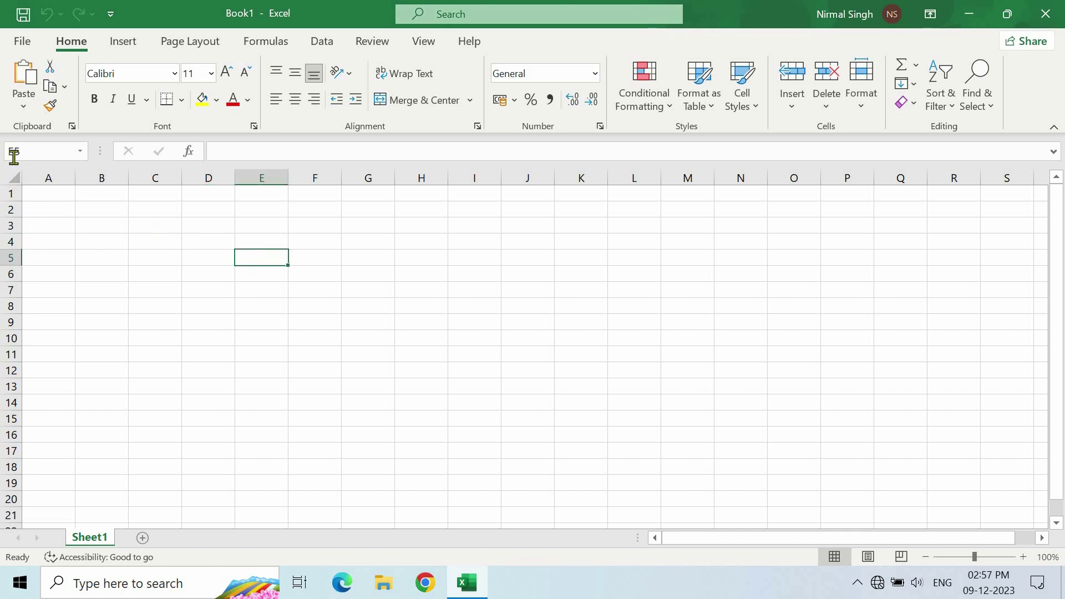
click(300, 241)
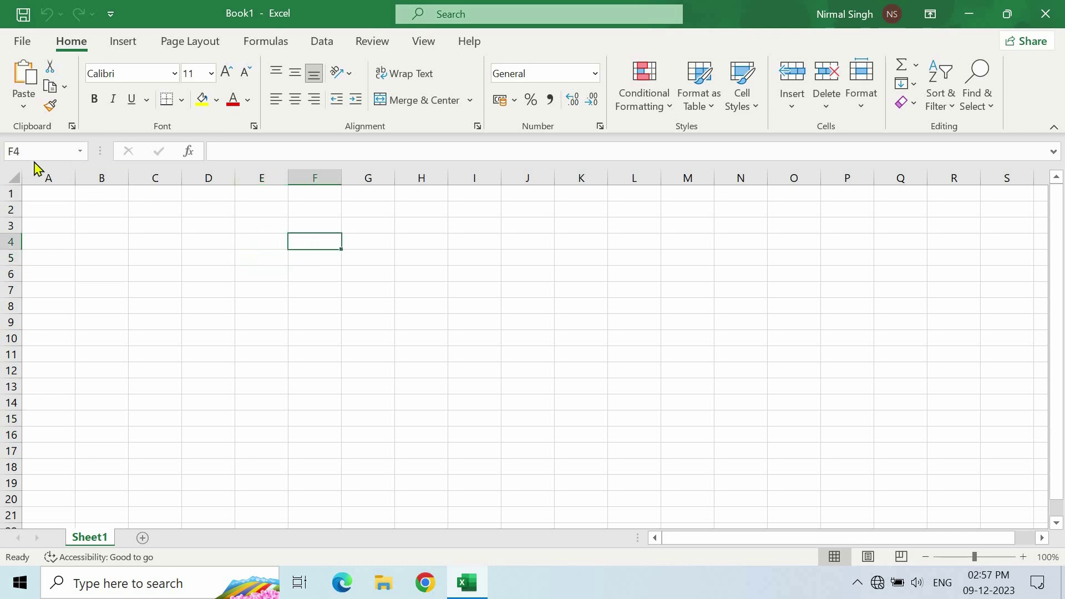
click(191, 269)
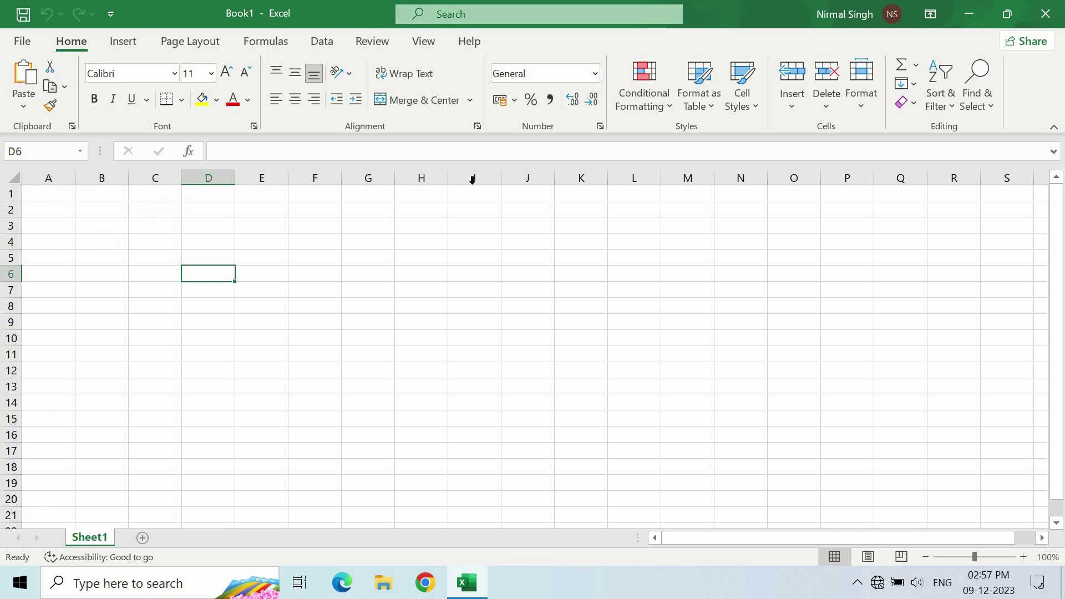
click(421, 176)
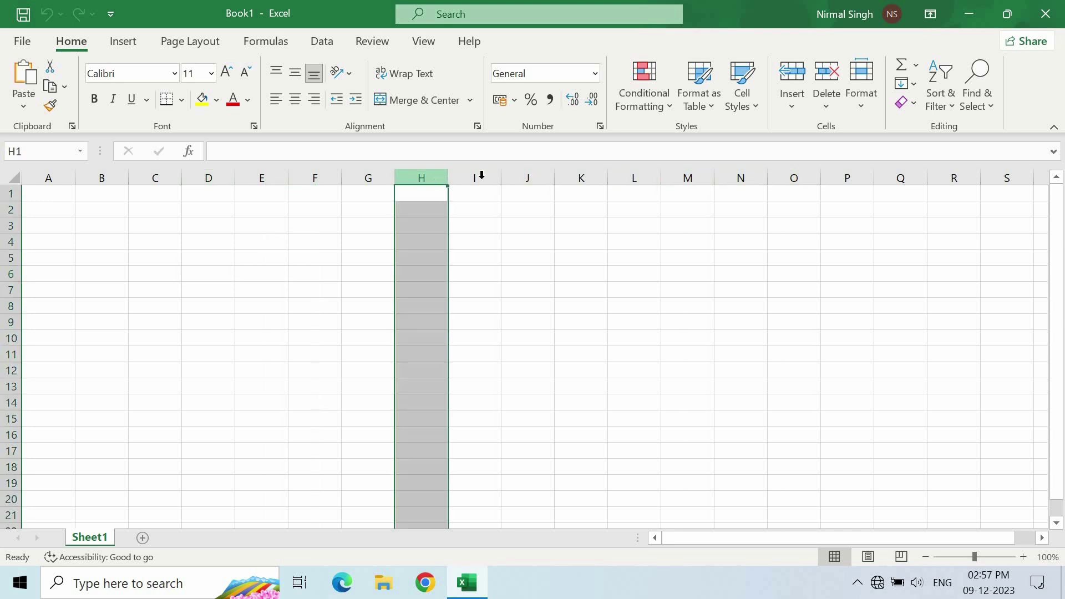
click(526, 176)
click(257, 176)
click(208, 232)
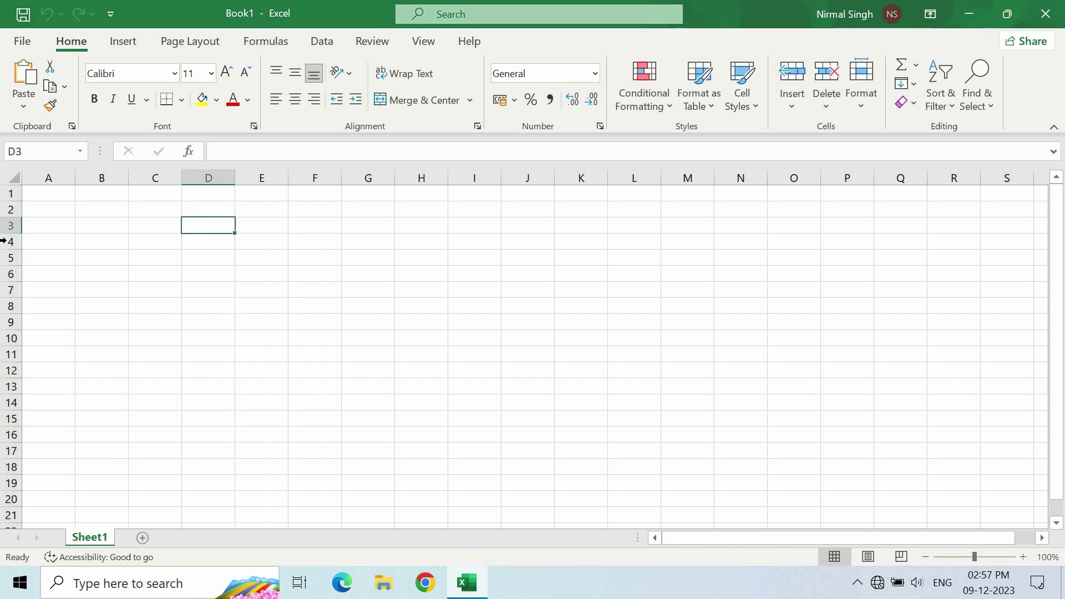
click(9, 209)
drag(9, 322, 1, 258)
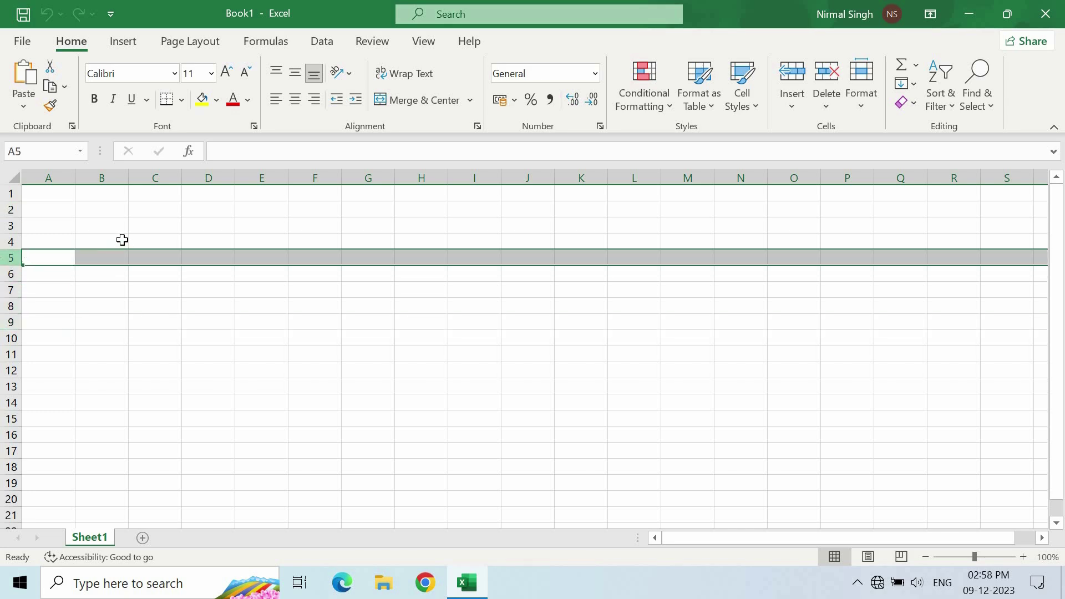
click(122, 240)
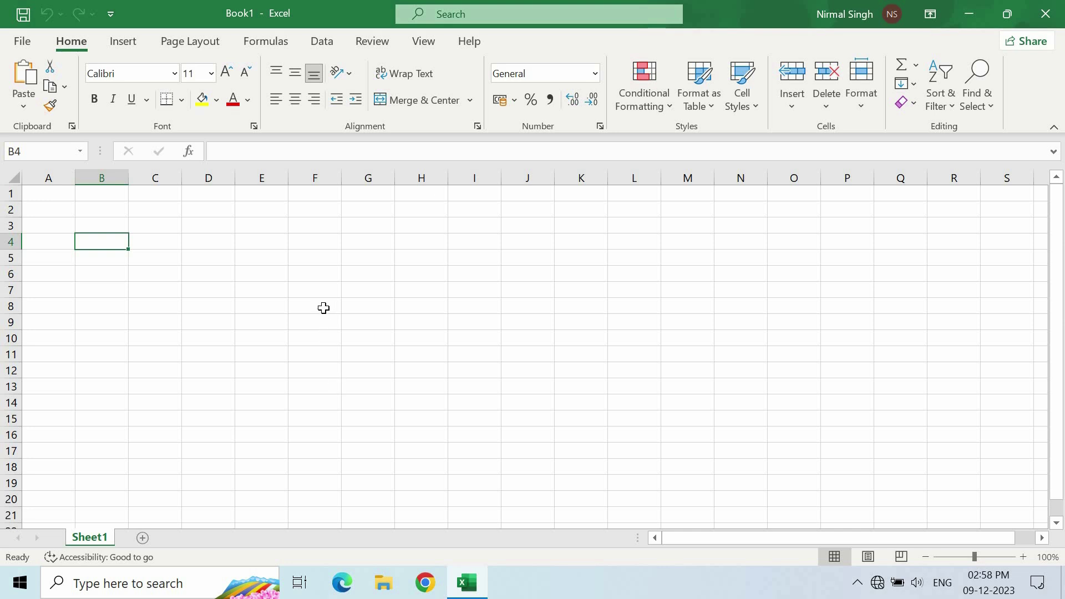
scroll(315, 283, down, 4)
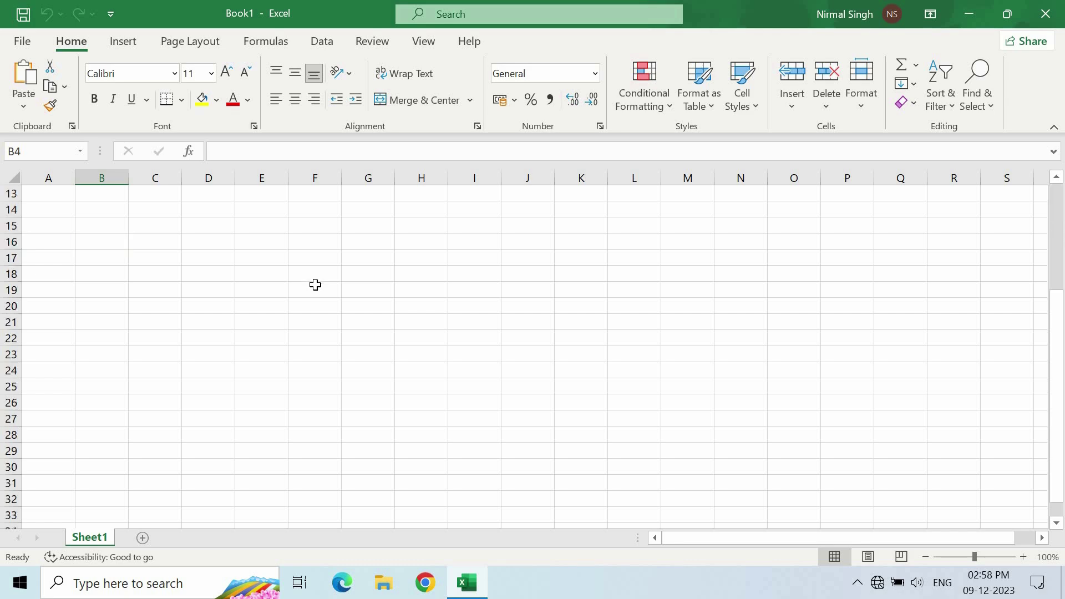
scroll(314, 285, down, 6)
scroll(314, 286, down, 5)
scroll(314, 288, down, 13)
scroll(314, 289, down, 6)
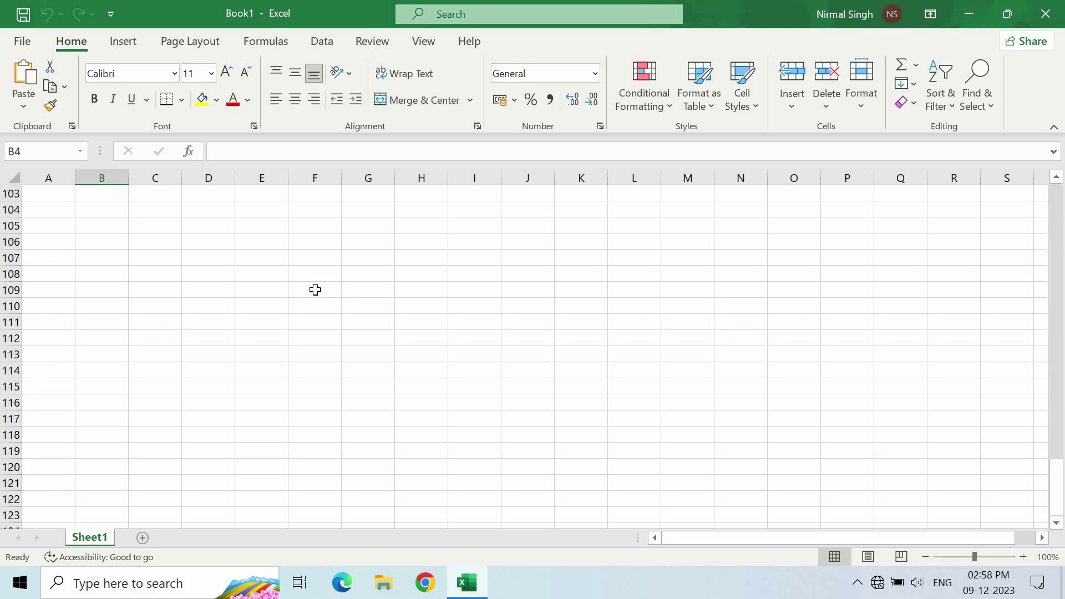
scroll(315, 290, down, 14)
scroll(316, 292, down, 10)
click(1045, 539)
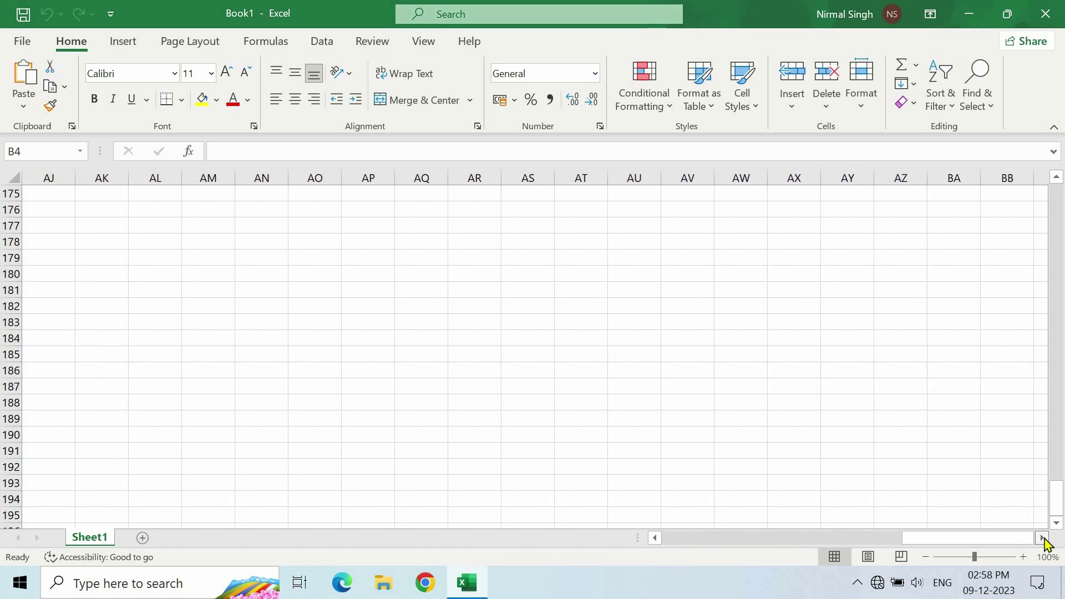
drag(1043, 538, 682, 546)
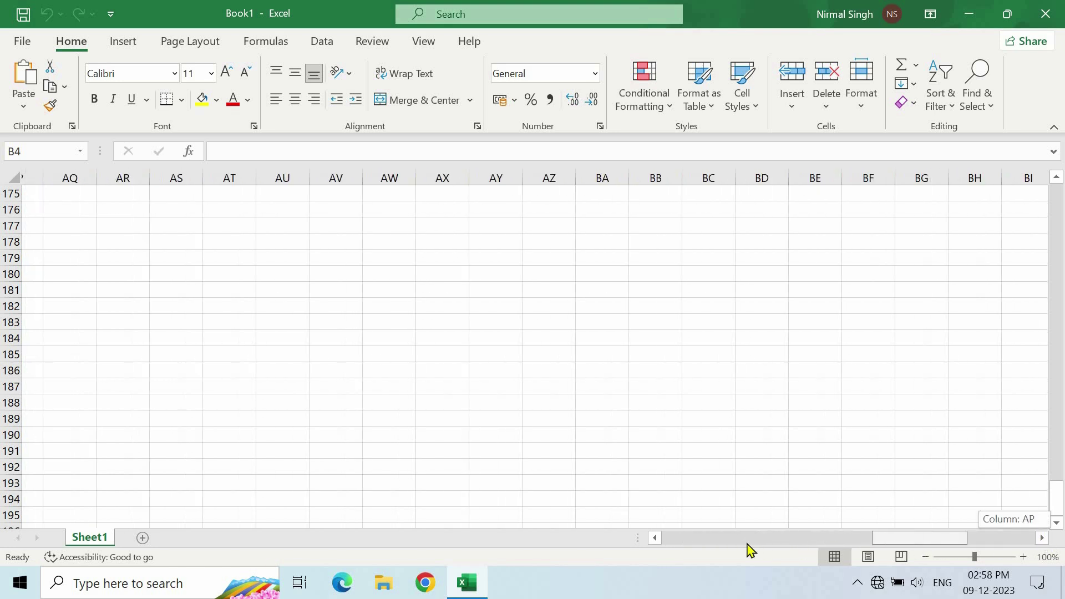
drag(1056, 497, 340, 244)
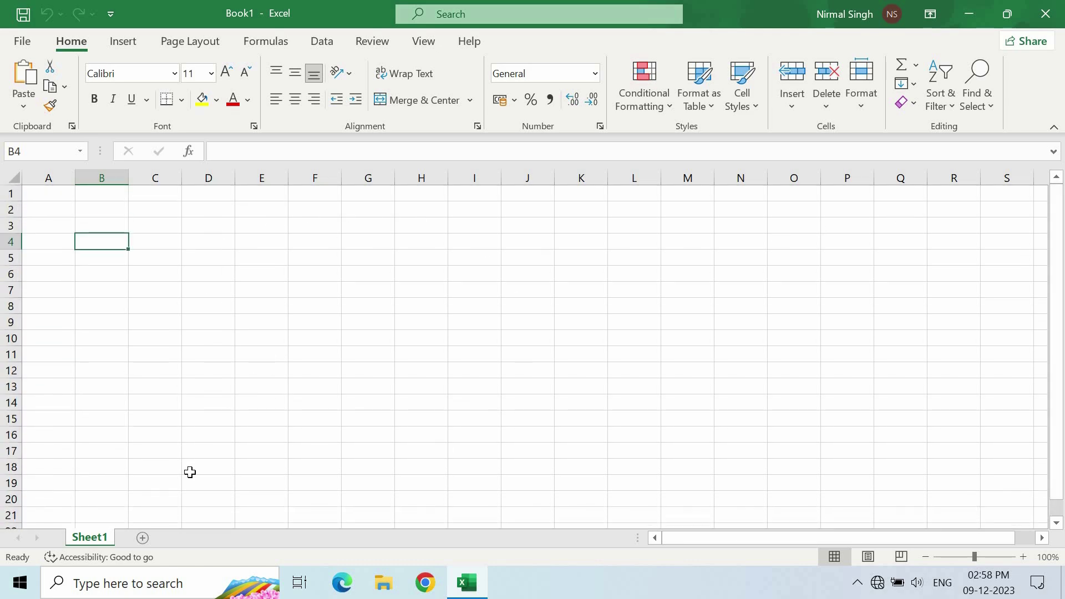
click(143, 538)
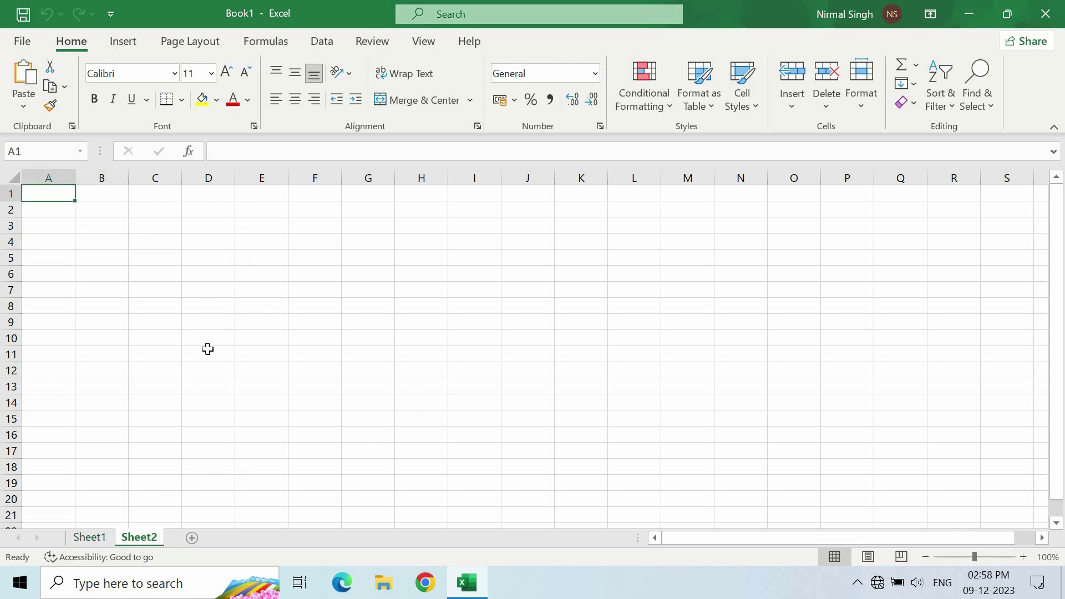
click(139, 538)
right_click(145, 540)
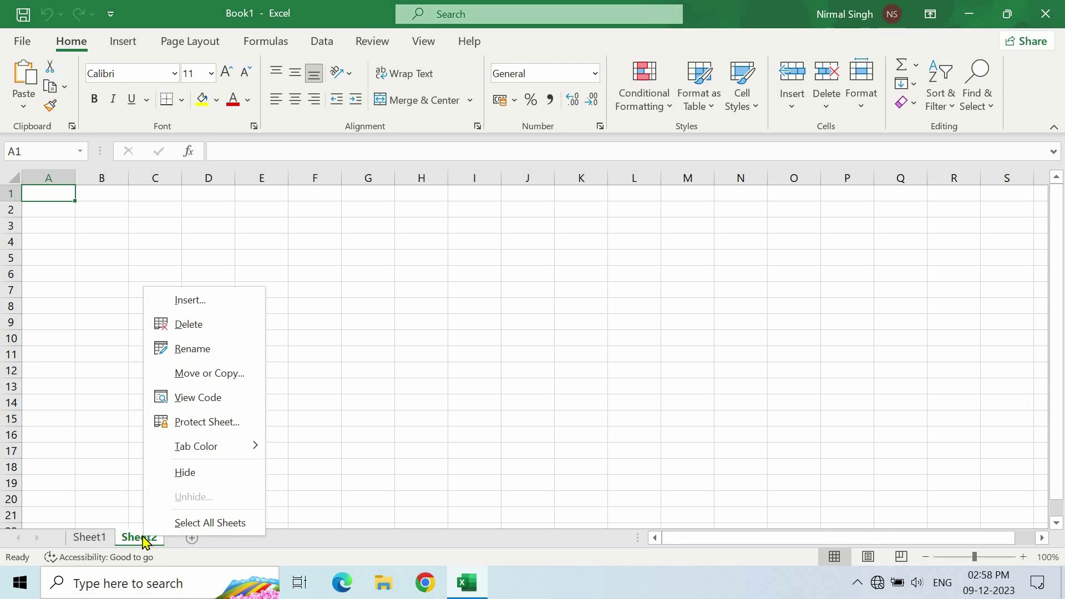
click(206, 325)
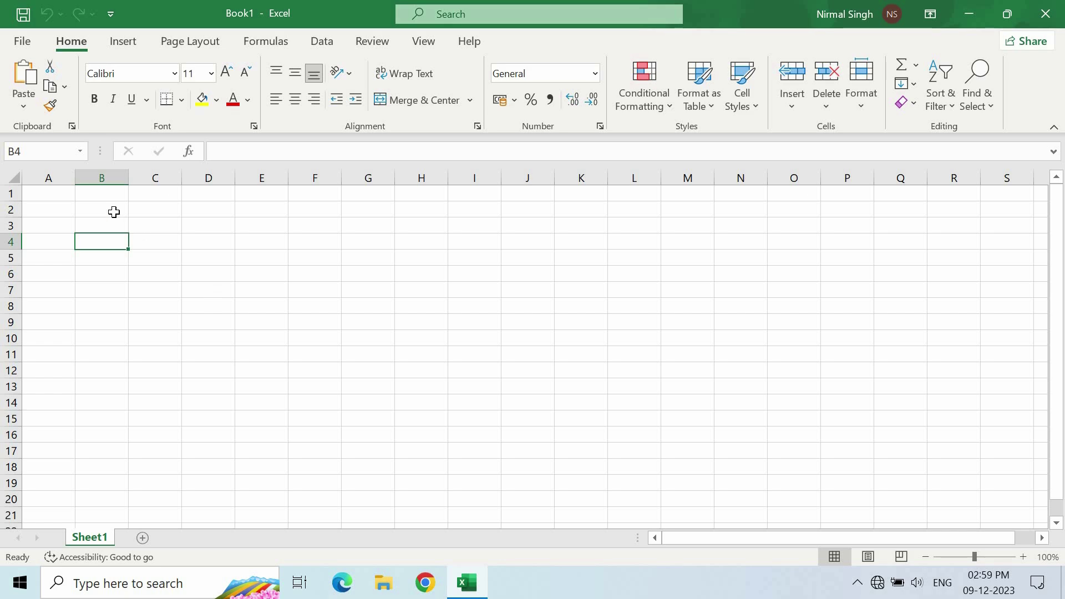
Save the workbook through Save As > Browse as Book1, an Excel Workbook in Documents
click(22, 42)
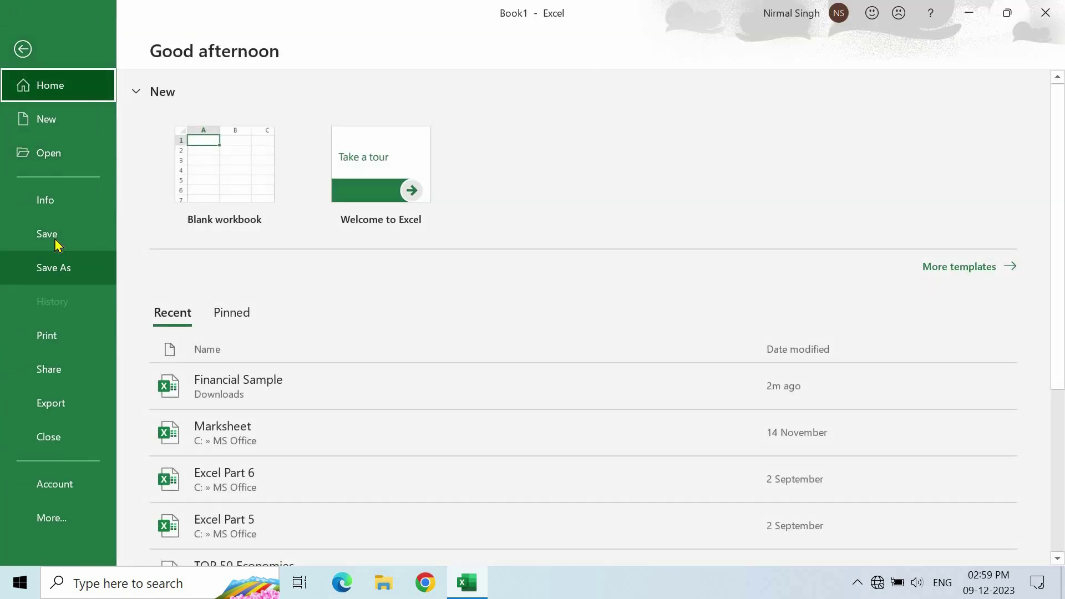
click(54, 239)
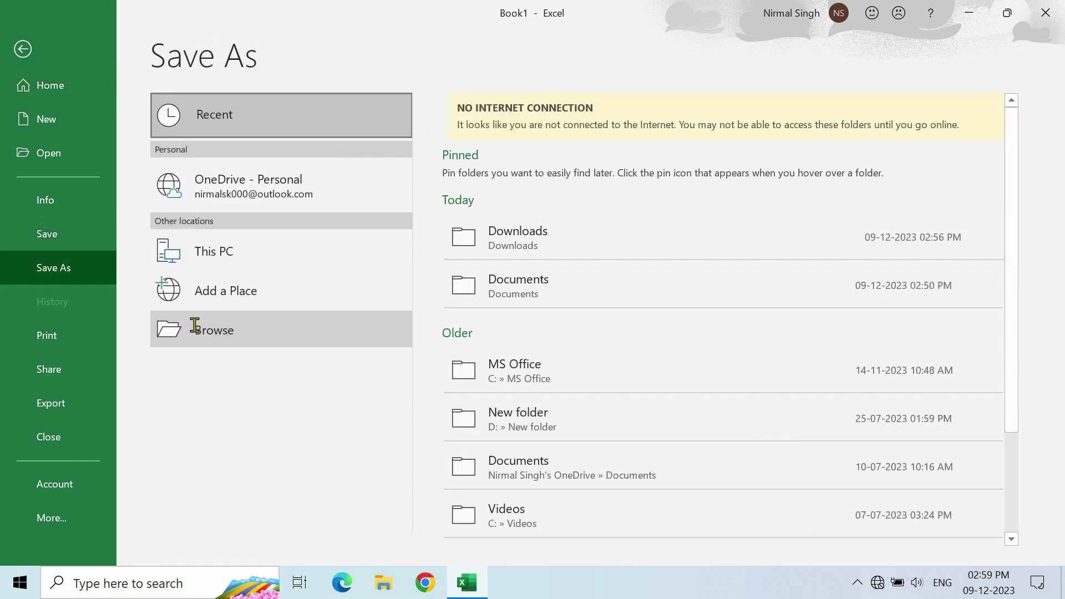
click(194, 327)
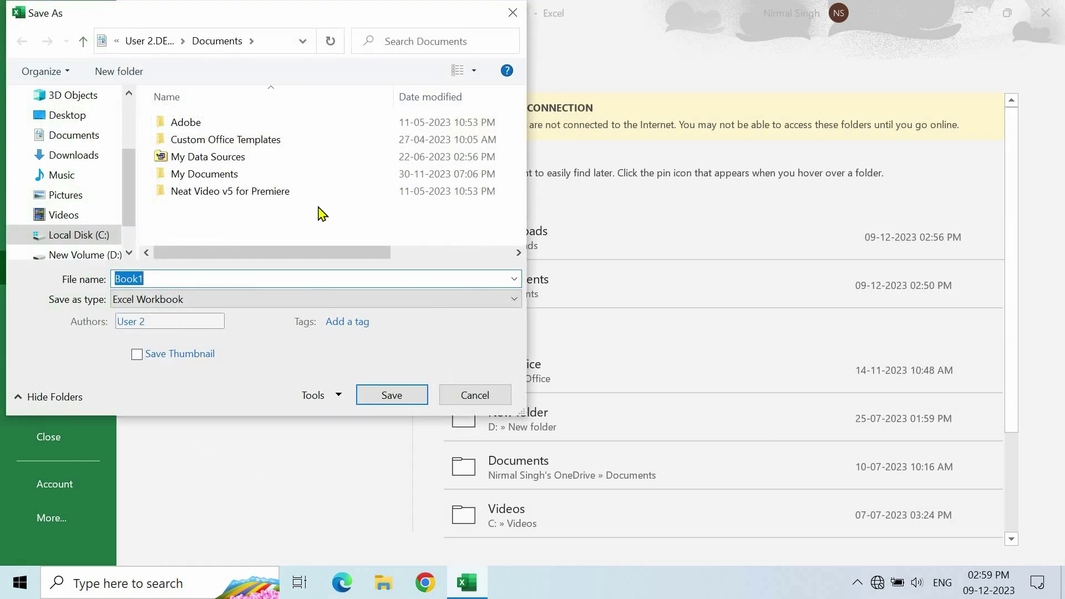
click(392, 395)
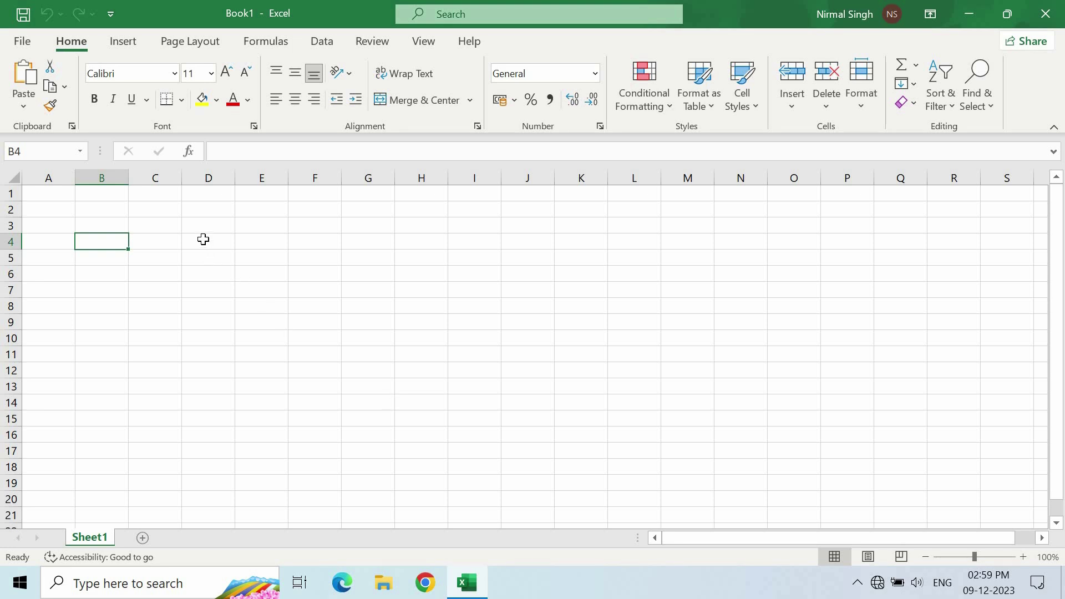
mouse_move(209, 241)
mouse_down()
mouse_move(368, 290)
mouse_move(526, 371)
mouse_move(526, 402)
mouse_up()
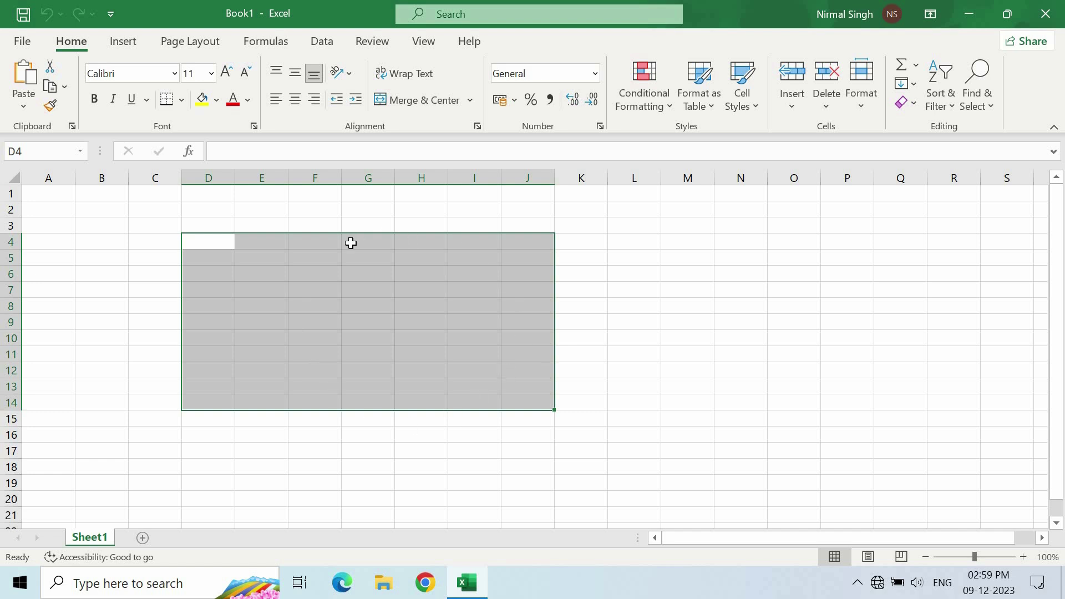
click(149, 242)
click(216, 151)
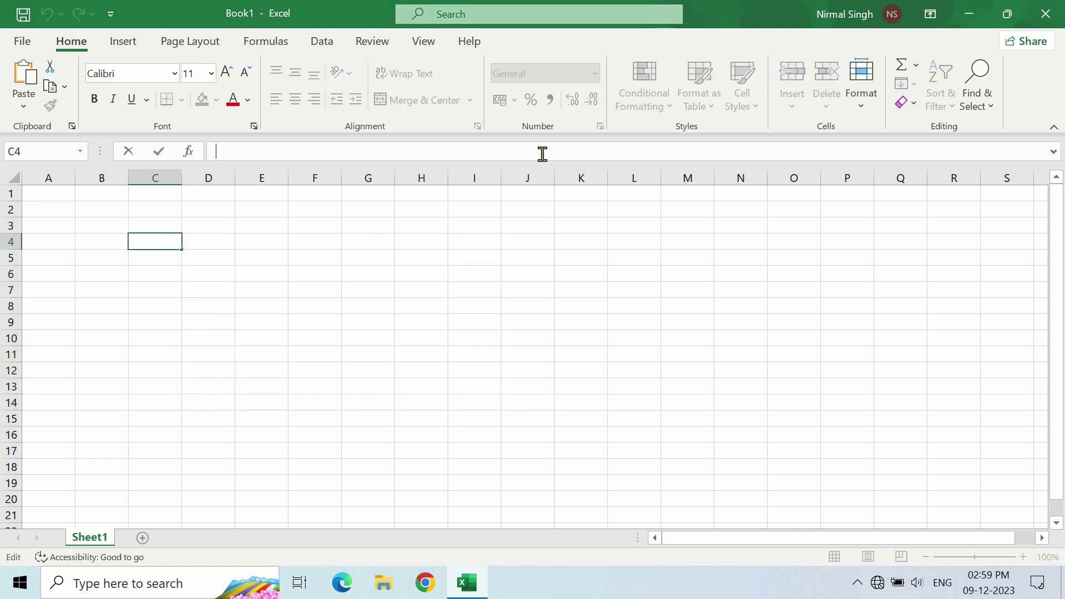
click(354, 260)
text(=)
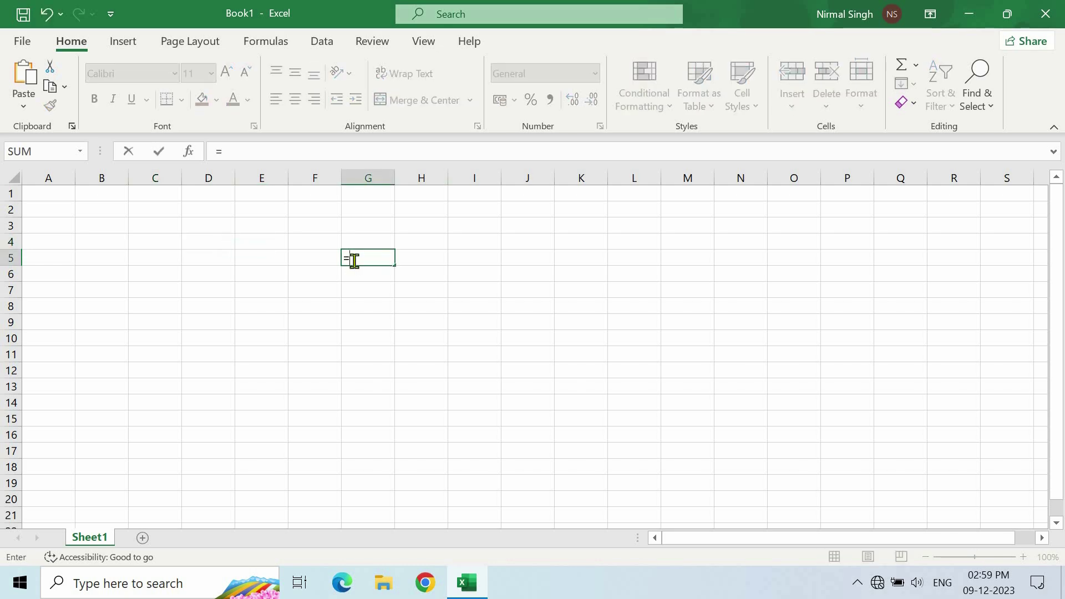
text(20+)
text(23)
key(Return)
key(Up)
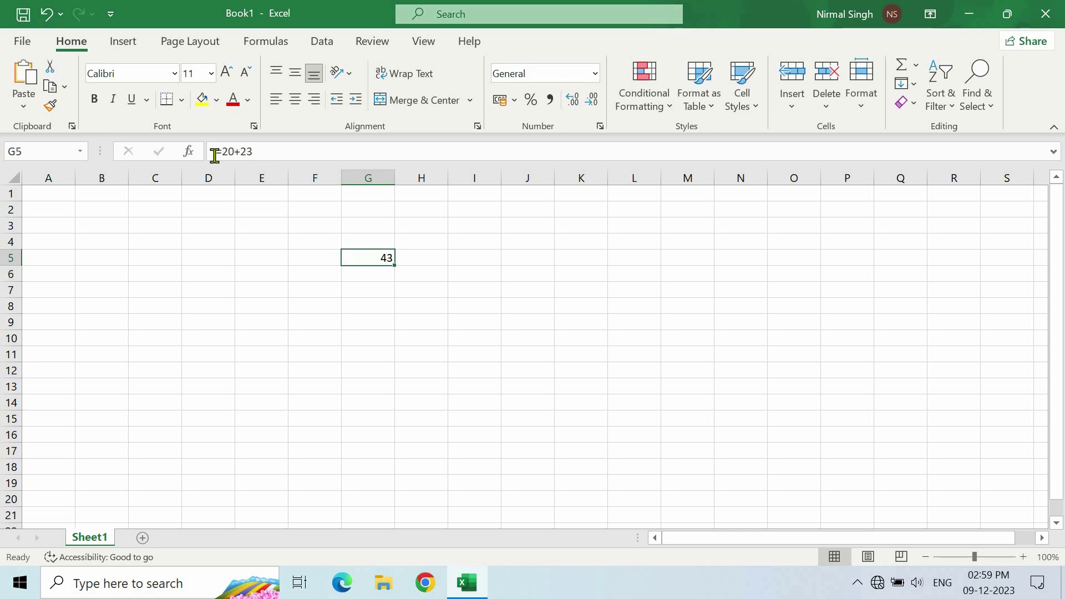
drag(217, 151, 272, 151)
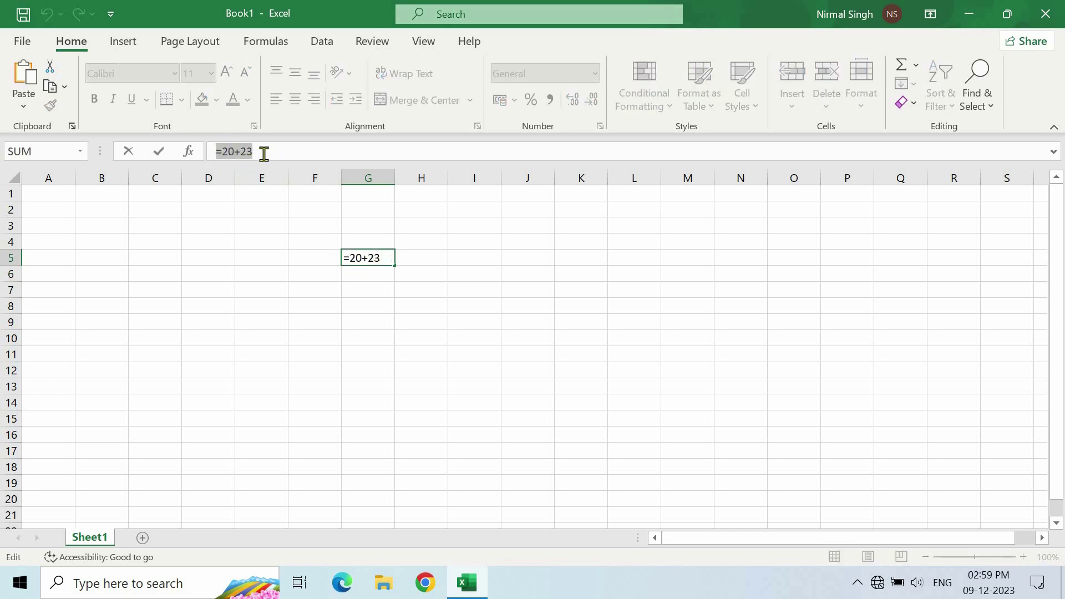
click(307, 159)
key(BackSpace)
key(BackSpace)
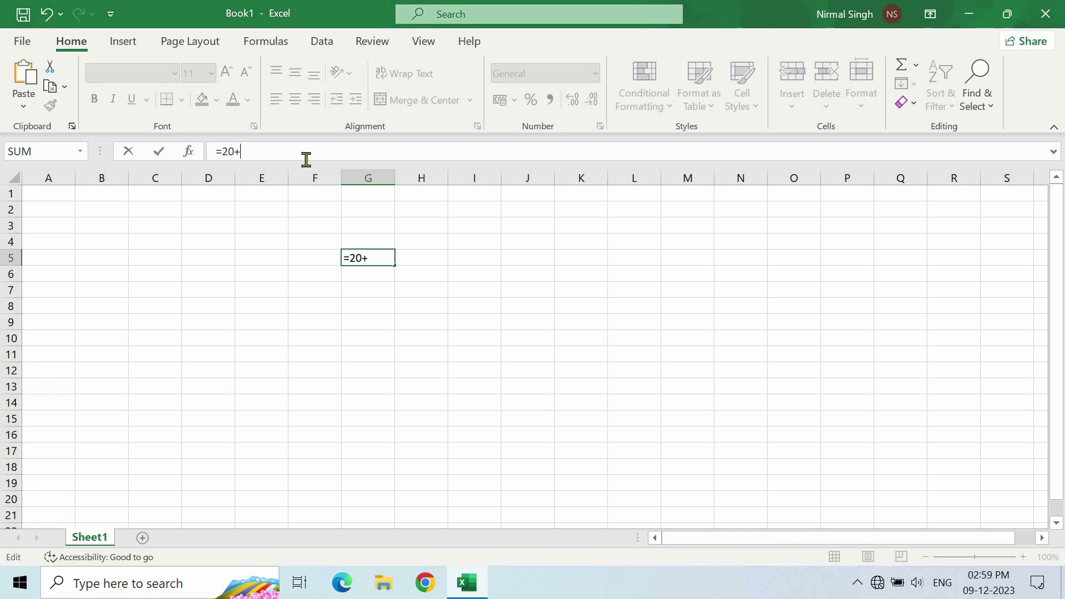
text(56)
key(Return)
click(359, 257)
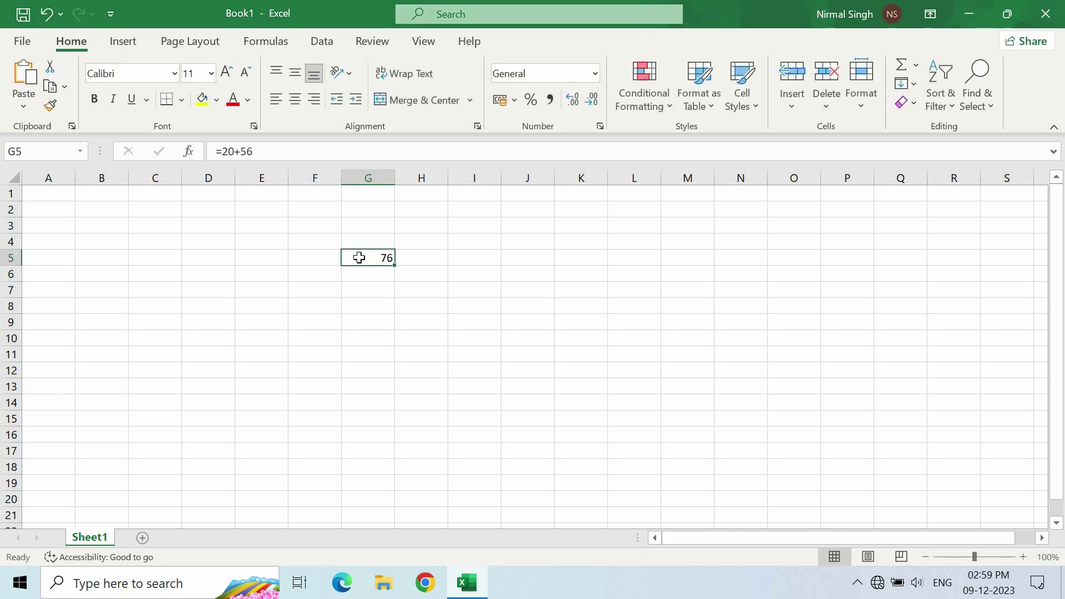
key(Delete)
click(58, 193)
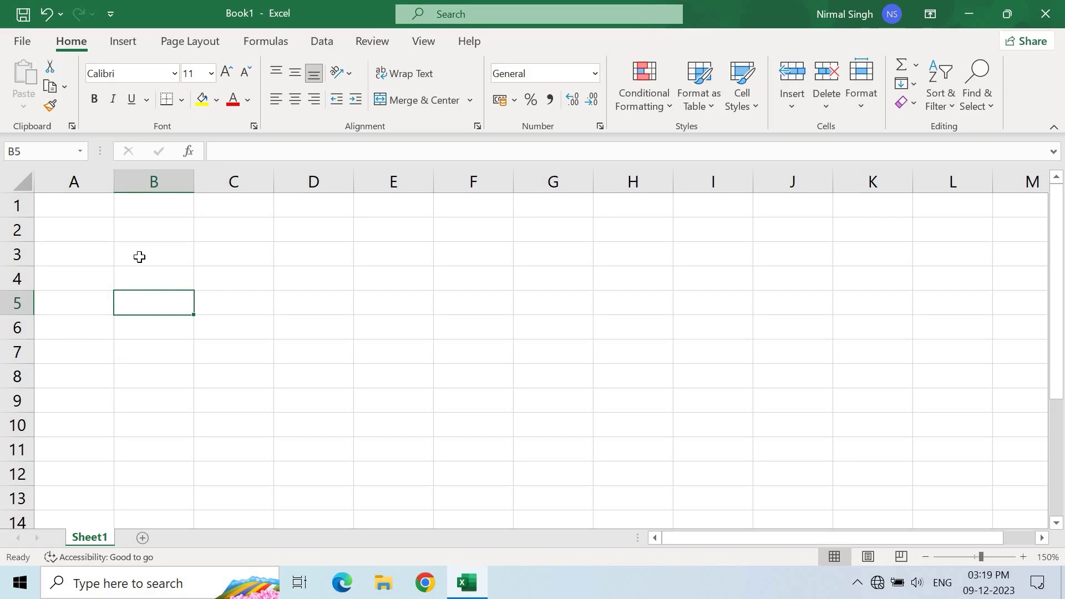
Enter the headers Order Date in A1 and Buyer in B1
click(79, 207)
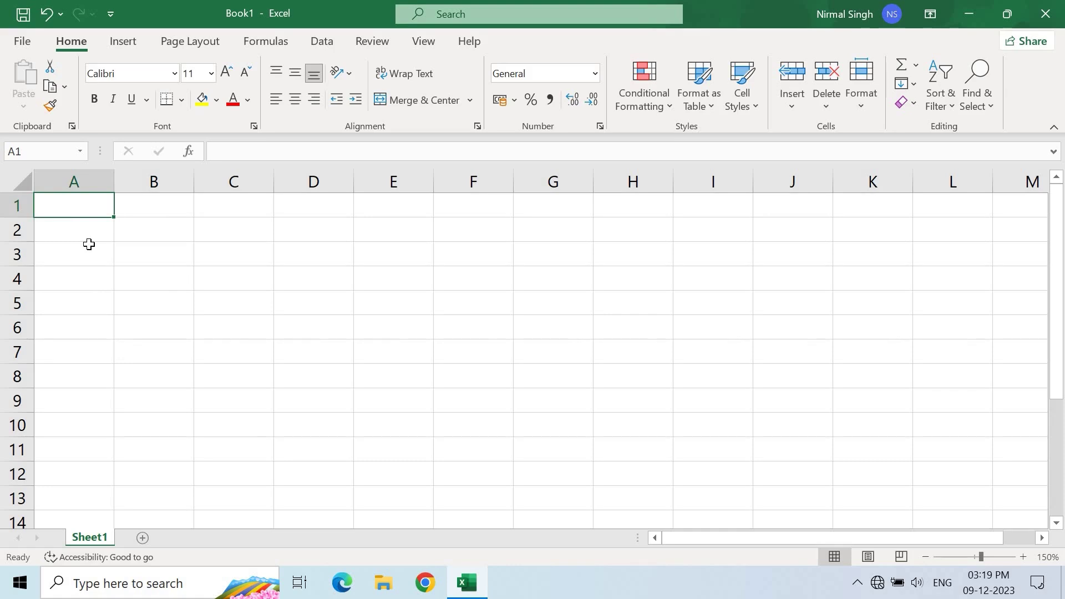
click(20, 205)
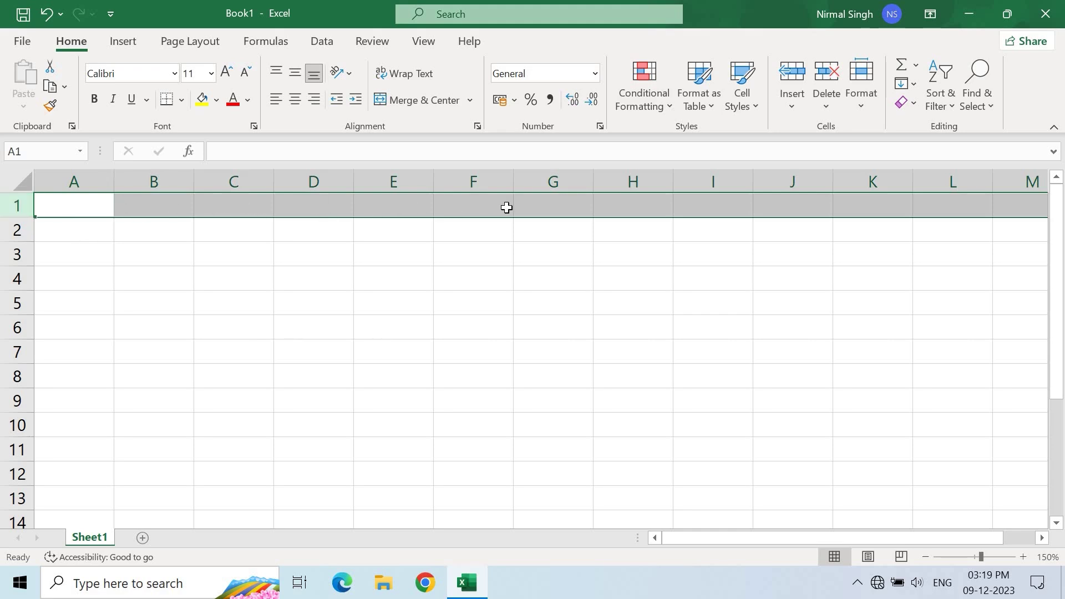
click(89, 207)
text(O)
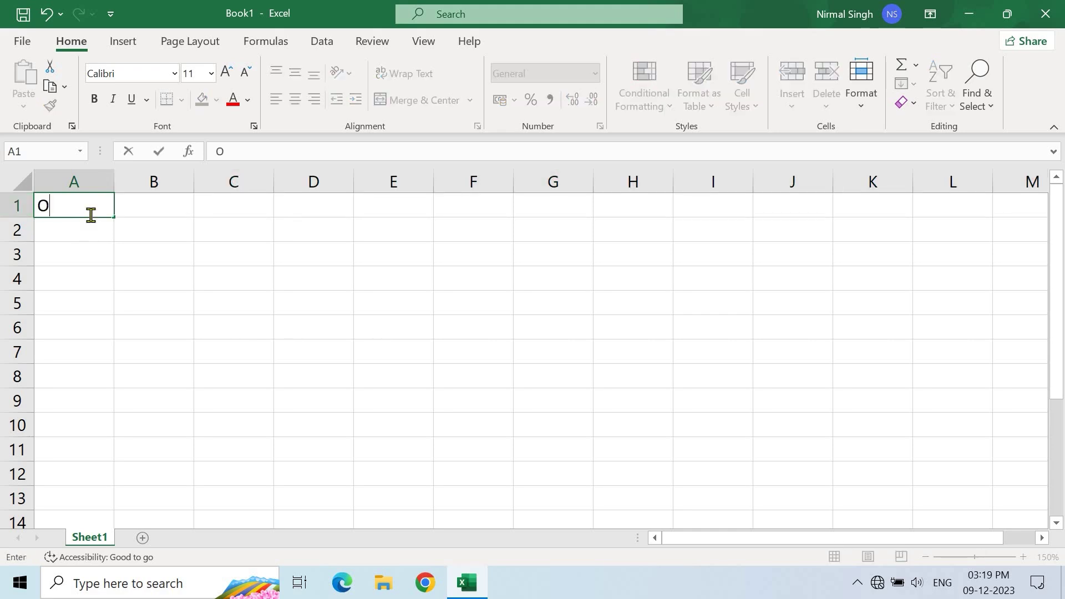
text(rder Date)
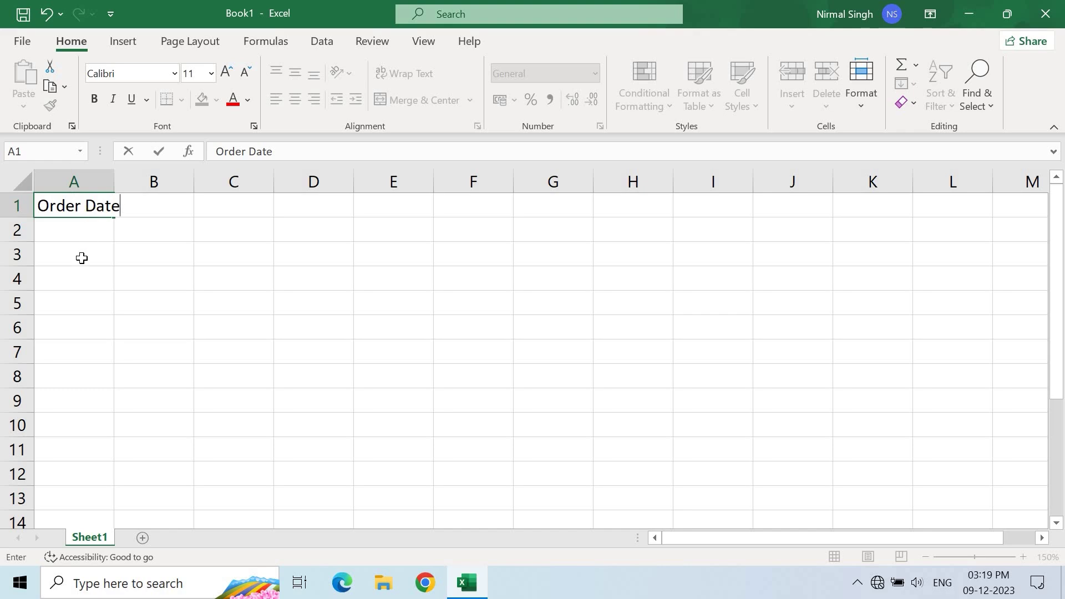
key(Tab)
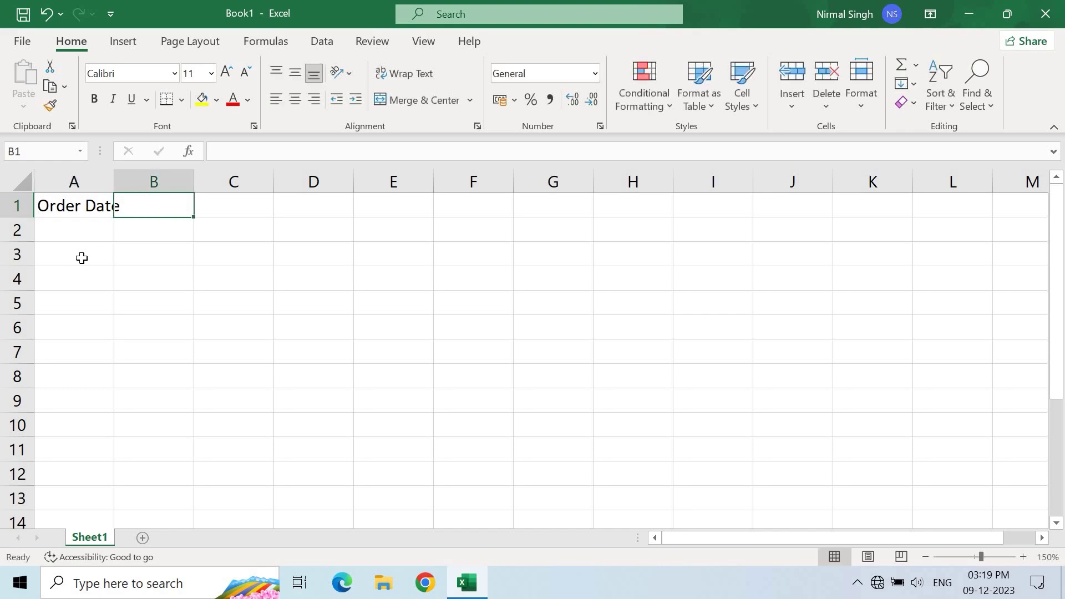
click(235, 201)
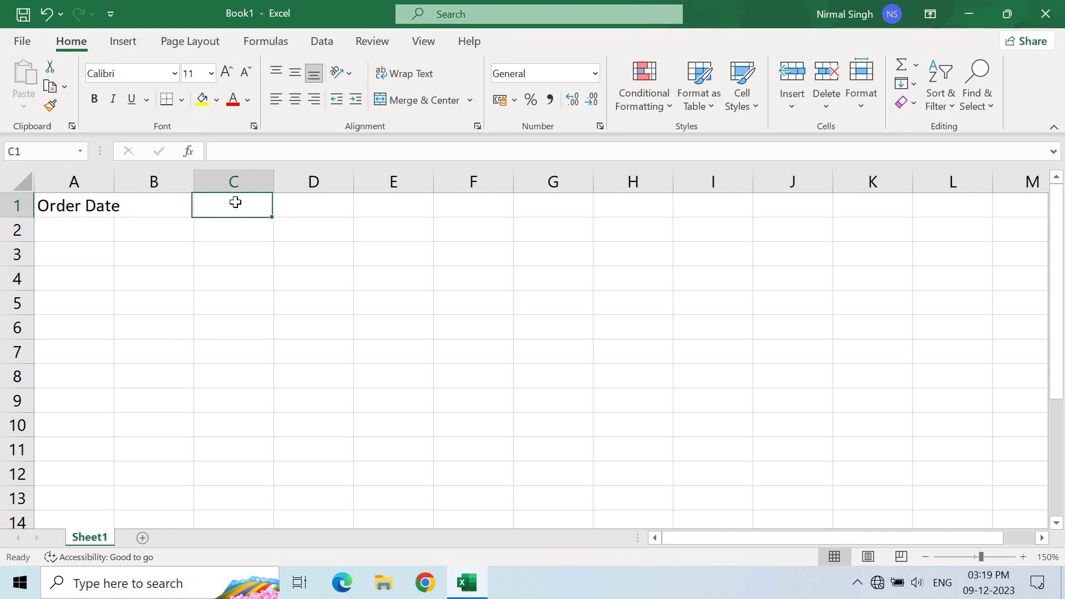
click(174, 213)
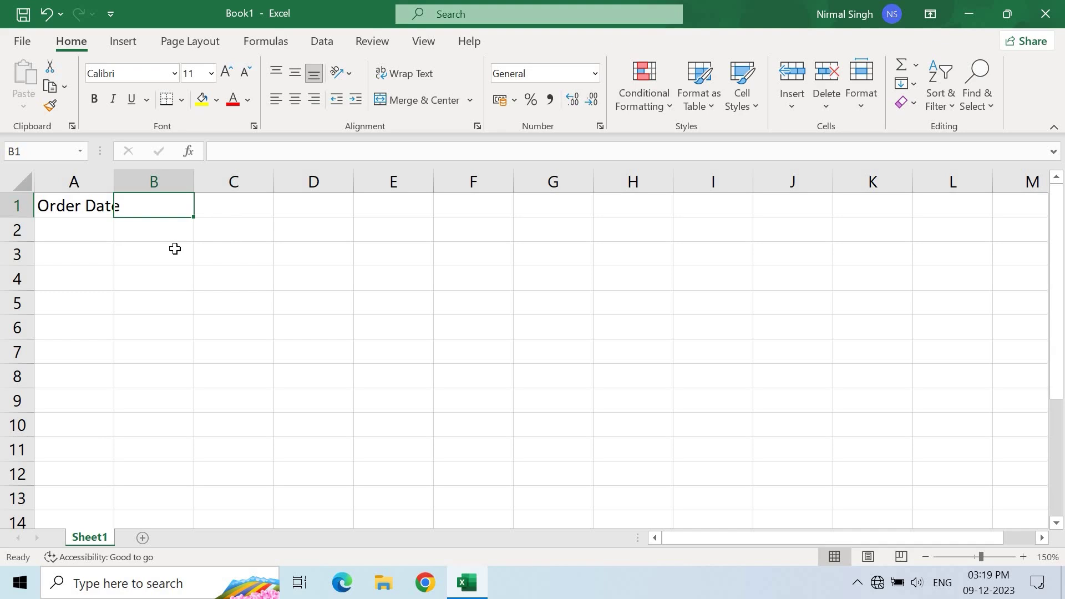
text(Buyer)
key(Tab)
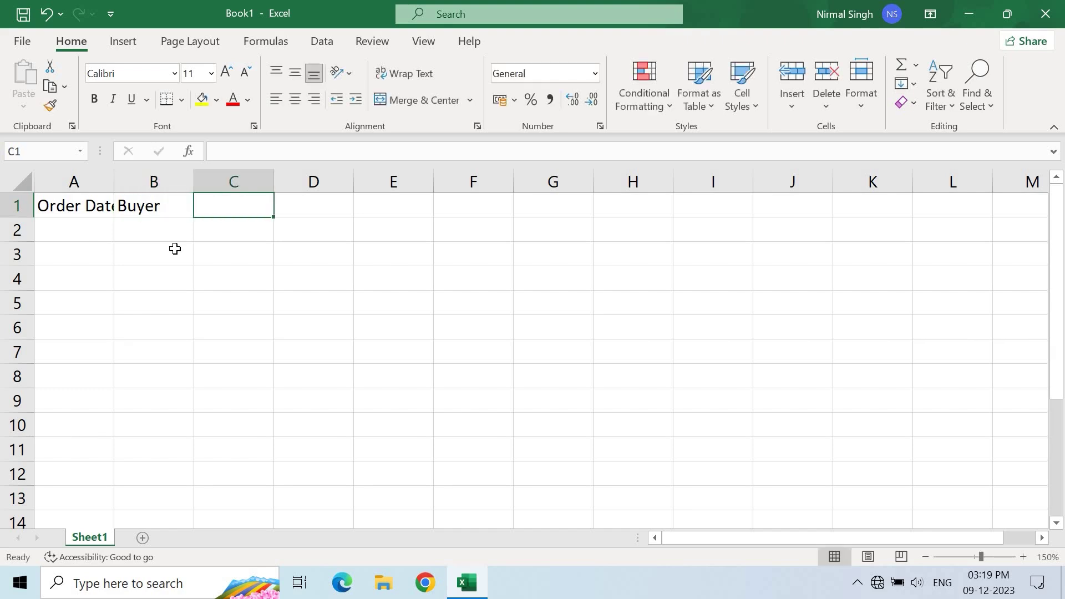
Add headers Salesman, Item, Units, Unit Price and Sales Amount across C1:G1
text(Salesman)
key(Tab)
text(Item)
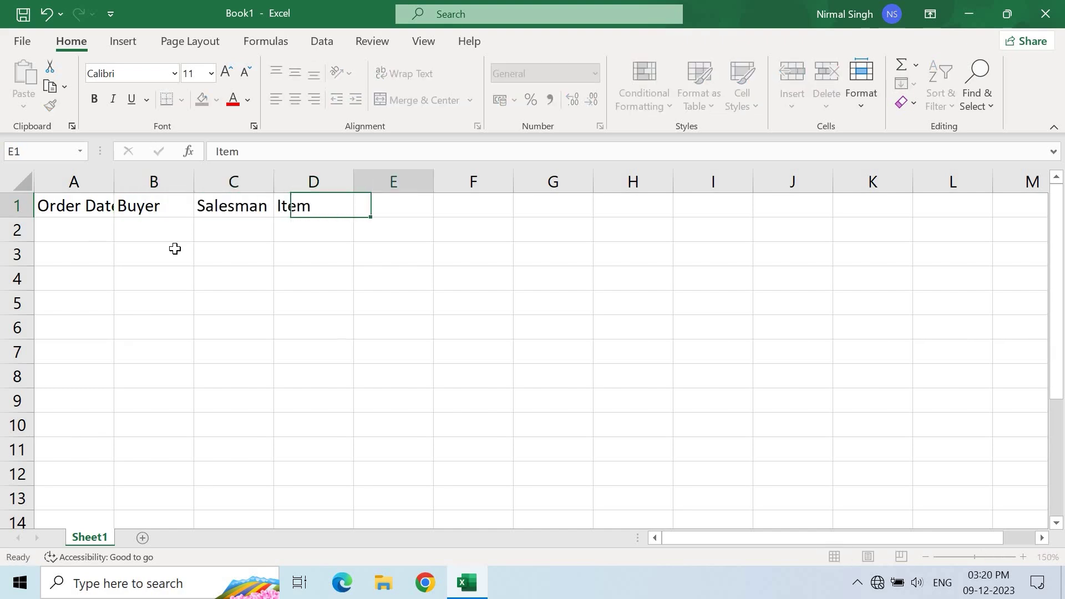
key(Tab)
text(Units)
key(Tab)
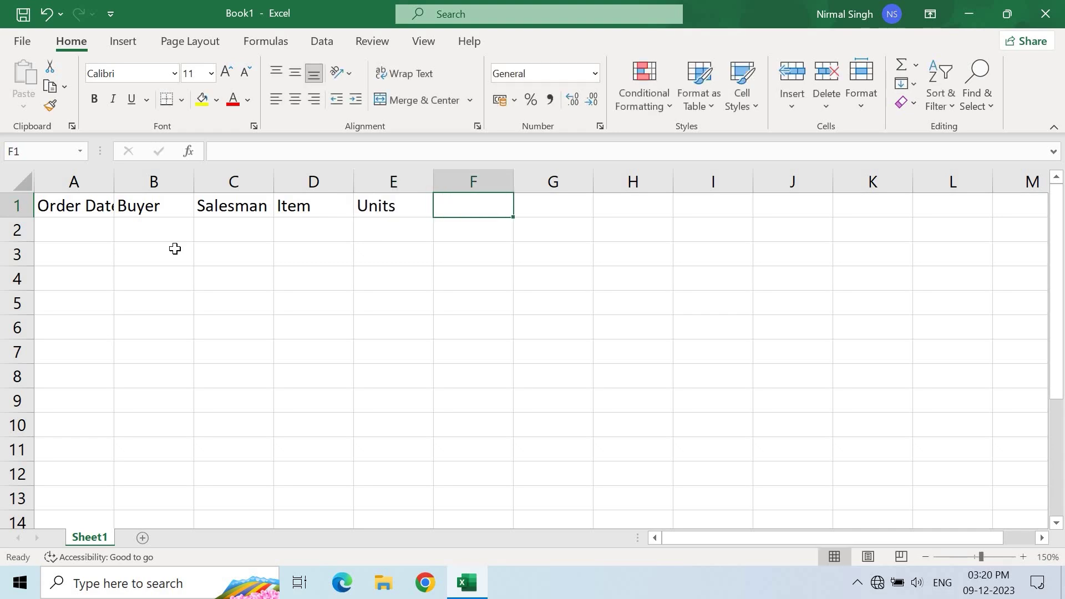
text(Unit Price)
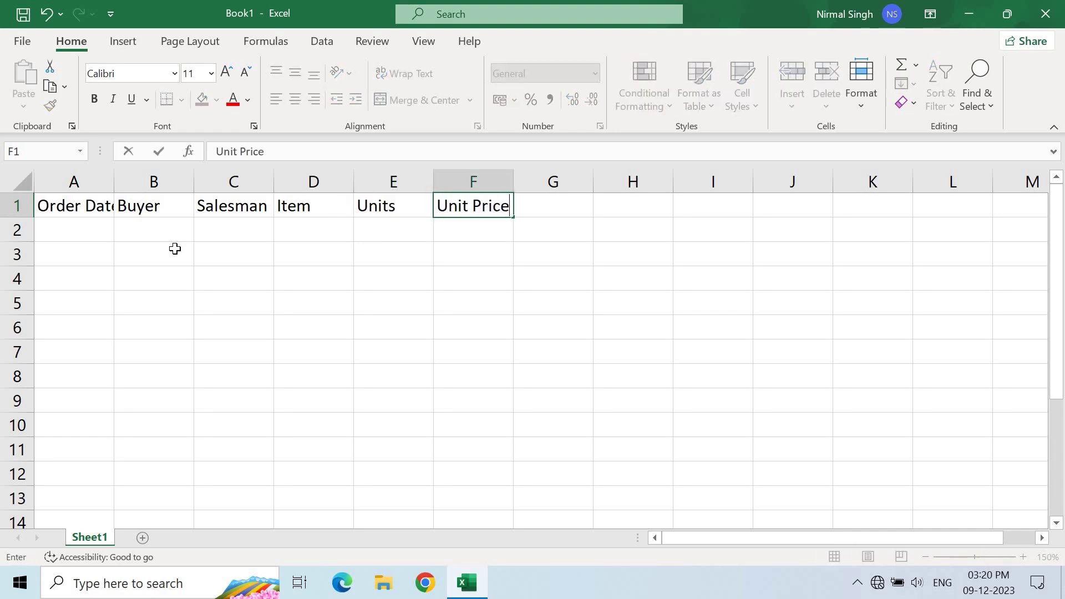
key(Tab)
text(Sales Amount)
key(Tab)
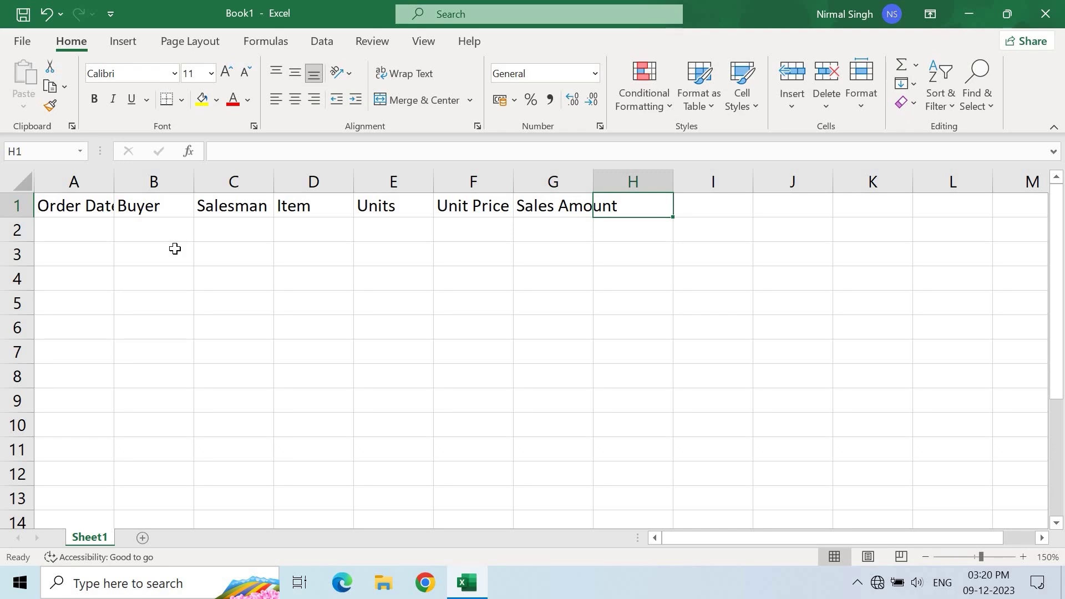
key(Left)
key(Left)
key(Left)
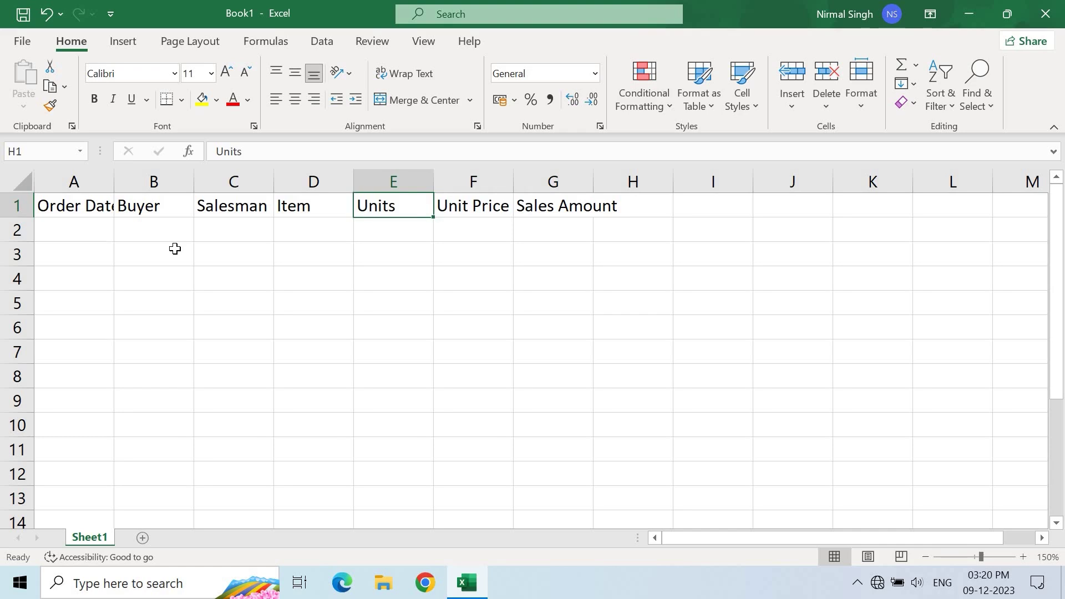
key(Left)
key(Left)
key(Left)
key(Left)
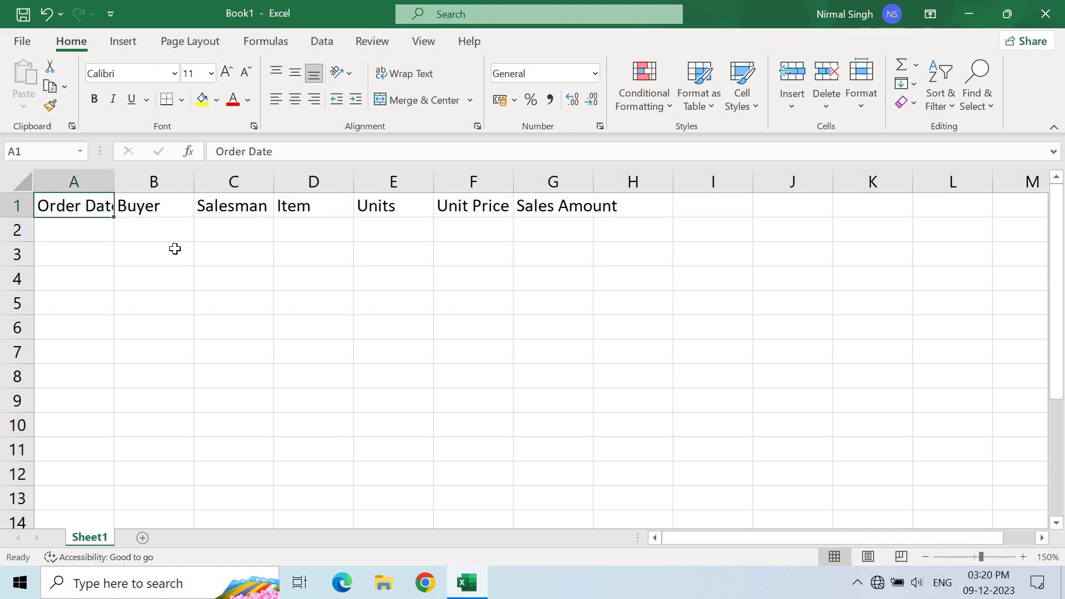
key(Right)
key(Down)
key(Down)
key(Down)
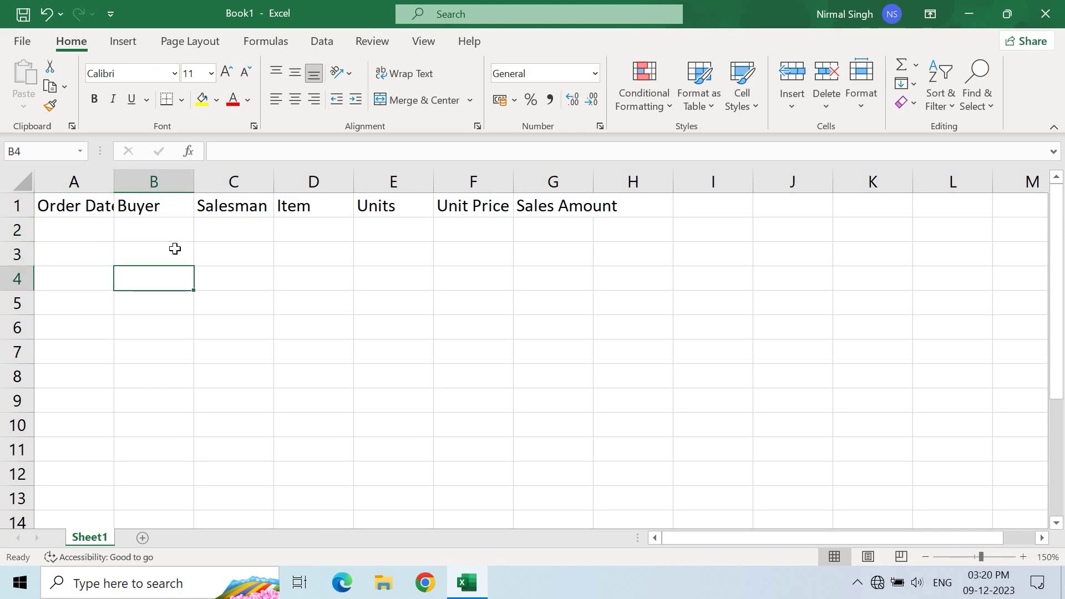
key(Down)
key(Down)
key(Down)
key(Down)
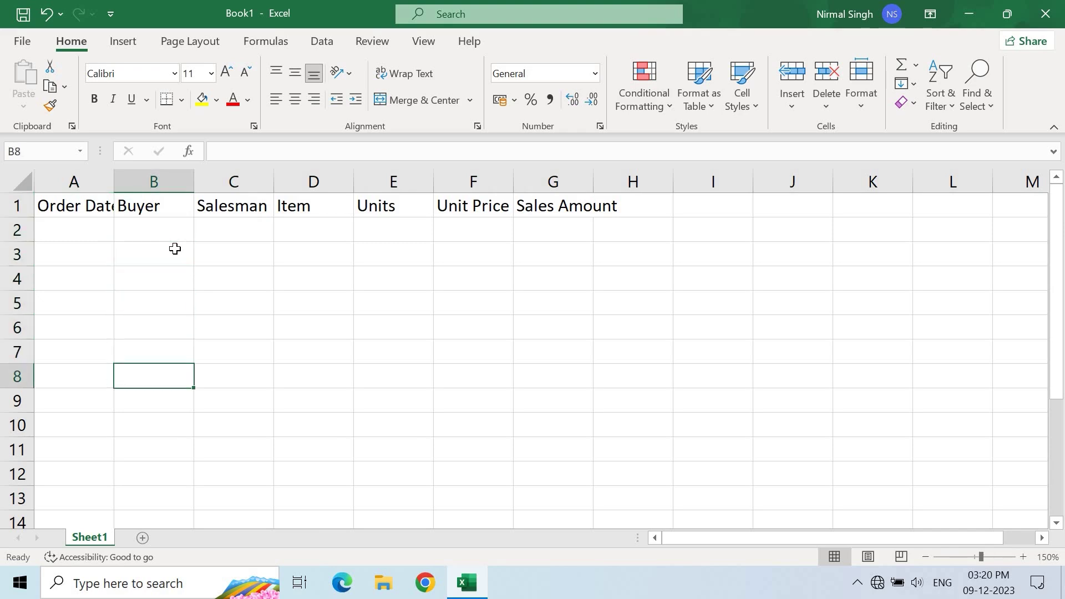
key(Up)
key(Up)
key(Up)
key(Up)
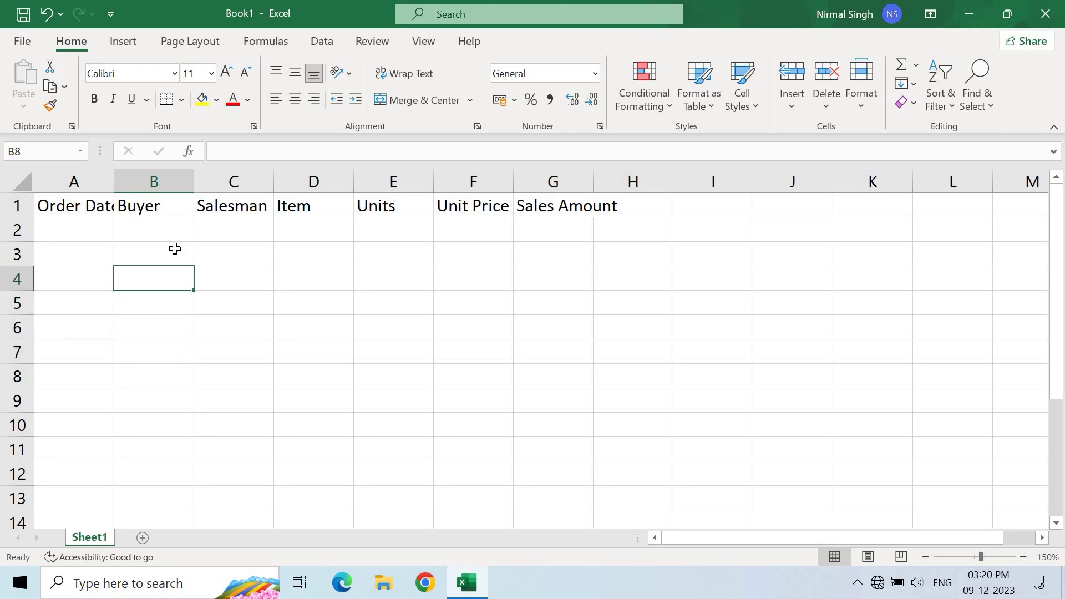
key(Up)
key(Up)
key(Right)
key(Right)
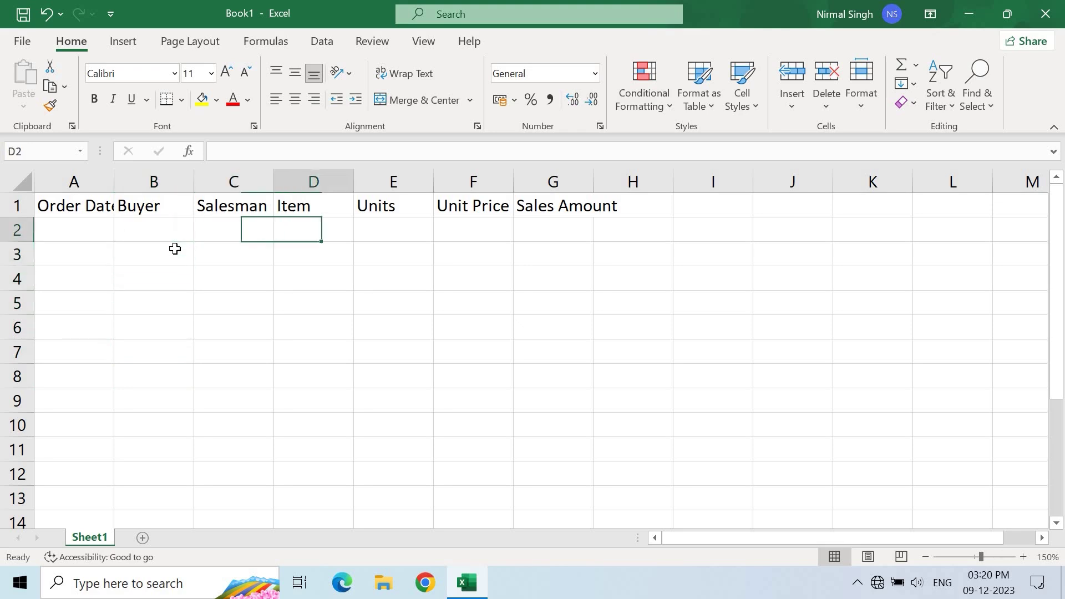
key(Down)
key(Down)
key(Down)
key(Left)
key(Up)
key(Left)
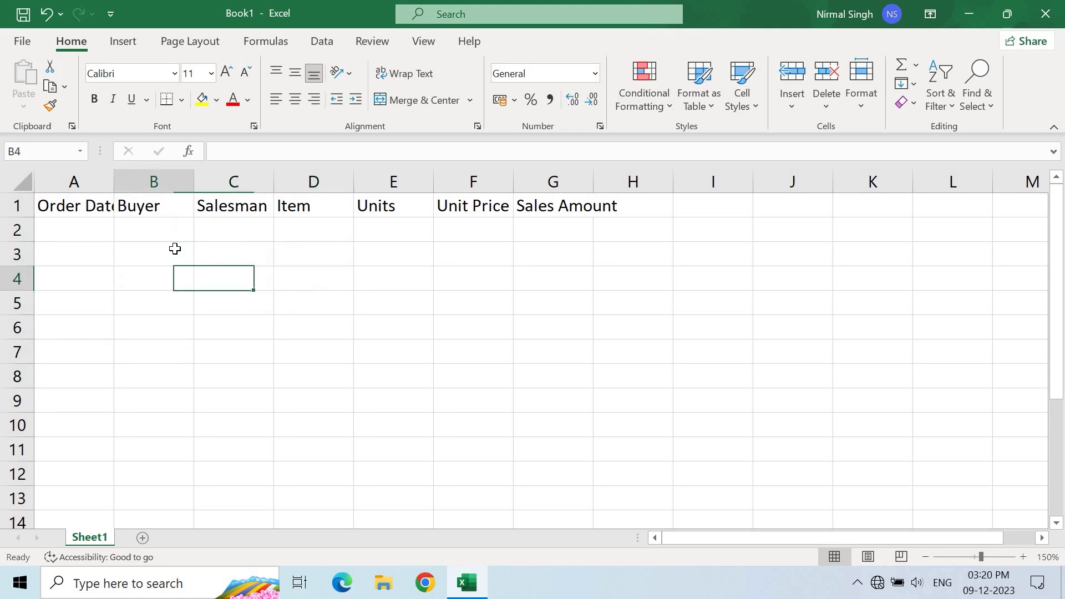
key(Down)
key(Right)
key(Up)
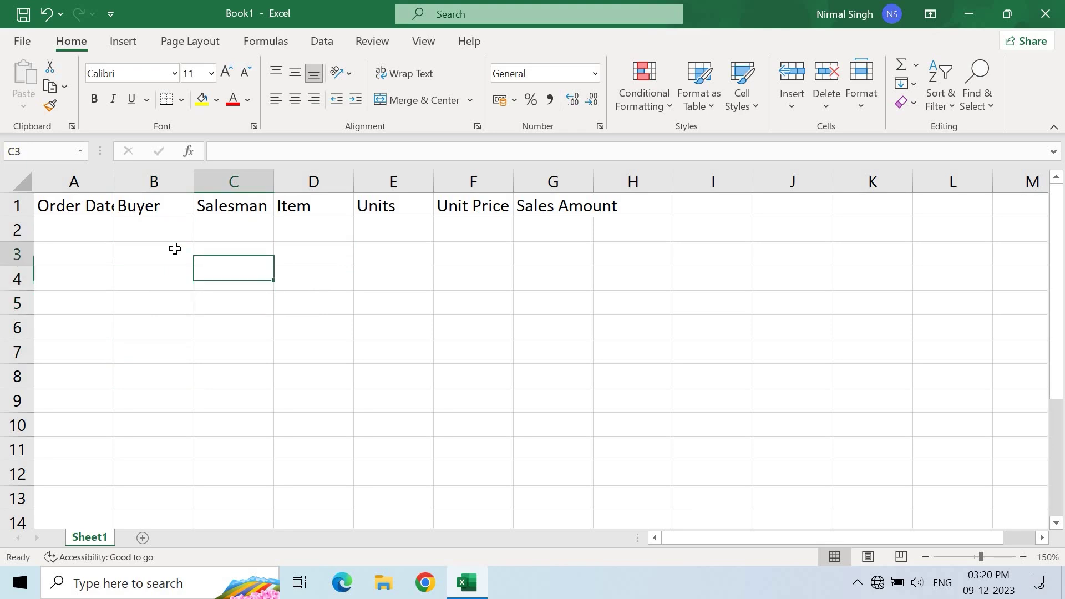
key(Up)
key(Up)
key(Left)
key(Left)
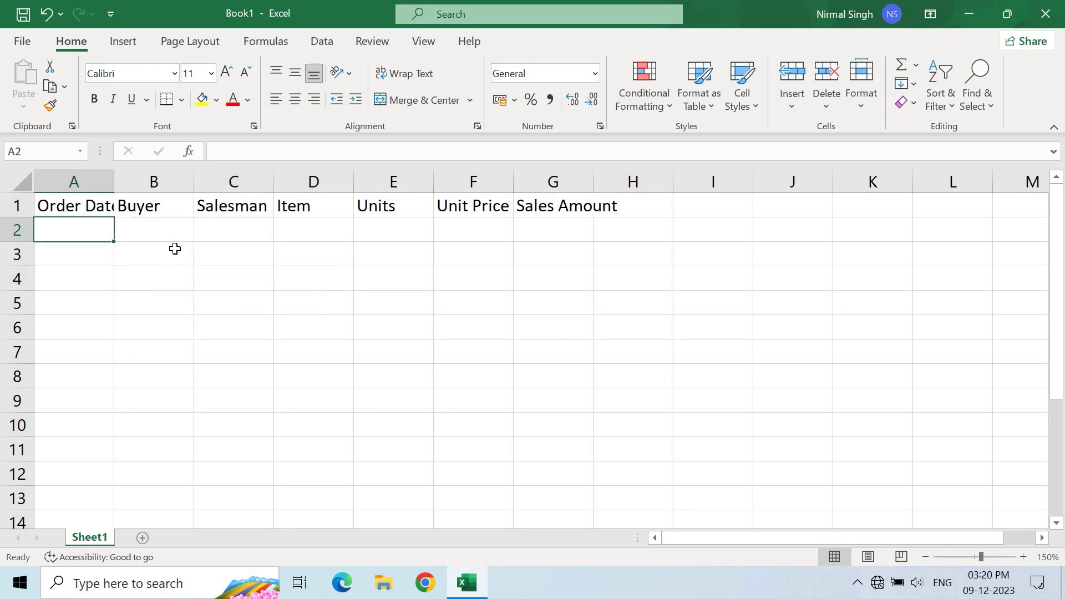
click(98, 208)
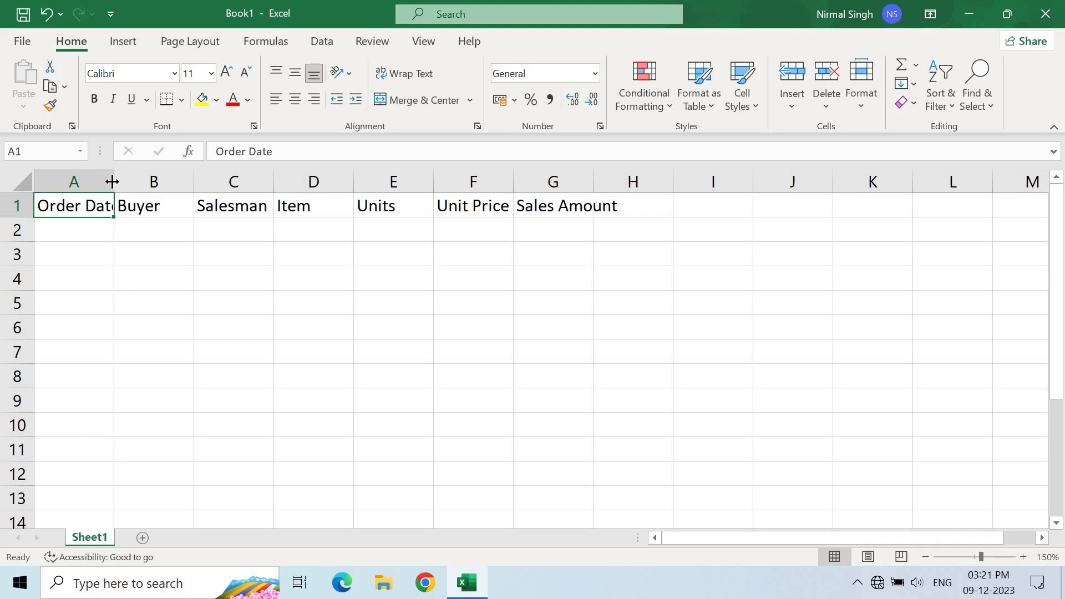
Autofit columns A and G to fit Order Date and Sales Amount
double_click(112, 181)
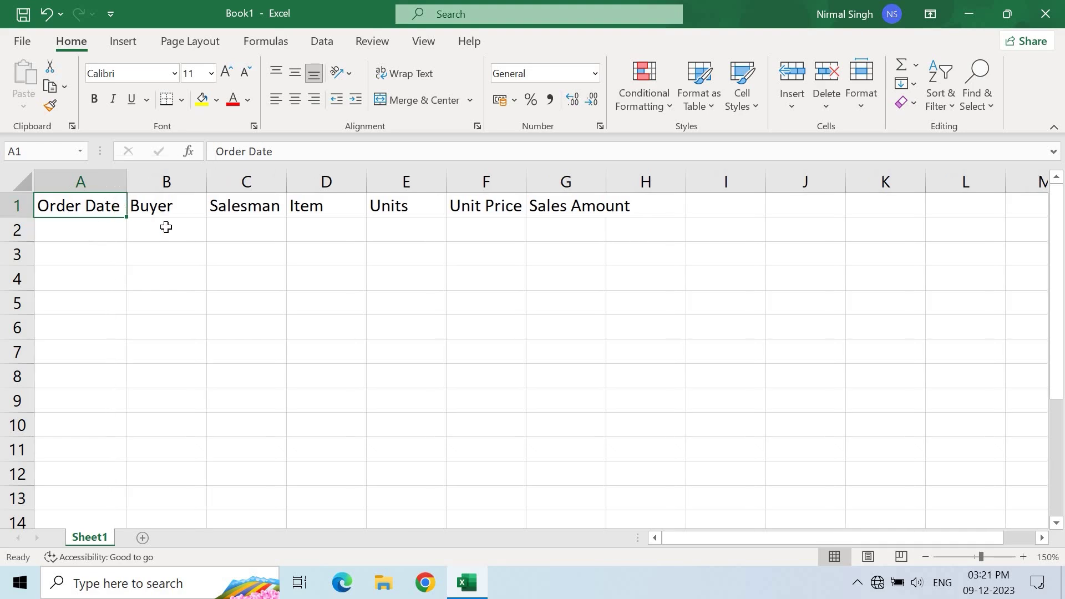
click(535, 211)
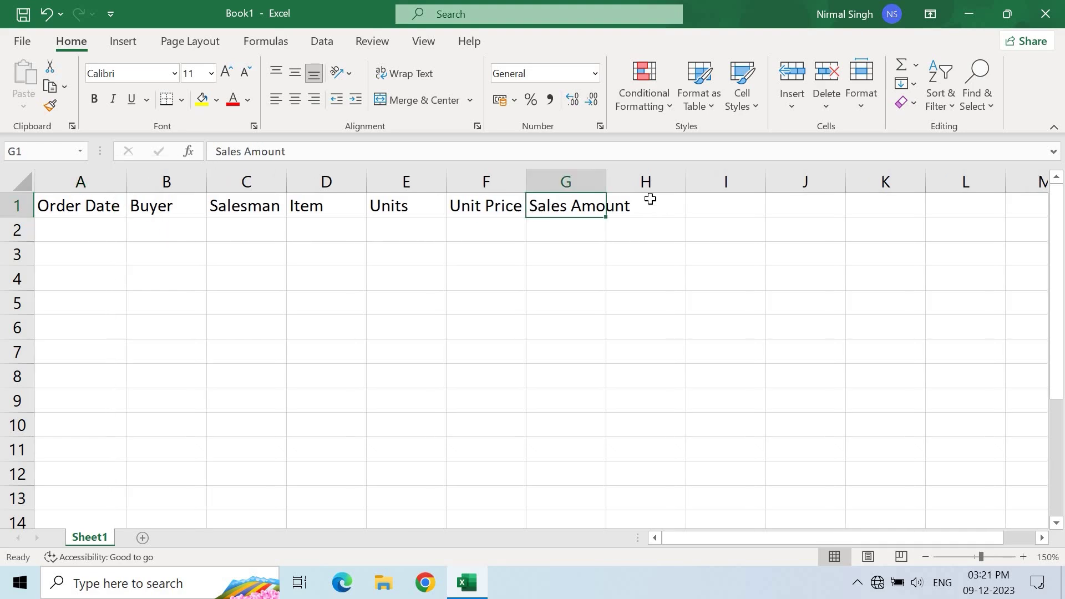
double_click(605, 181)
click(98, 231)
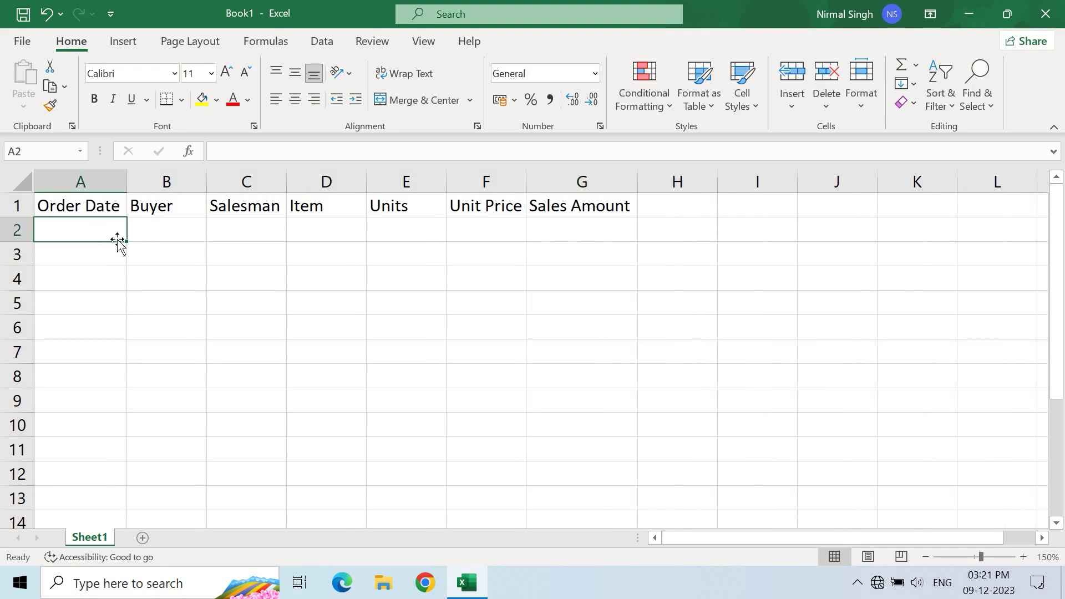
Rename the Item header in D1 to Product
click(321, 209)
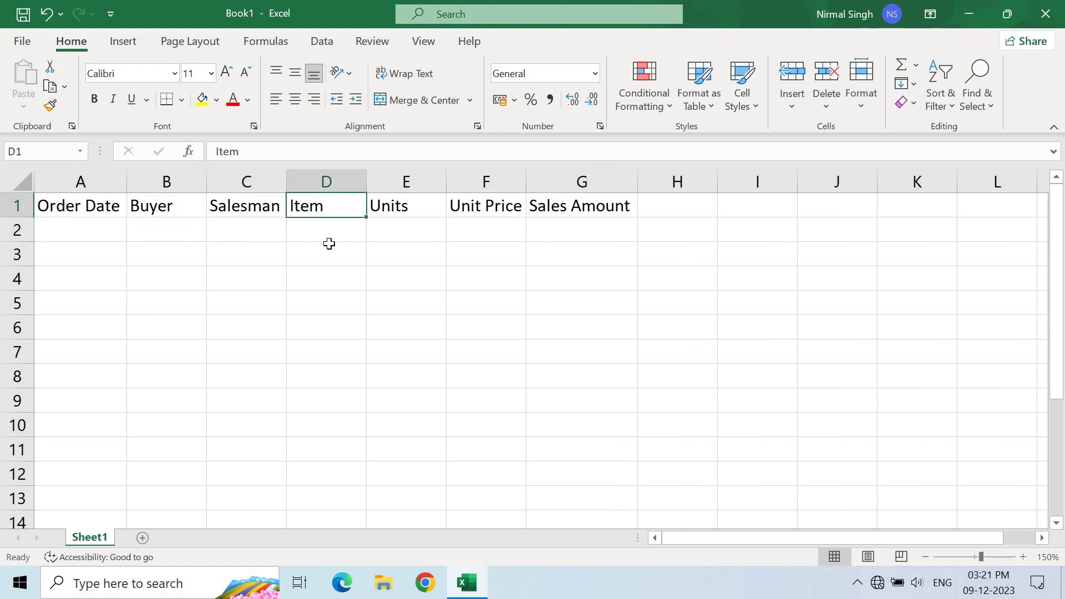
text(P)
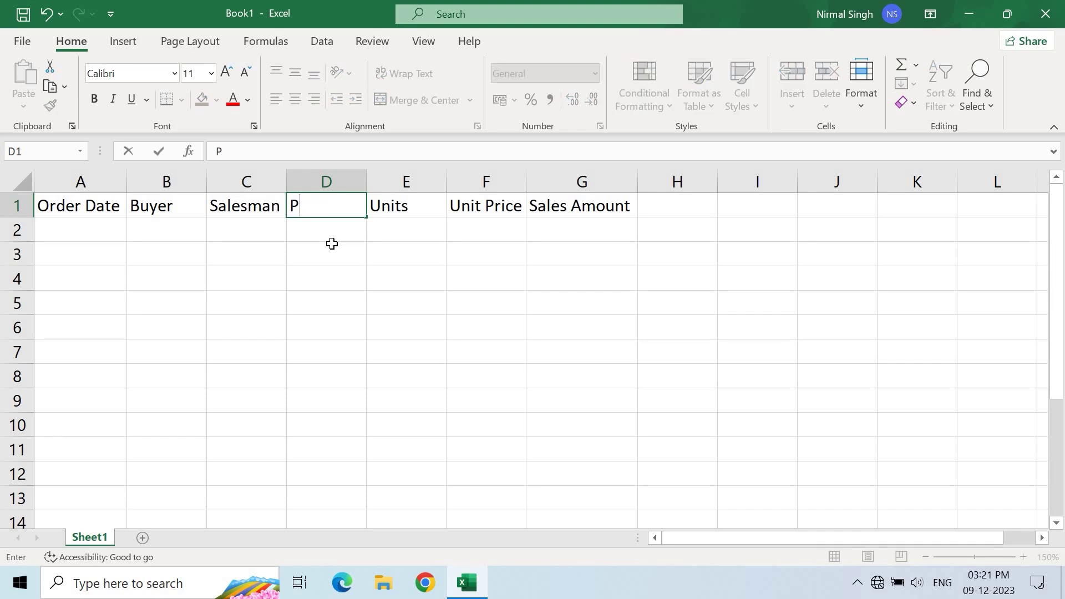
text(roduct)
click(590, 208)
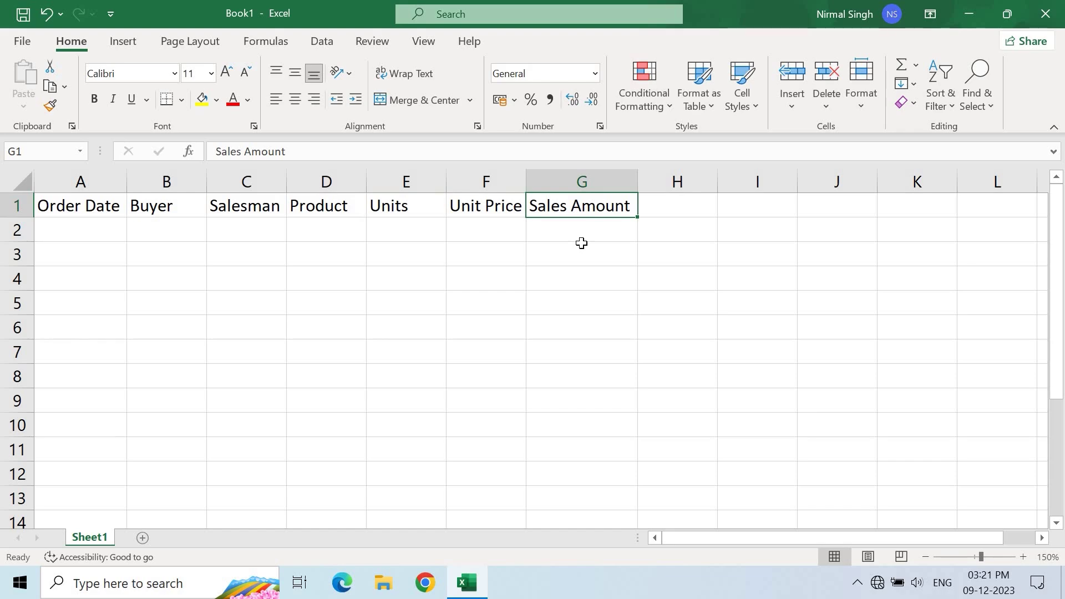
Delete the Sales Amount header in G1, then undo to restore it
key(Delete)
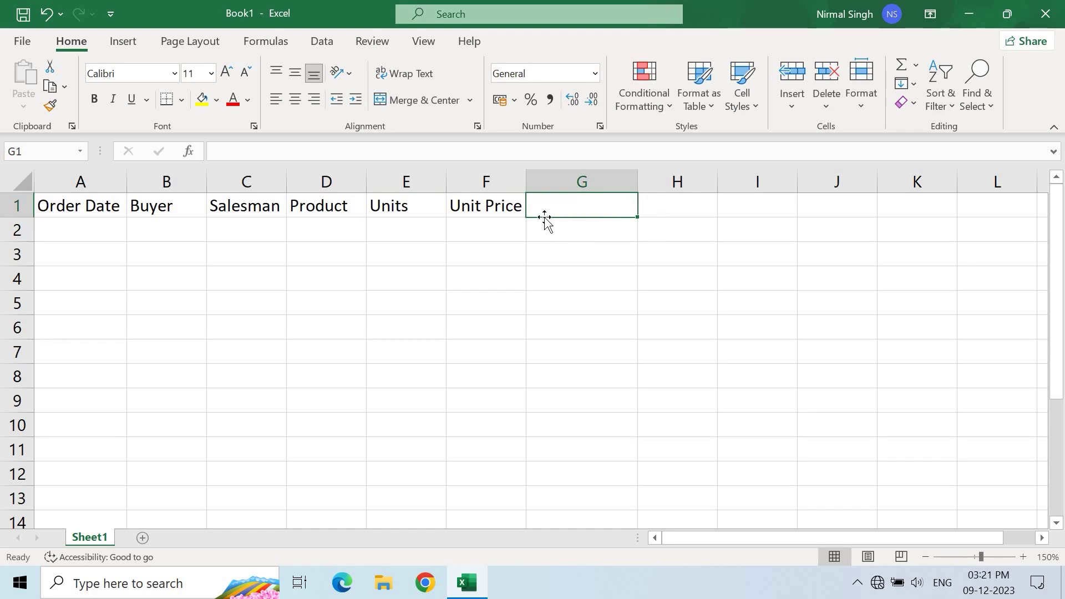
click(531, 268)
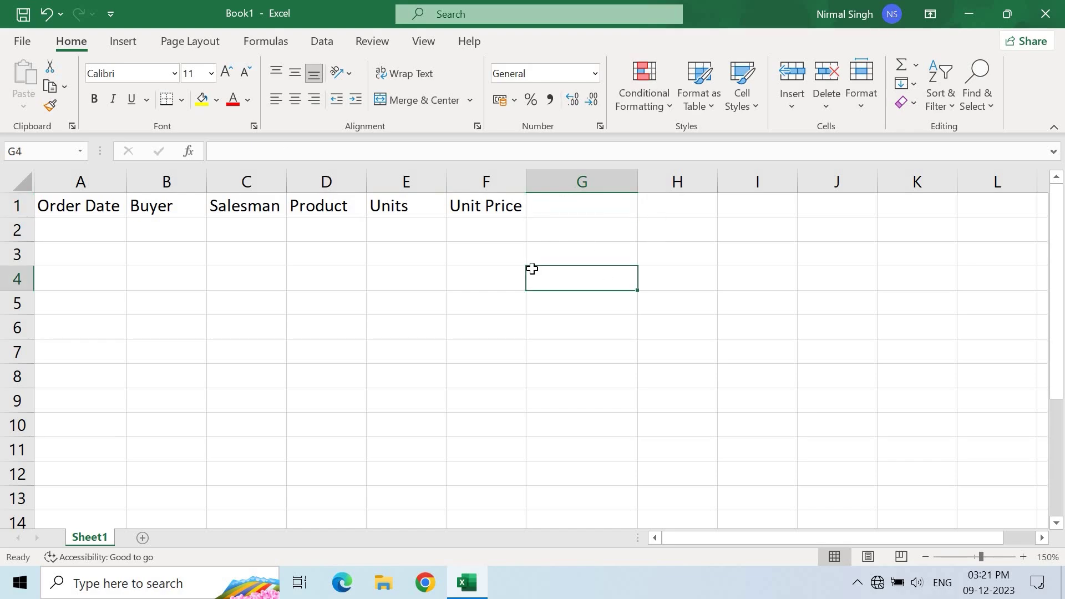
click(574, 210)
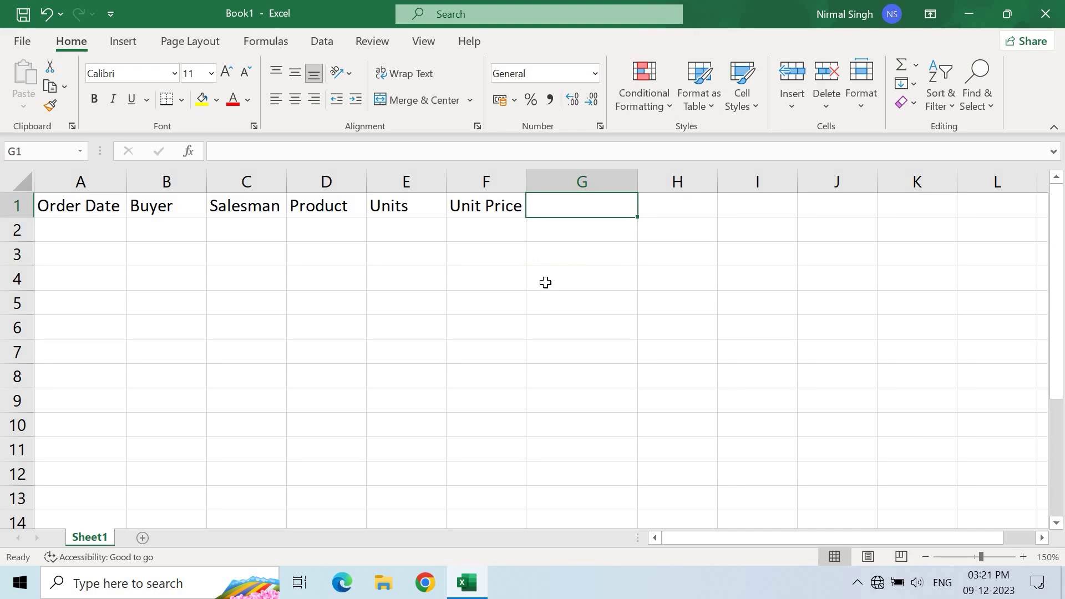
key(ctrl+z)
right_click(545, 289)
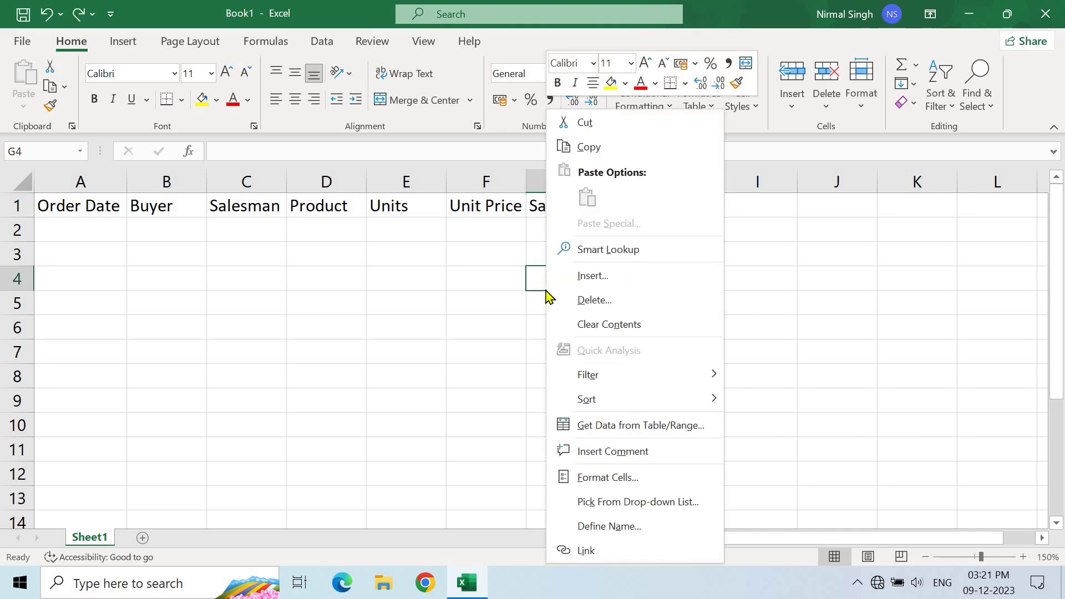
key(Escape)
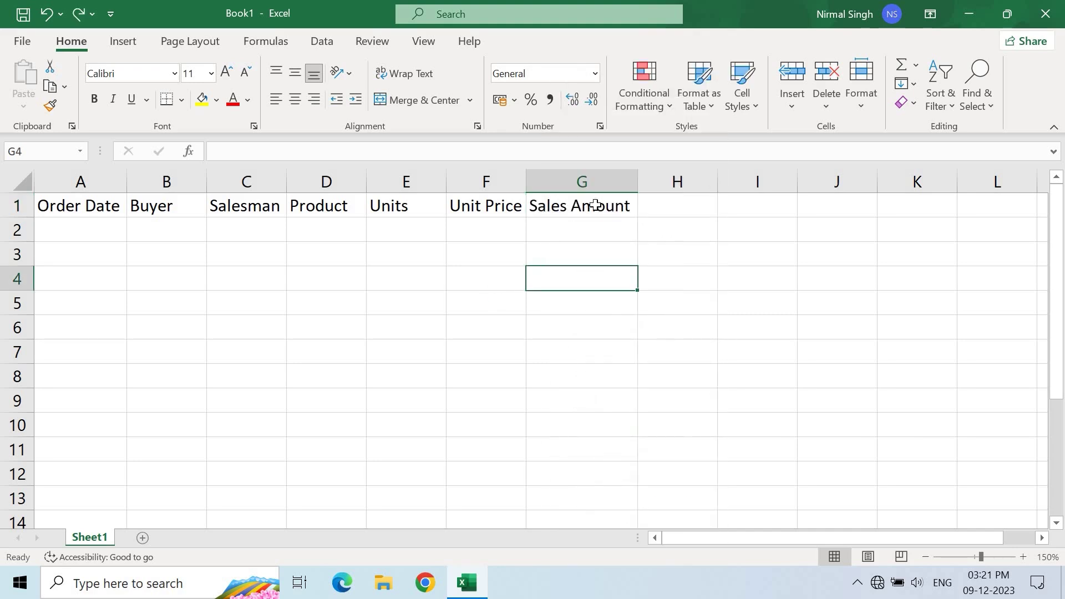
click(575, 208)
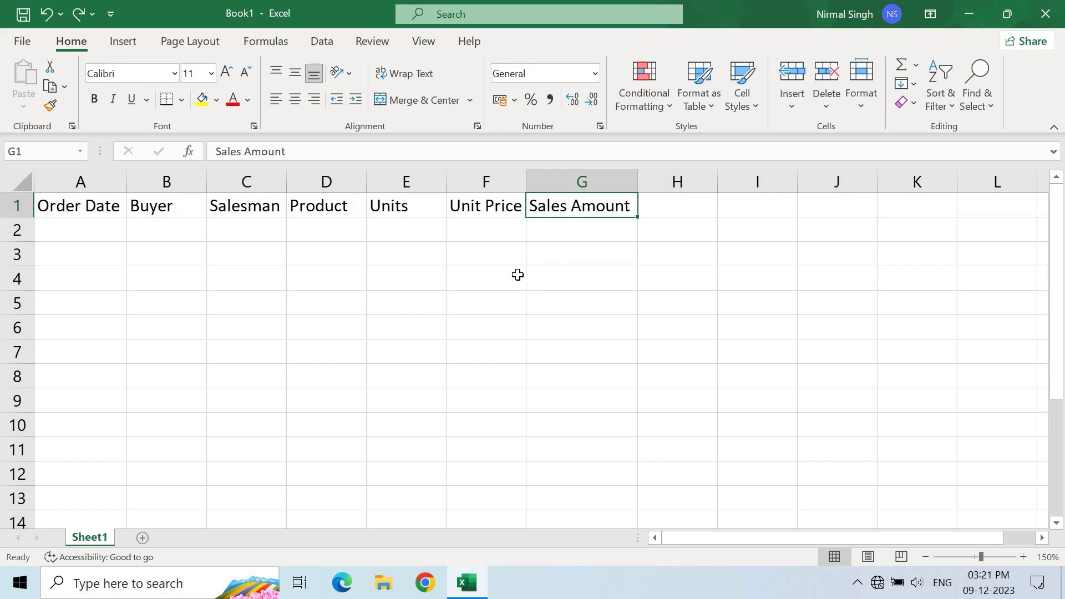
Copy the Units header from E1 into E6, then clear E6 again
click(395, 210)
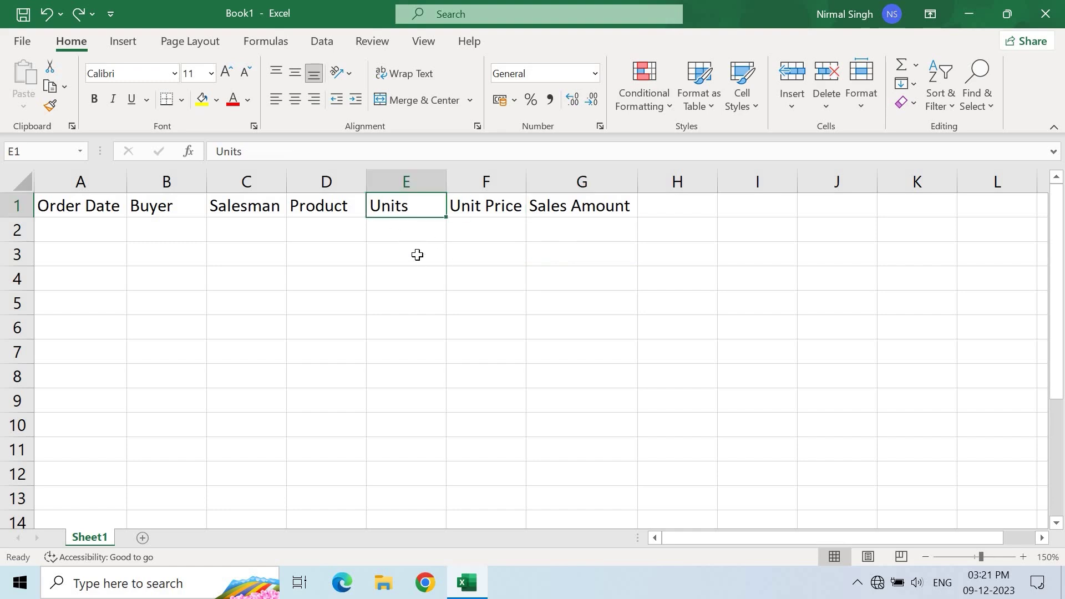
key(ctrl+c)
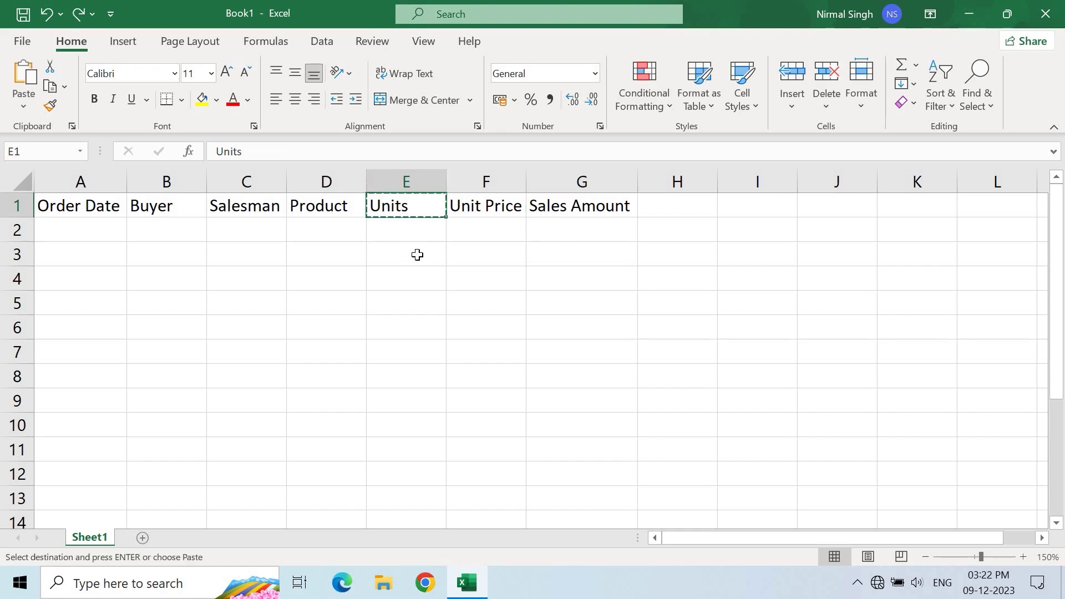
click(410, 328)
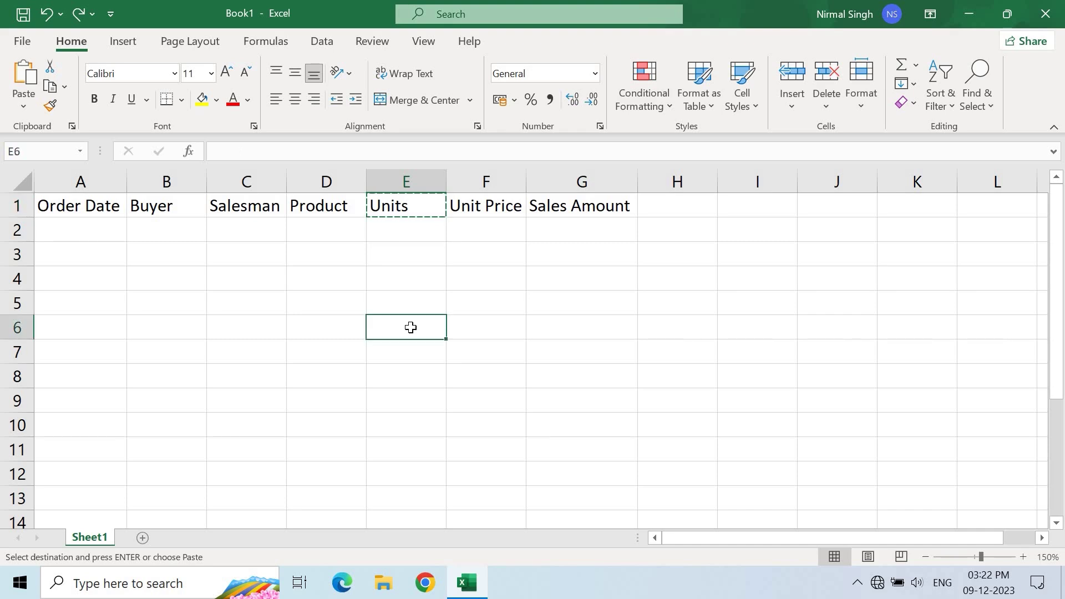
key(ctrl+v)
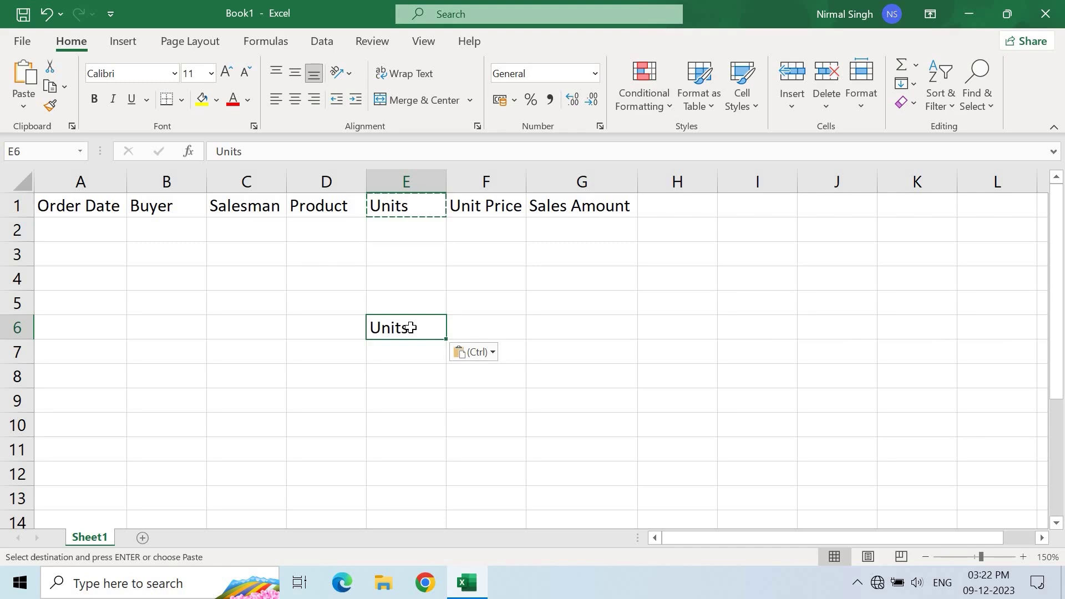
key(Escape)
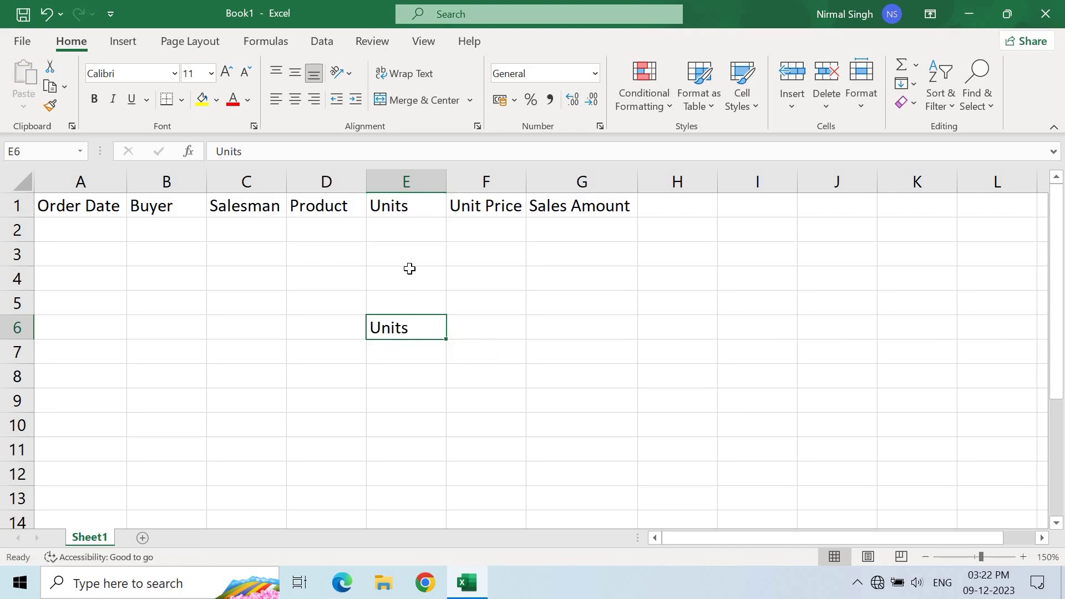
key(Delete)
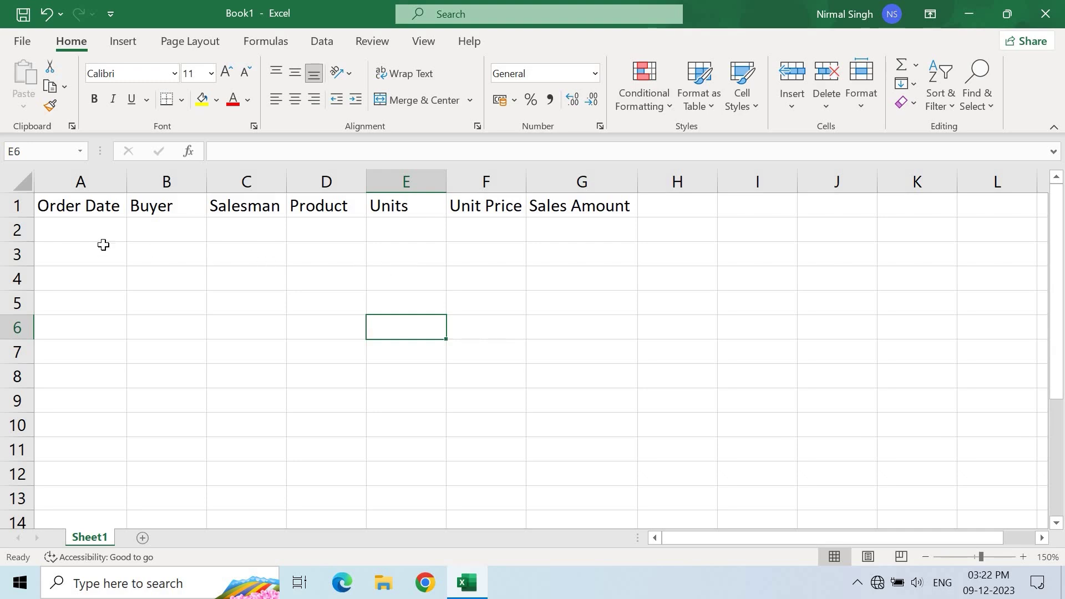
click(76, 235)
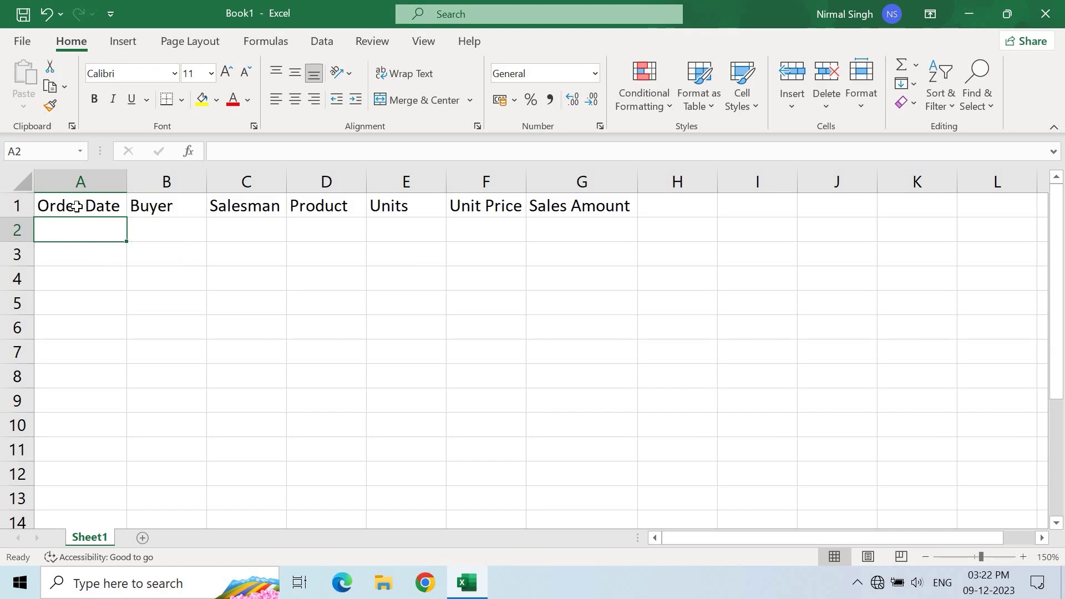
click(76, 206)
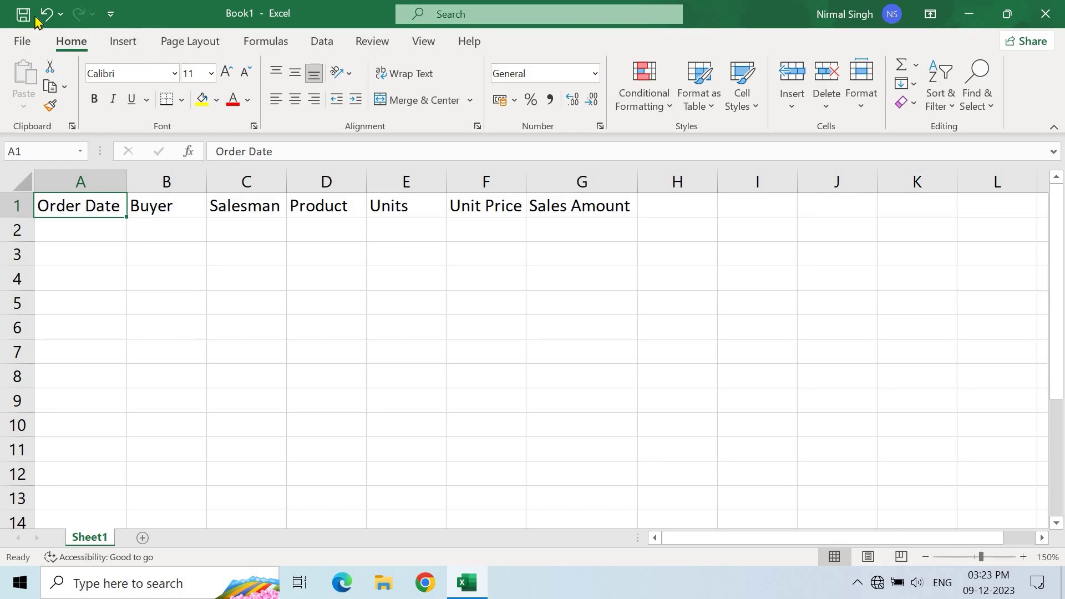
Add the Form command from Commands Not in the Ribbon to the Quick Access Toolbar
click(111, 13)
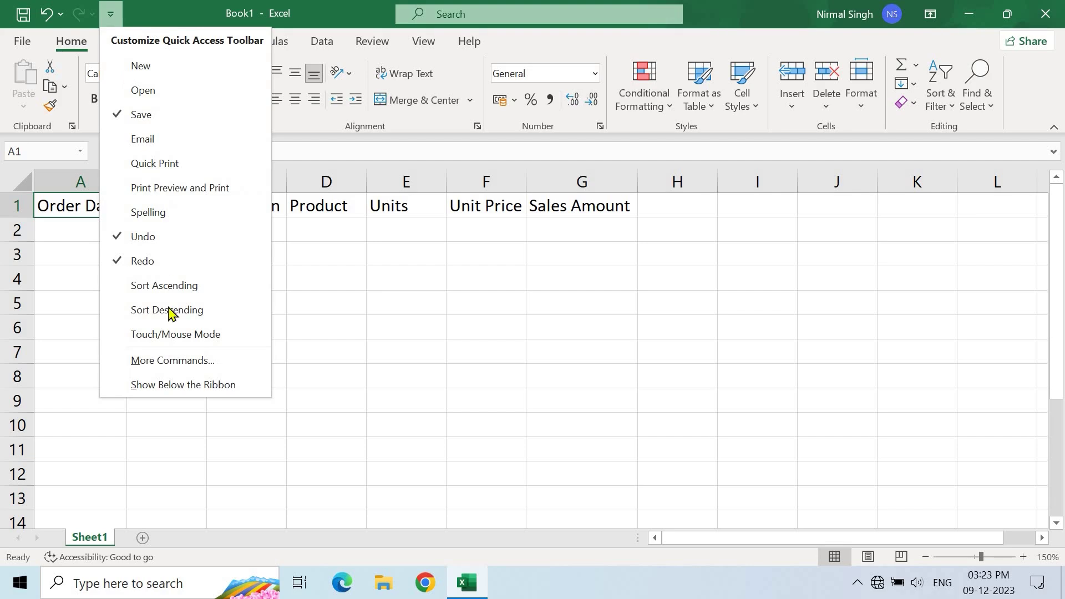
click(169, 363)
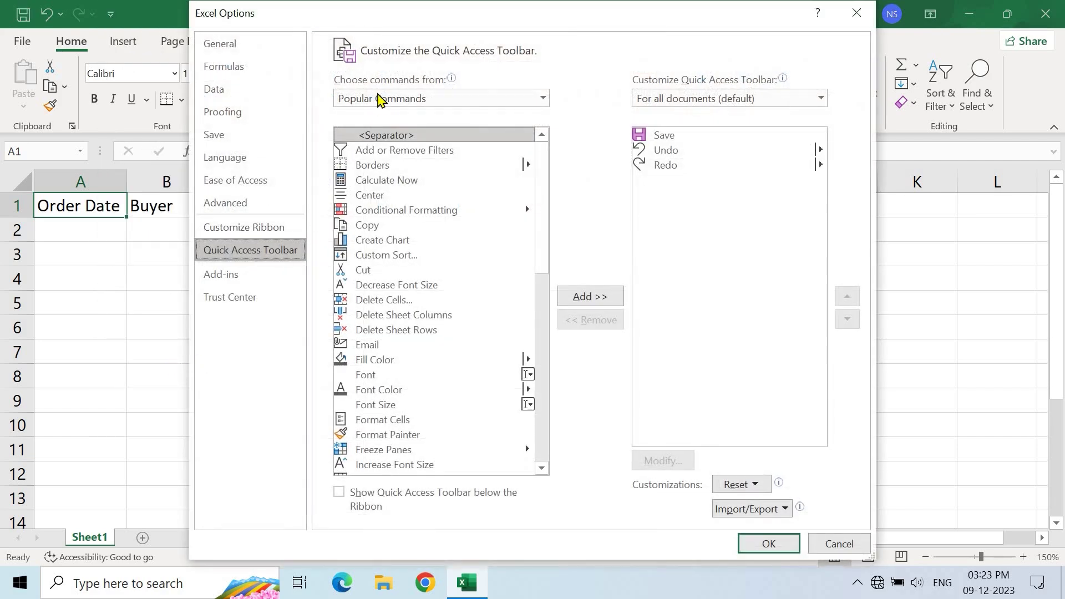
click(382, 100)
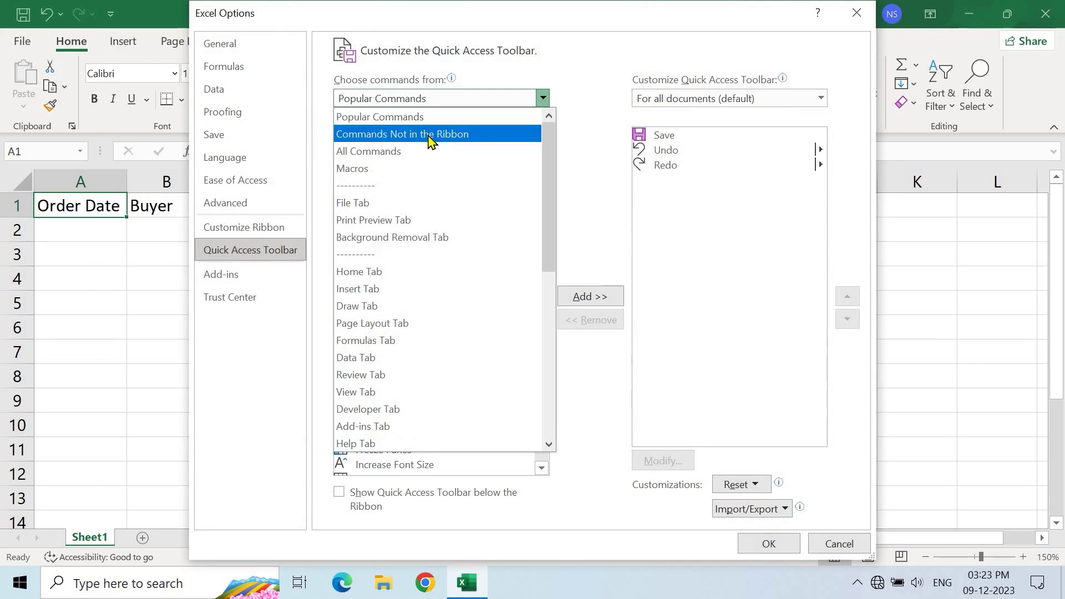
click(431, 135)
scroll(434, 226, down, 7)
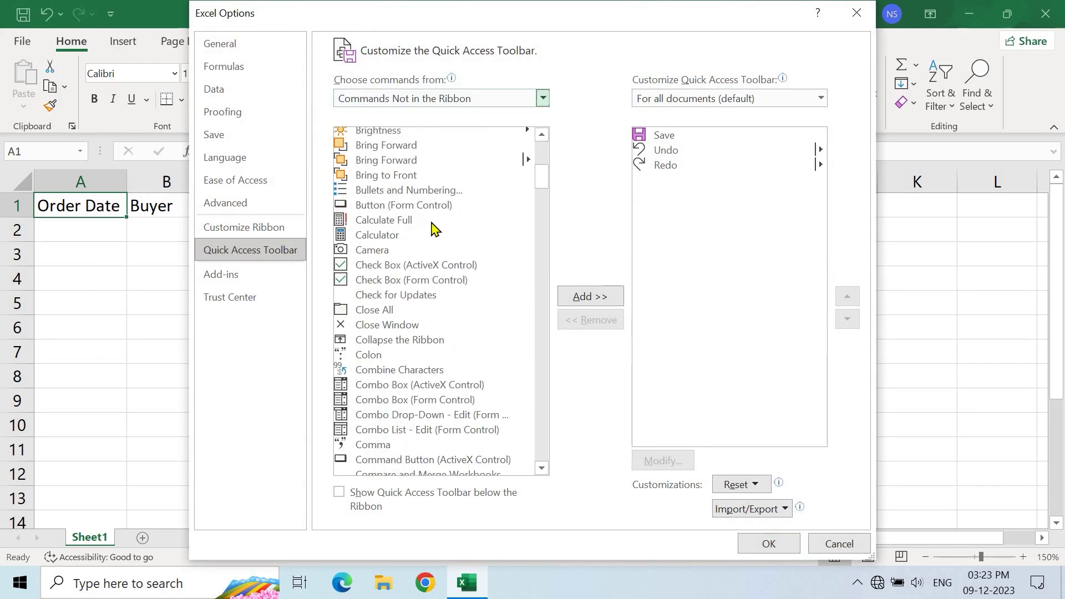
scroll(433, 226, down, 4)
scroll(431, 227, down, 5)
scroll(431, 227, down, 4)
scroll(432, 229, down, 7)
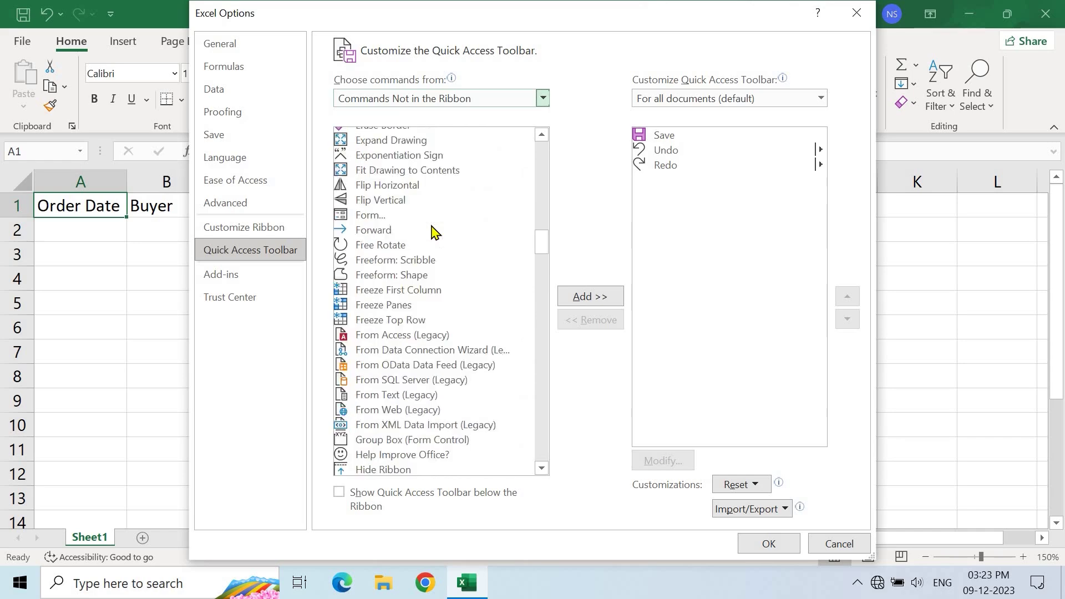
scroll(433, 230, down, 5)
scroll(432, 231, up, 4)
scroll(422, 238, up, 2)
click(383, 256)
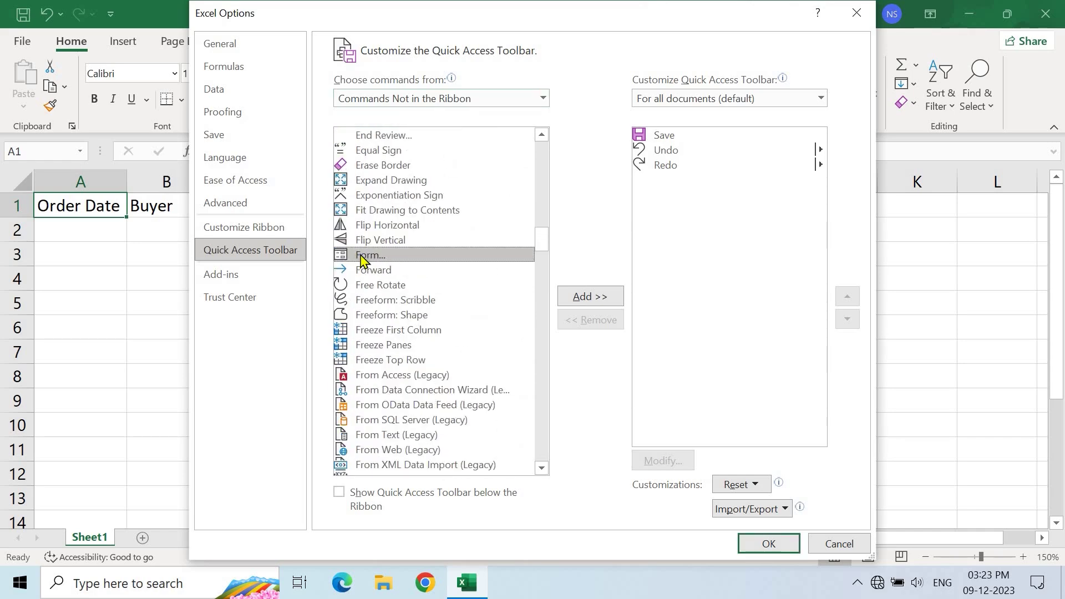
click(580, 303)
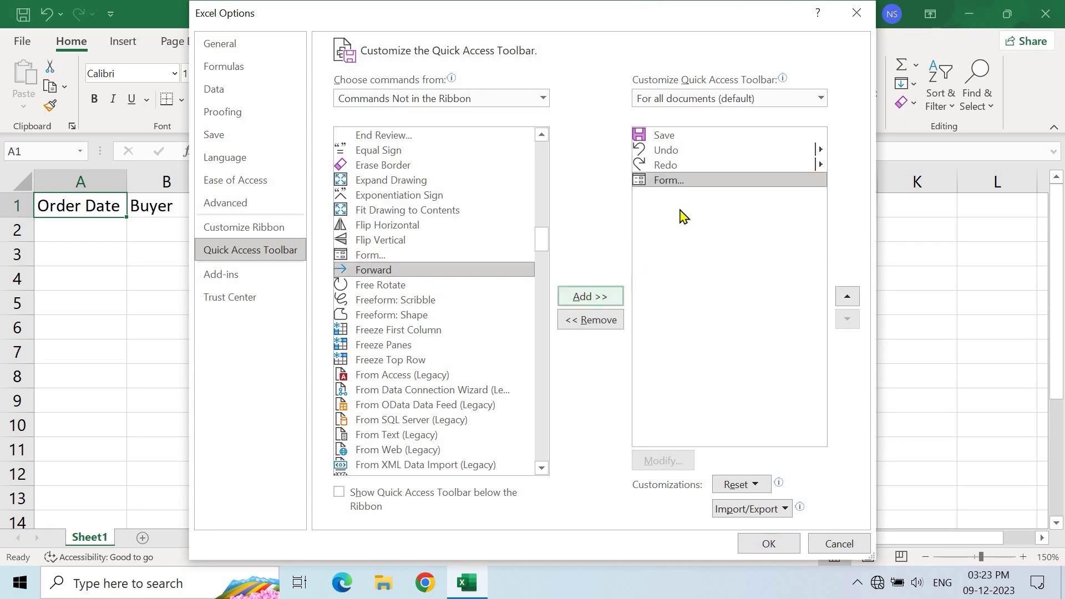
click(768, 543)
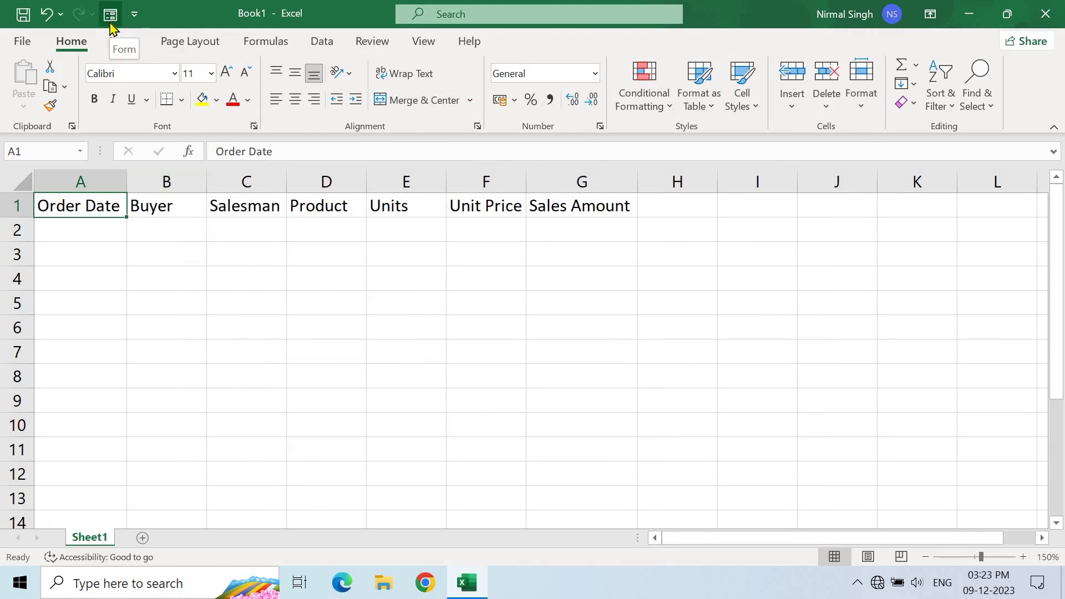
Open the data entry form from cell A2, accepting row 1 as column labels
click(95, 234)
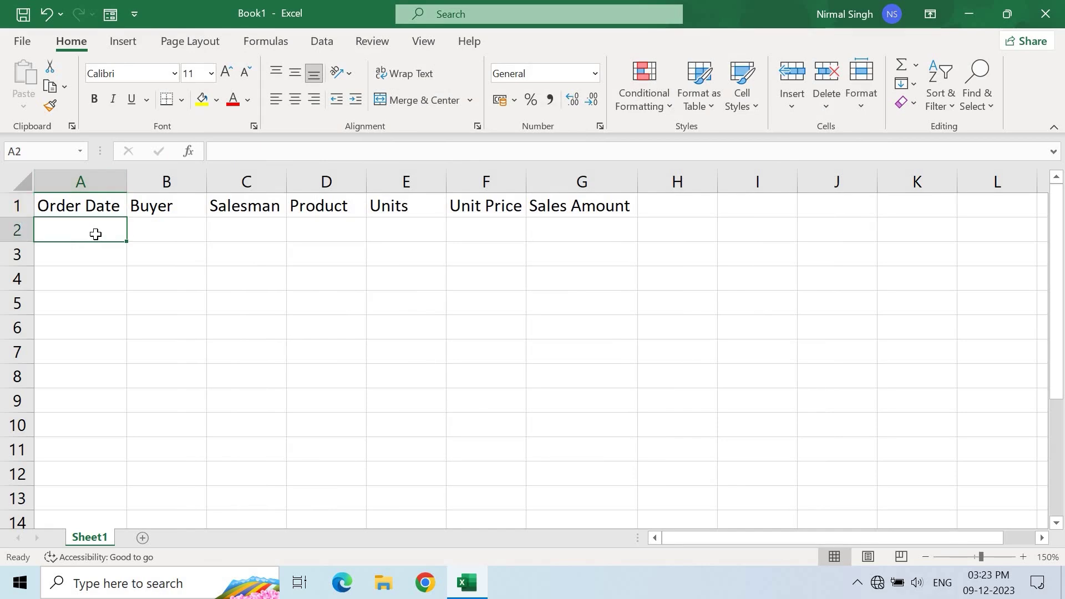
click(109, 19)
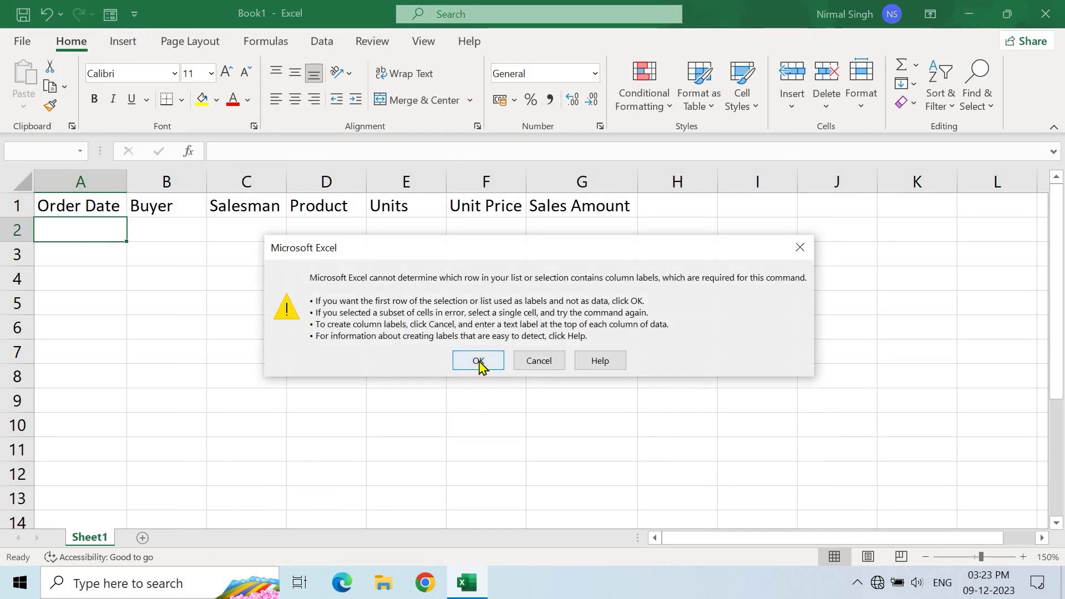
click(478, 363)
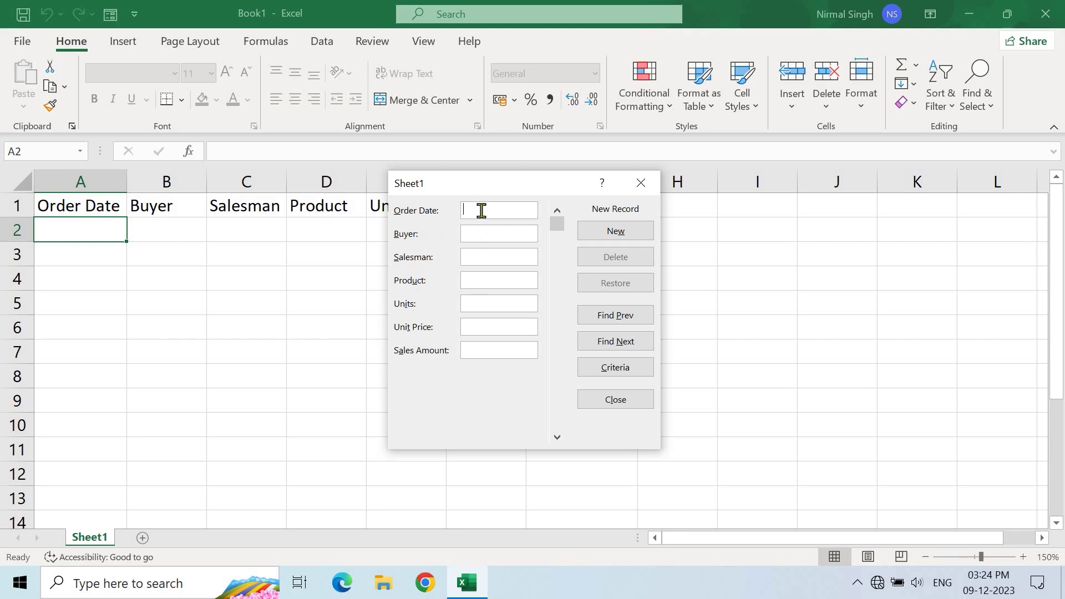
Enter the first record: 01-02-2023, buyer and salesman names, Laptop, 20 units, 30000
text(1-2-2023)
key(Tab)
text(Anil)
key(Tab)
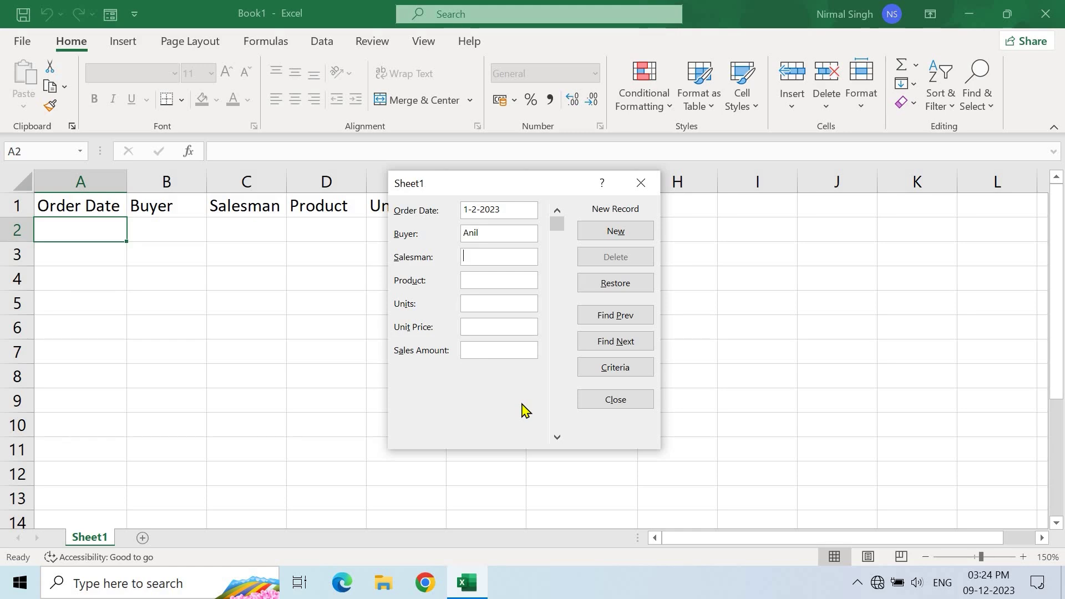
text(Manisha)
key(Tab)
text(Laptop)
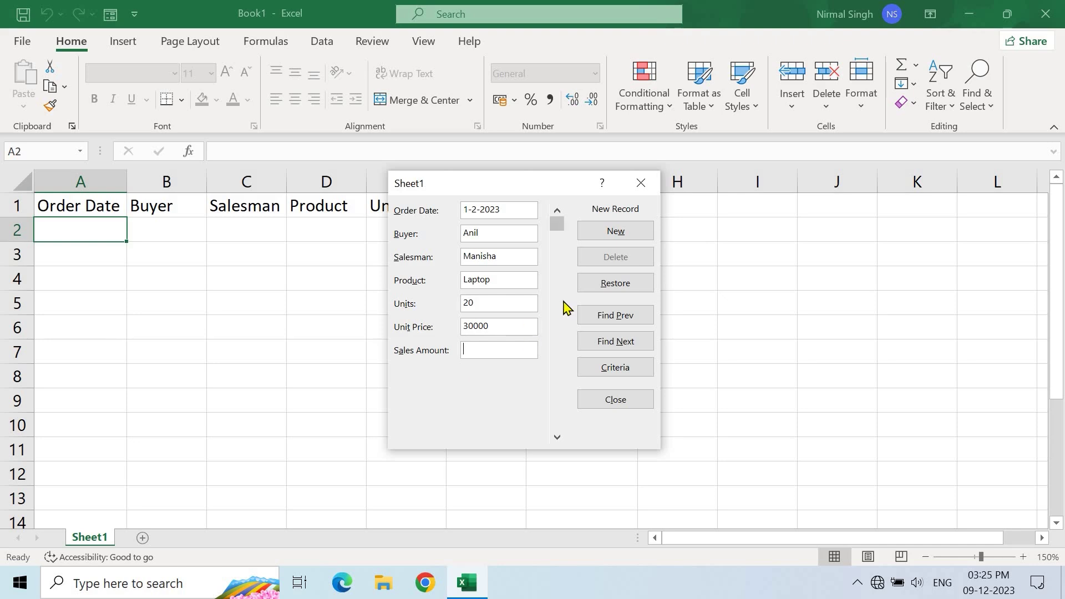
click(614, 235)
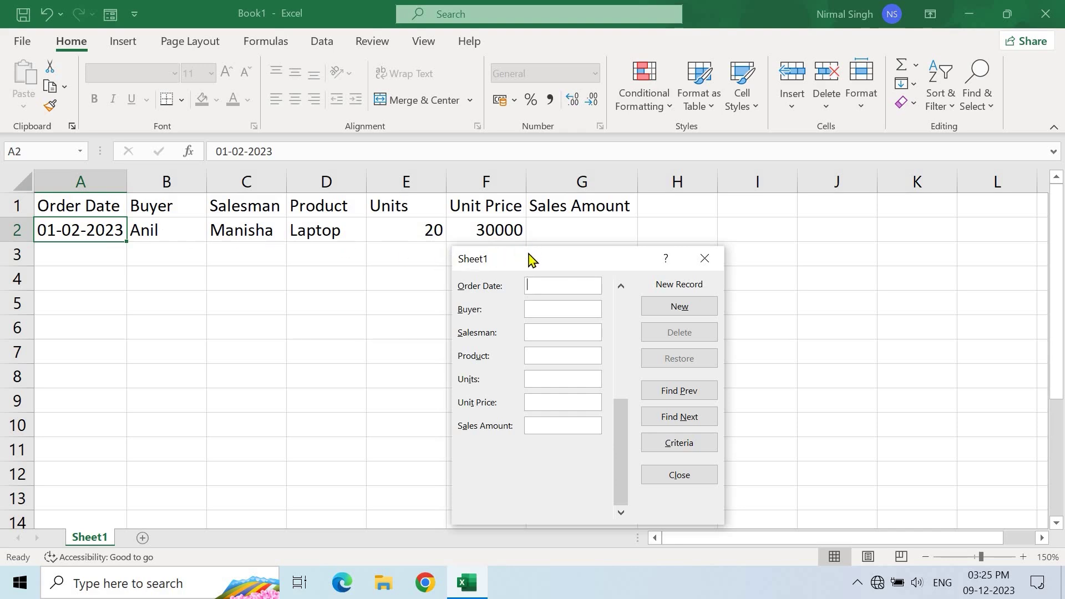
Enter the remaining February records into rows 3–13 through the form, then close it
drag(506, 259, 490, 257)
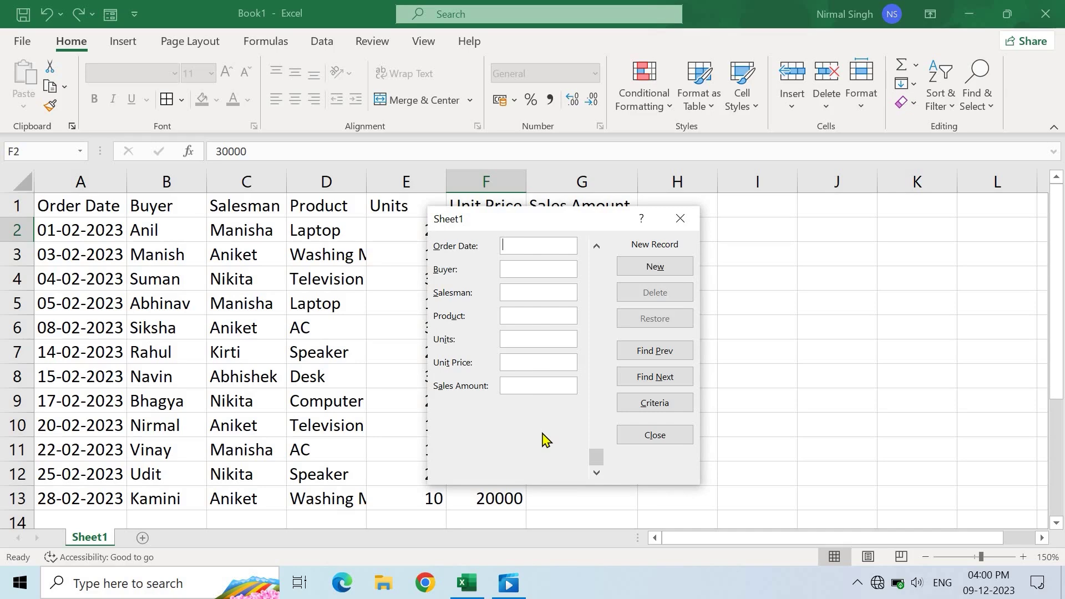
click(656, 436)
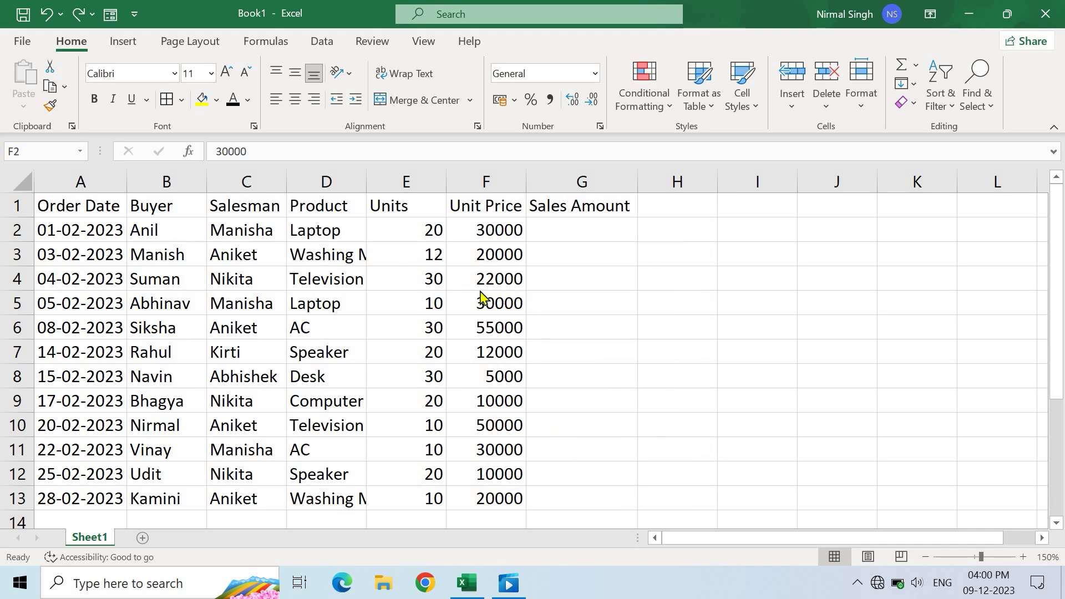
AutoFit column D so Washing Machine shows fully, then select the Unit Price cells
double_click(366, 182)
click(395, 299)
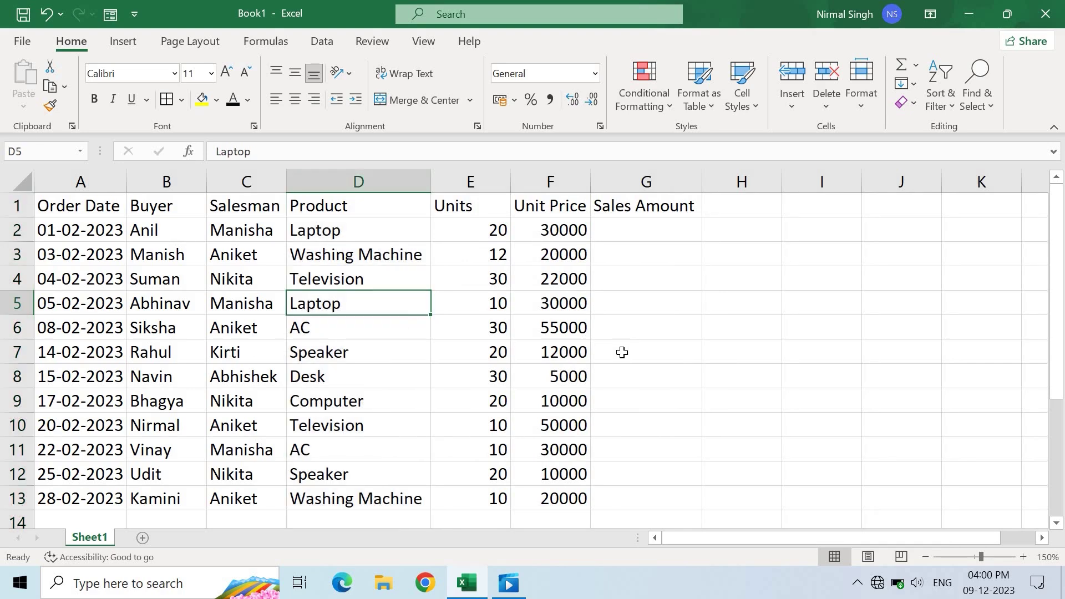
click(554, 213)
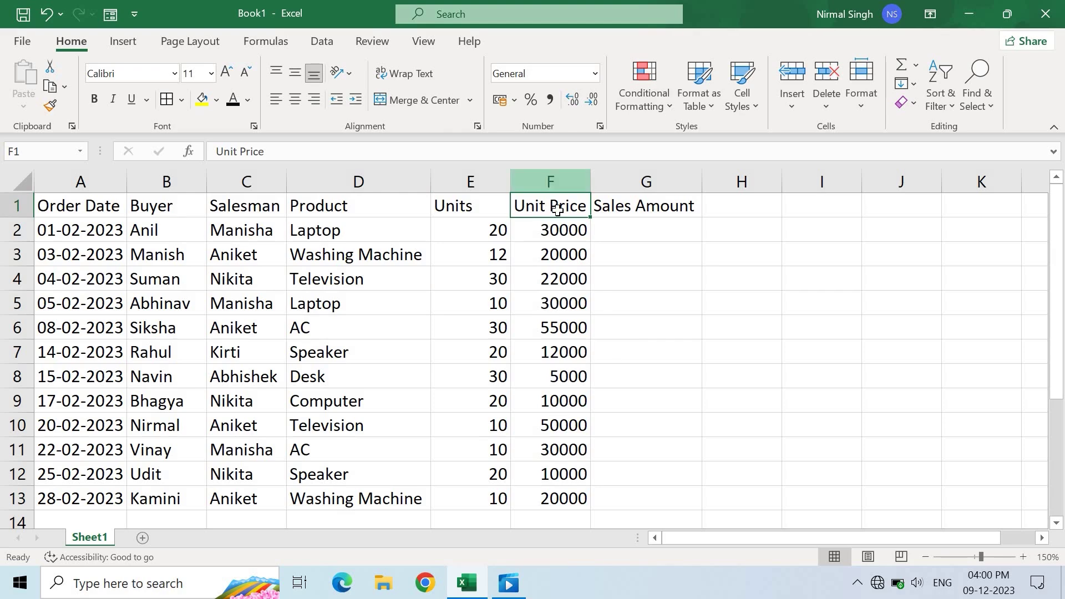
click(552, 186)
click(552, 229)
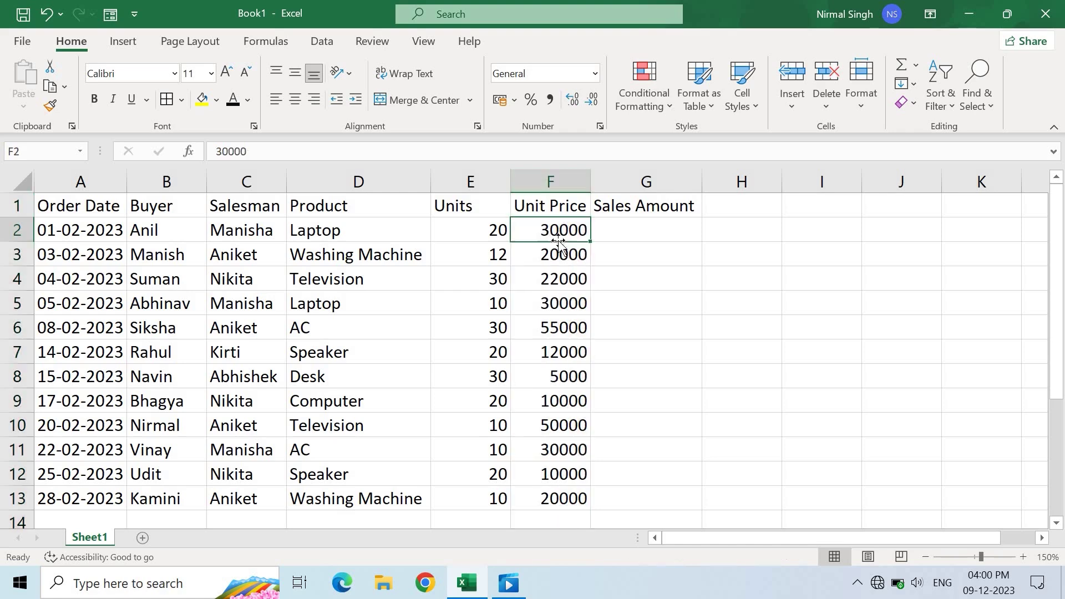
click(531, 207)
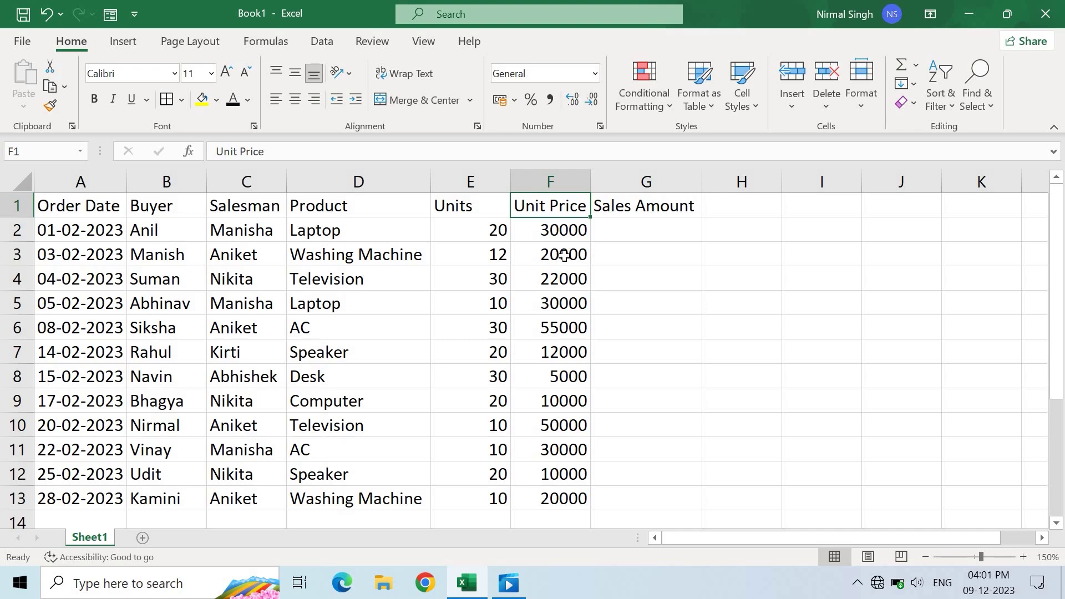
Format Unit Price cells F2:F13 as rupee Currency with two decimals, e.g. ₹ 30,000.00
drag(558, 230, 554, 498)
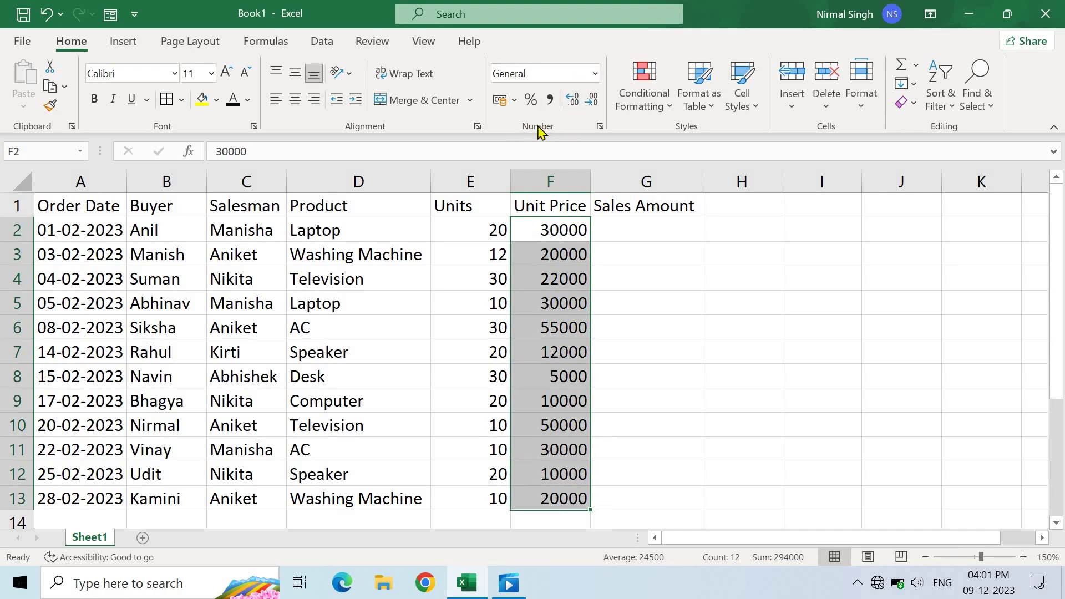
click(595, 73)
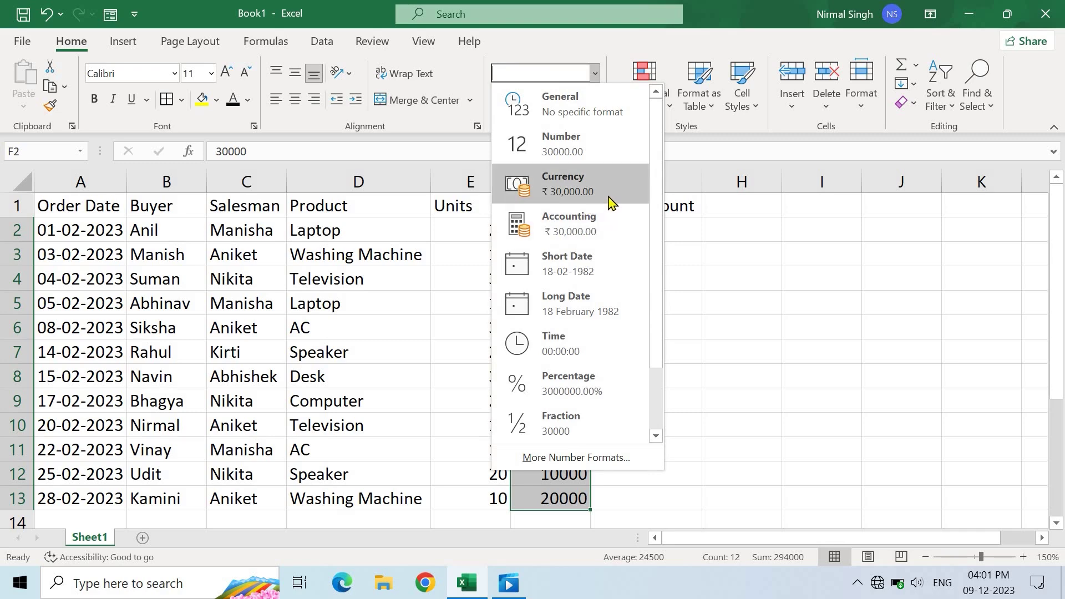
click(579, 186)
click(562, 257)
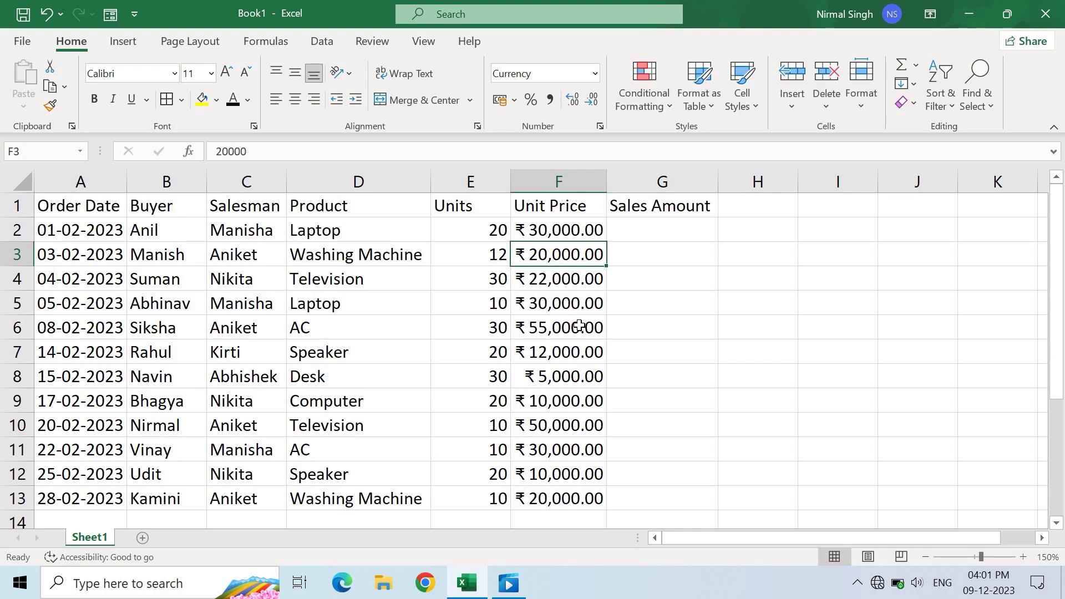
click(580, 227)
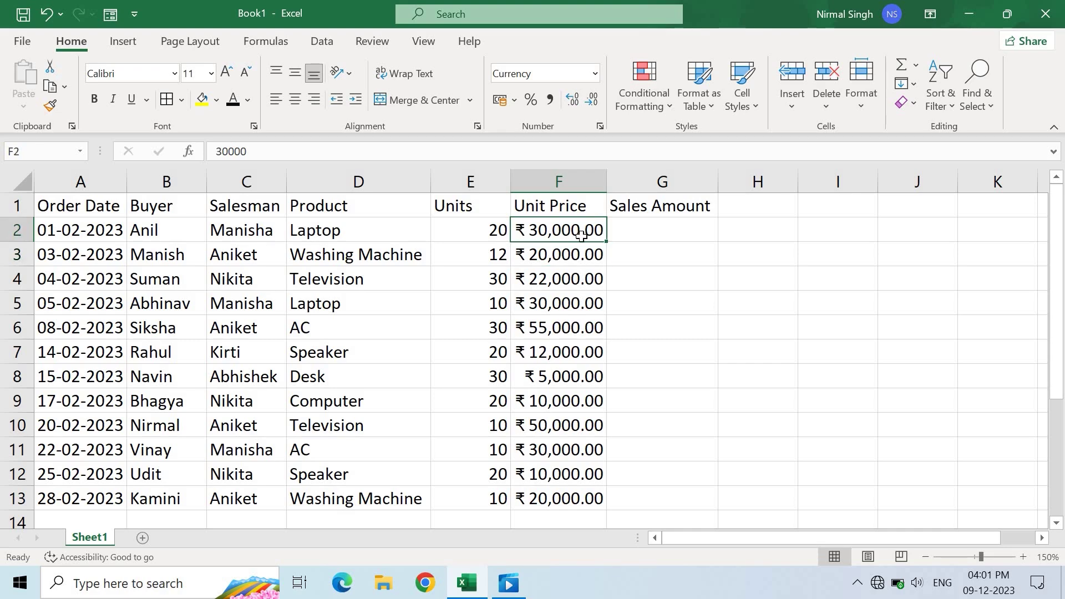
click(595, 74)
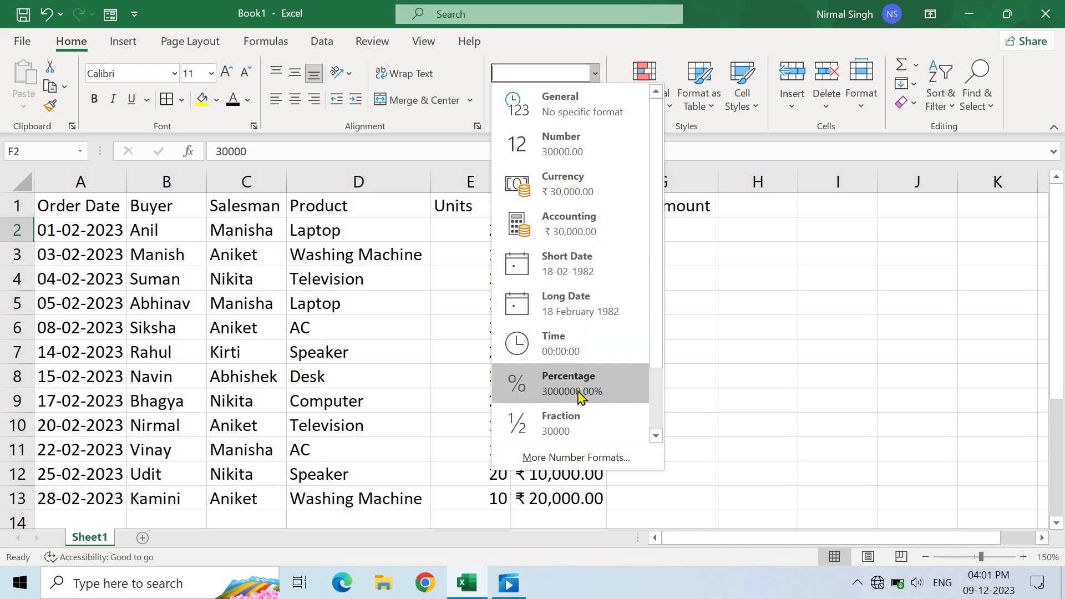
key(Escape)
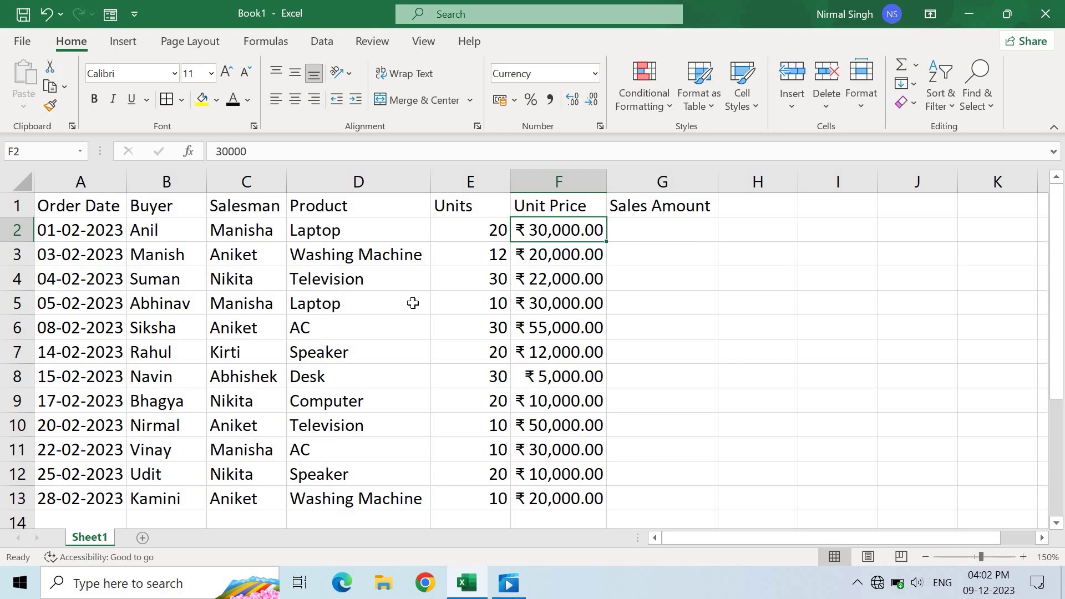
Make header cells A1:G1 bold with a yellow fill
drag(80, 205, 660, 206)
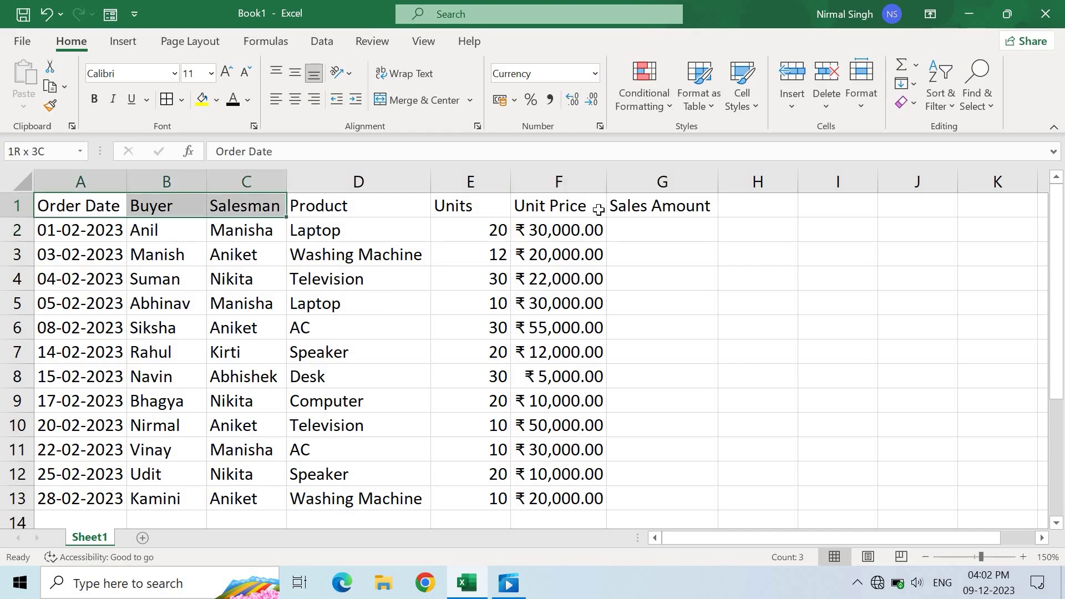
click(356, 238)
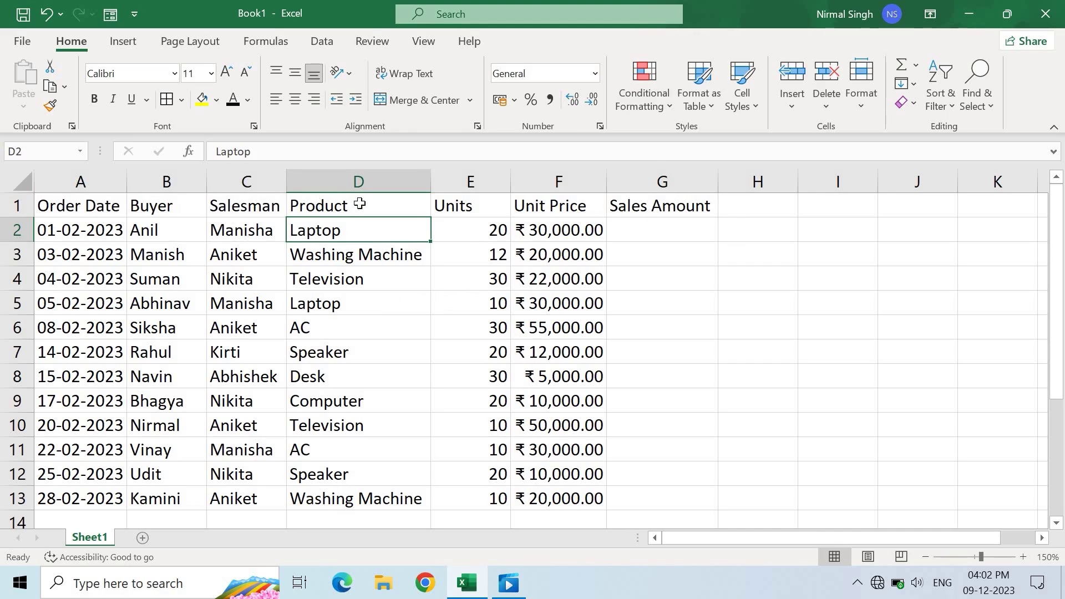
drag(77, 206, 681, 211)
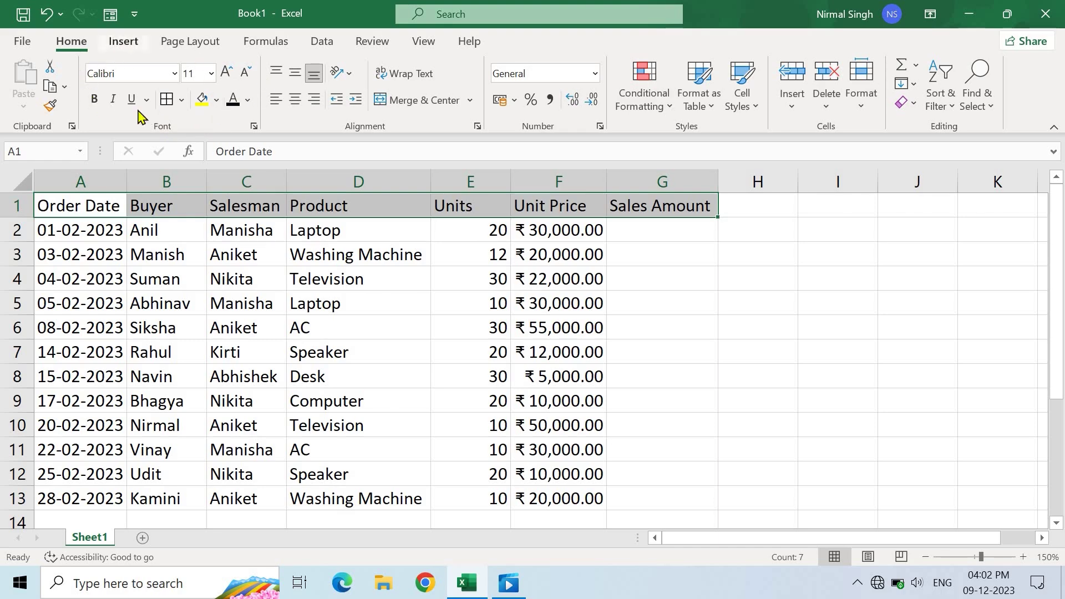
key(ctrl+i)
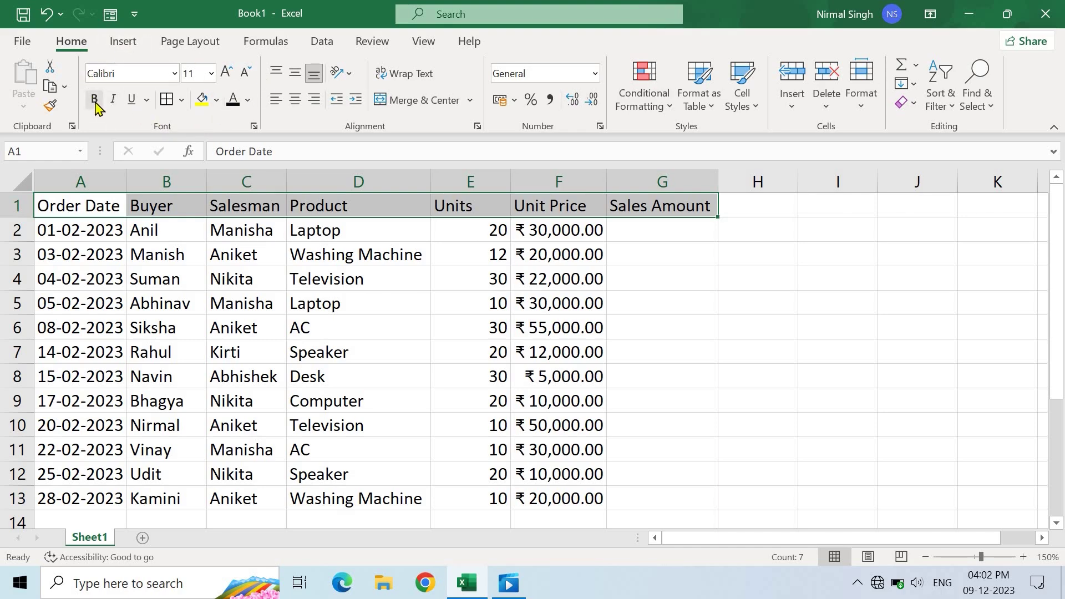
click(95, 102)
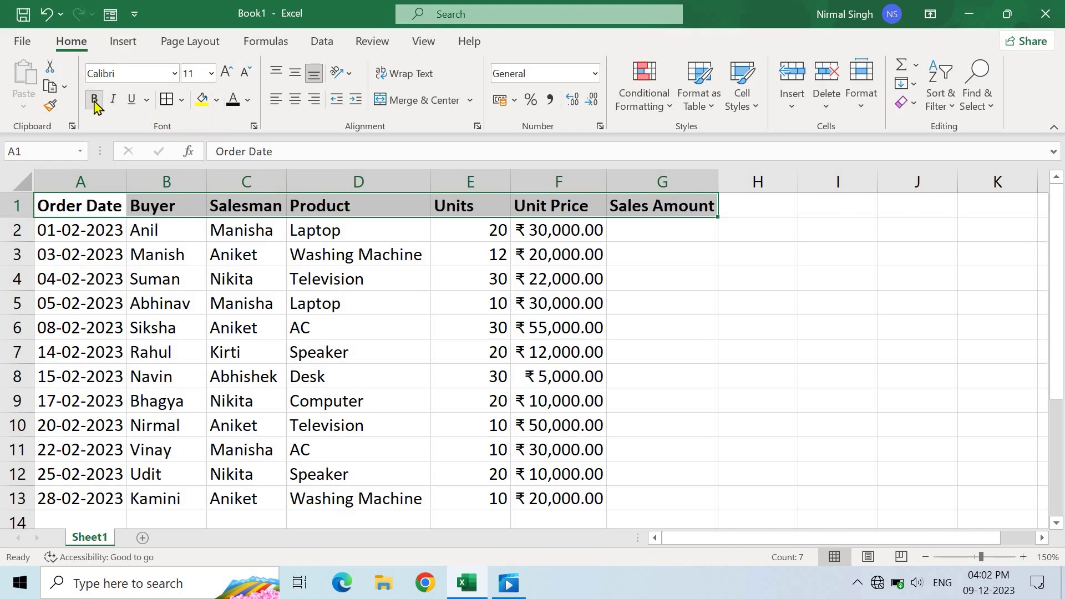
click(216, 100)
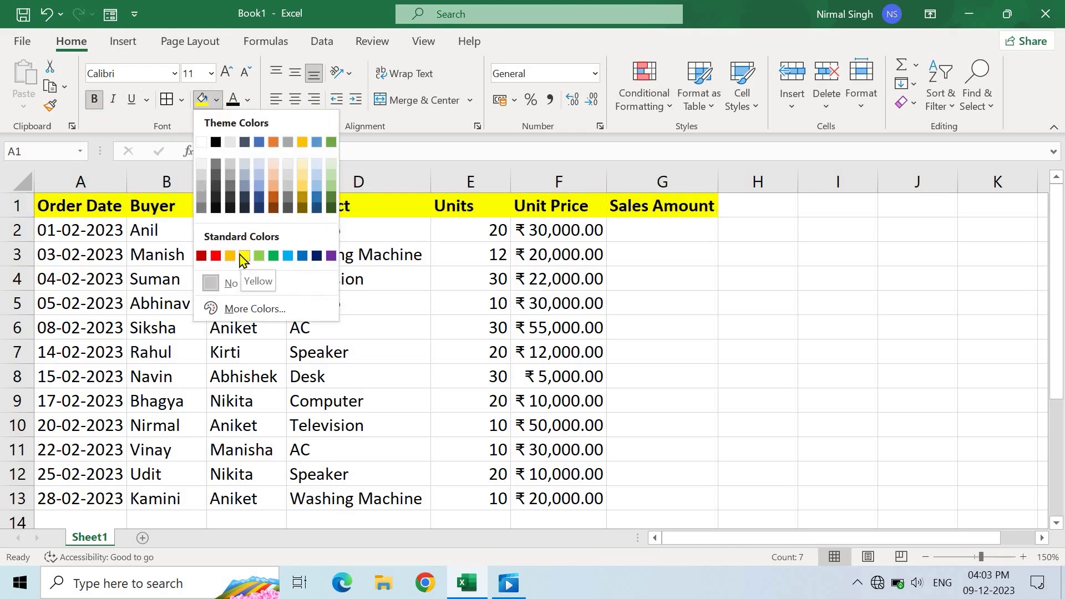
click(244, 255)
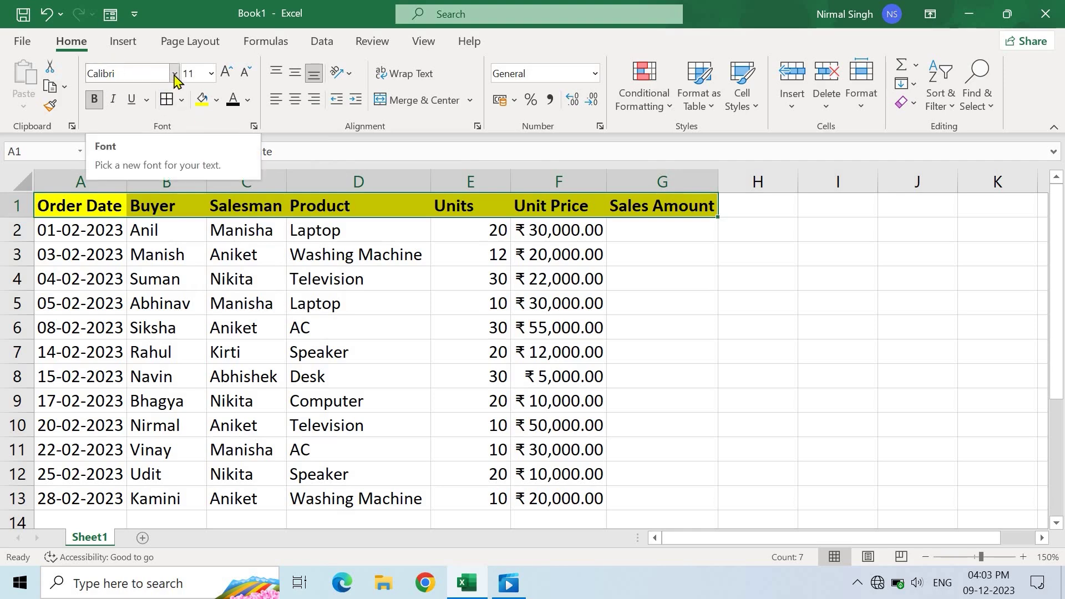
Keep the header font at Calibri size 11 and reselect the header row
click(173, 73)
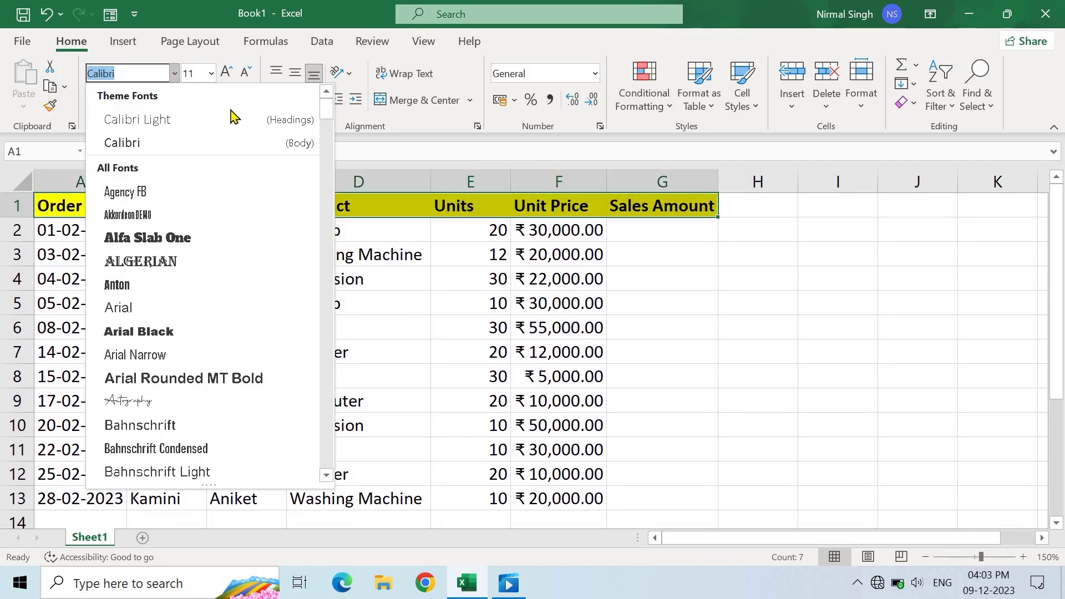
key(Escape)
click(211, 74)
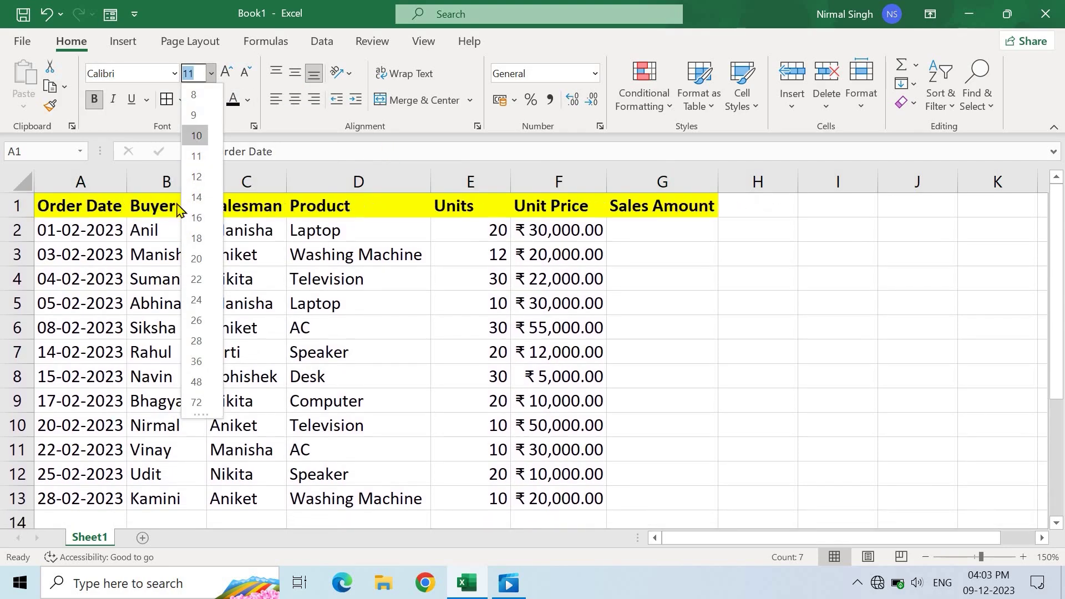
key(Escape)
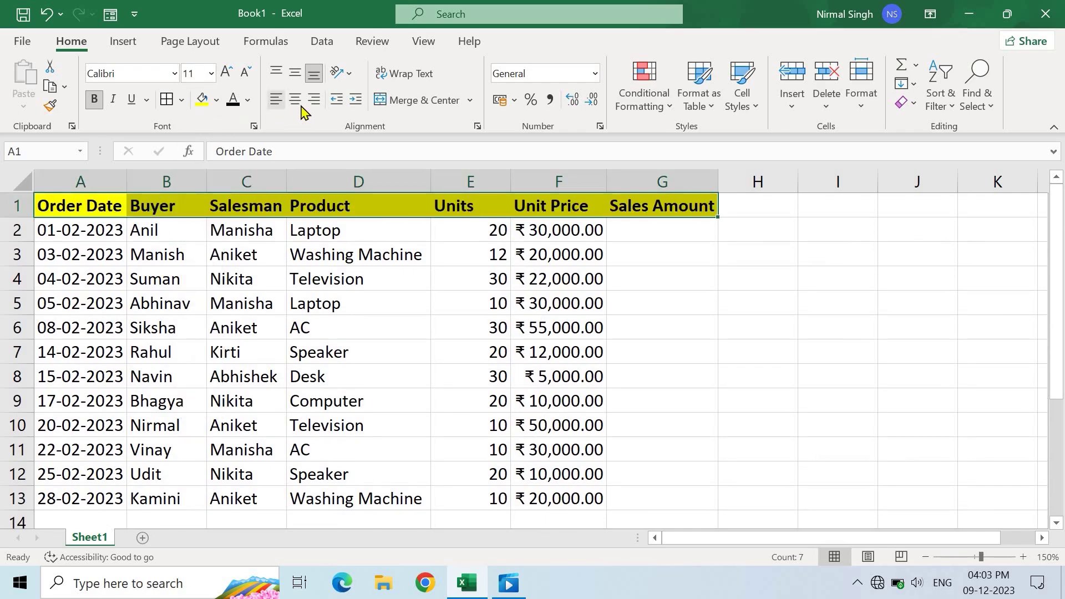
click(276, 101)
click(258, 209)
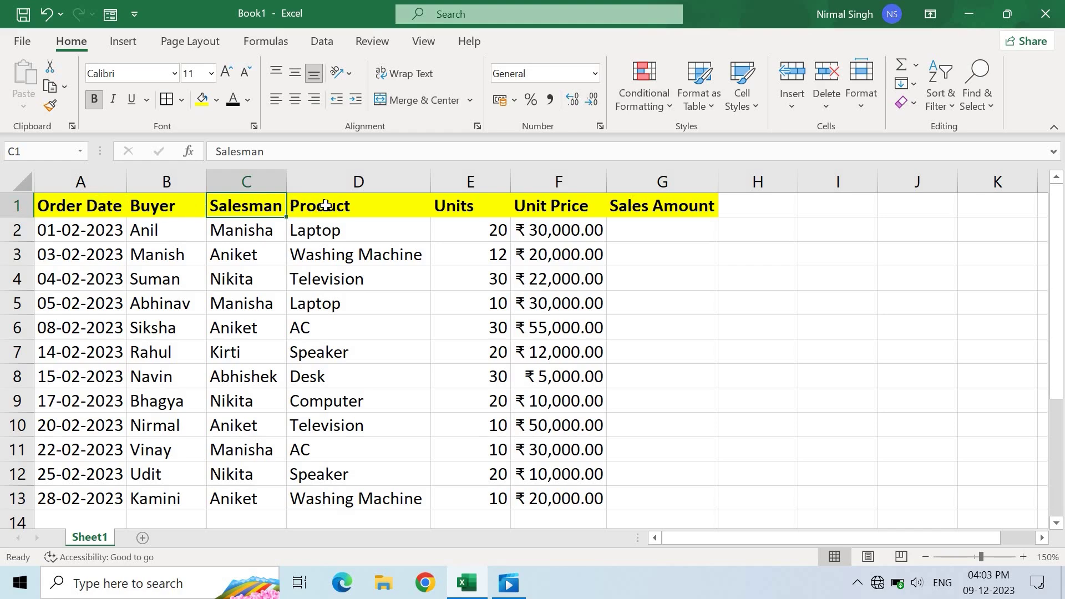
drag(92, 206, 666, 208)
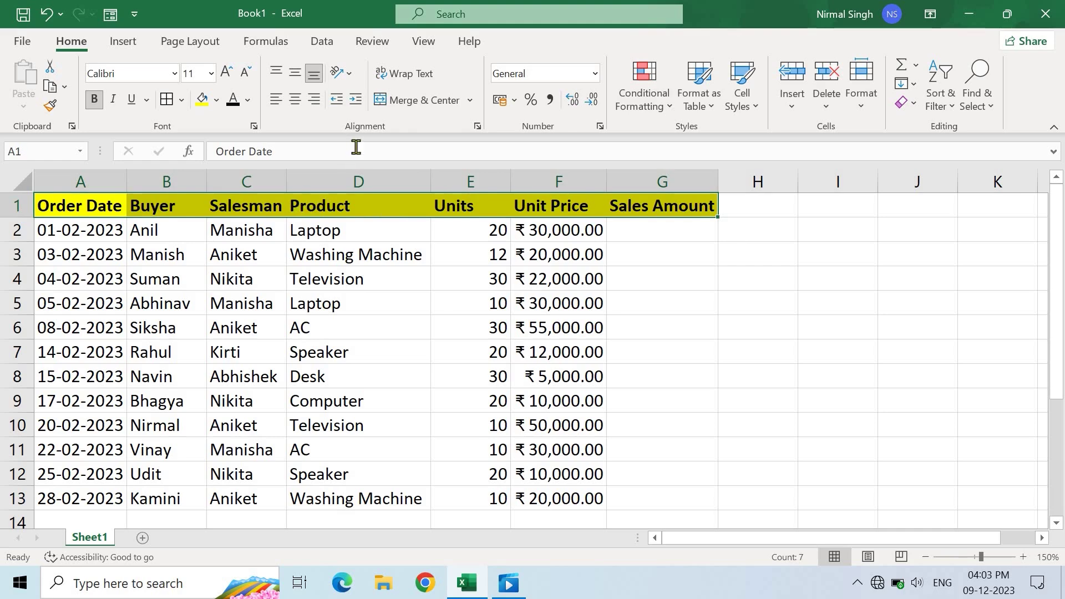
Align the A1:G1 header labels to Middle vertically and Center horizontally
click(295, 99)
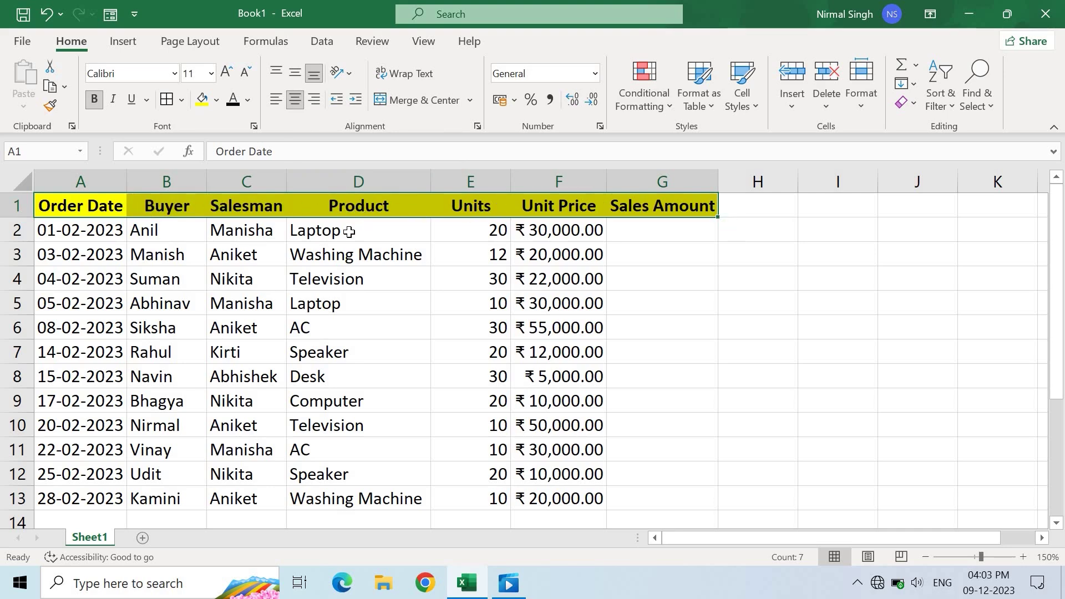
click(276, 100)
click(314, 99)
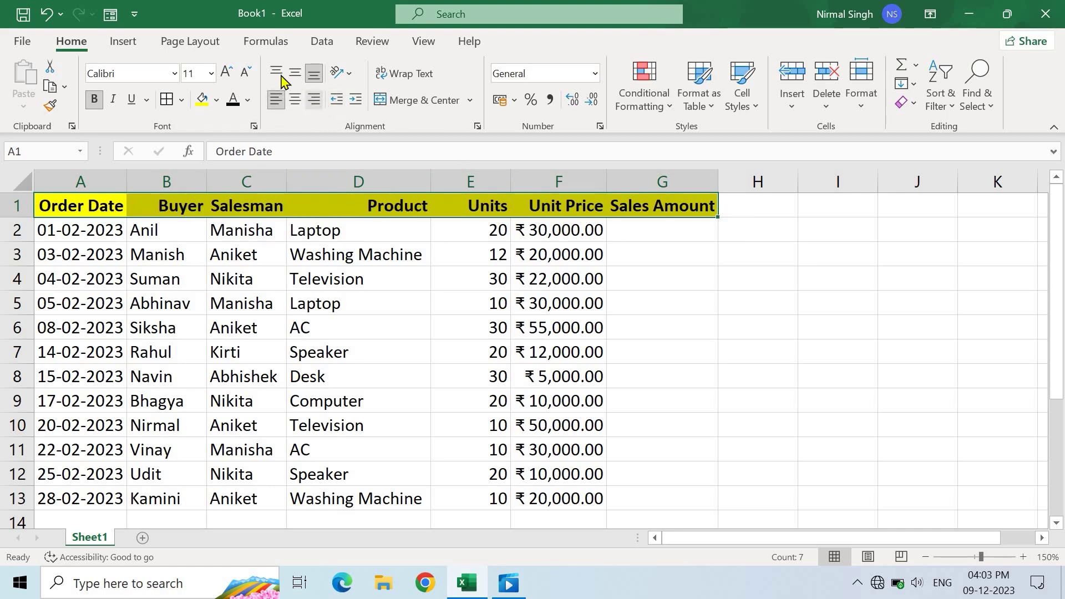
click(277, 74)
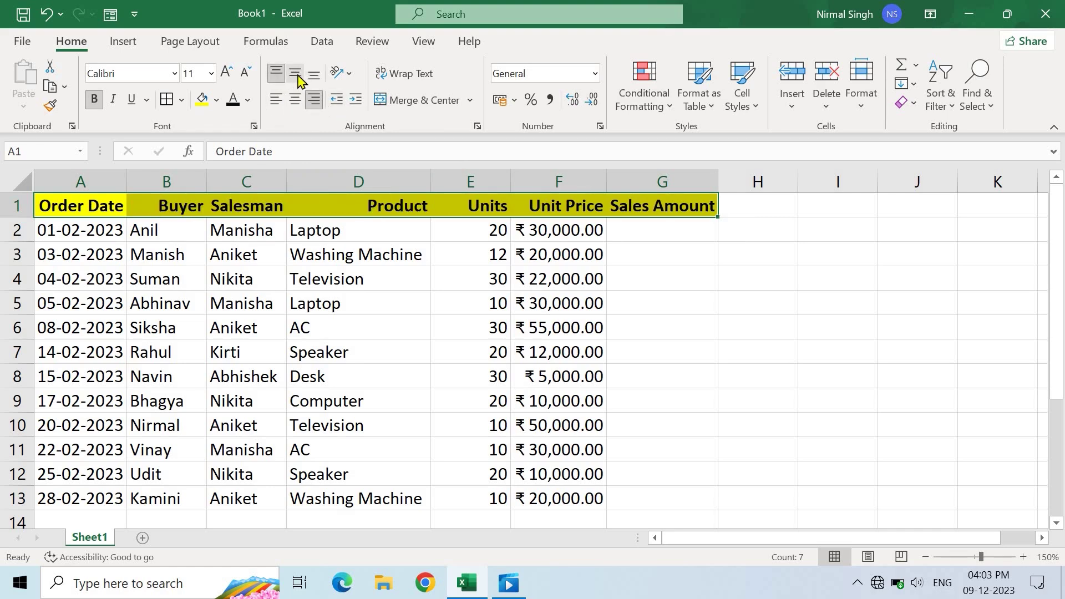
click(296, 74)
click(313, 74)
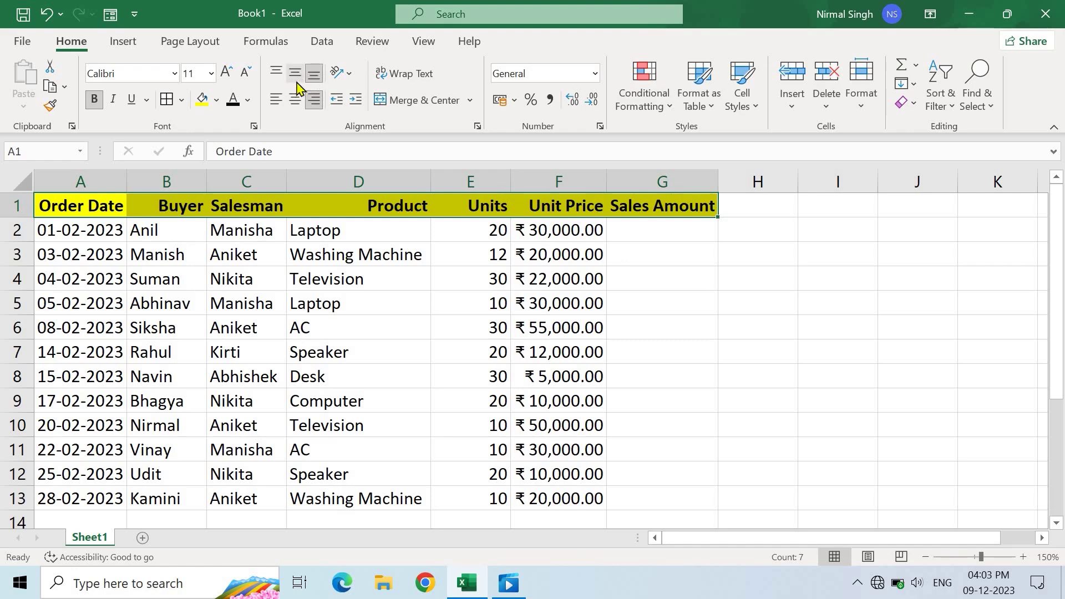
click(297, 80)
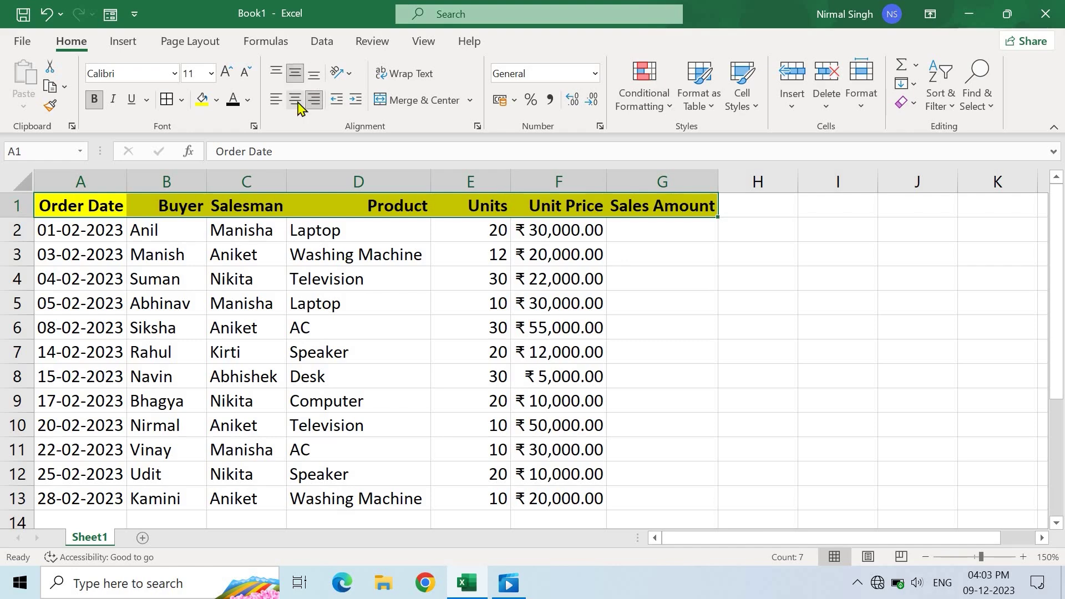
click(294, 228)
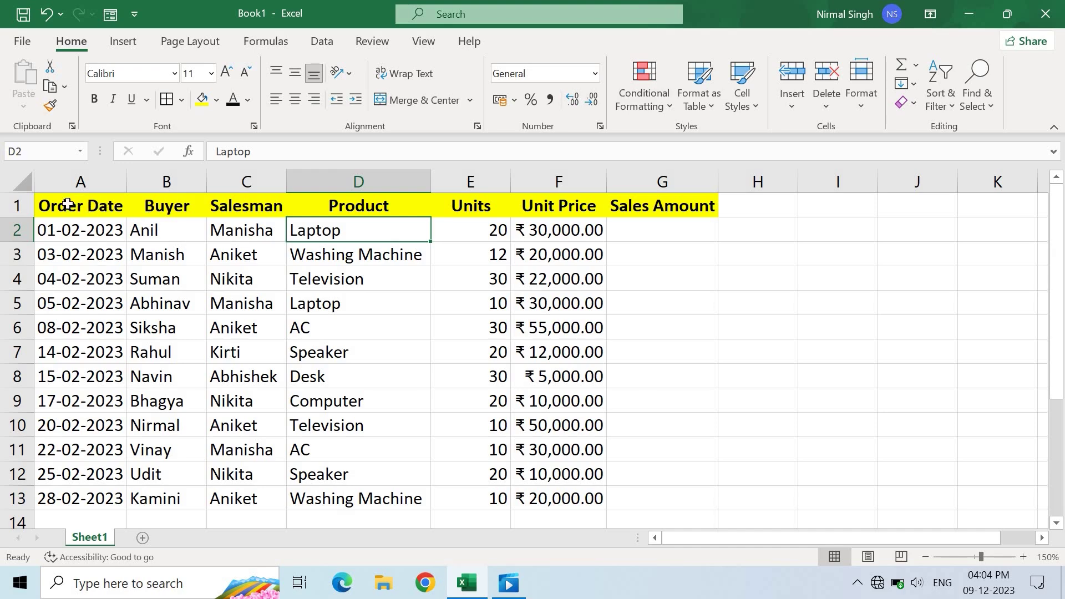
Apply All Borders to the sales data range A1:G13
mouse_move(66, 205)
mouse_down()
mouse_move(687, 484)
mouse_move(687, 499)
mouse_up()
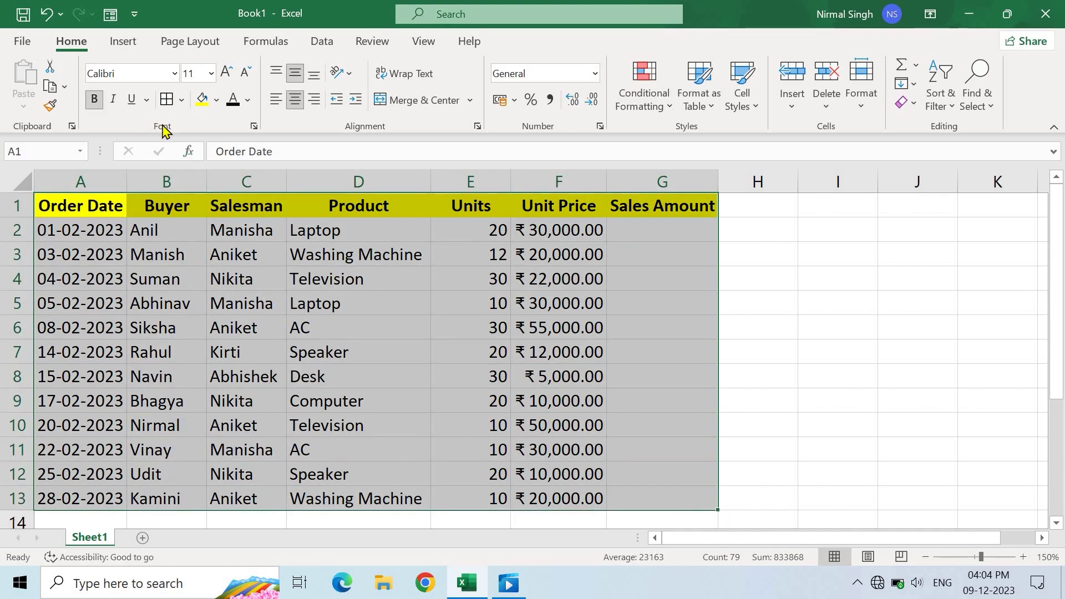
click(181, 99)
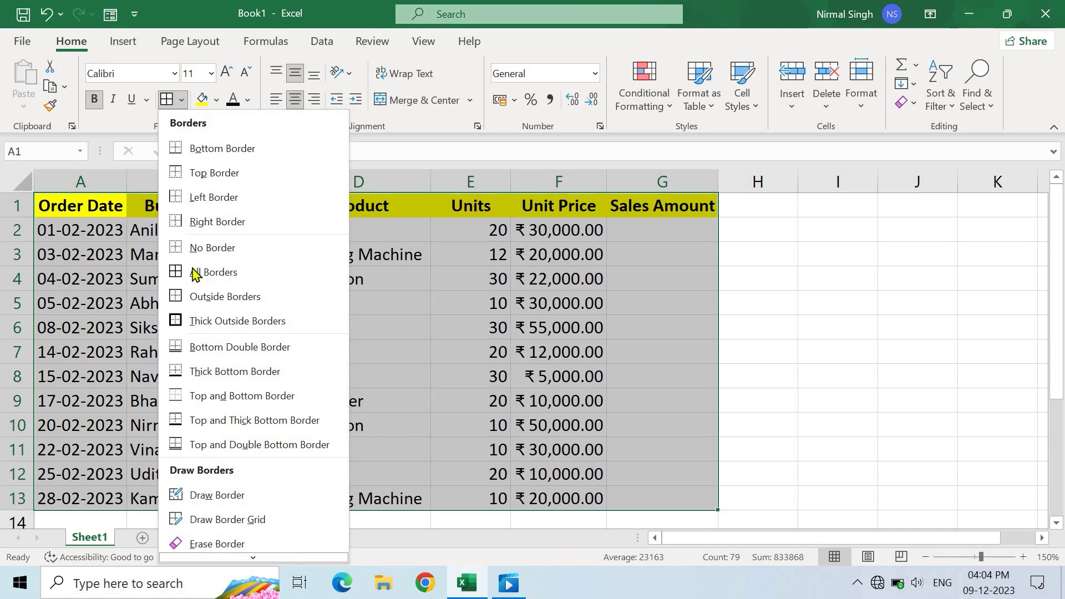
click(224, 279)
click(237, 261)
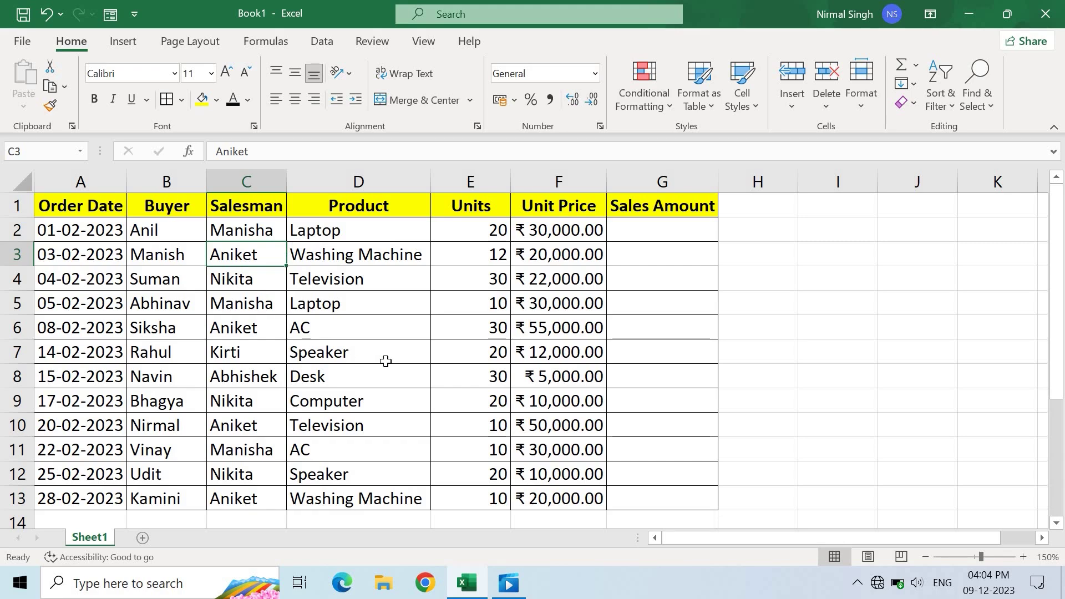
click(371, 306)
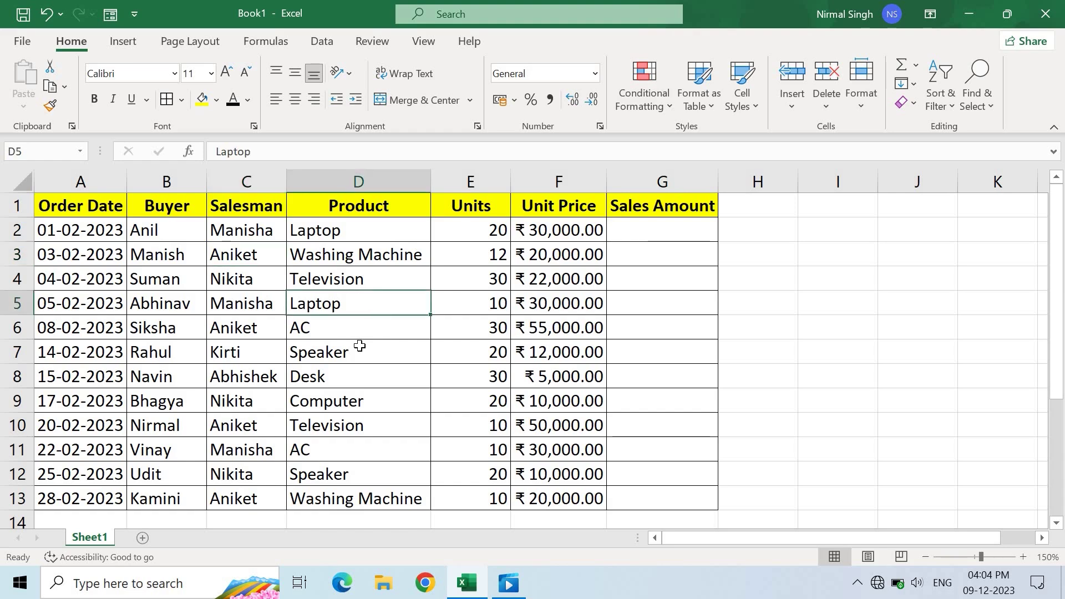
Convert A1:G13 into a table with headers using Ctrl+T
key(ctrl+t)
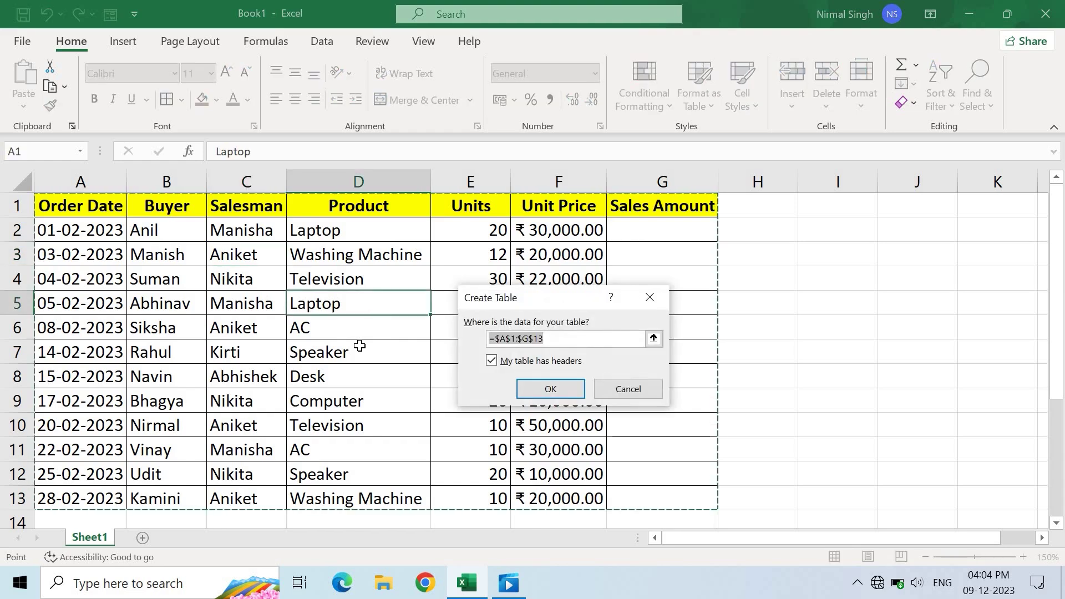
click(540, 393)
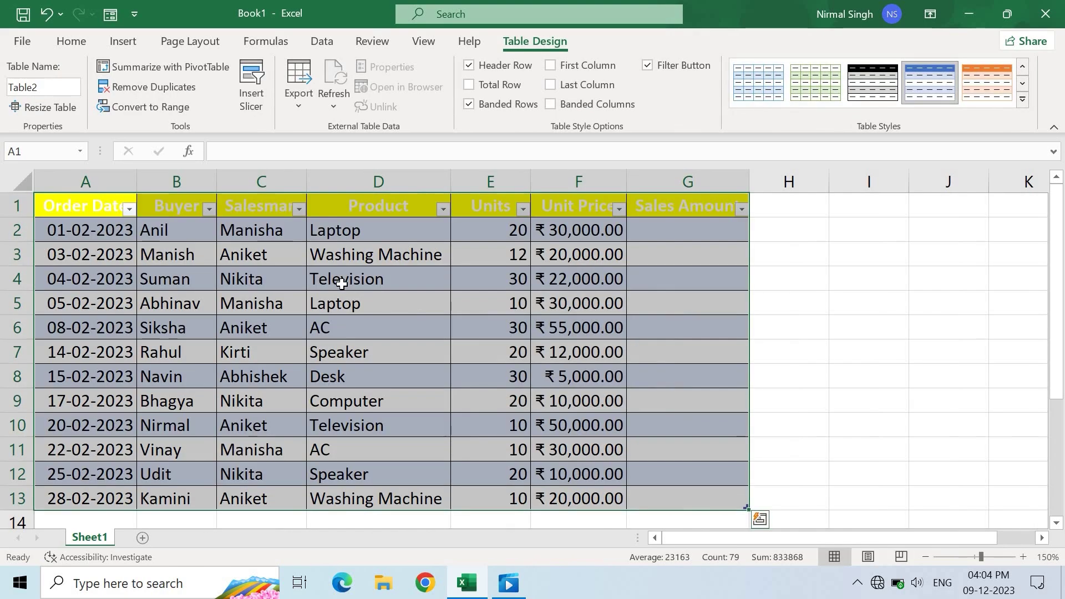
click(341, 280)
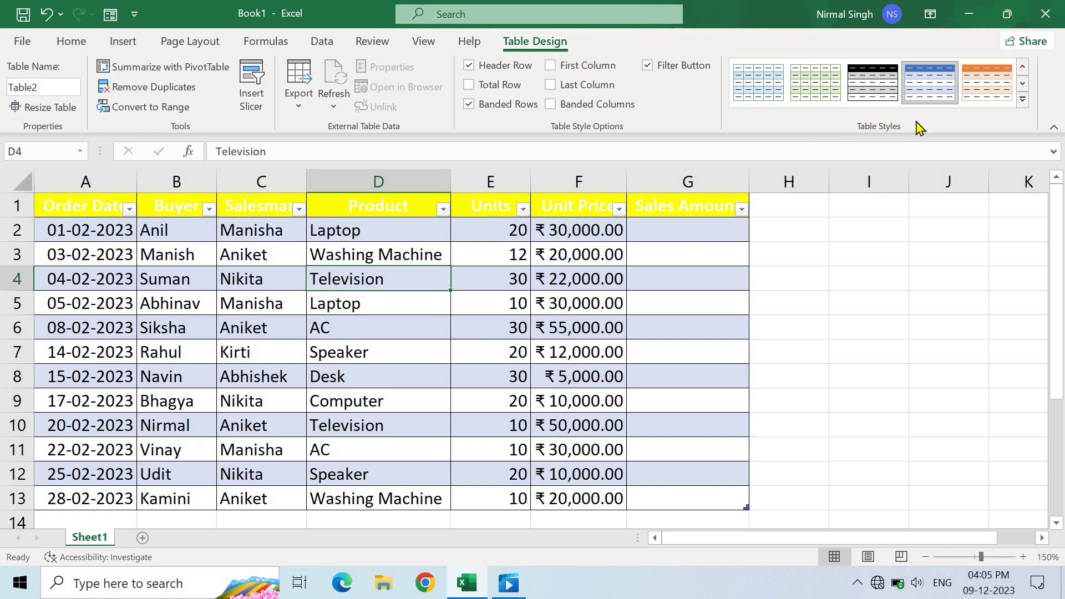
Apply the grey Light Style 15 table style to the sales table
click(1022, 99)
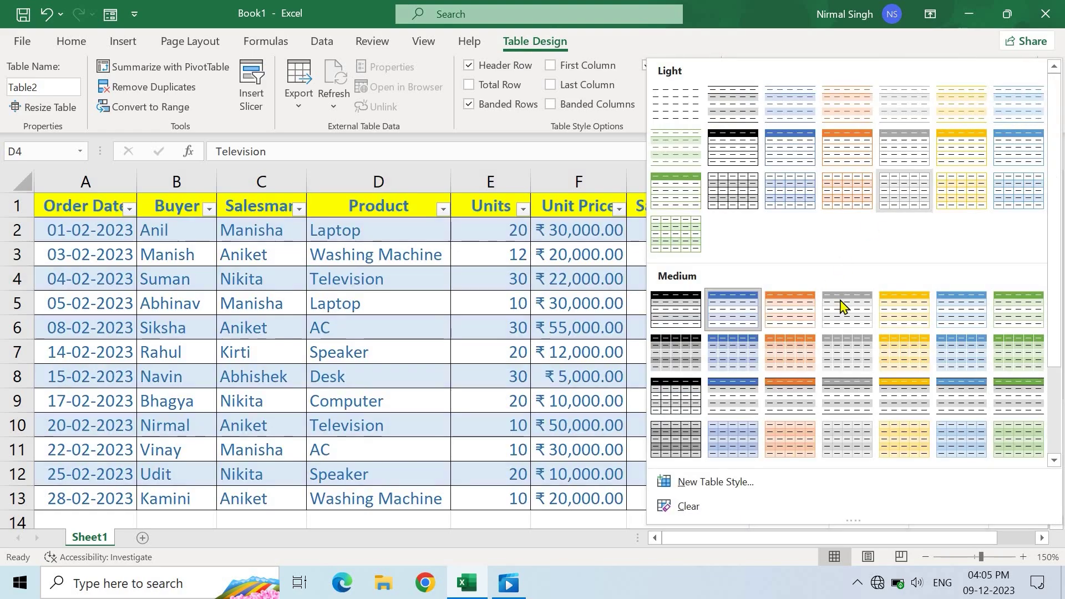
click(776, 185)
click(1052, 108)
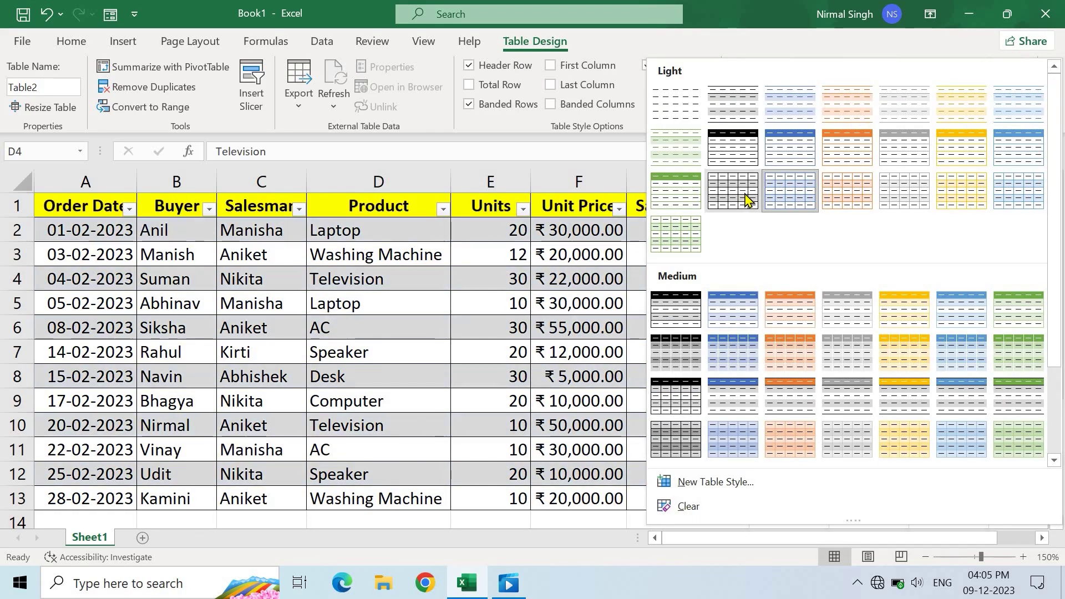
click(743, 193)
click(537, 295)
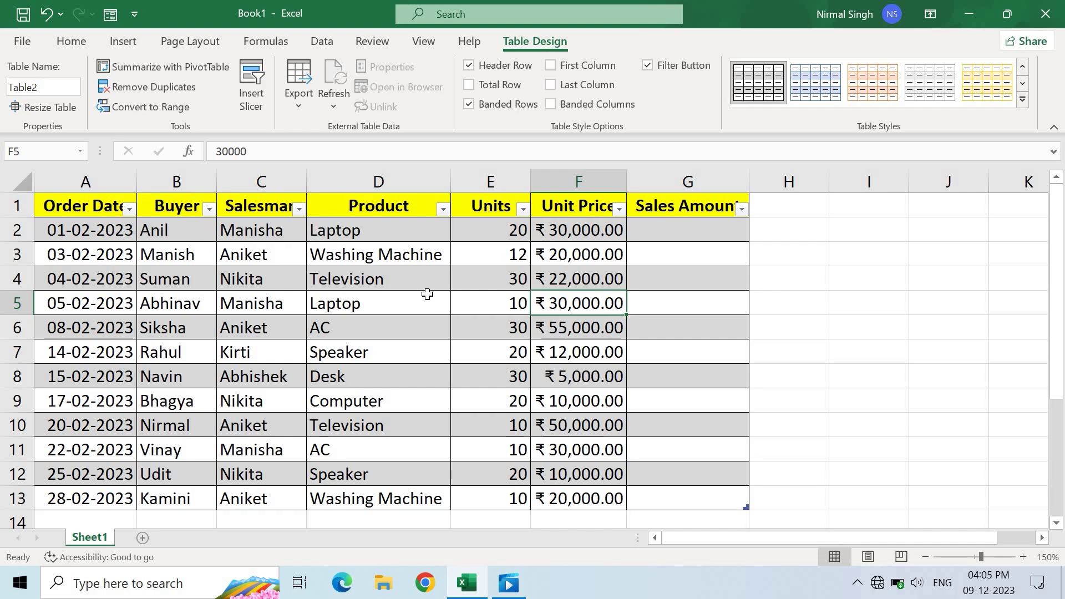
scroll(423, 293, down, 1)
scroll(422, 300, down, 1)
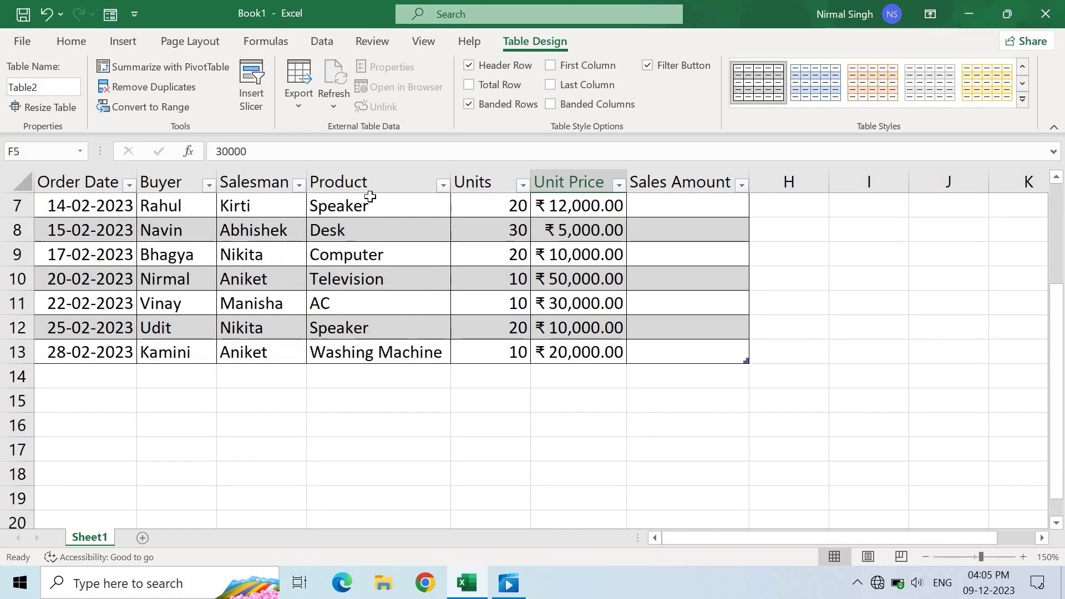
scroll(492, 277, up, 2)
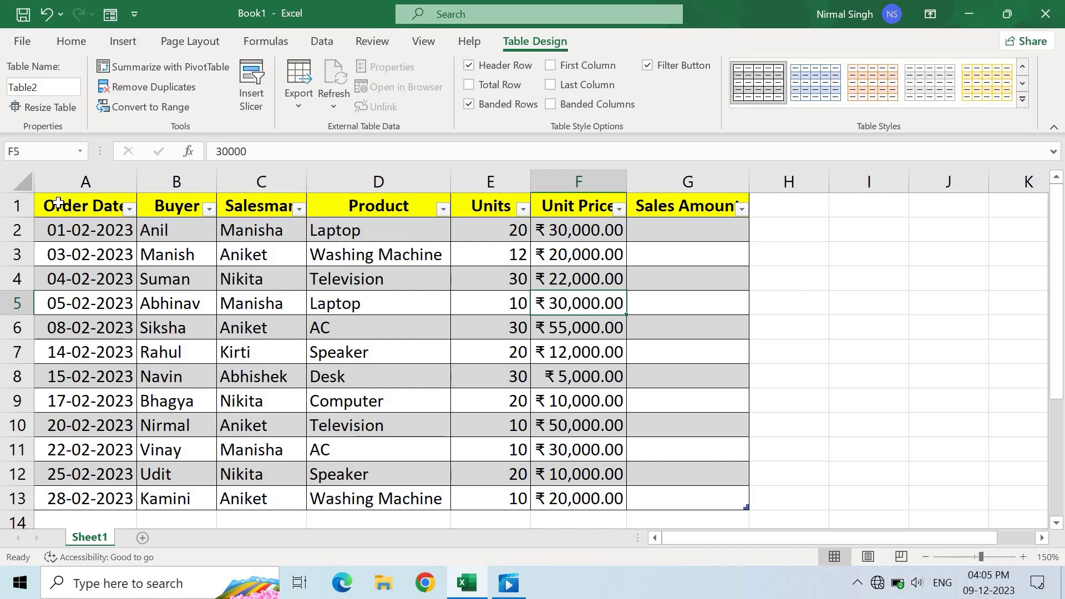
Freeze the top row of Sheet1 via View ▸ Freeze Panes ▸ Freeze Top Row
drag(58, 202, 658, 221)
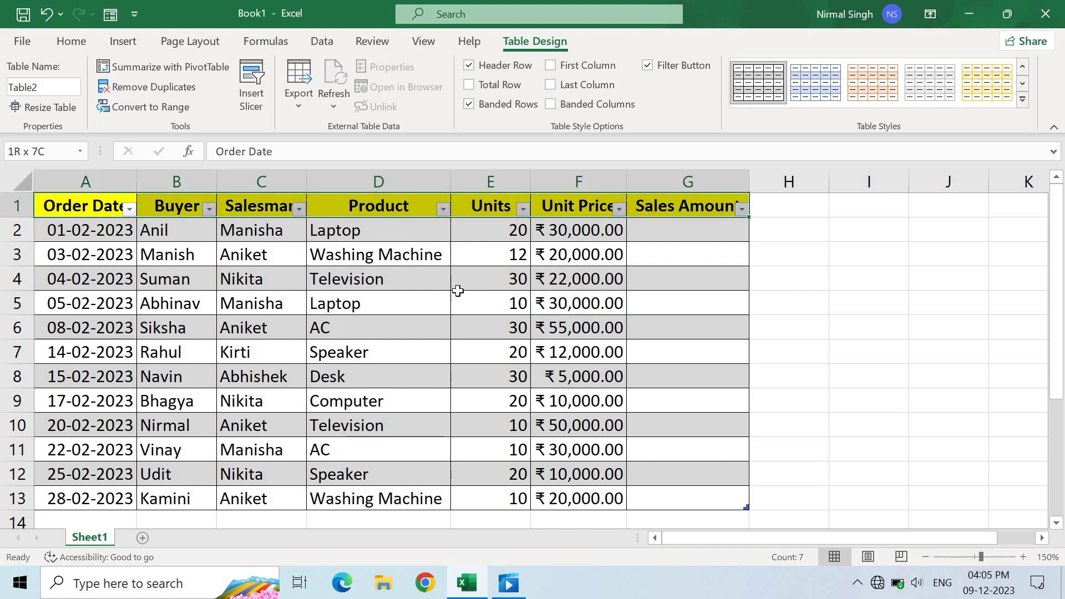
click(457, 299)
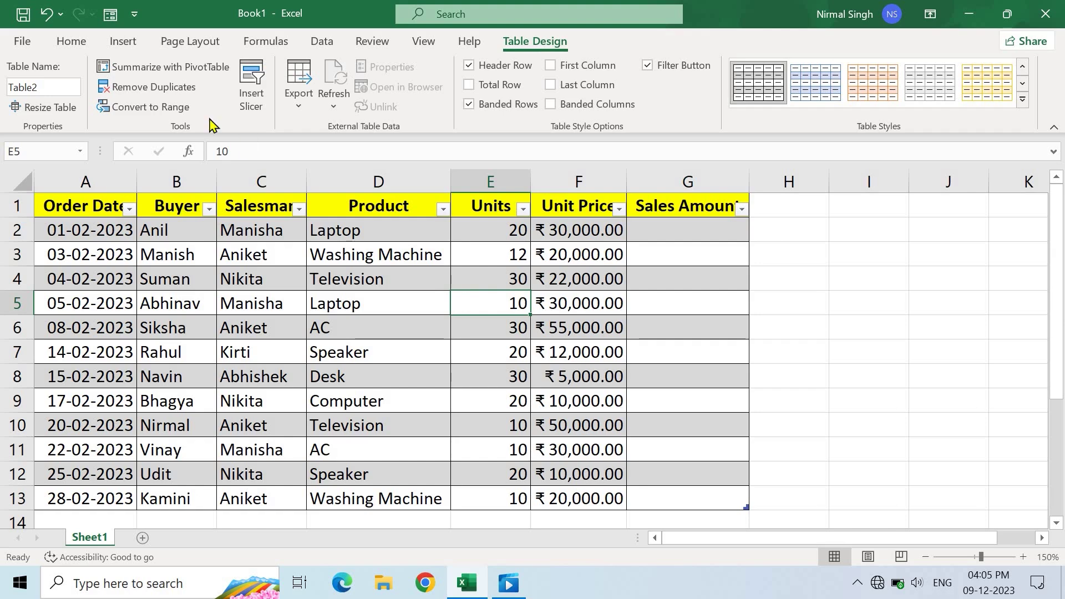
click(424, 43)
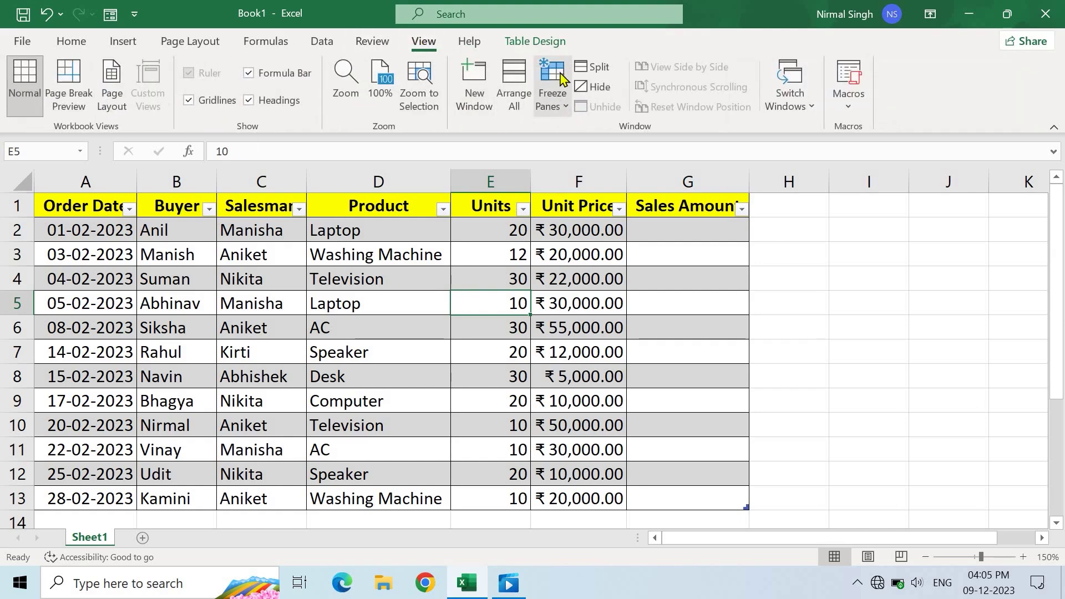
click(553, 106)
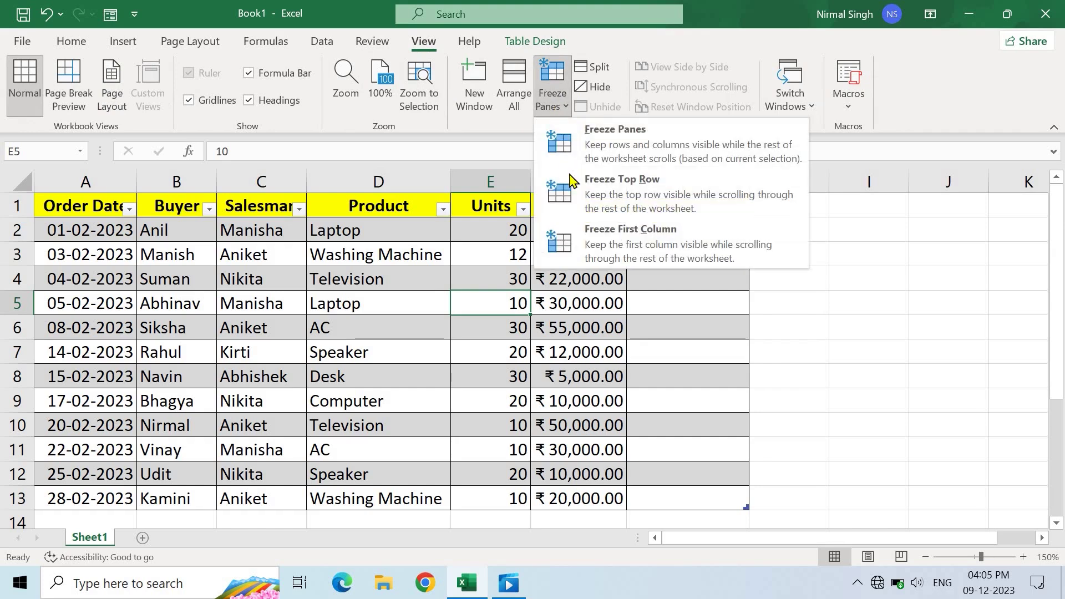
click(634, 195)
Scroll through the sales data to confirm the header row stays visible
scroll(489, 267, down, 1)
scroll(489, 266, down, 1)
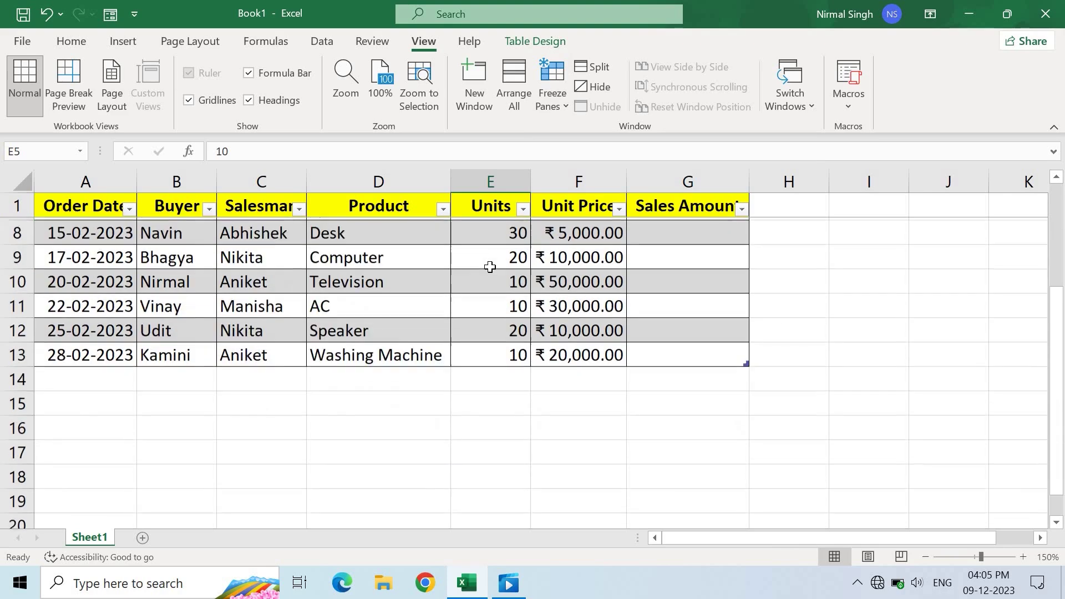
scroll(489, 266, down, 1)
scroll(489, 267, down, 1)
scroll(490, 266, down, 1)
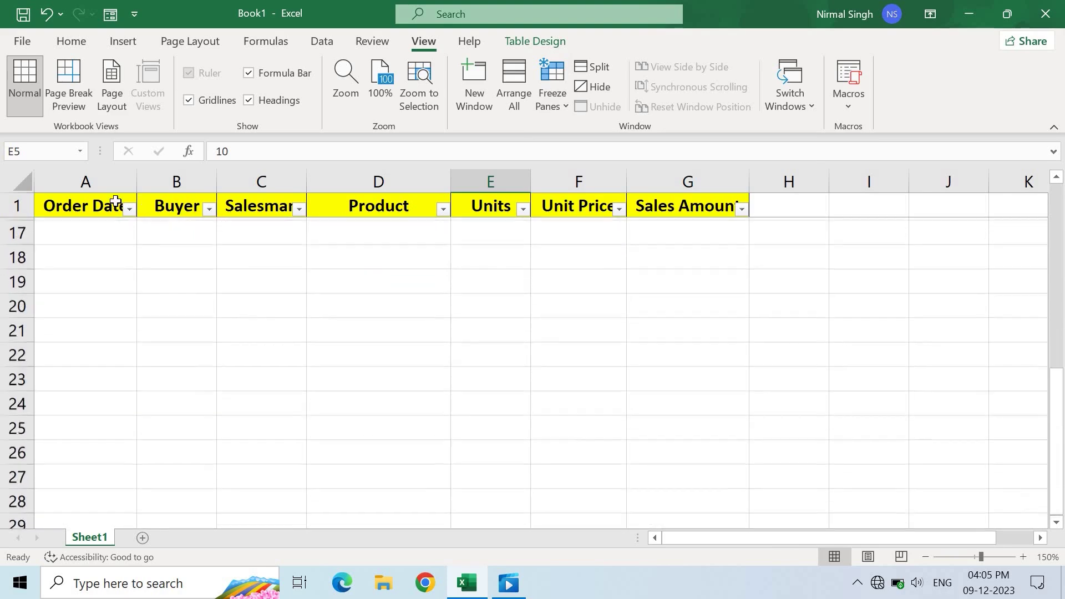
scroll(57, 209, down, 1)
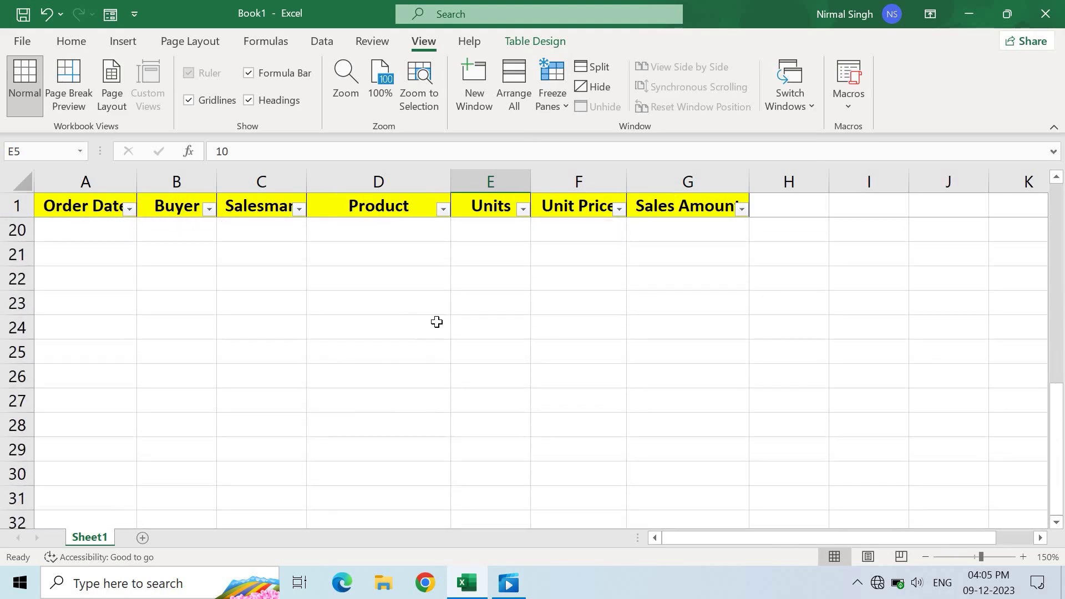
scroll(437, 323, up, 3)
scroll(437, 323, up, 3)
scroll(437, 323, up, 1)
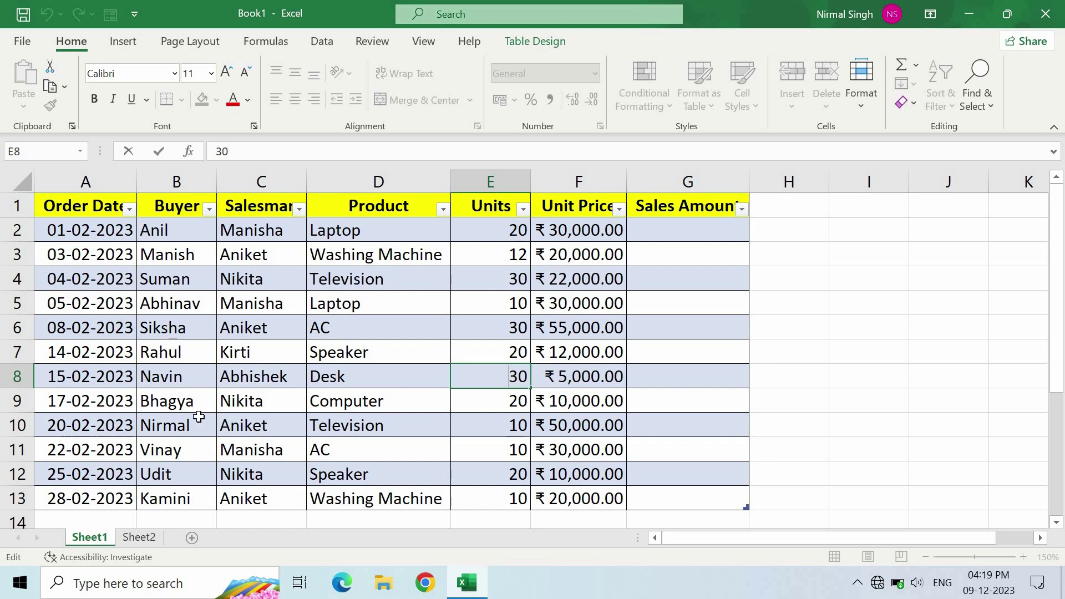
On Sheet2, enter =SUM(A2:A3) in A4 so the ADDITION values 34 and 69 total 103
click(143, 537)
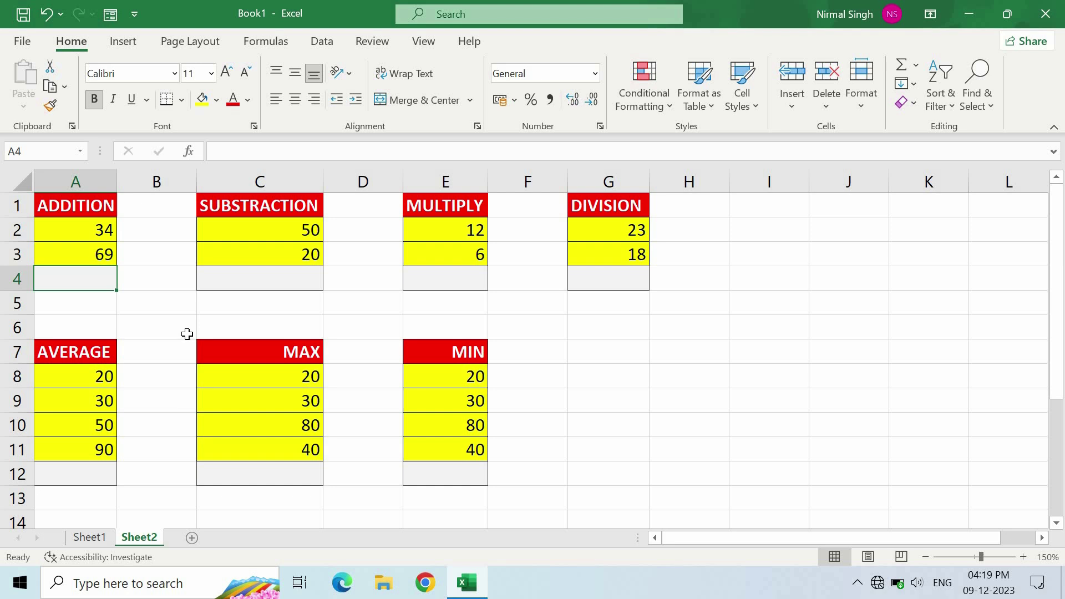
click(83, 209)
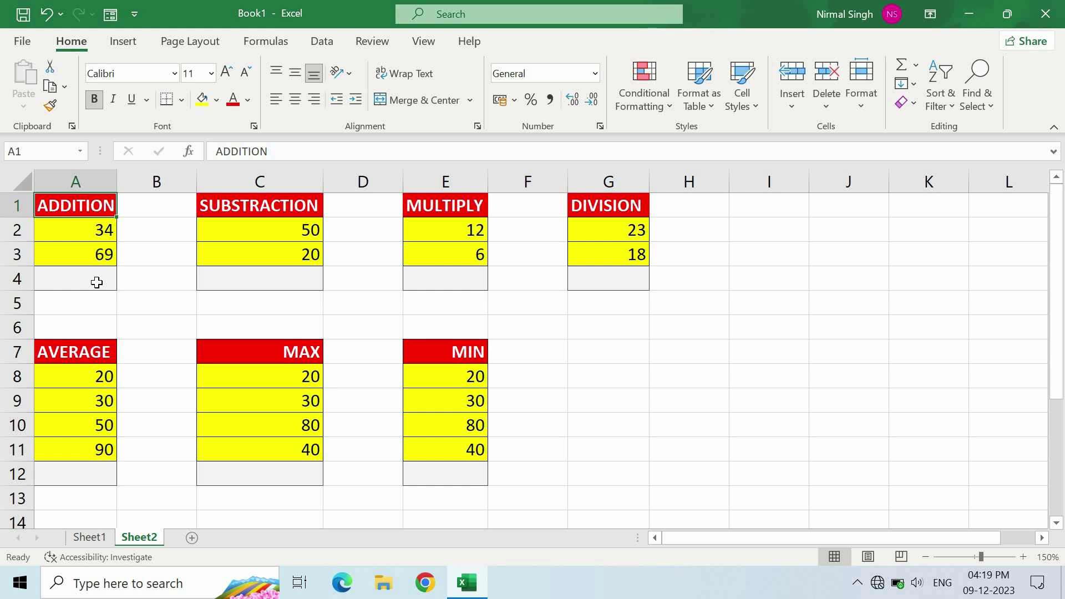
click(98, 283)
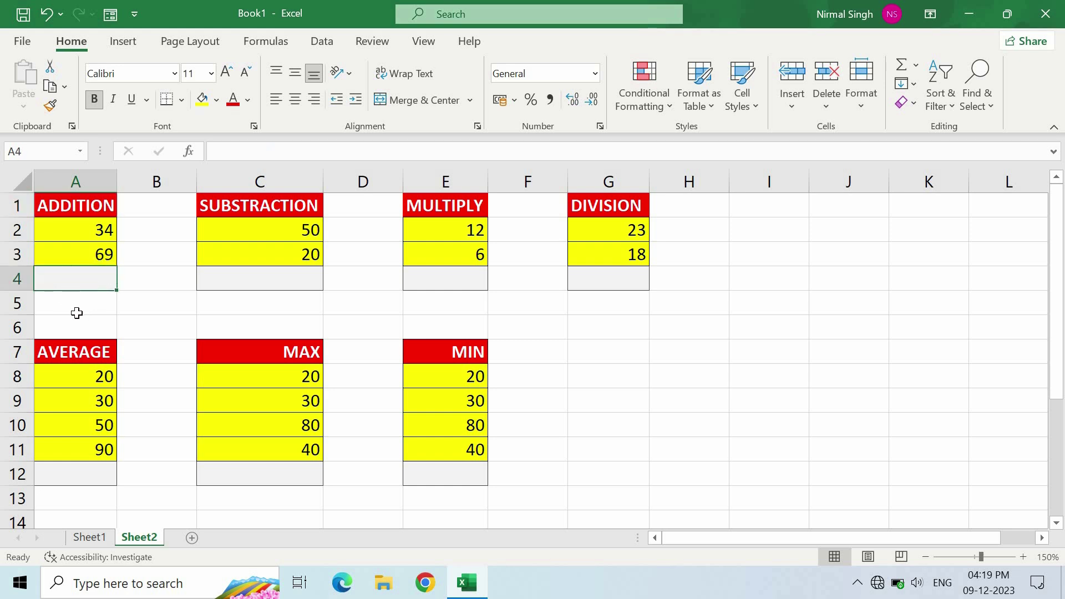
text(=)
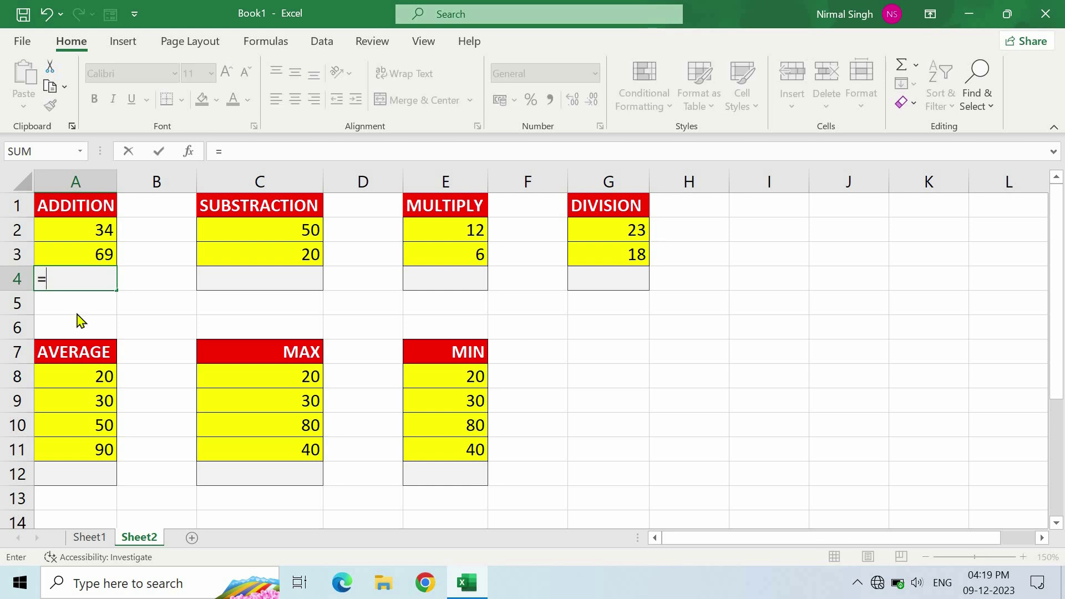
text(sum()
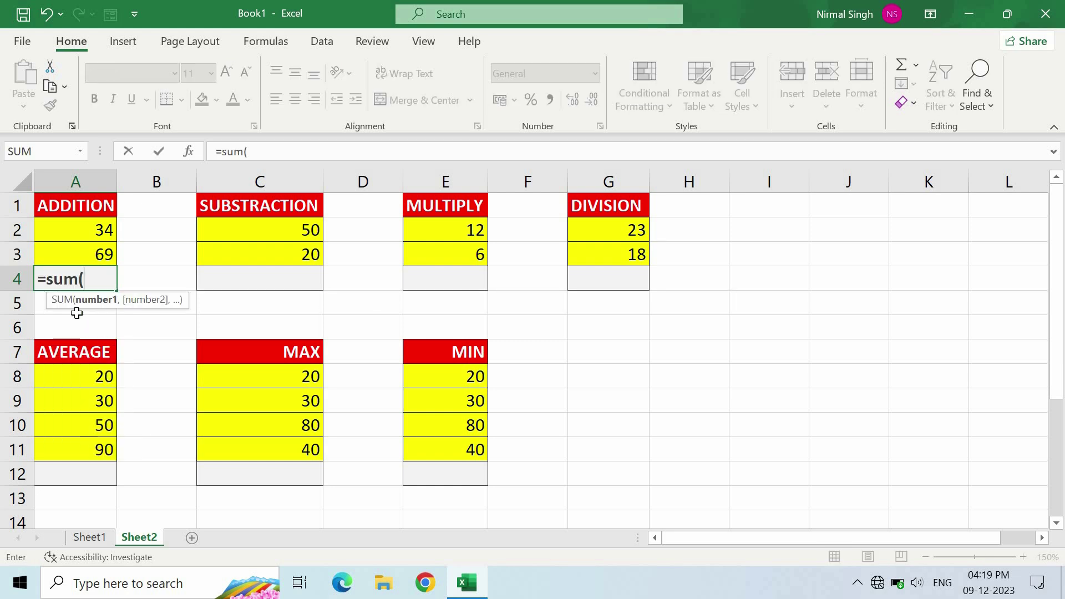
click(99, 232)
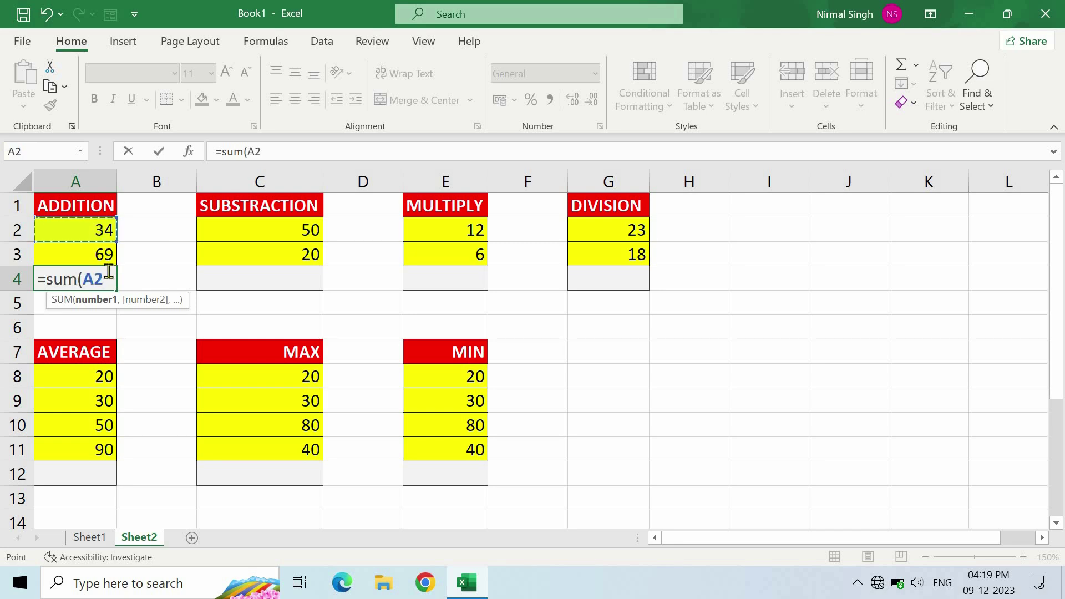
key(F8)
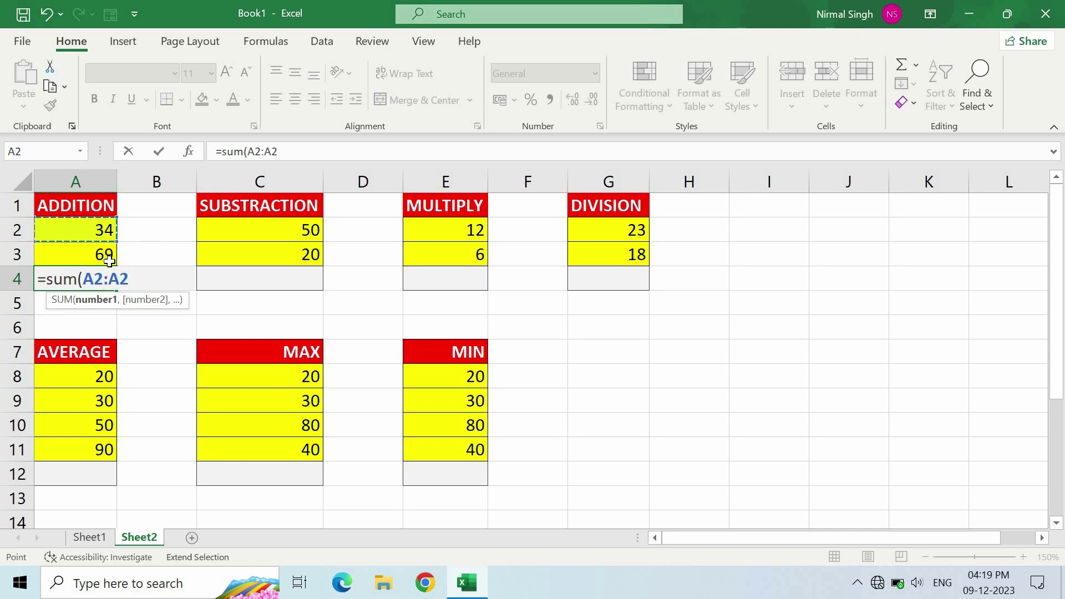
click(102, 254)
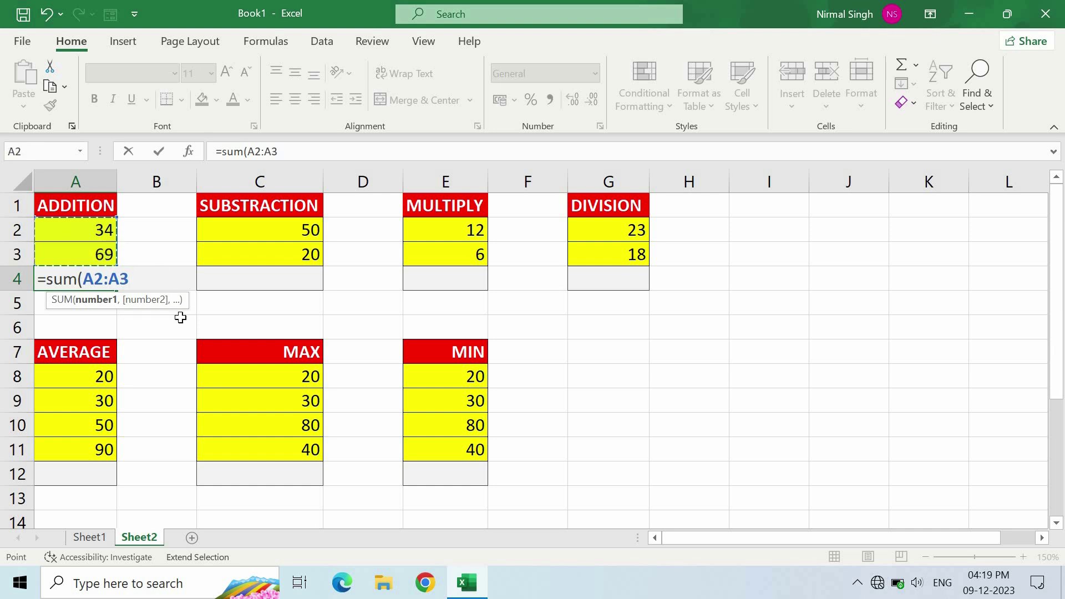
text())
key(Return)
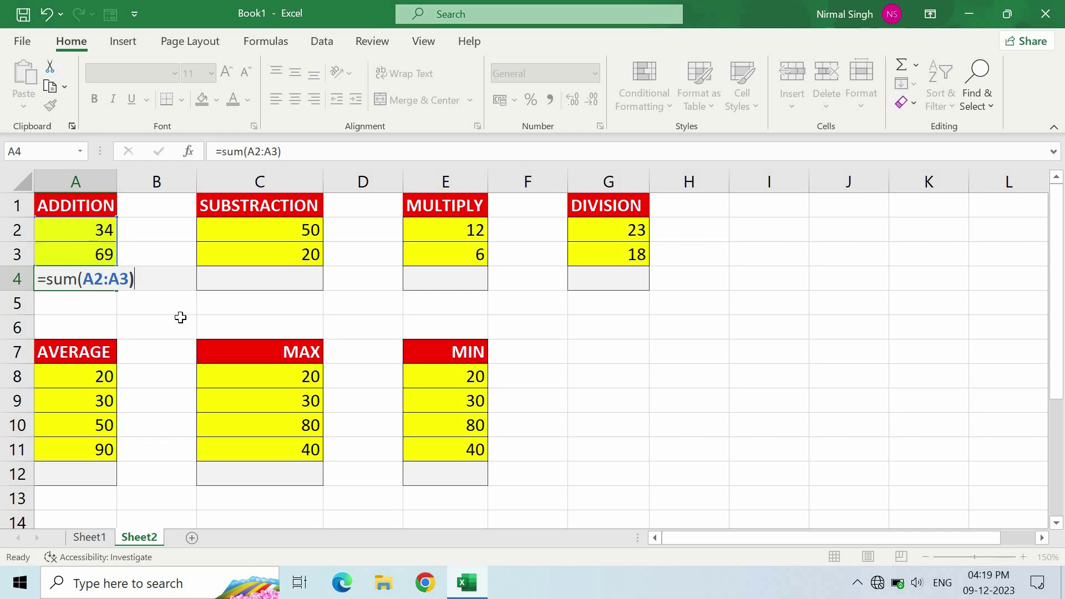
click(111, 278)
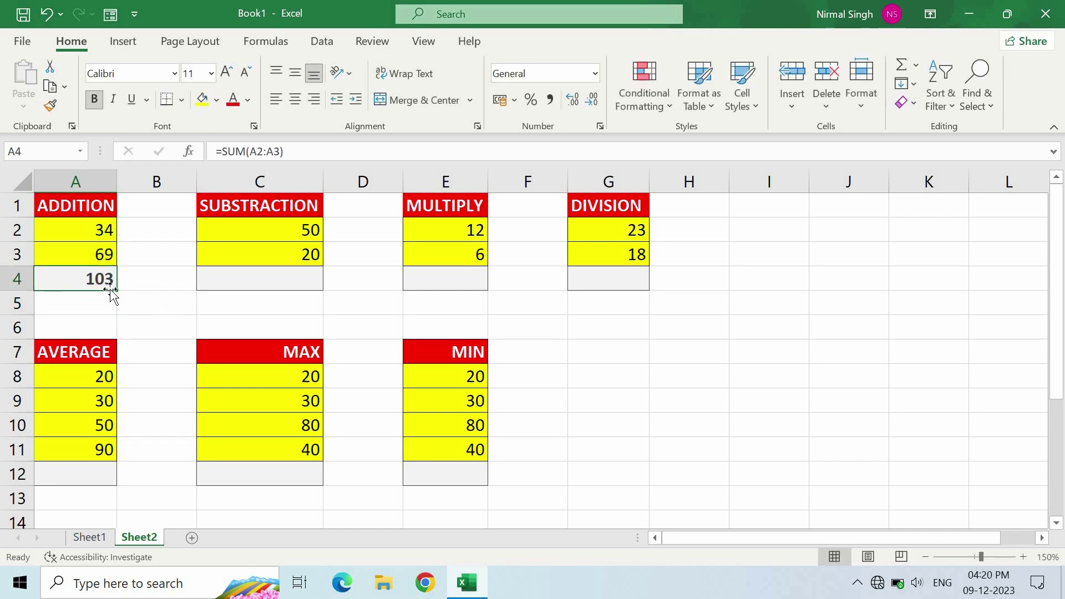
click(248, 210)
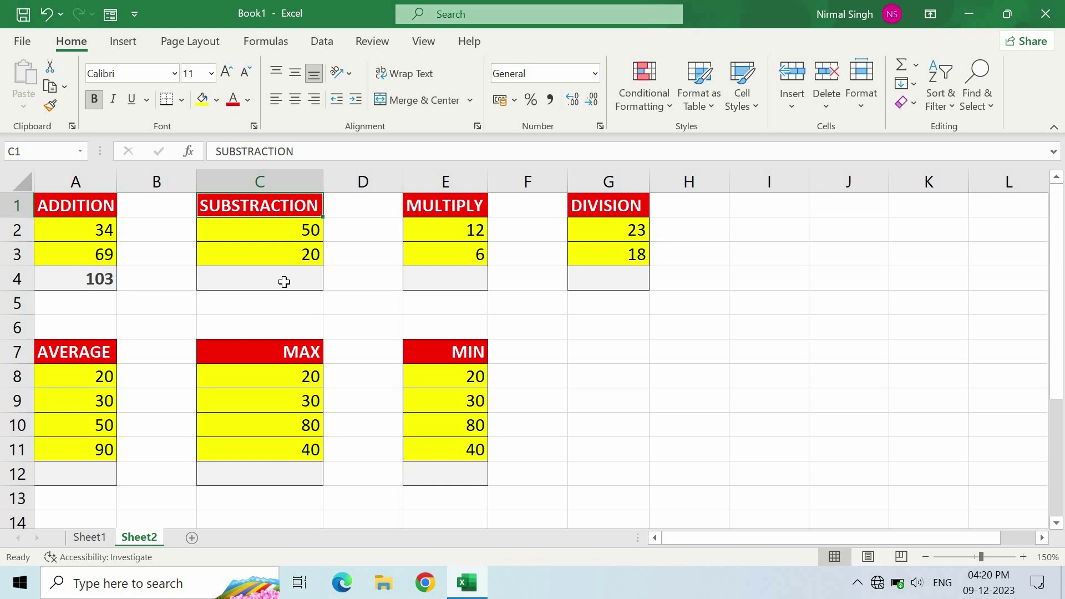
Enter =C2-C3 in C4 to give the SUBSTRACTION result of 30
click(284, 284)
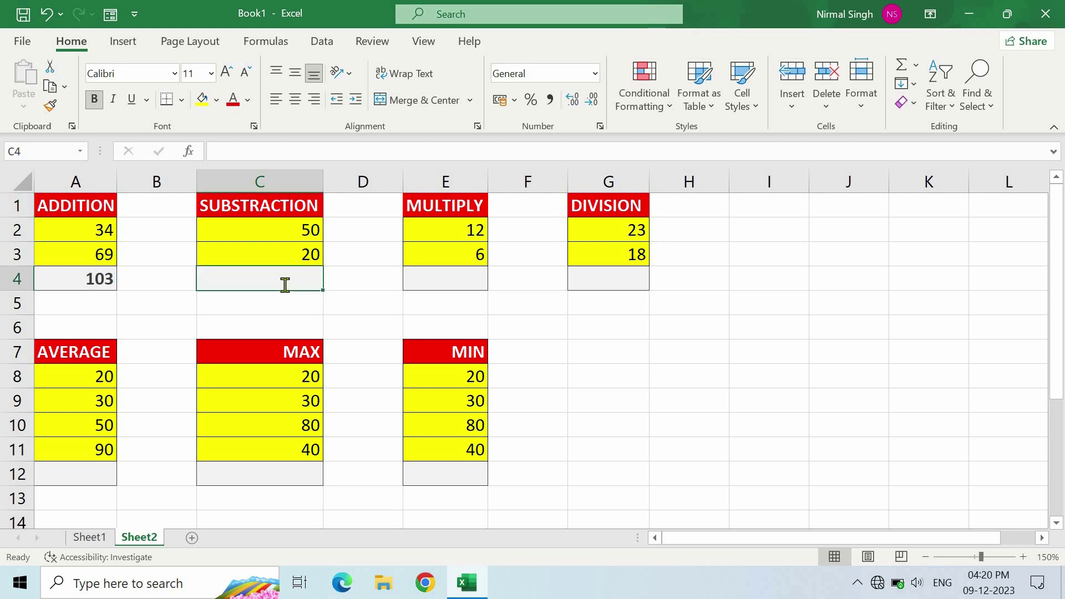
text(=)
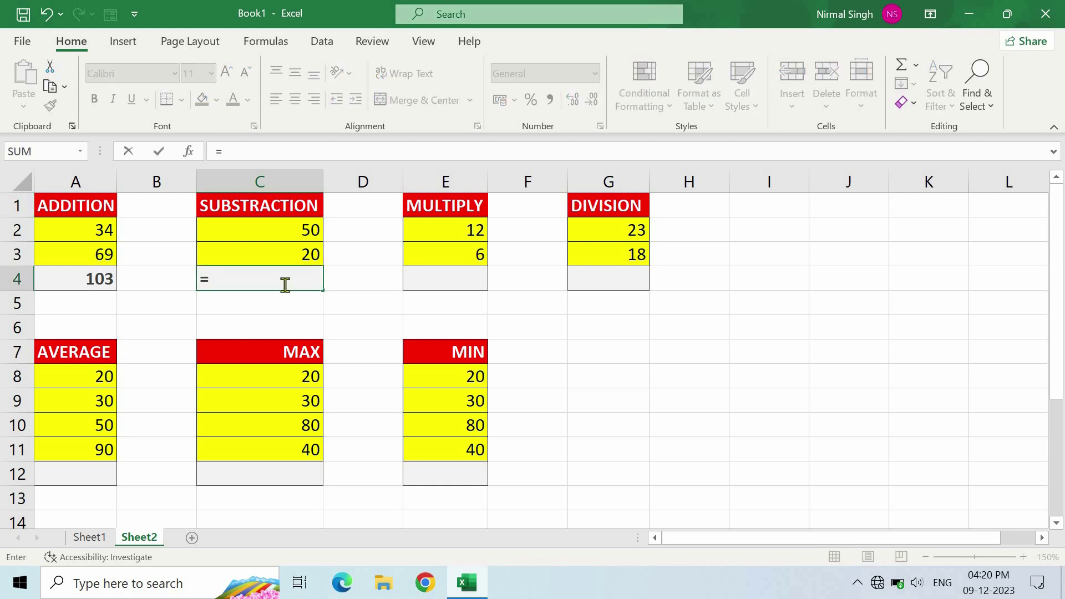
click(283, 230)
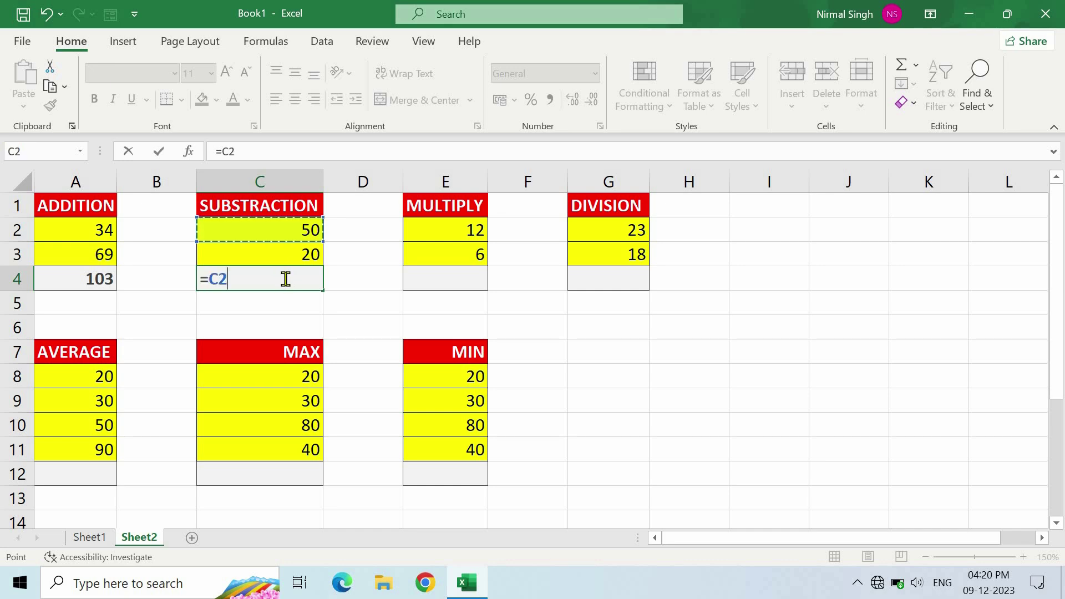
text(-)
click(296, 260)
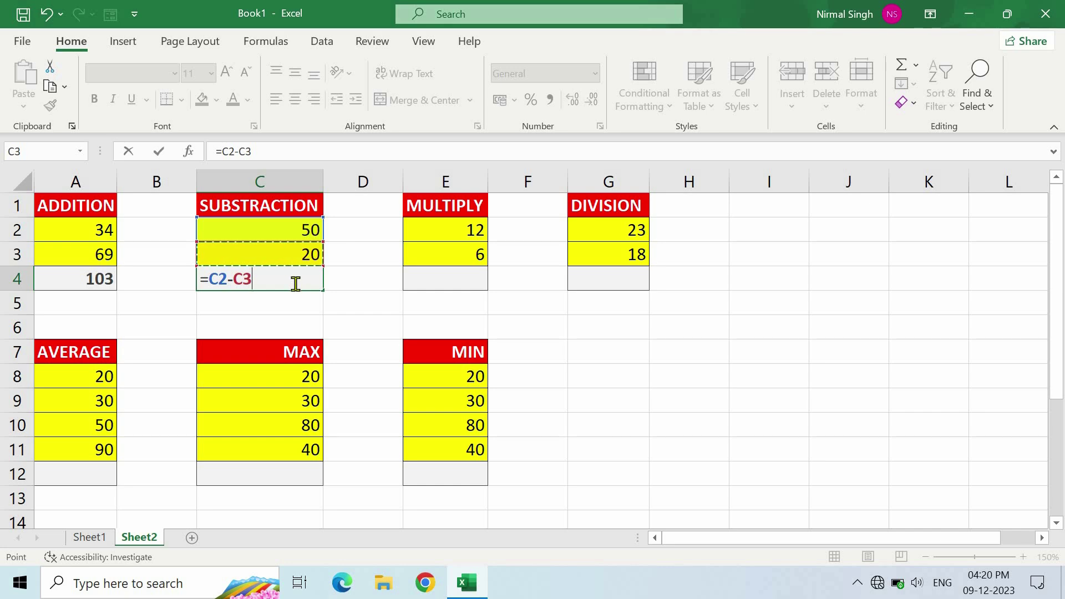
key(ctrl+Return)
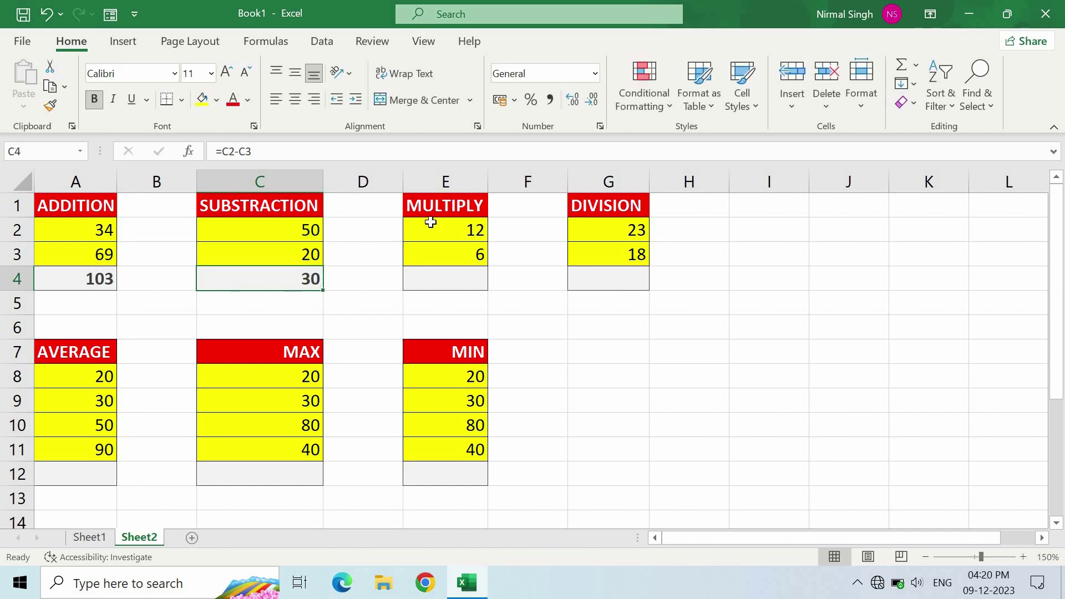
Enter =E2*E3 in E4 to give the MULTIPLY result of 72
click(453, 209)
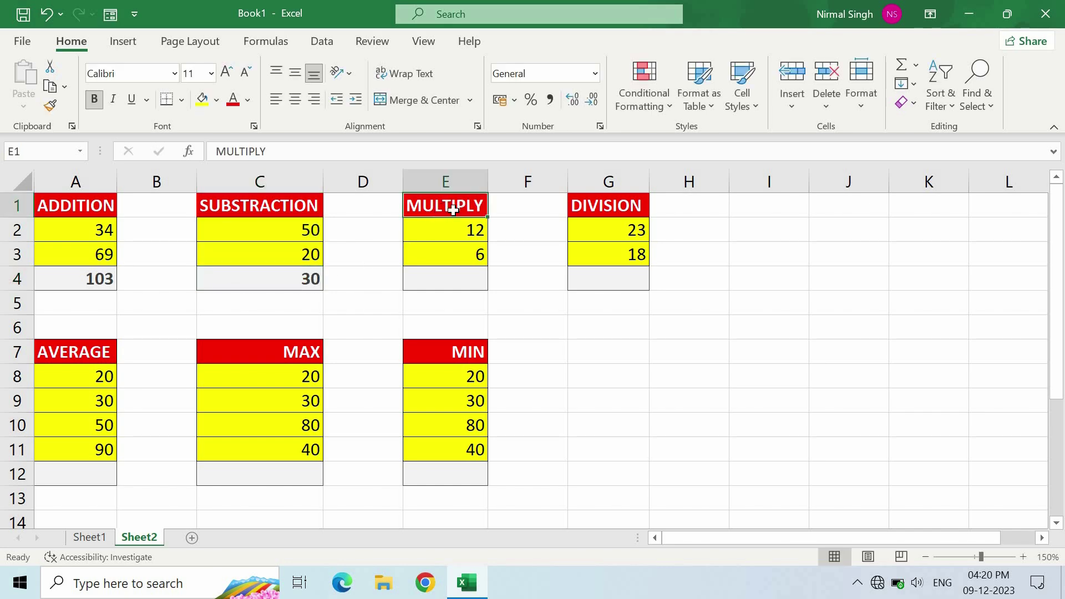
click(452, 288)
text(=)
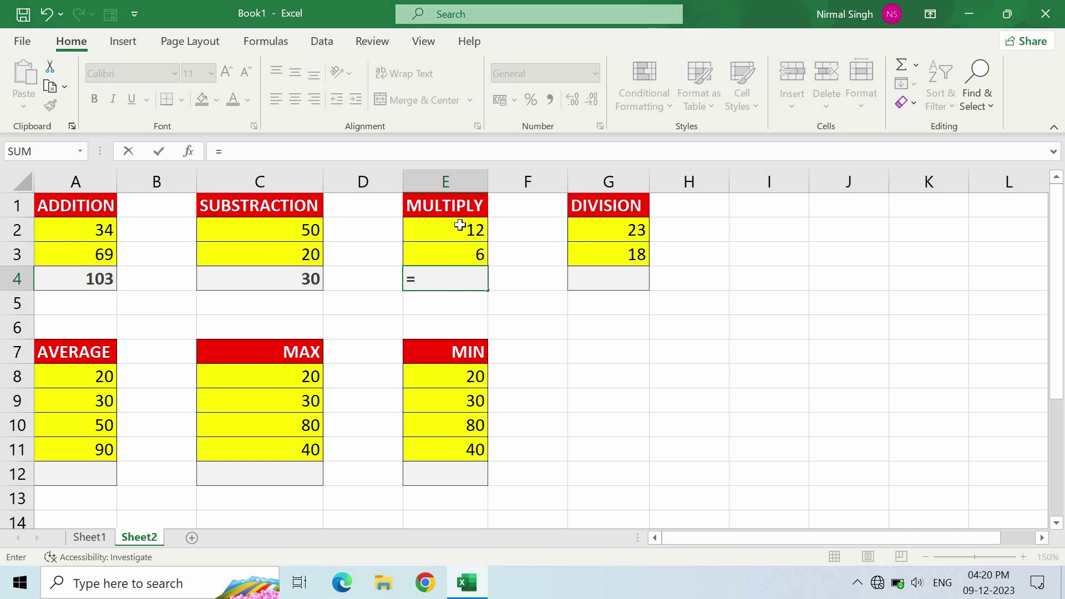
click(460, 224)
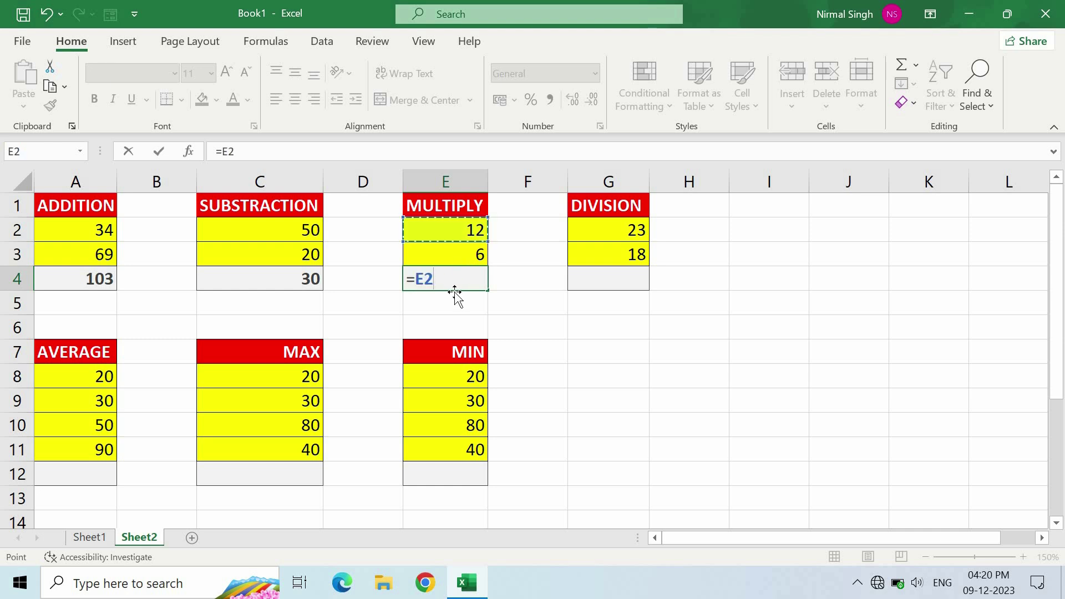
text(*)
click(467, 252)
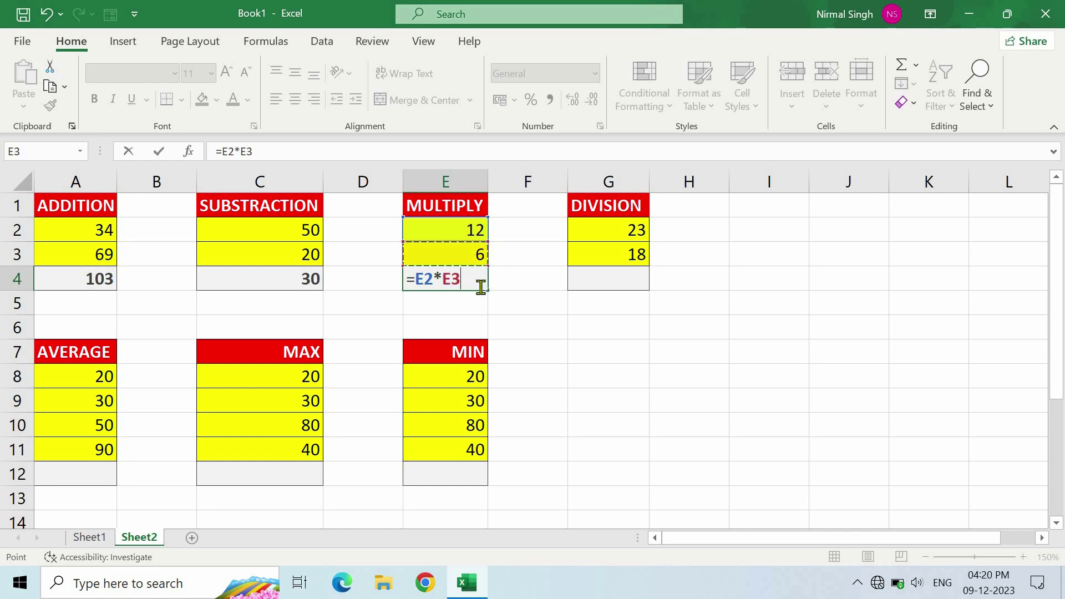
key(ctrl+Return)
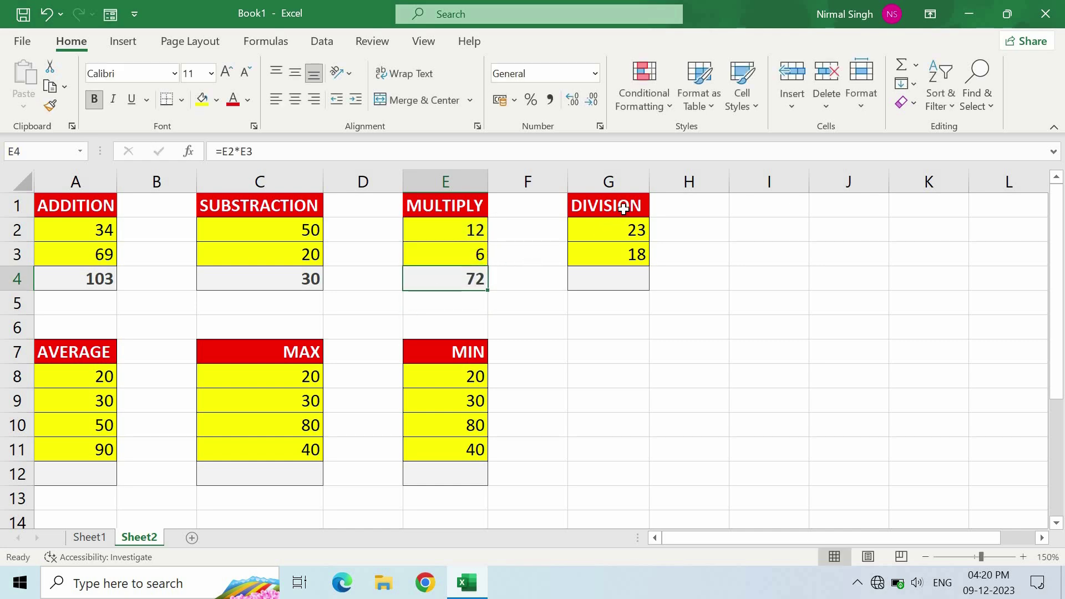
Enter =G2/G3 in G4 to give the DIVISION result of 1.277778
click(624, 205)
click(616, 280)
text(=)
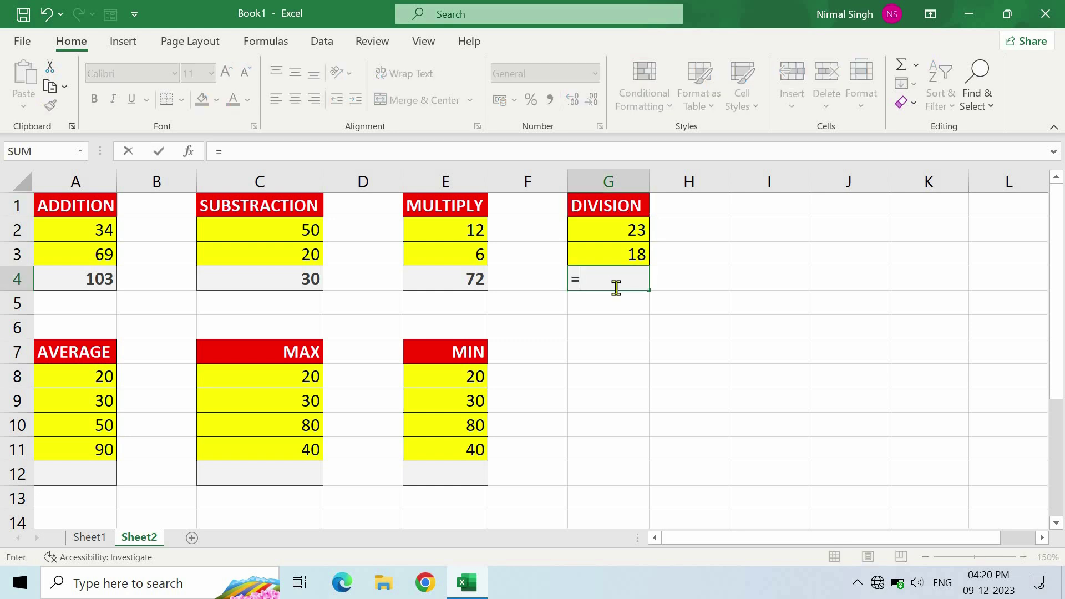
click(635, 225)
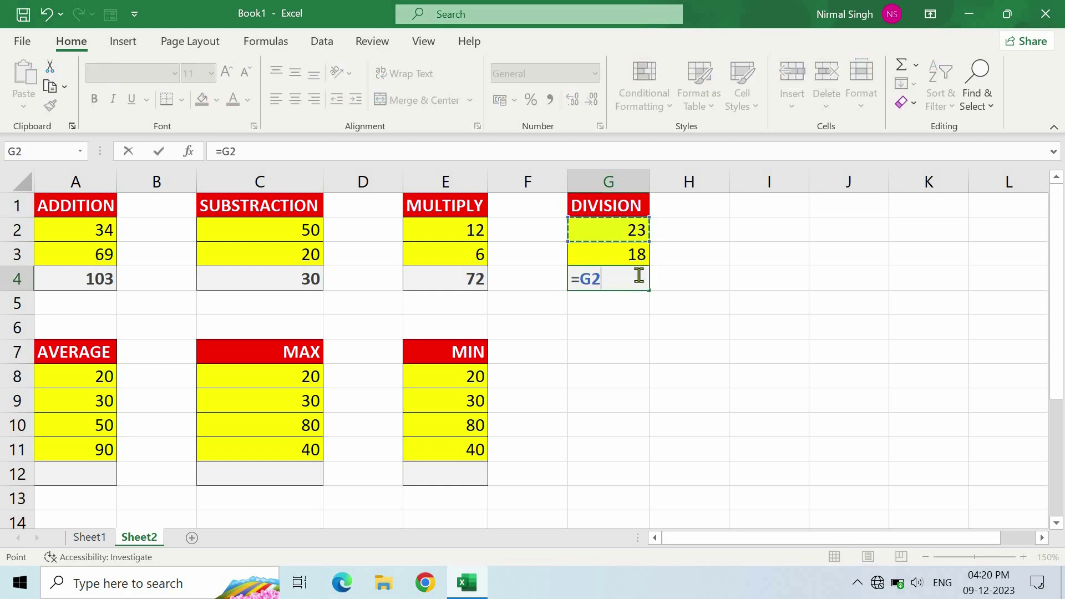
text(/)
click(628, 257)
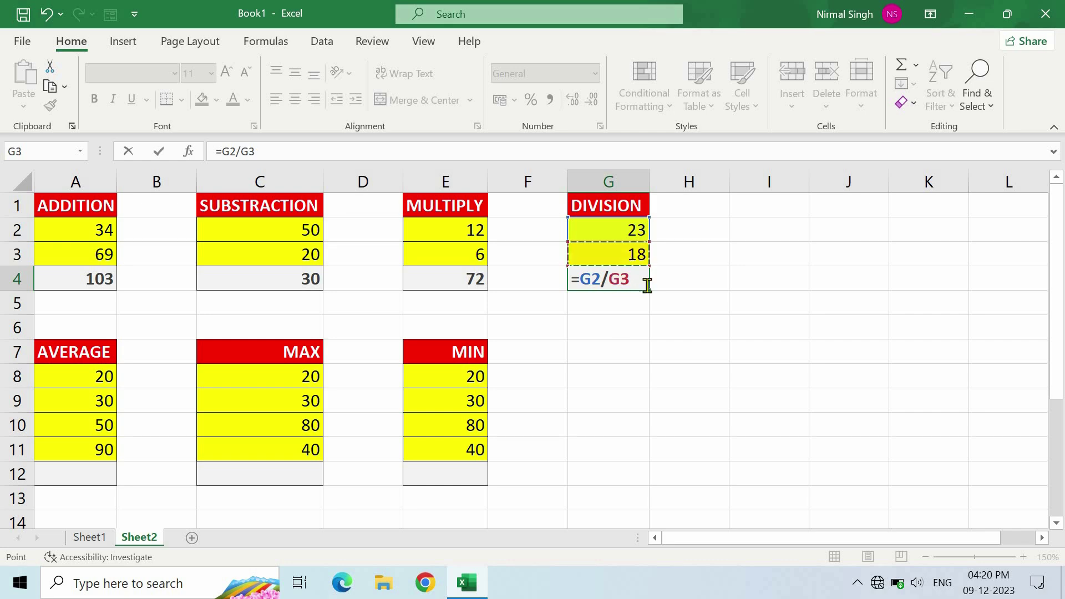
key(Return)
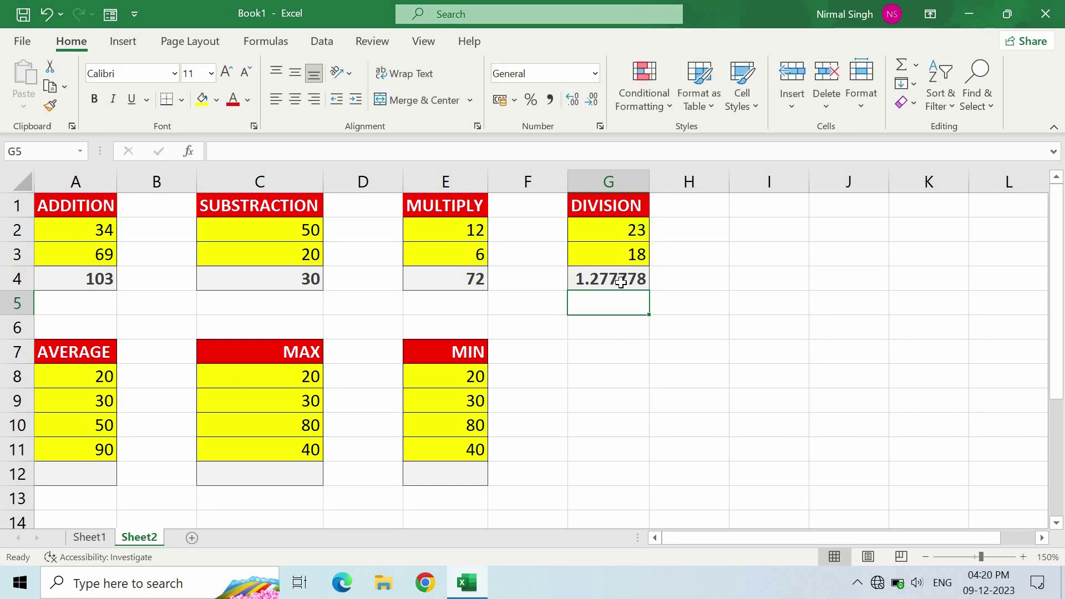
click(613, 281)
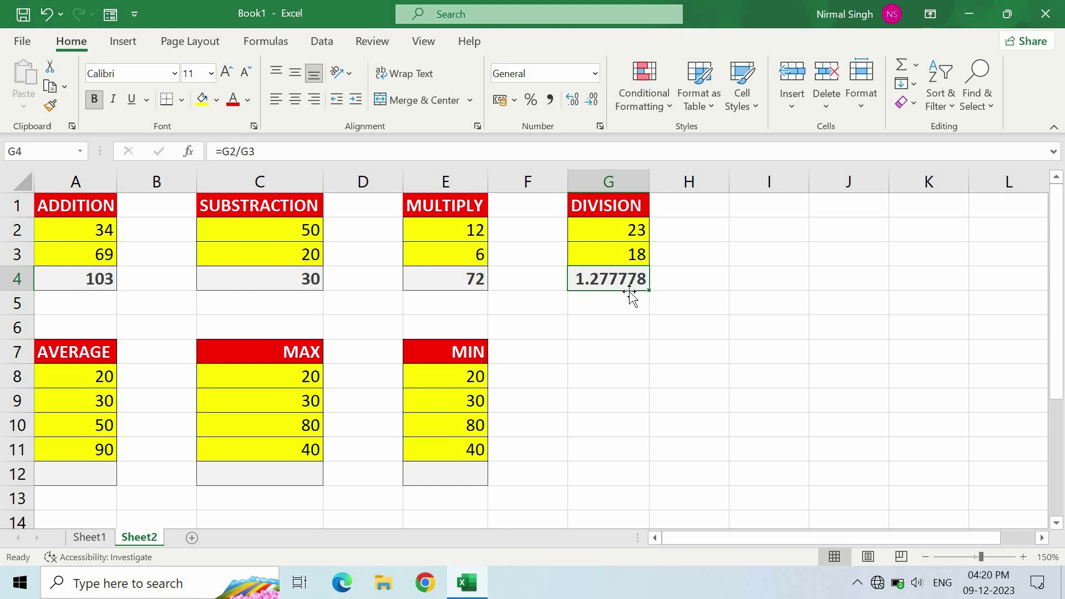
Enter =AVERAGE(A8:A11) in A12 to show 47.5 under AVERAGE
click(93, 354)
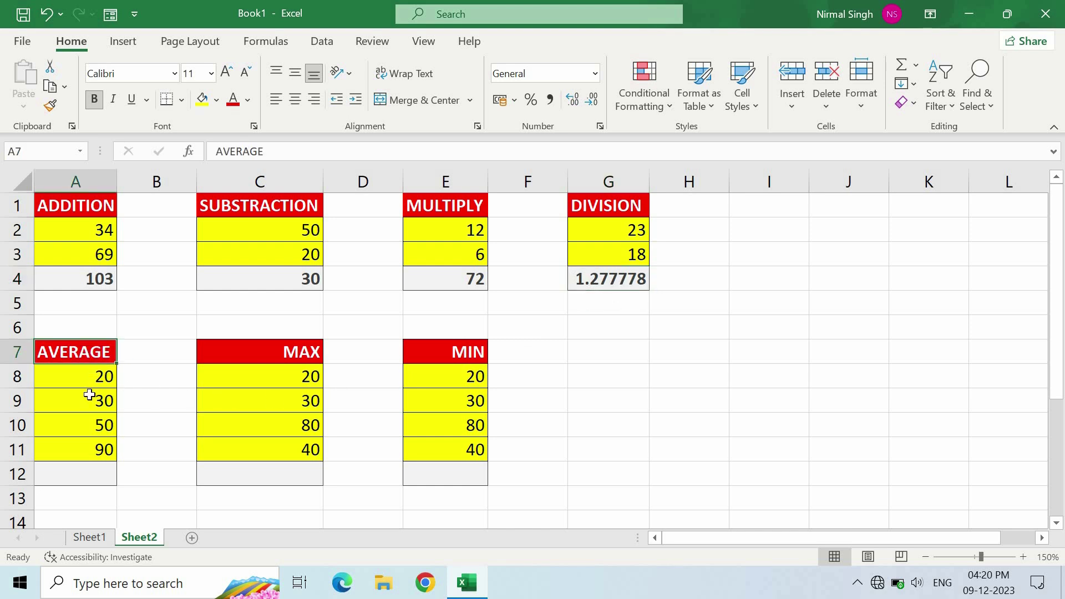
click(94, 477)
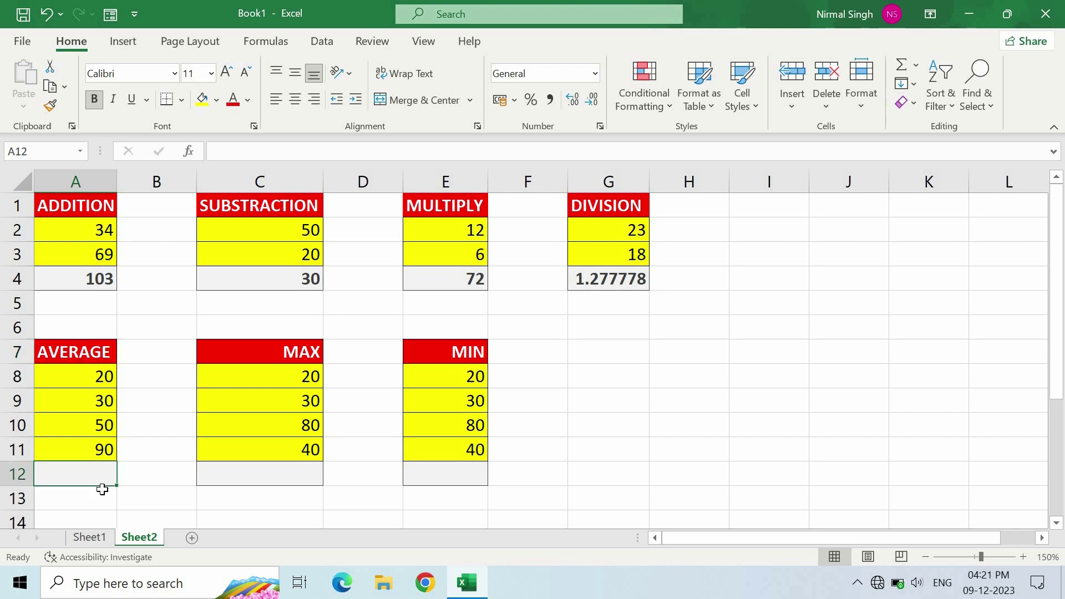
text(=)
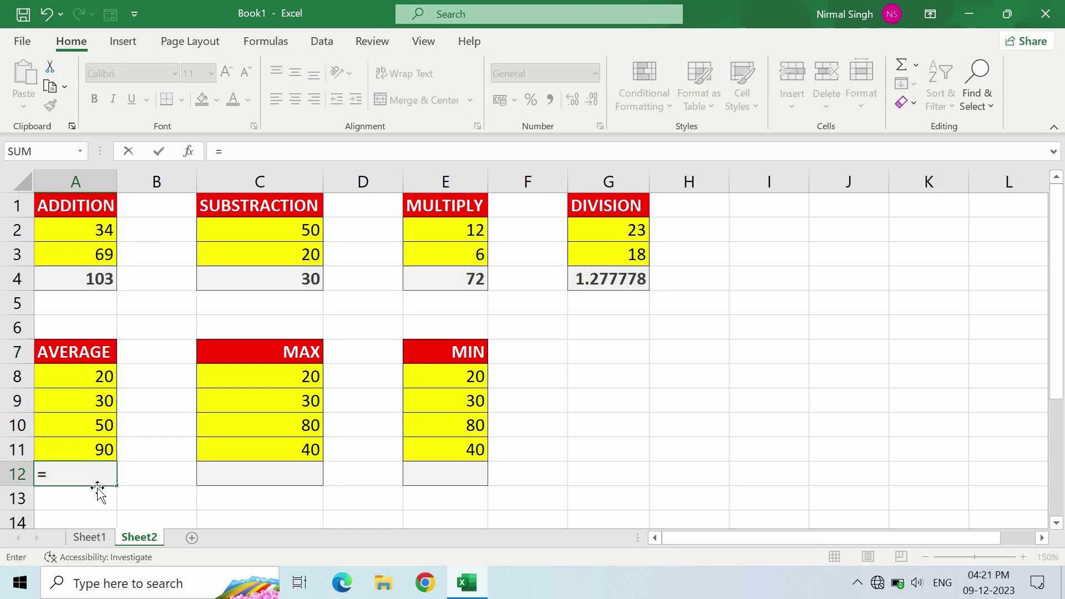
text(average()
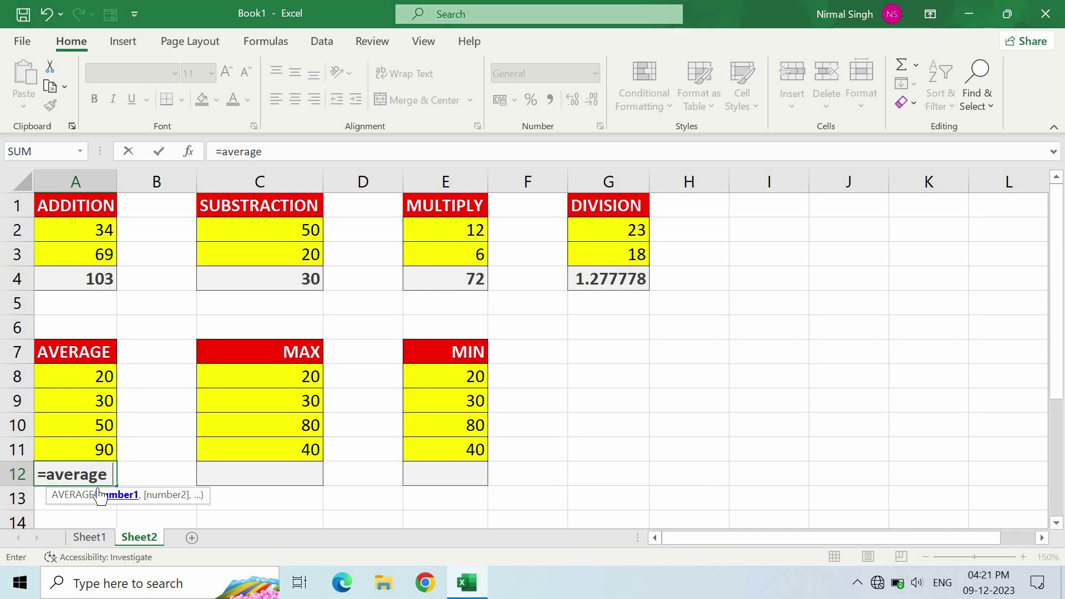
click(93, 379)
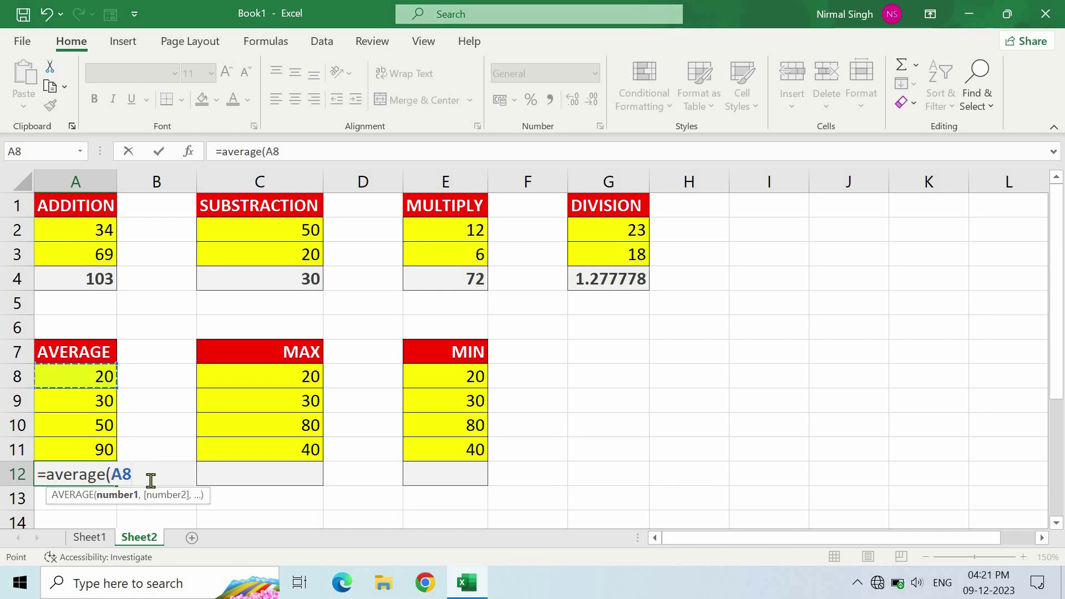
key(F8)
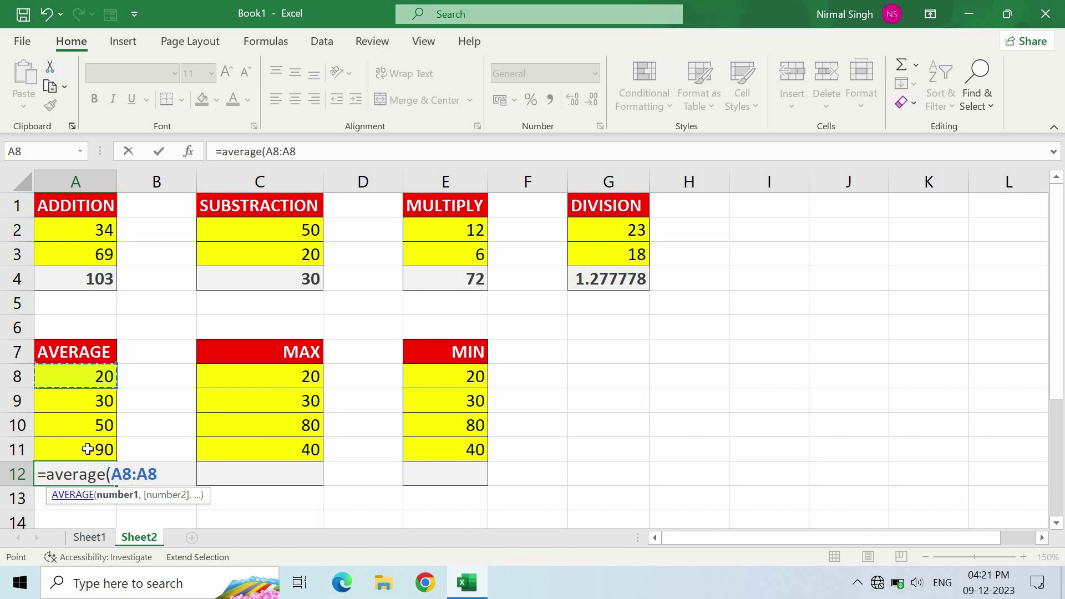
click(84, 445)
text())
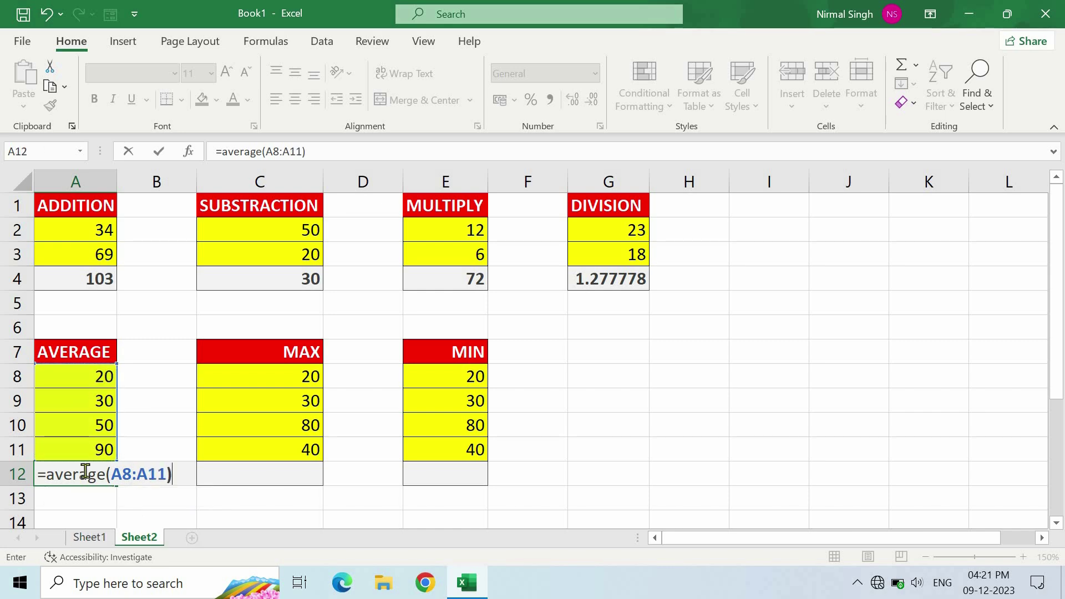
key(ctrl+Return)
Enter =MAX(C8:C11) in C12 to show 80 under MAX
click(308, 352)
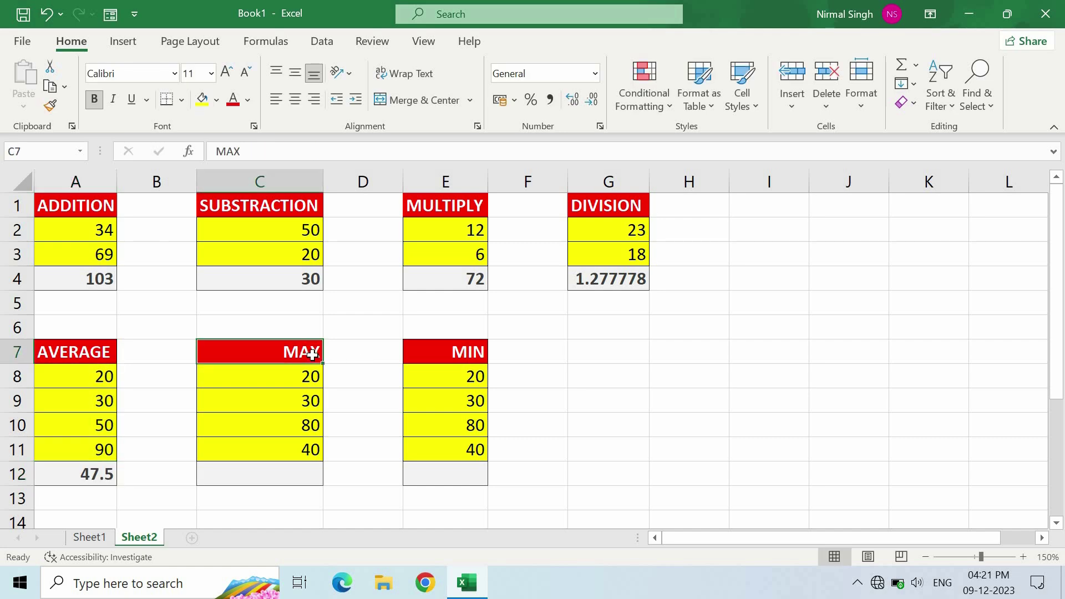
click(305, 472)
text(=)
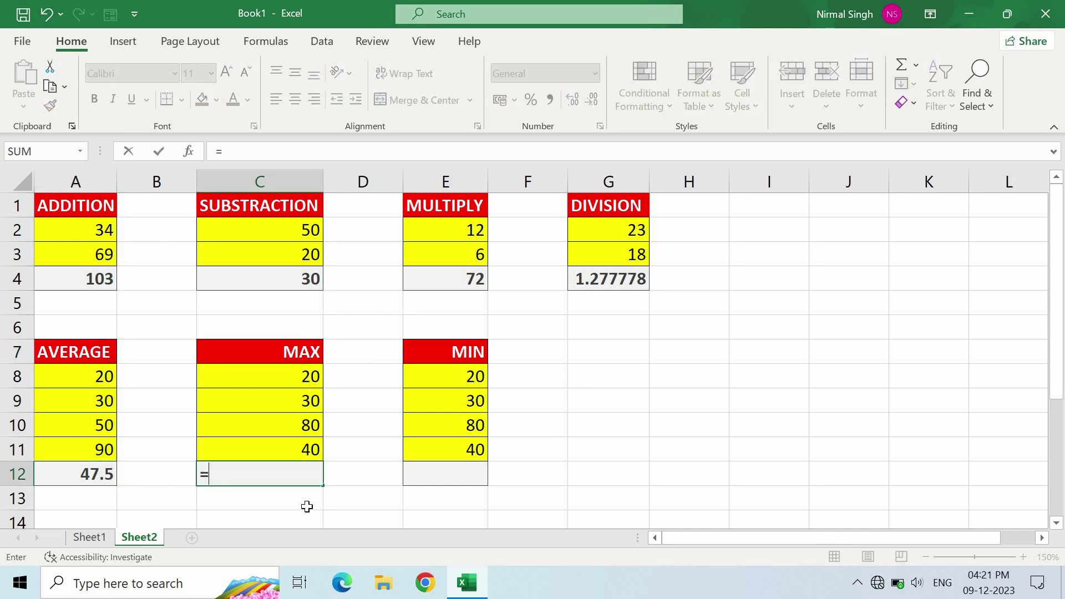
text(max()
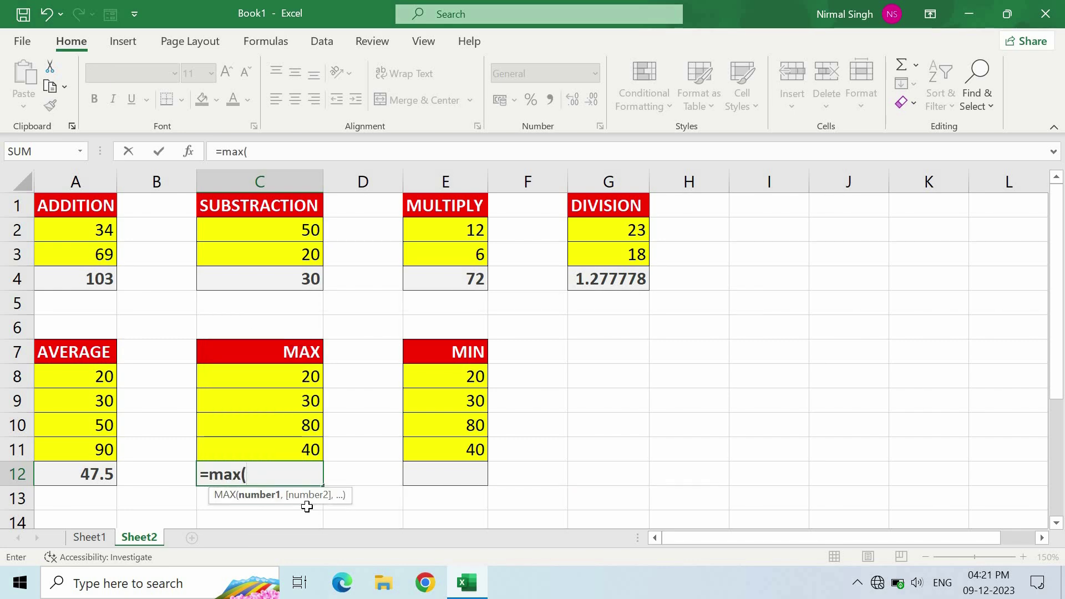
click(305, 377)
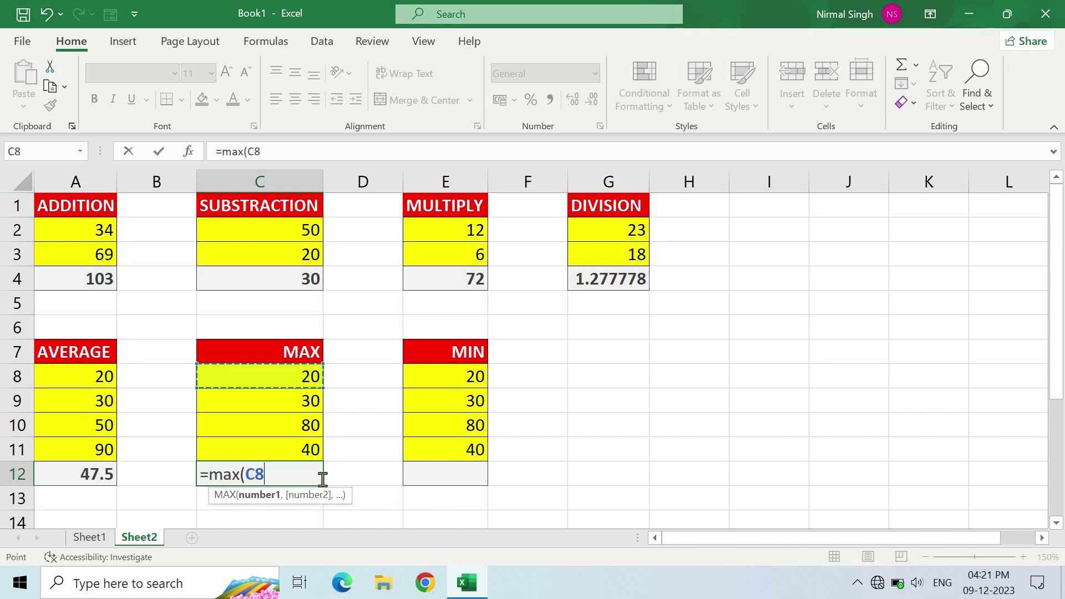
key(F8)
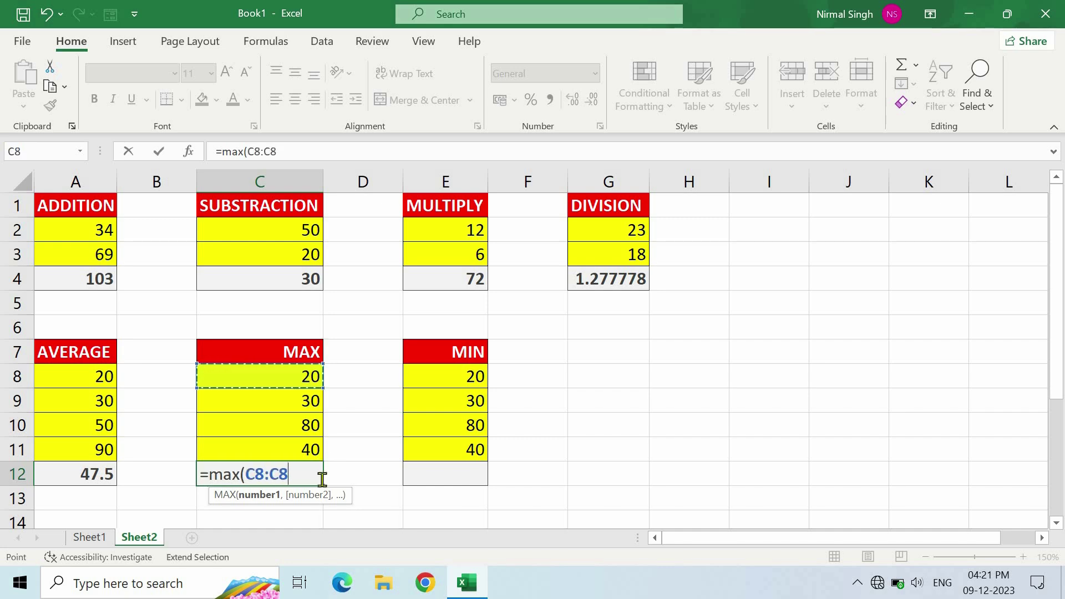
click(315, 448)
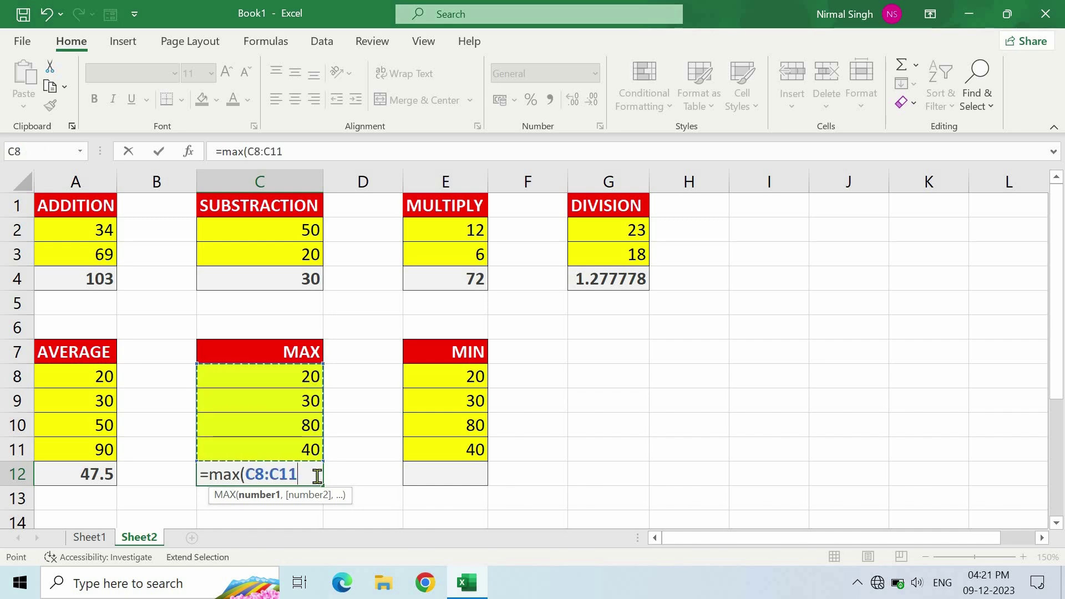
text())
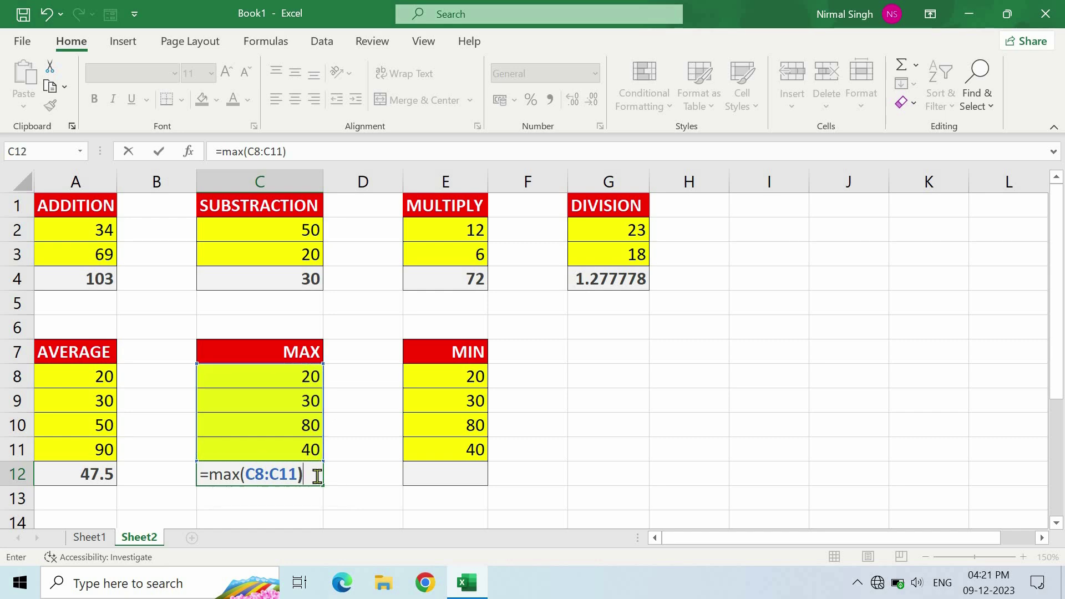
key(Return)
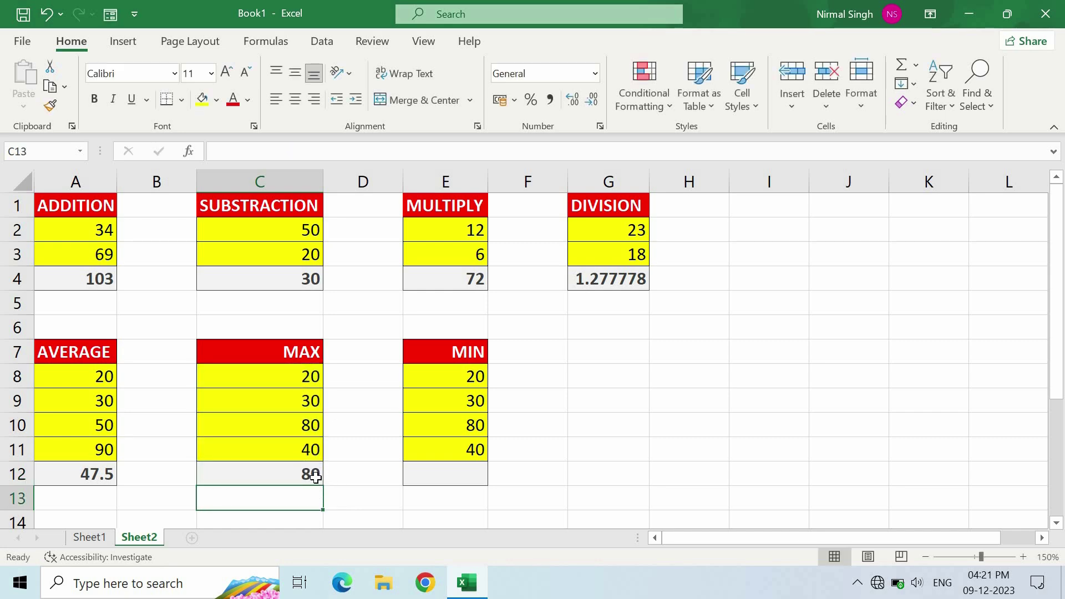
click(310, 476)
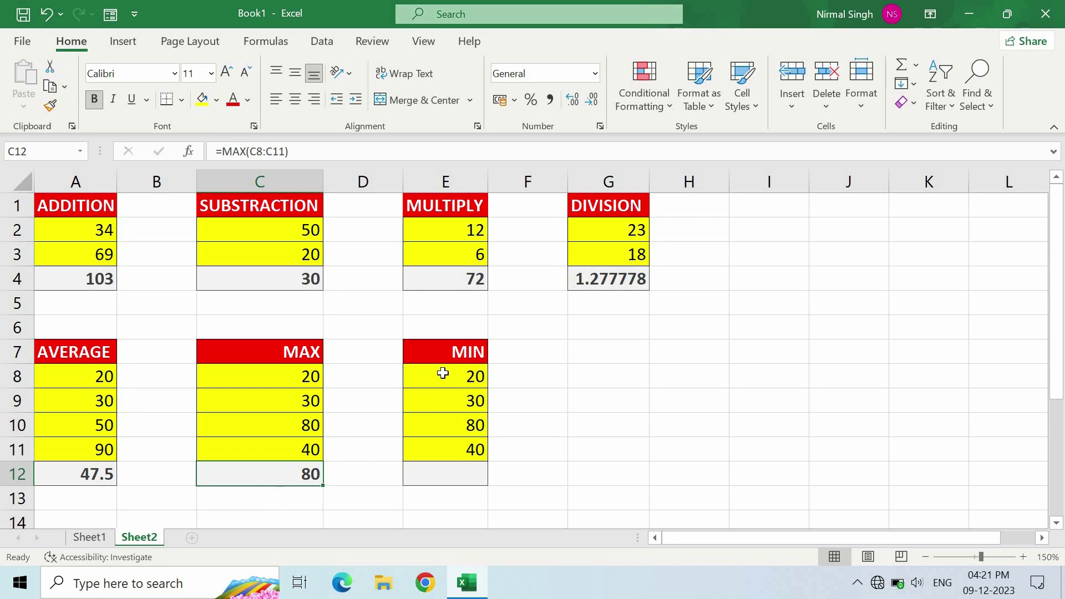
Enter =MIN(E7:E11) in E12 so it shows 20 under MIN
click(454, 357)
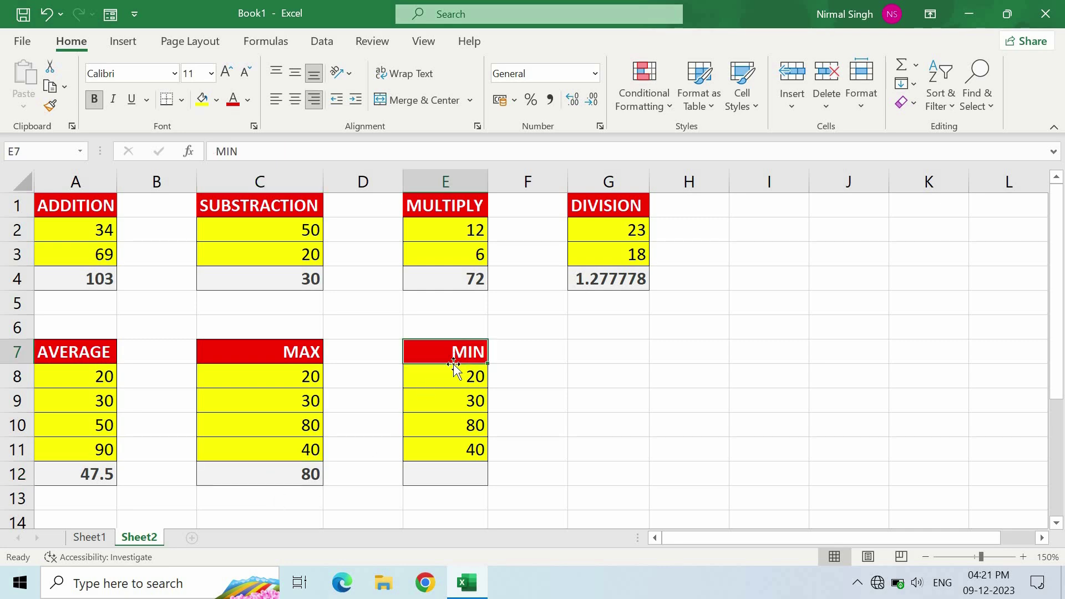
key(Down)
key(Down)
key(Down)
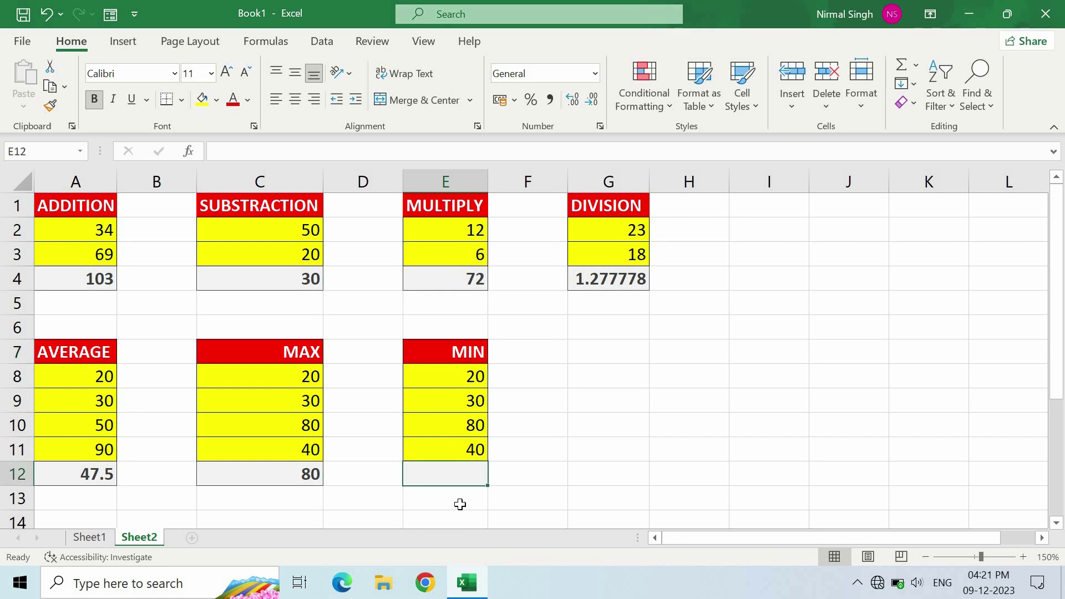
text(=m)
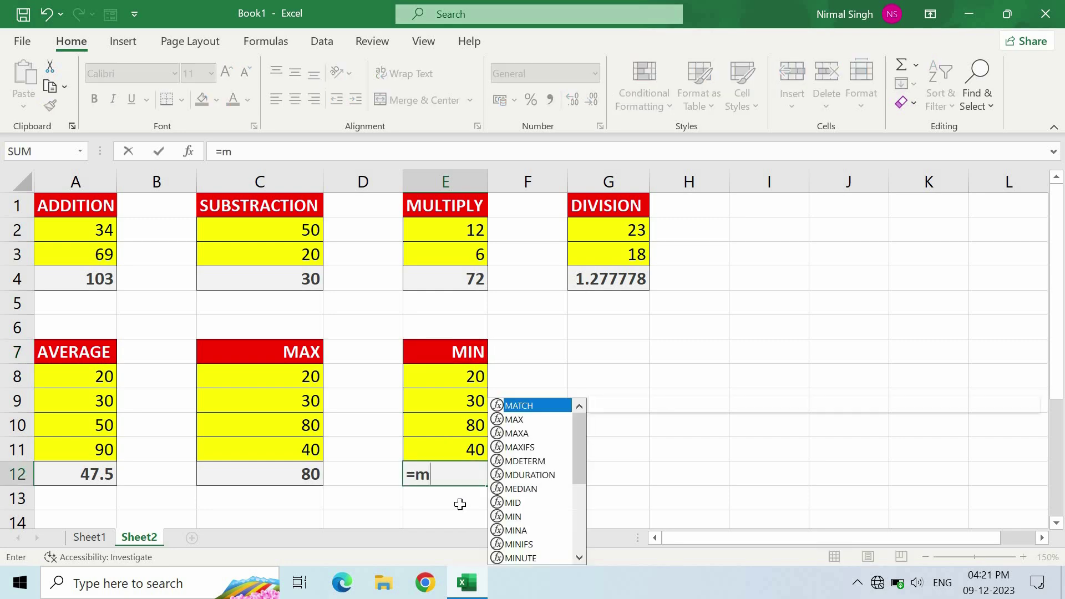
text(in()
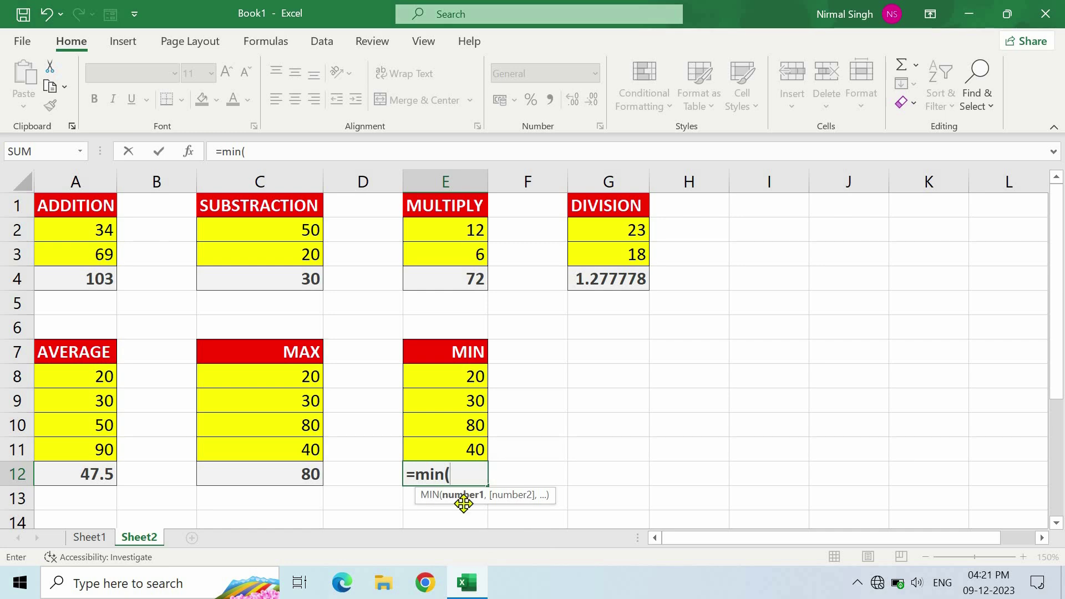
click(467, 375)
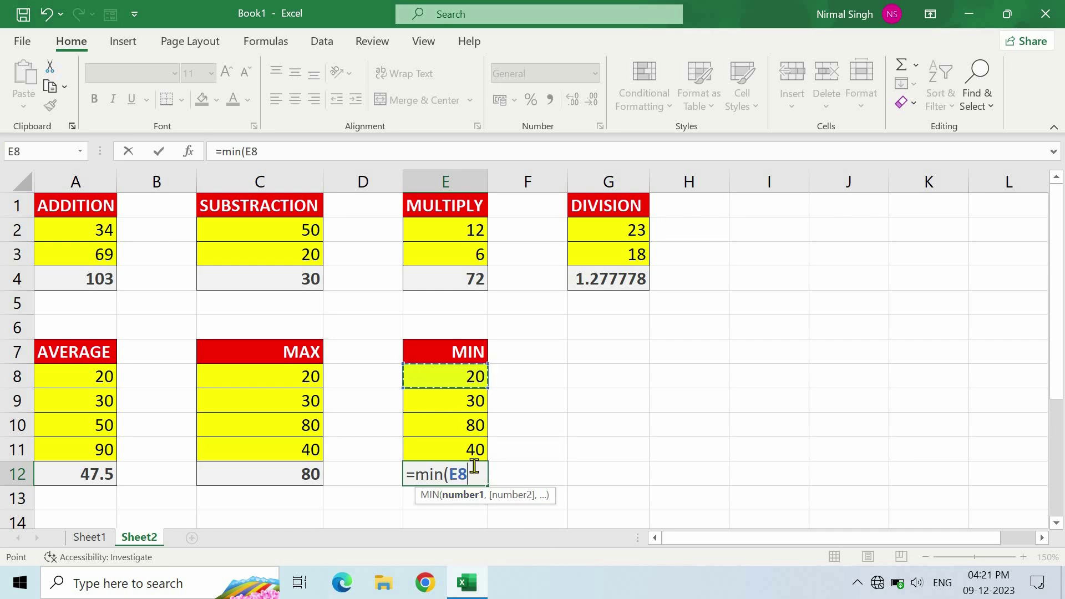
key(Up)
text(;)
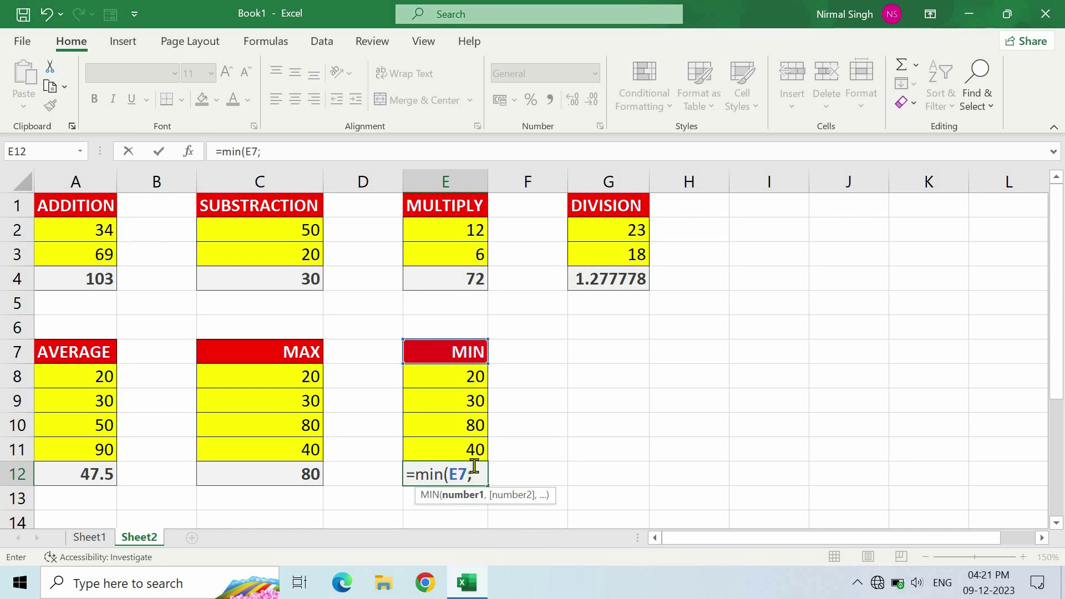
text(:)
click(476, 449)
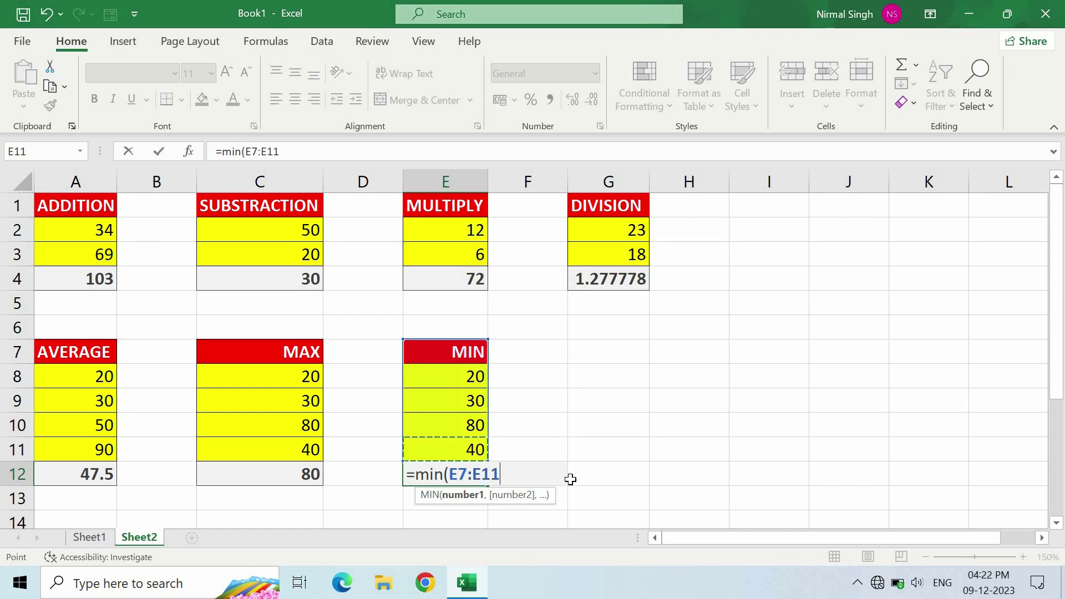
text())
key(Return)
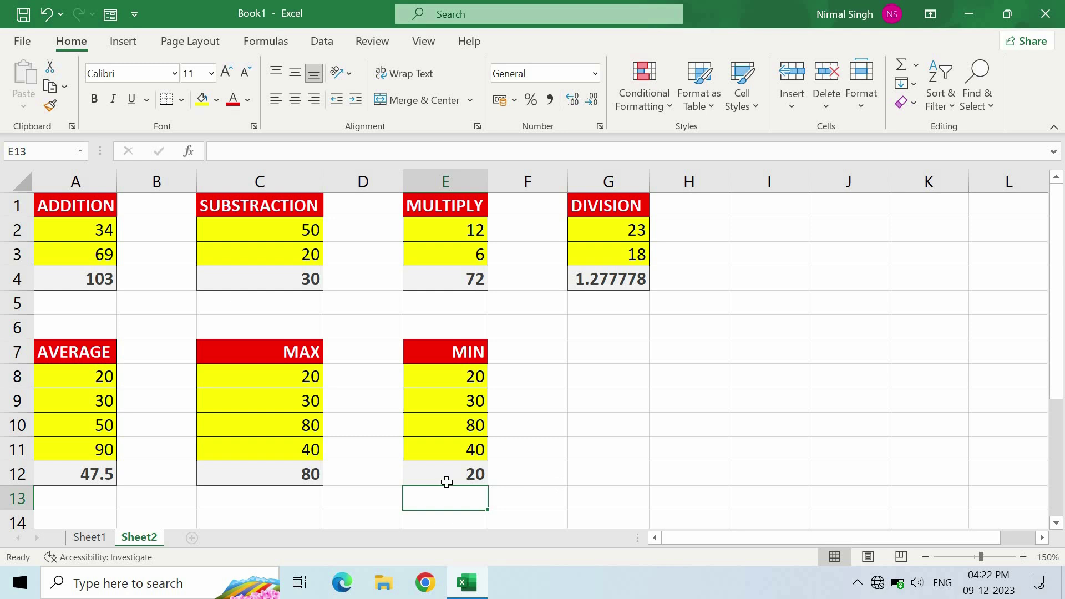
click(447, 477)
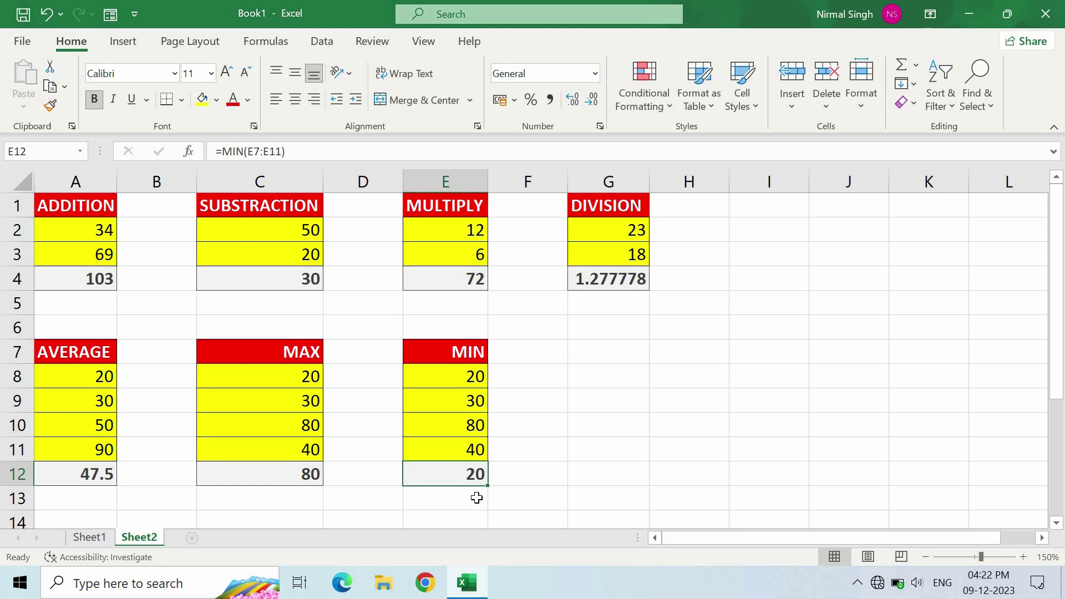
Add a new blank sheet and zoom the grid to 130%
click(354, 516)
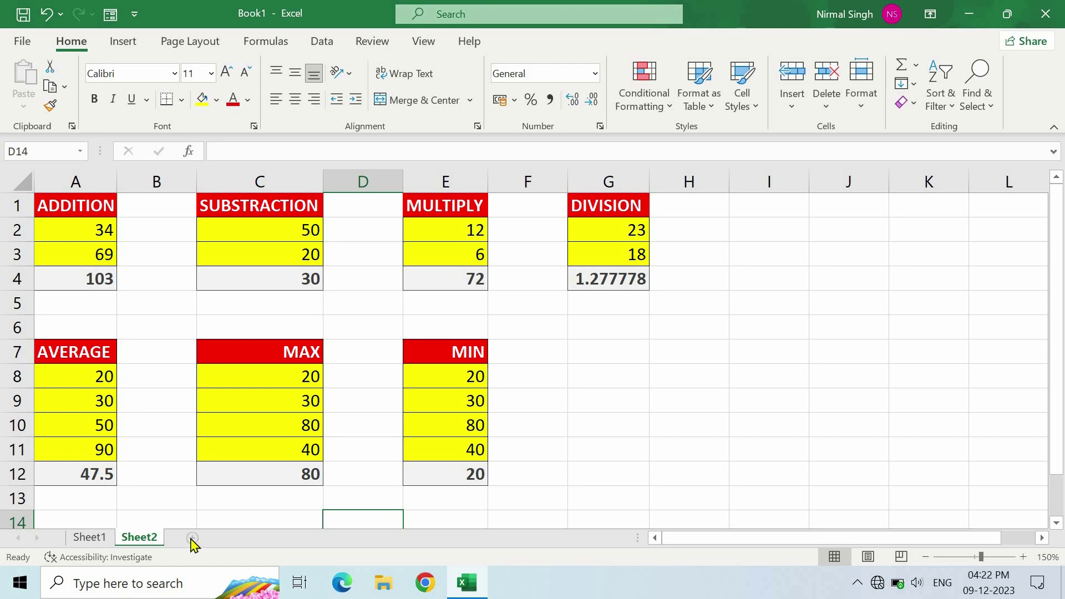
click(191, 537)
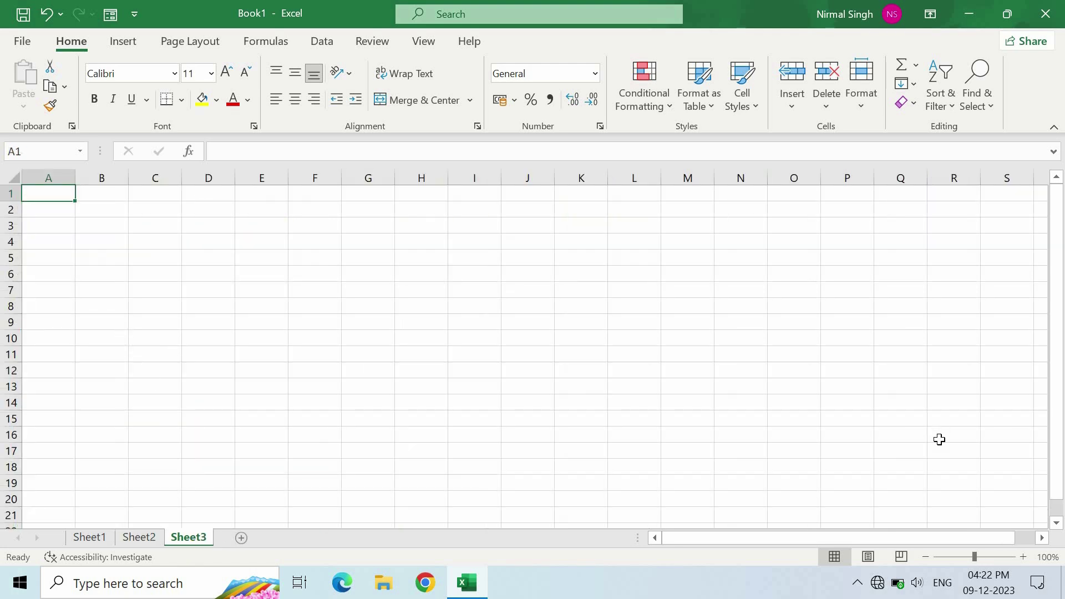
click(1023, 556)
click(1023, 557)
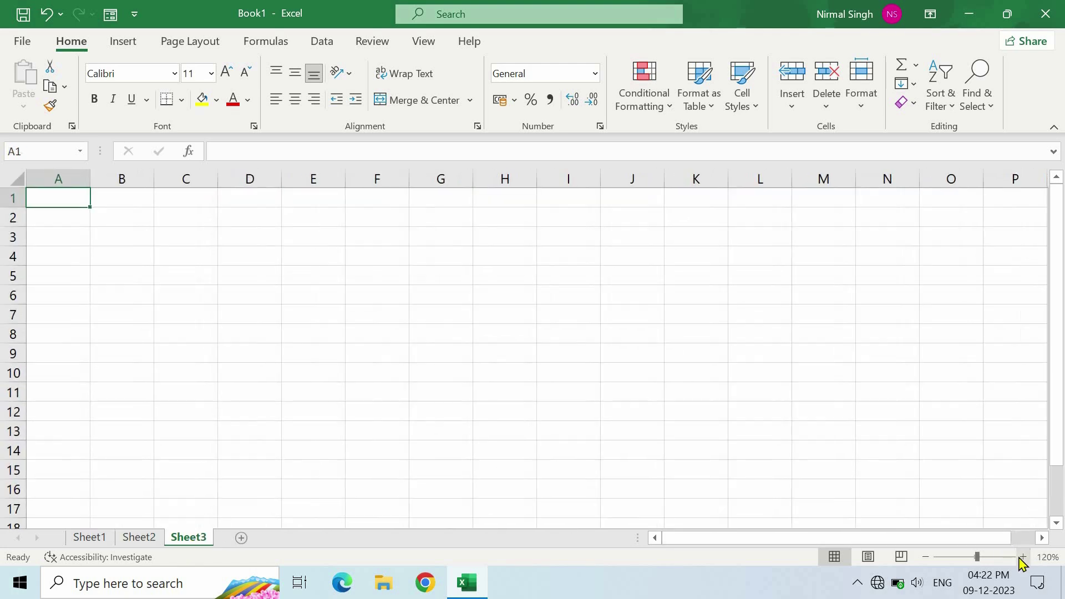
click(1023, 557)
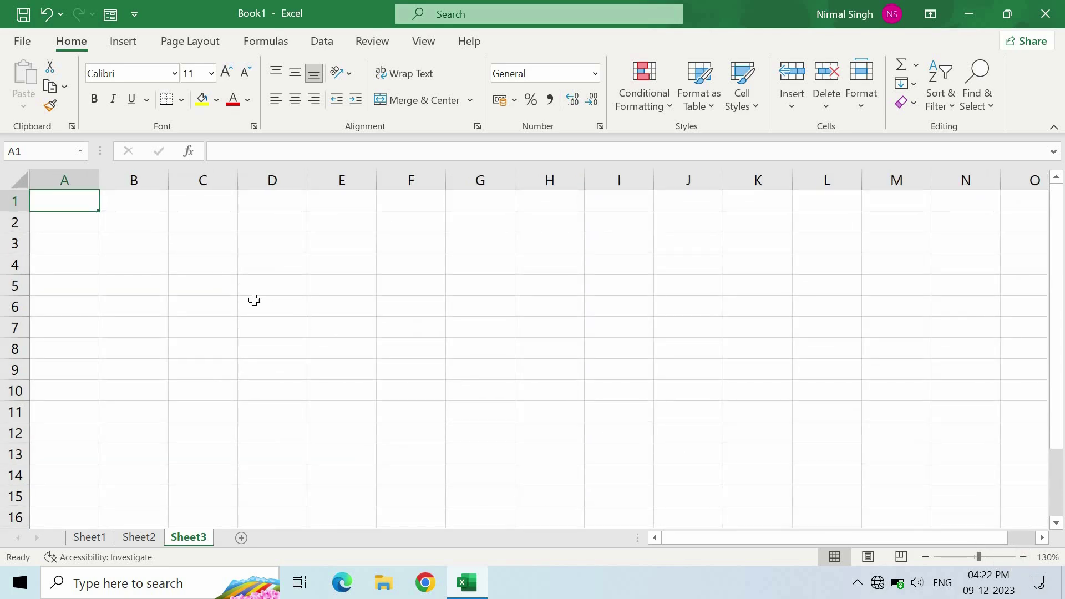
Enter the numbers 1 through 7 down column C in C4:C10
click(204, 267)
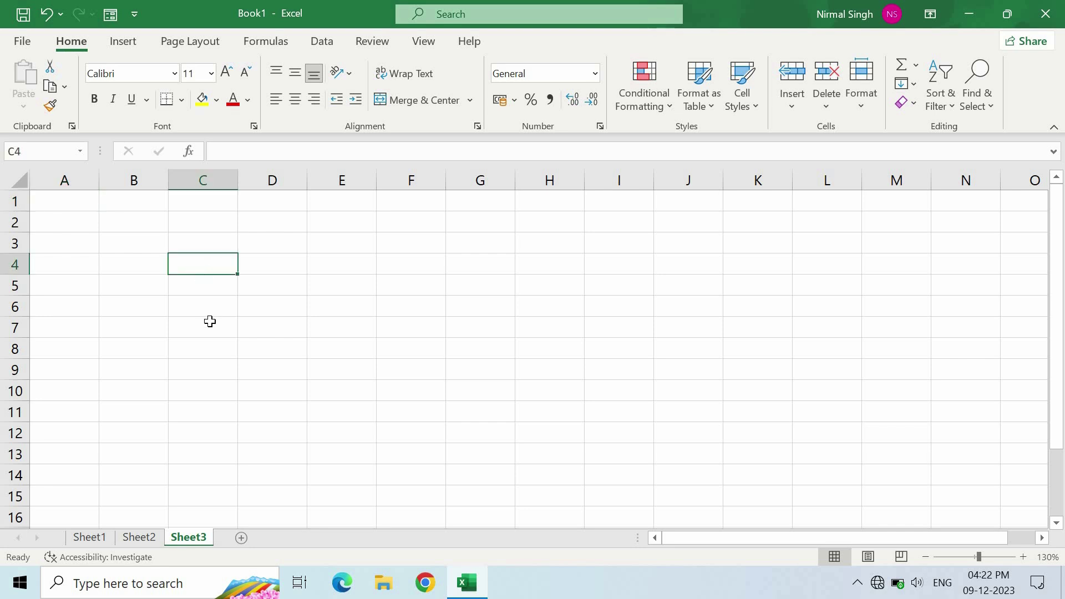
text(1)
key(Return)
text(2)
key(Return)
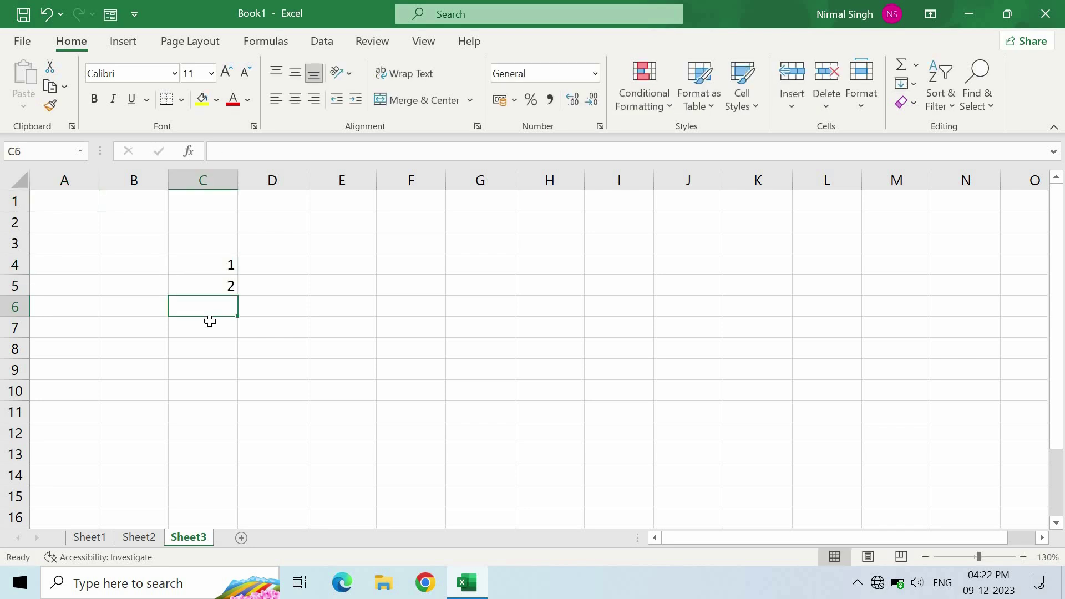
text(3 4 5 6 7)
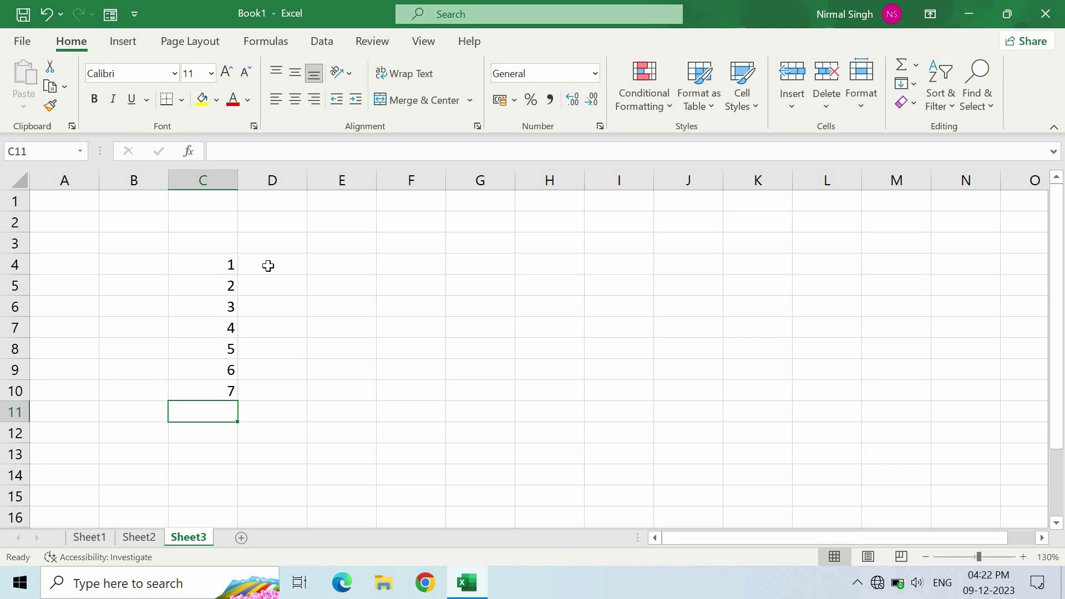
click(269, 267)
Enter 1 and 2 in E4:E5 and extend the series to 10 in E13
click(342, 261)
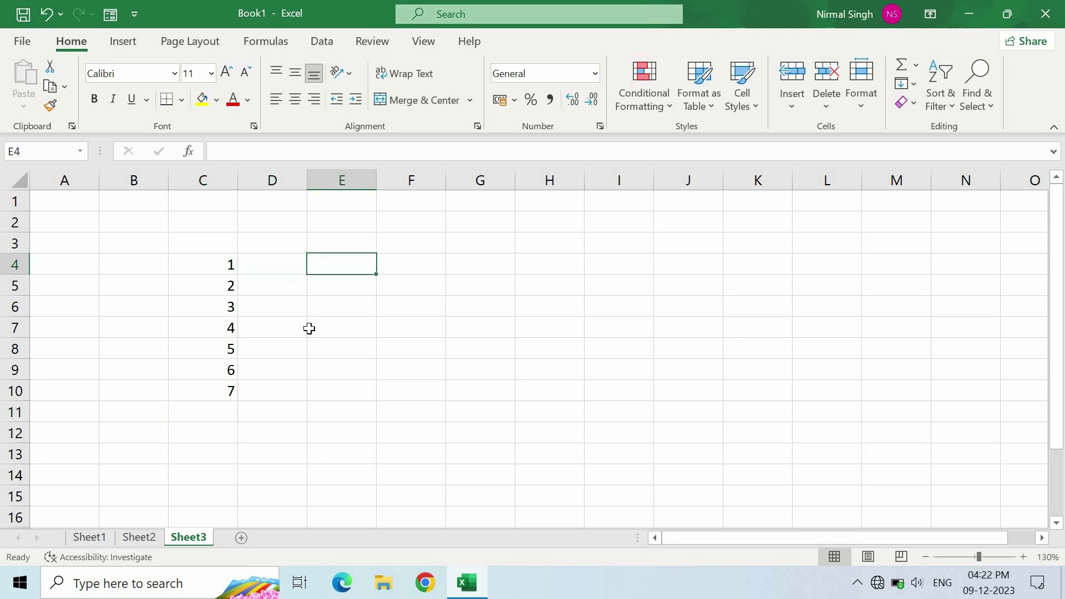
text(1)
key(Return)
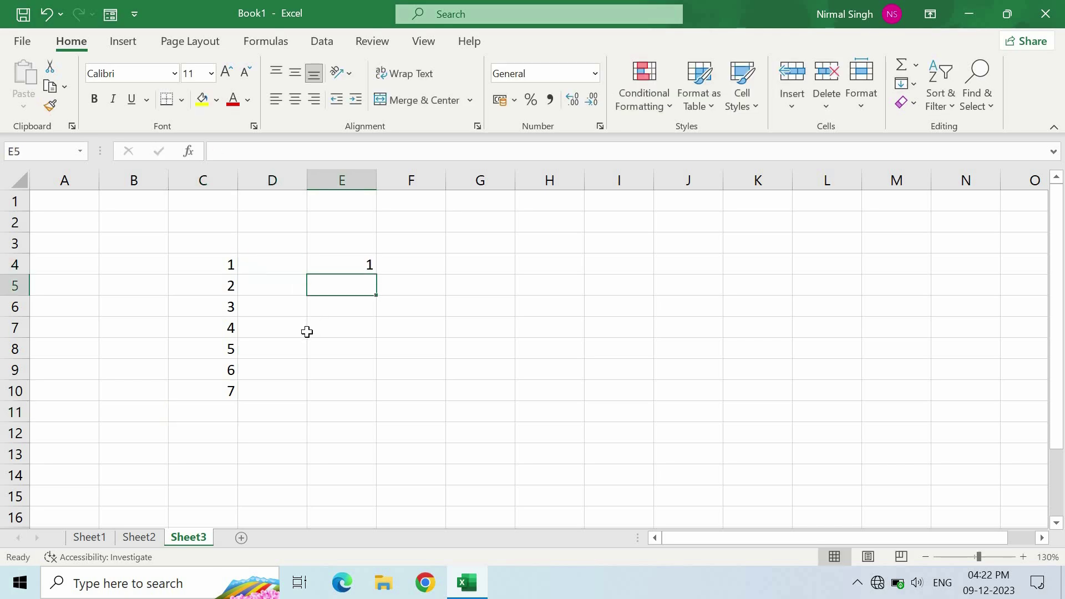
text(2)
key(Return)
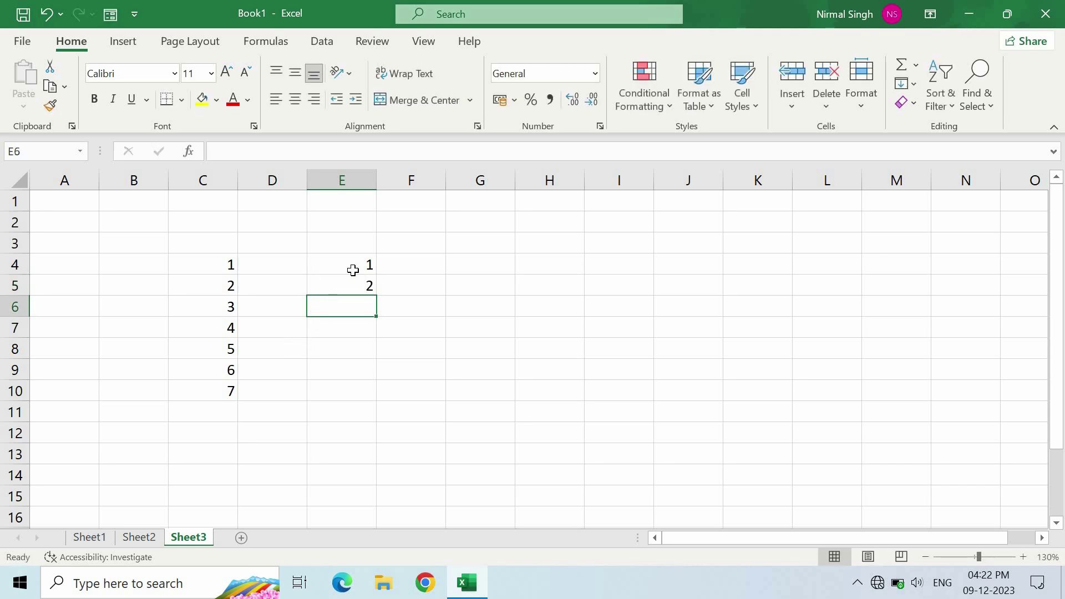
drag(354, 274, 355, 288)
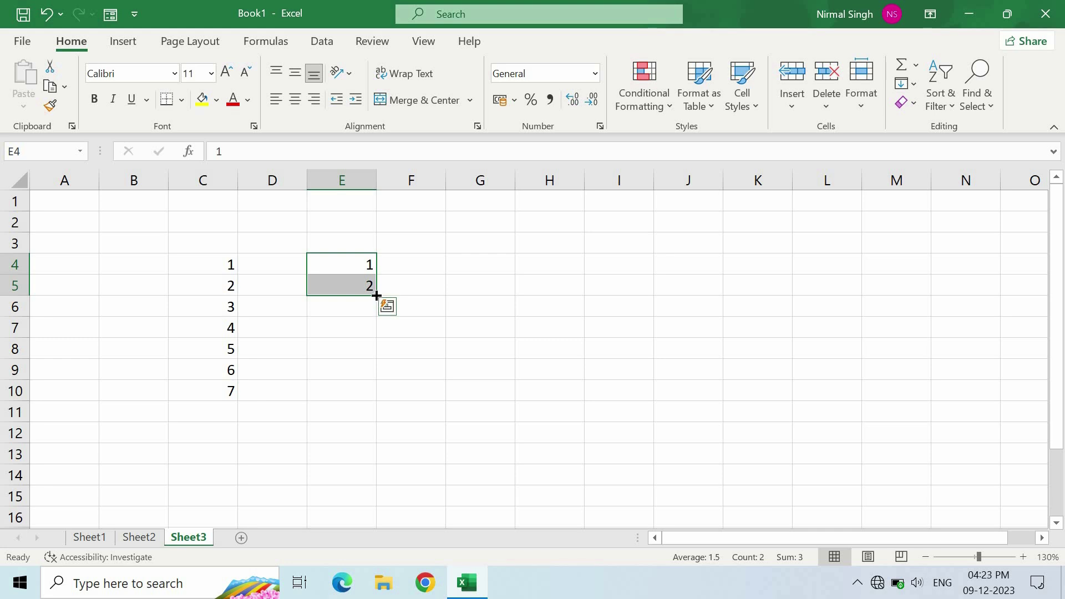
drag(376, 297, 369, 464)
click(408, 414)
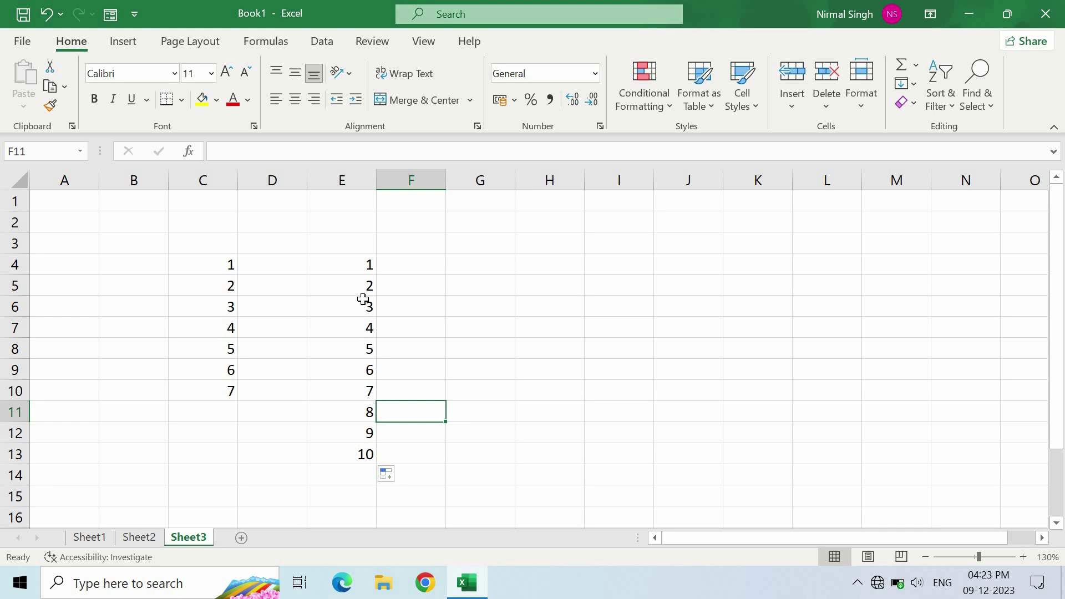
Enter 23 in G4 and copy it down column G to G8
click(460, 264)
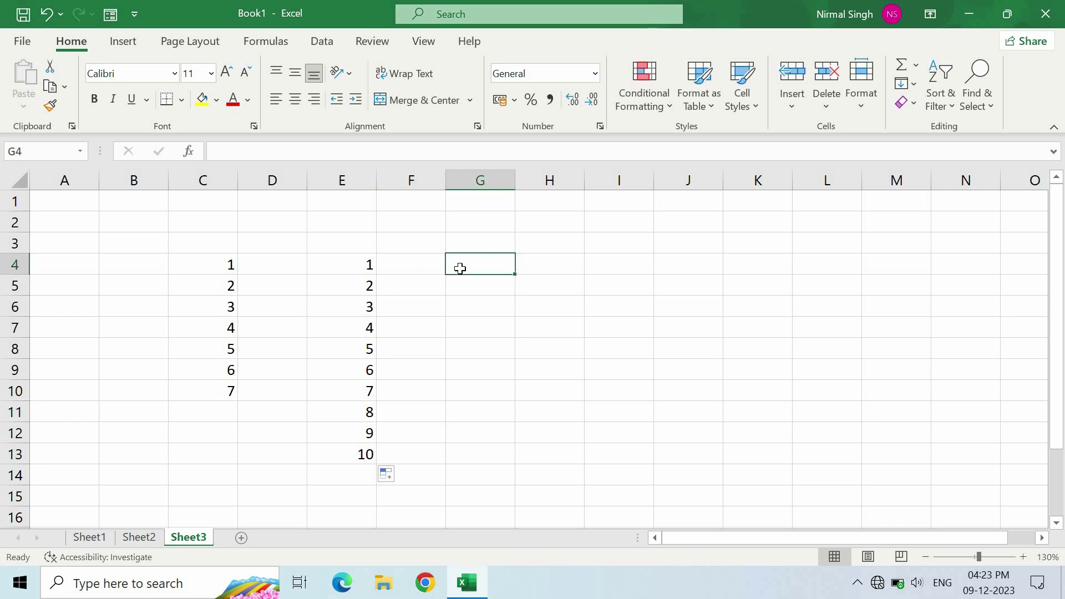
text(23)
key(Return)
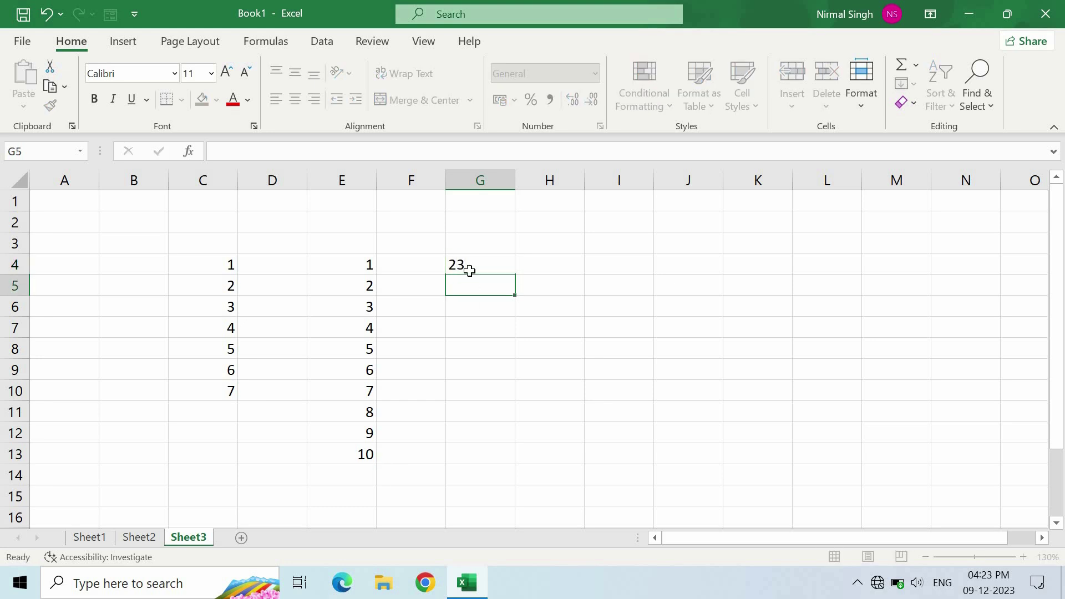
click(470, 269)
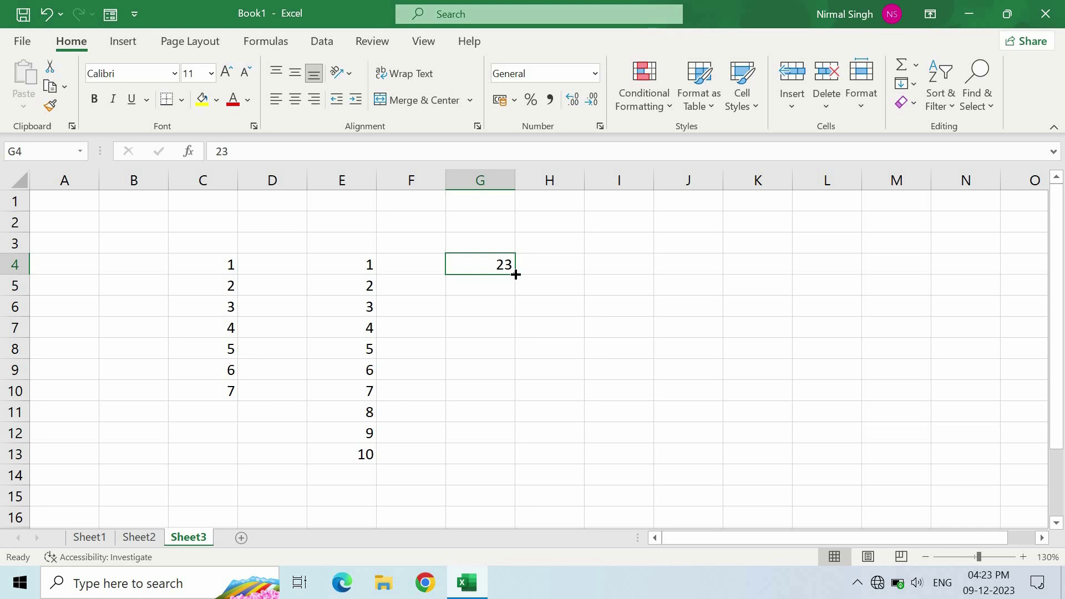
drag(515, 275, 505, 351)
click(494, 390)
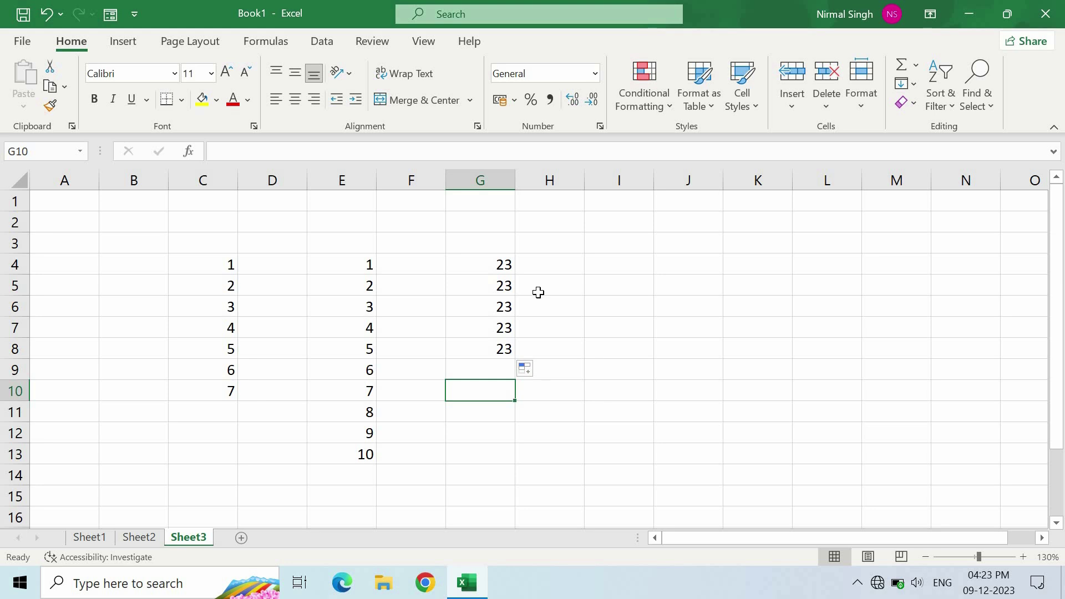
click(589, 268)
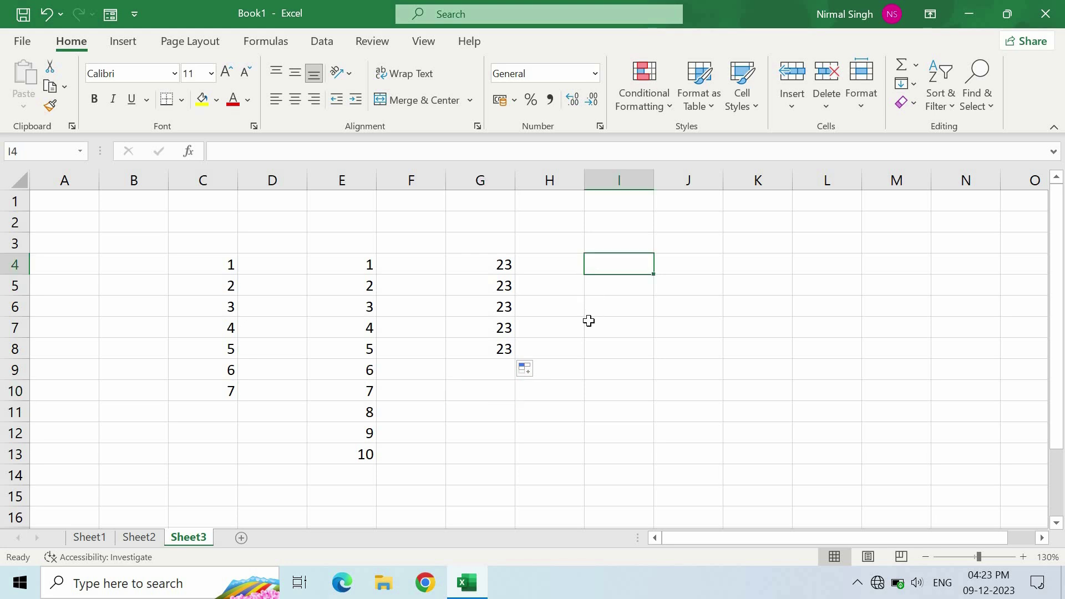
Enter Jan and Feb in I4:I5, then fill the months through Dec down to I15
text(Jan)
key(Return)
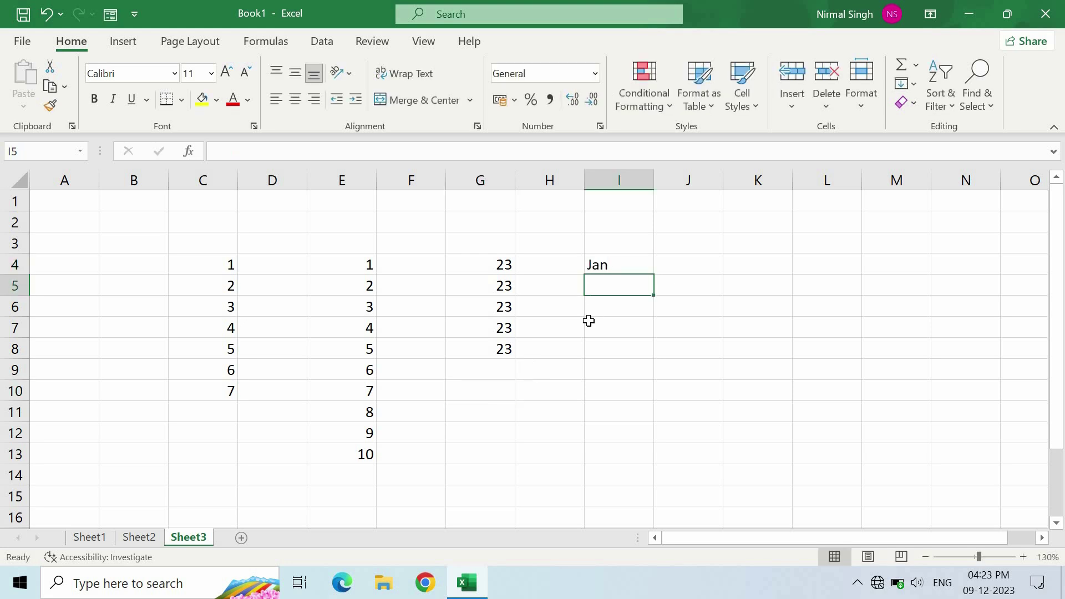
text(fEB)
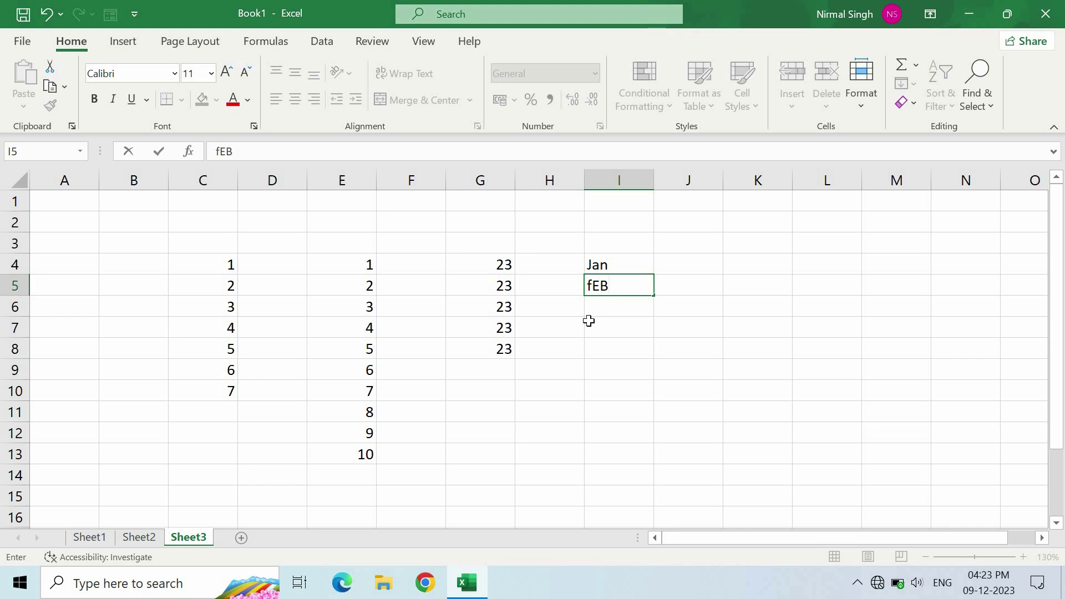
key(BackSpace)
key(BackSpace)
key(BackSpace)
text(Feb)
click(611, 330)
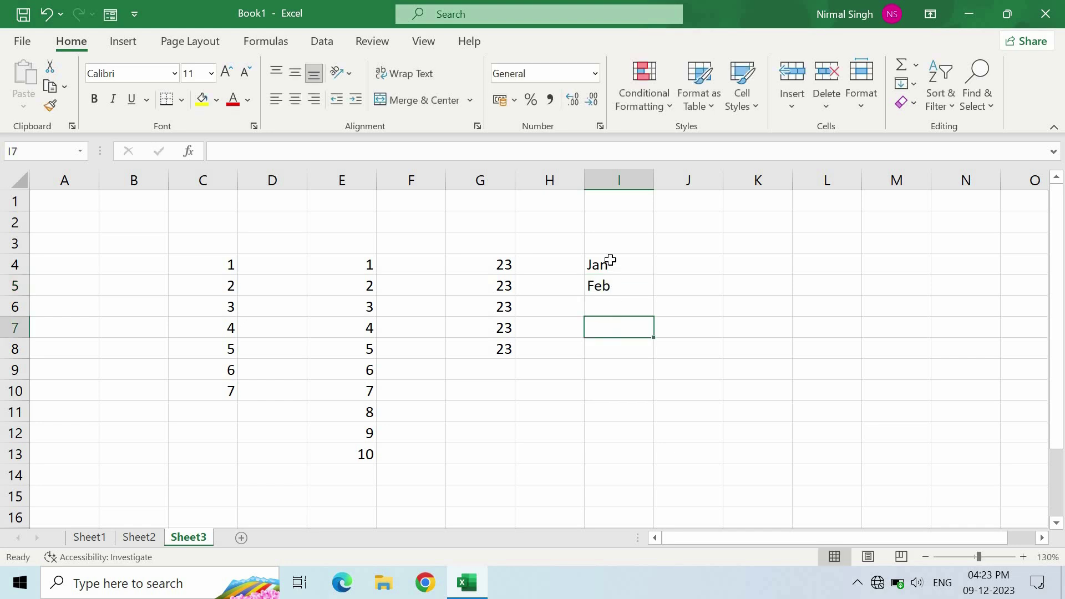
mouse_move(610, 263)
mouse_down()
mouse_move(651, 430)
mouse_move(642, 497)
mouse_up()
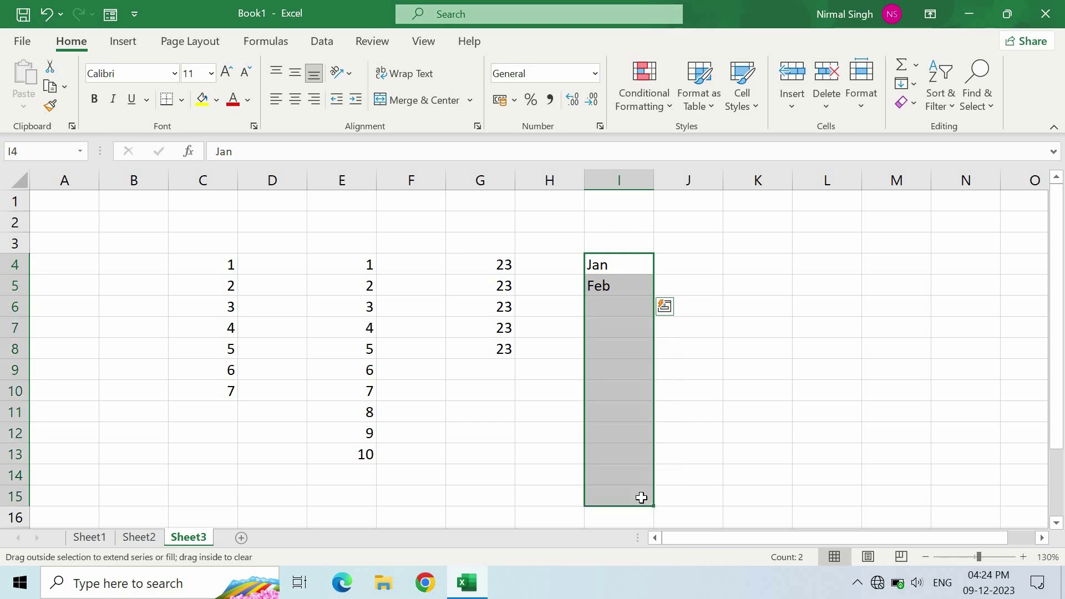
click(695, 417)
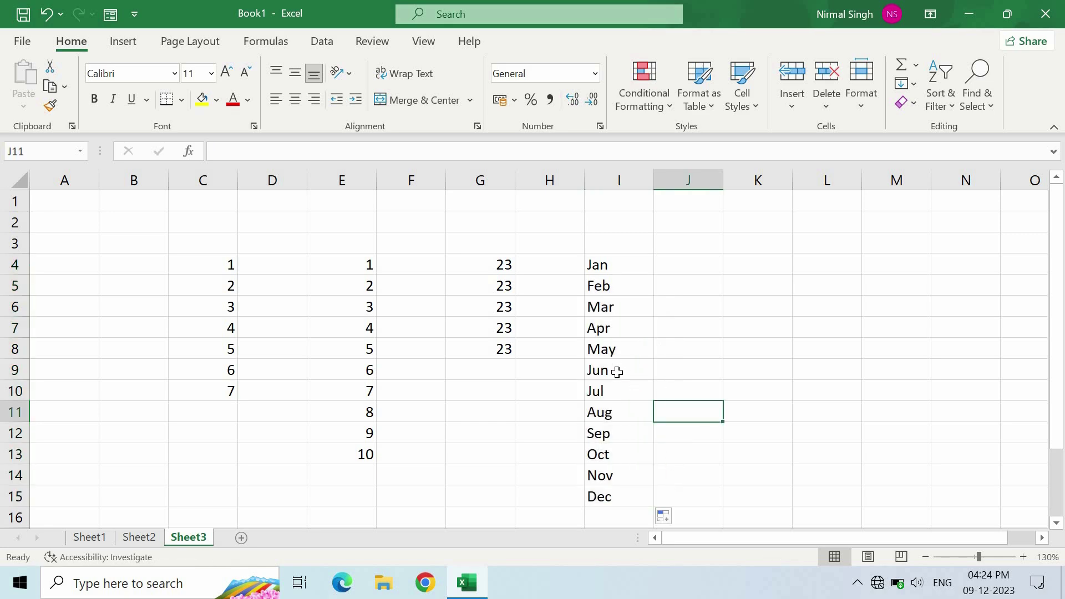
Enter 1-2-2023 in J4 and fill consecutive dates down to 10-02-2023 in J13
click(692, 267)
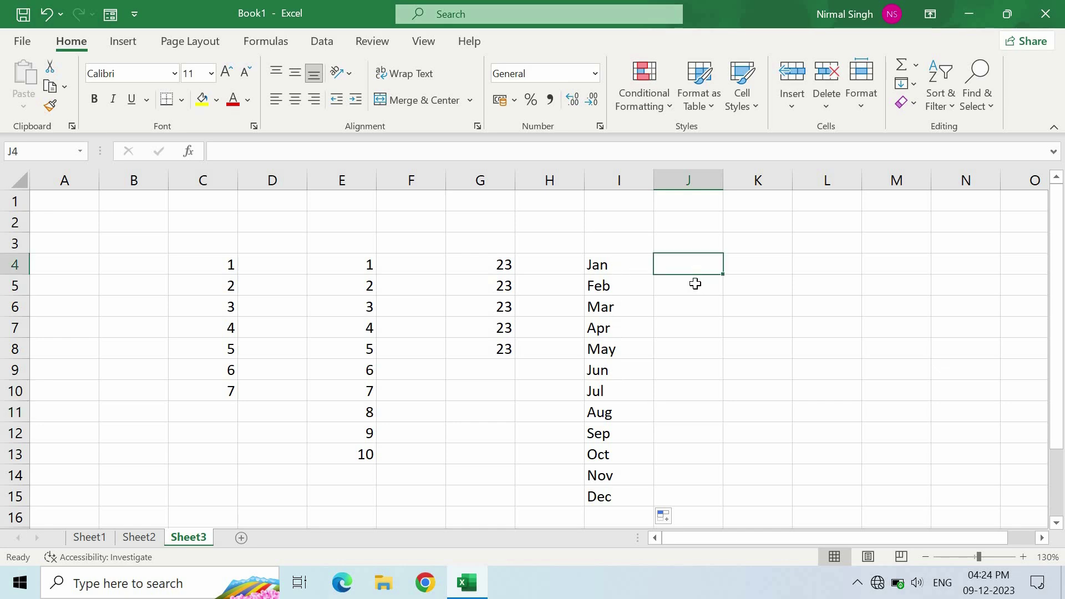
text(1-2-2)
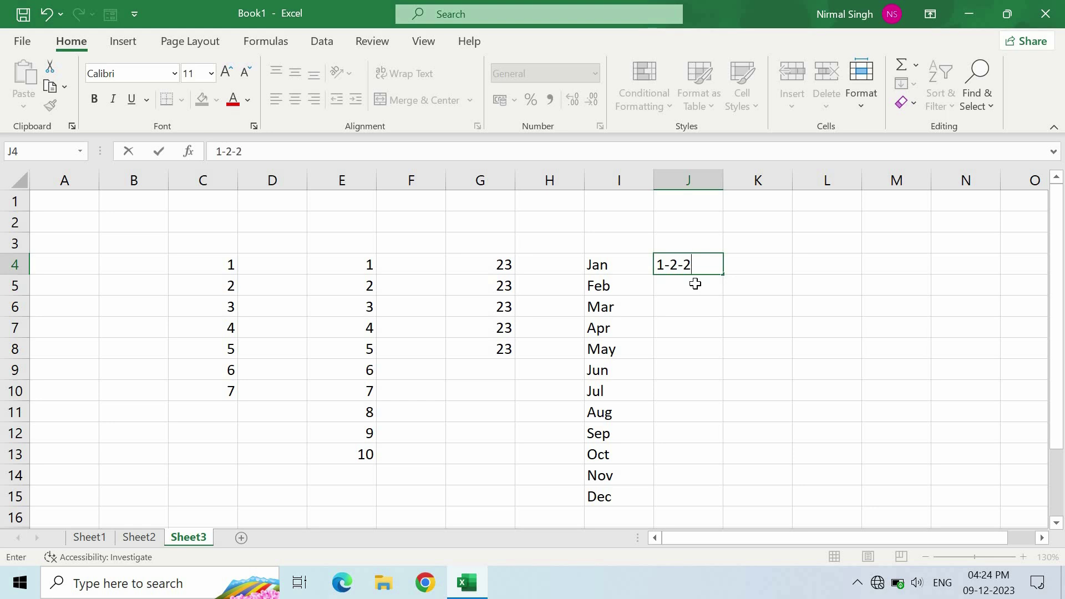
text(023)
click(691, 303)
click(699, 271)
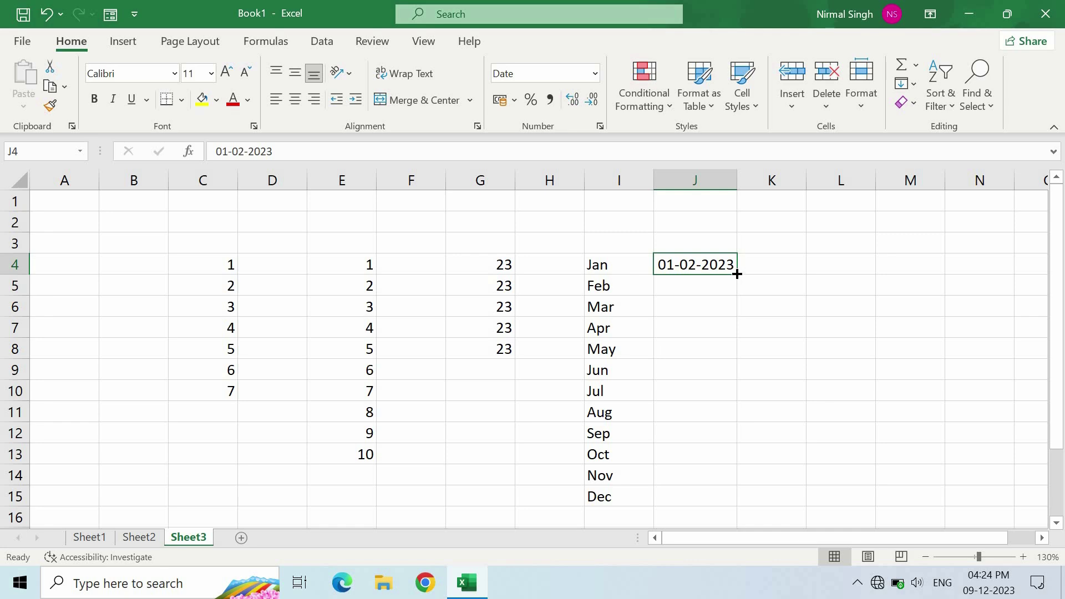
drag(737, 275, 725, 471)
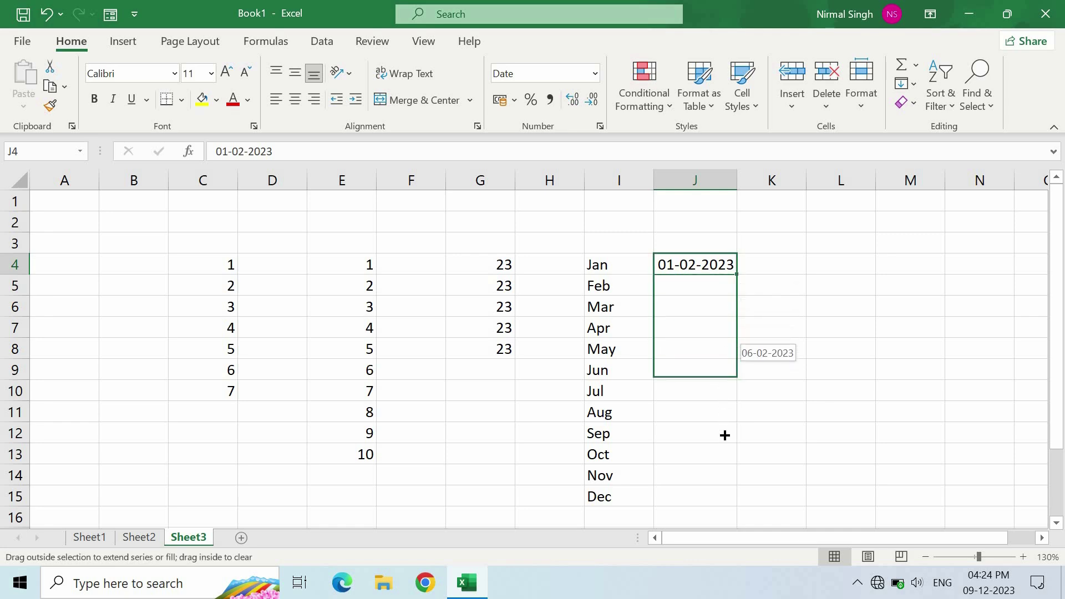
drag(724, 472, 721, 466)
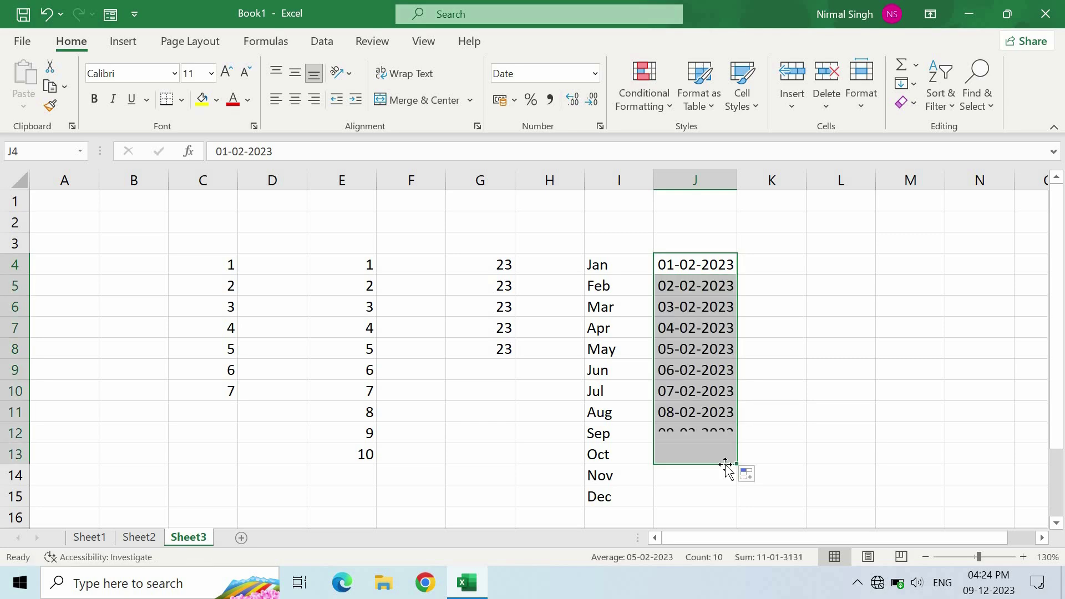
click(775, 374)
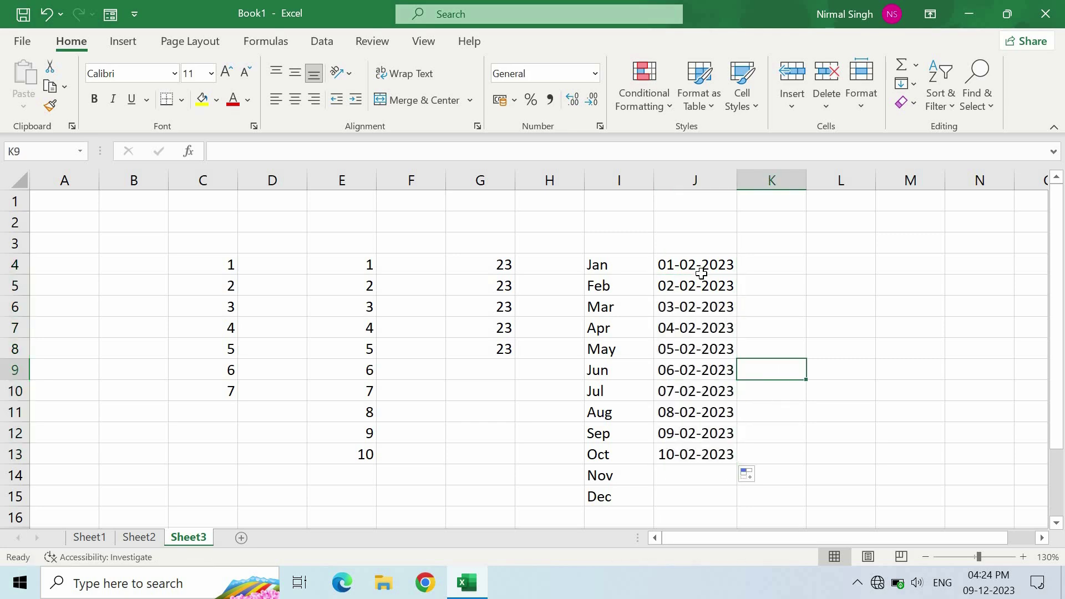
Cancel the accidental move of the J5 date, then switch to Sheet1's sales table
click(702, 283)
drag(702, 276, 713, 422)
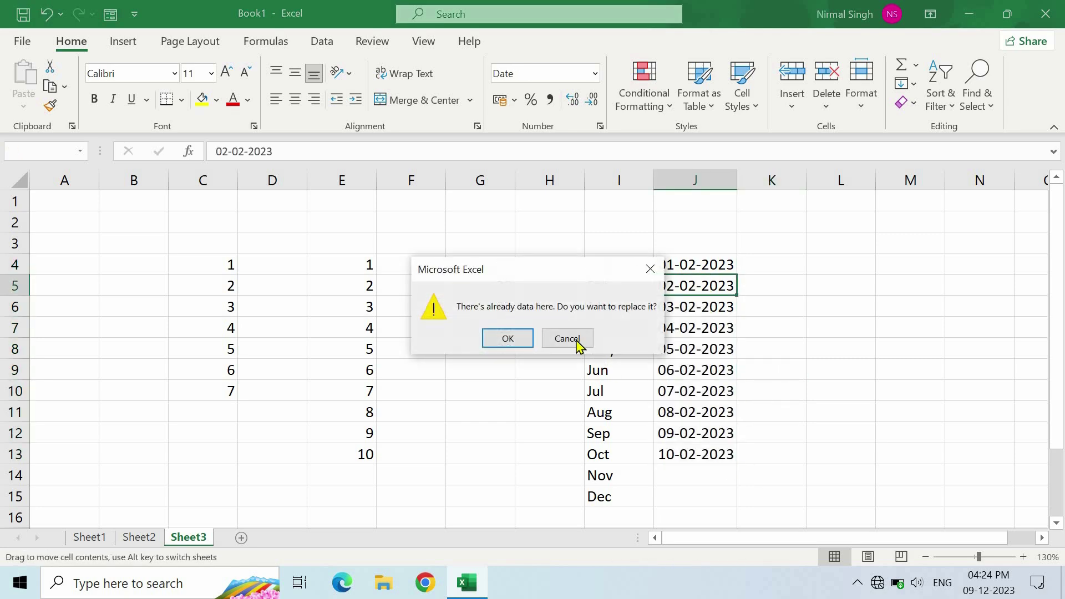
key(Escape)
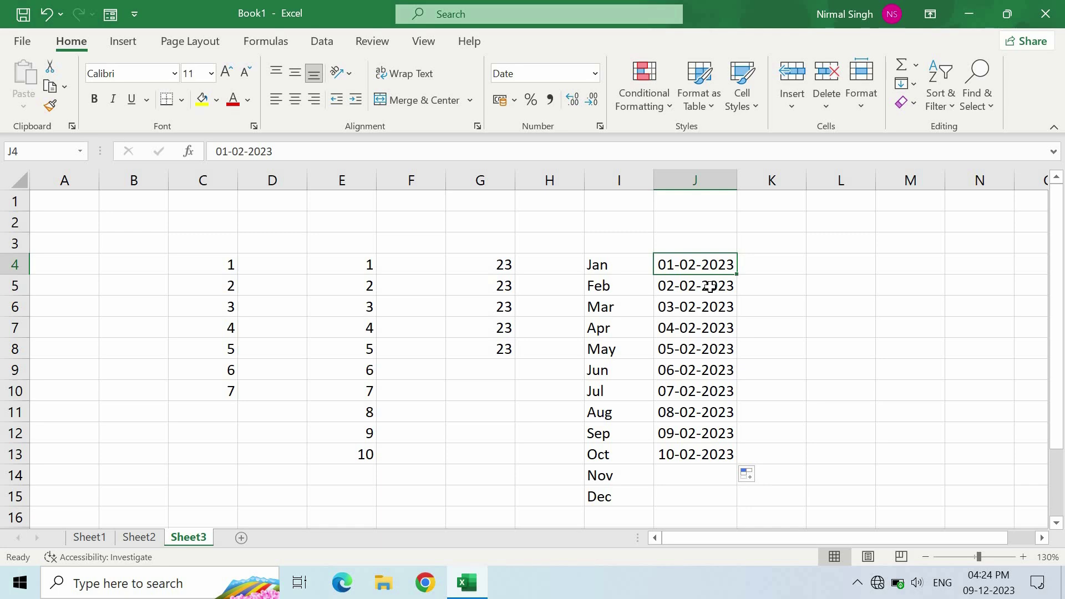
right_click(711, 289)
key(Escape)
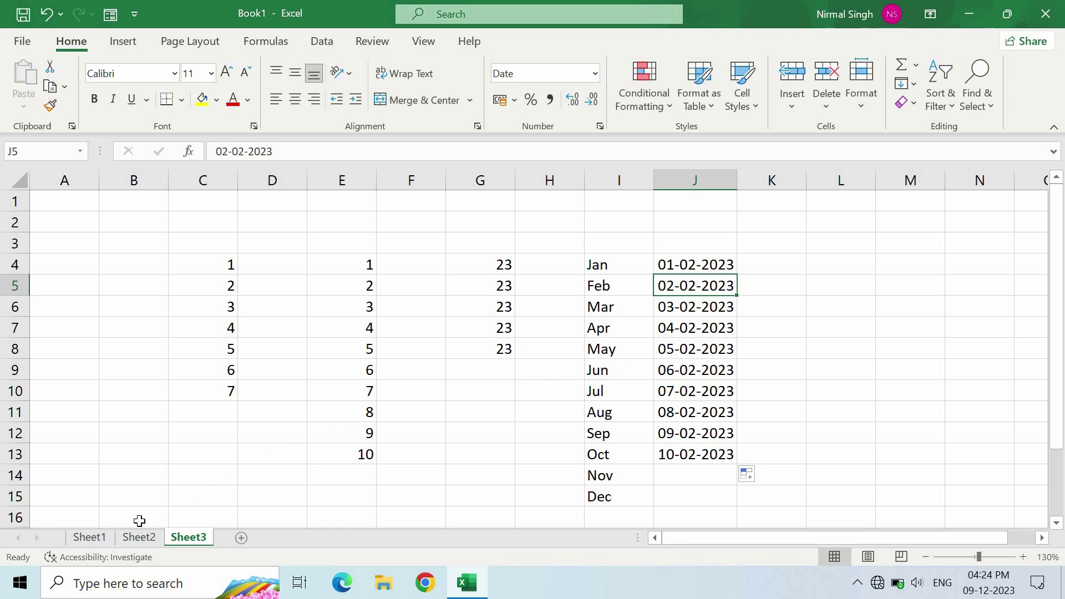
click(127, 537)
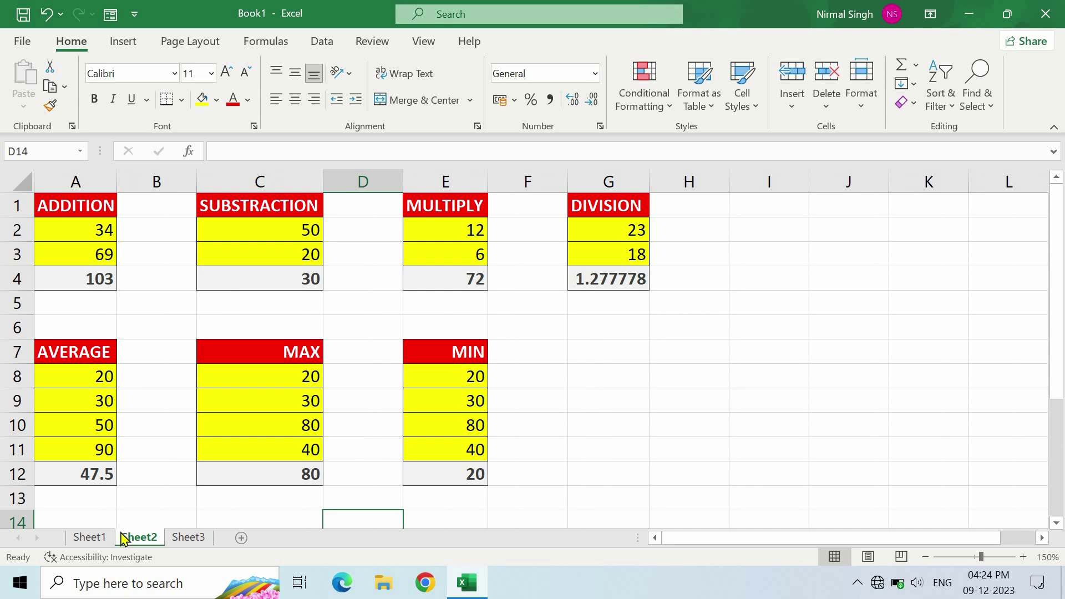
click(105, 538)
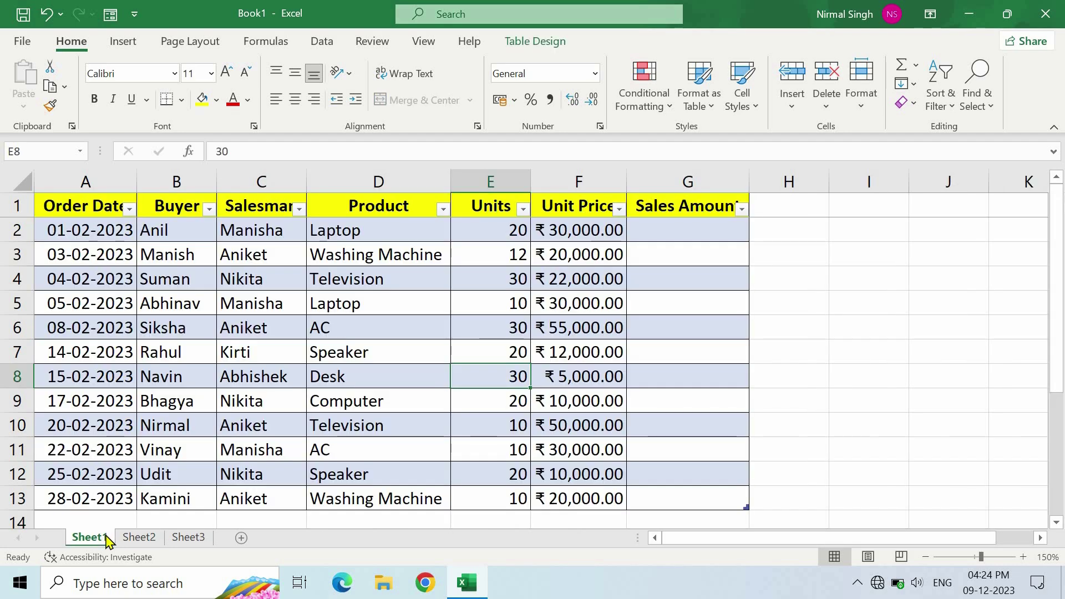